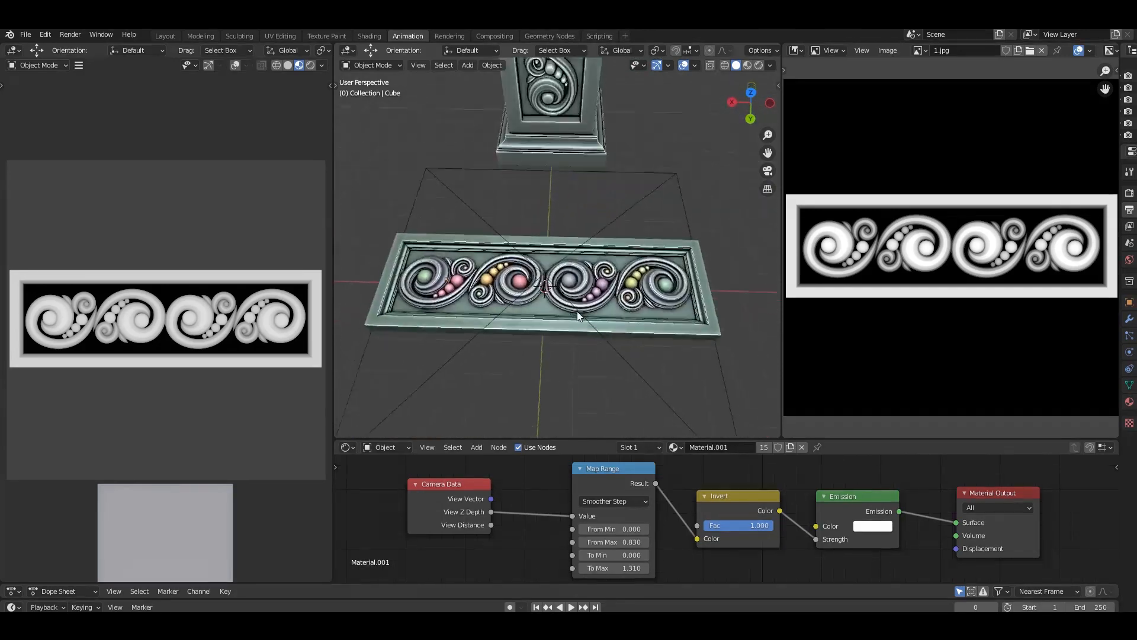
Display the carved panel in wireframe with random colours and examine the mesh of its scroll ornaments
{"action": "scroll", "coordinate": [616, 356], "scroll_direction": "up", "scroll_amount": 4}
{"action": "scroll", "coordinate": [601, 370], "scroll_direction": "up", "scroll_amount": 2}
{"action": "left_click", "coordinate": [724, 65]}
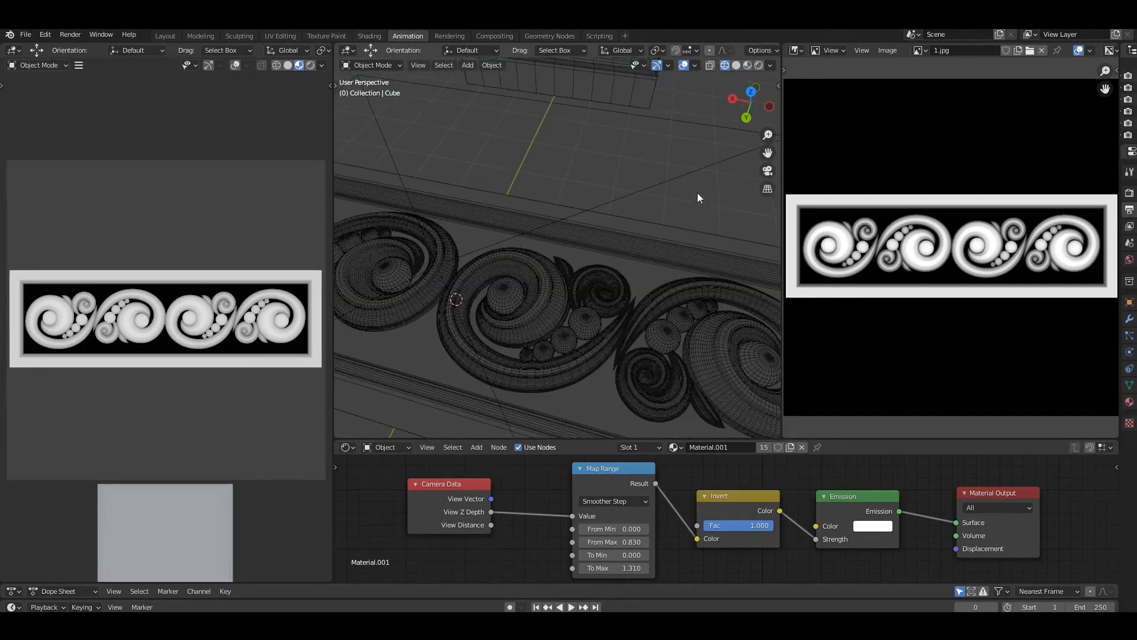
{"action": "mouse_move", "coordinate": [698, 193]}
{"action": "middle_mouse_down"}
{"action": "mouse_move", "coordinate": [589, 207]}
{"action": "mouse_move", "coordinate": [579, 177]}
{"action": "mouse_move", "coordinate": [581, 264]}
{"action": "mouse_move", "coordinate": [605, 261]}
{"action": "mouse_move", "coordinate": [647, 188]}
{"action": "middle_mouse_up"}
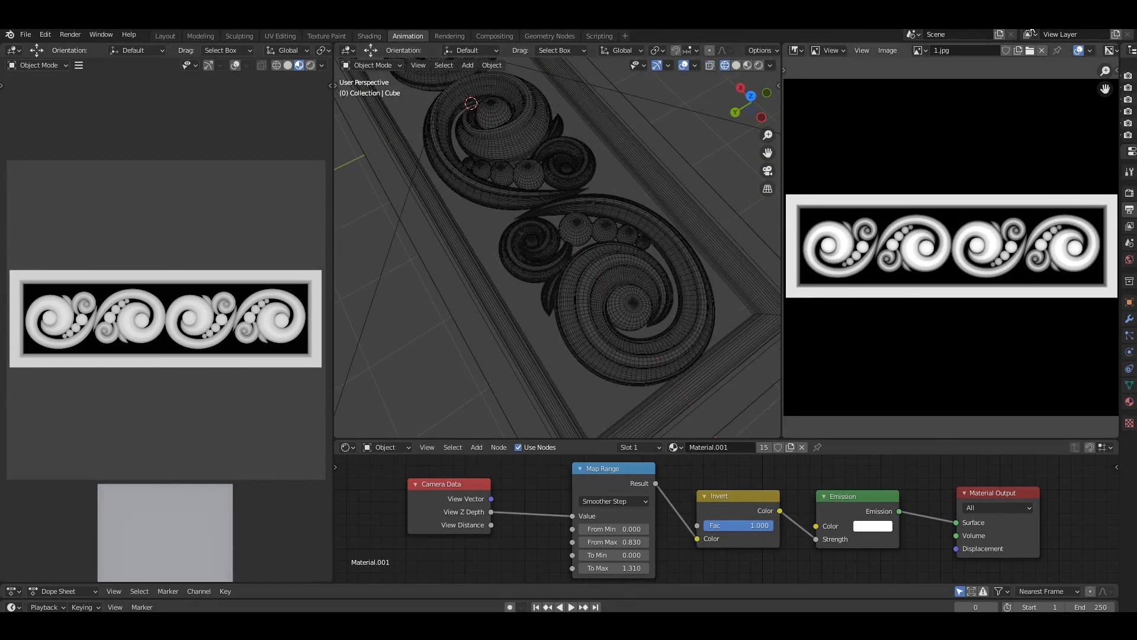
{"action": "left_click", "coordinate": [709, 157]}
{"action": "left_click", "coordinate": [770, 65]}
{"action": "left_click", "coordinate": [808, 122]}
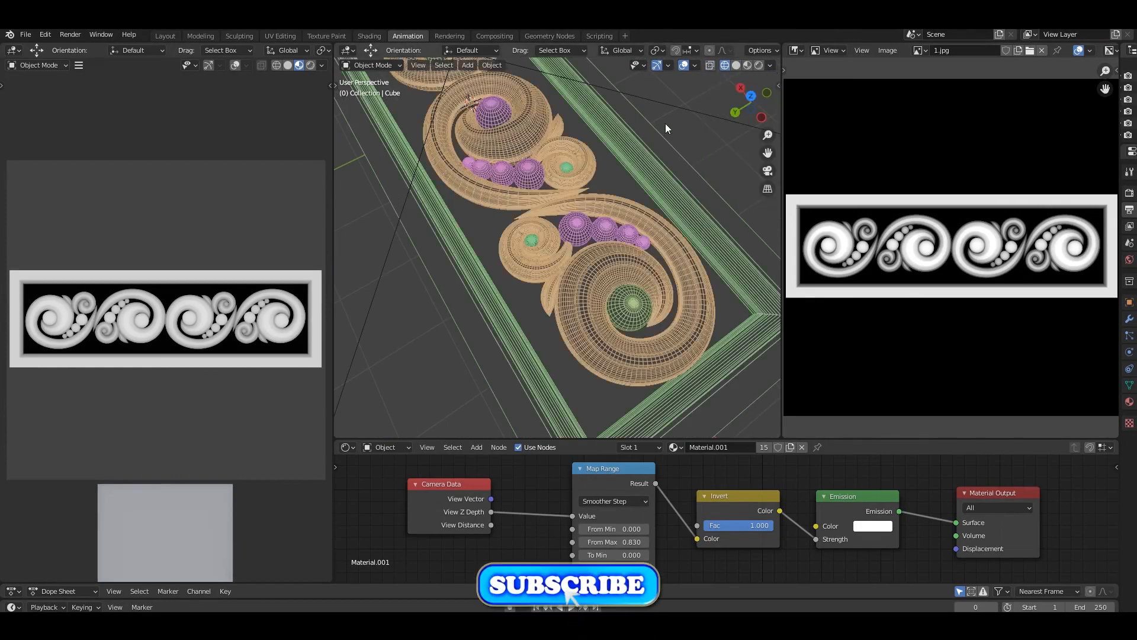
Select the camera above the carved panel, restore solid shading and examine the whole setup
{"action": "scroll", "coordinate": [654, 180], "scroll_direction": "down", "scroll_amount": 2}
{"action": "left_click", "coordinate": [533, 152]}
{"action": "mouse_move", "coordinate": [533, 152]}
{"action": "middle_mouse_down", "text": "shift"}
{"action": "mouse_move", "coordinate": [546, 209]}
{"action": "mouse_move", "coordinate": [616, 239]}
{"action": "mouse_move", "coordinate": [585, 148]}
{"action": "mouse_move", "coordinate": [567, 192]}
{"action": "mouse_move", "coordinate": [587, 178]}
{"action": "mouse_move", "coordinate": [575, 197]}
{"action": "mouse_move", "coordinate": [584, 243]}
{"action": "middle_mouse_up", "text": "shift"}
{"action": "left_click", "coordinate": [735, 66]}
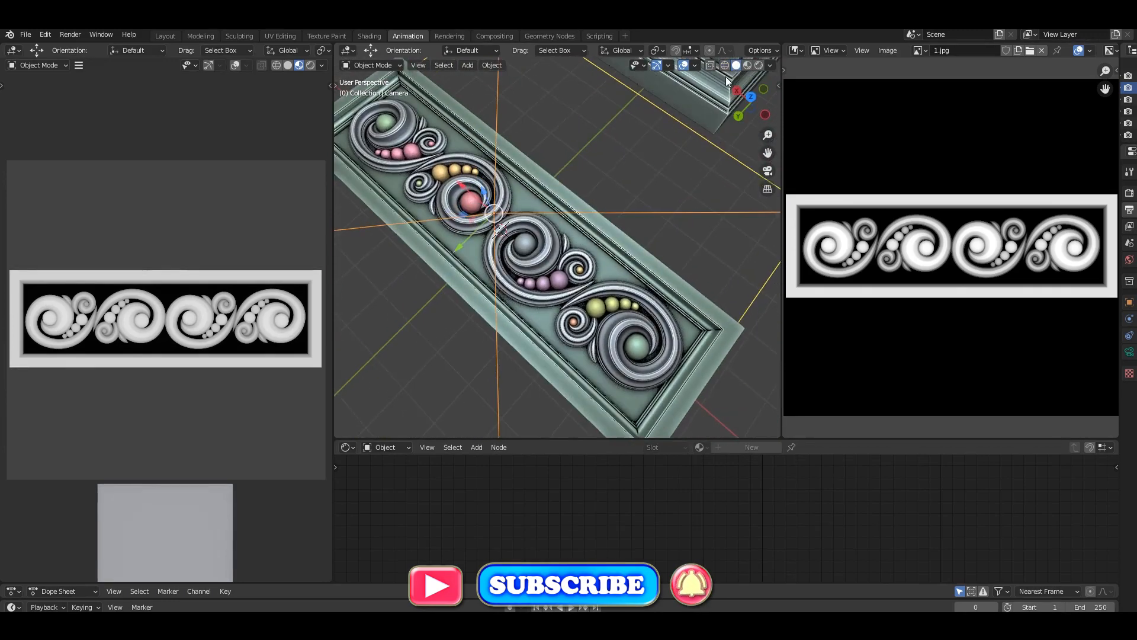
{"action": "left_click", "coordinate": [724, 65]}
{"action": "left_click", "coordinate": [736, 66]}
{"action": "middle_click_drag", "start_coordinate": [652, 171], "coordinate": [558, 239]}
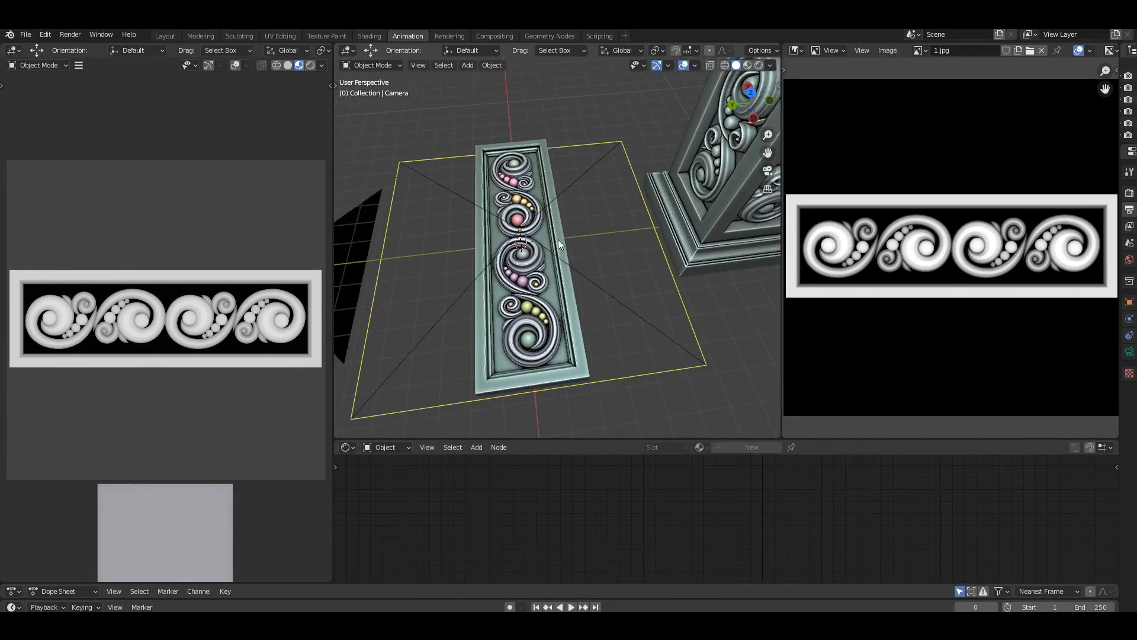
Set the Map Range node's From Max to 0.730 in the panel's material and inspect the height-map image
{"action": "left_click", "coordinate": [558, 239]}
{"action": "scroll", "coordinate": [670, 515], "scroll_direction": "up", "scroll_amount": 3}
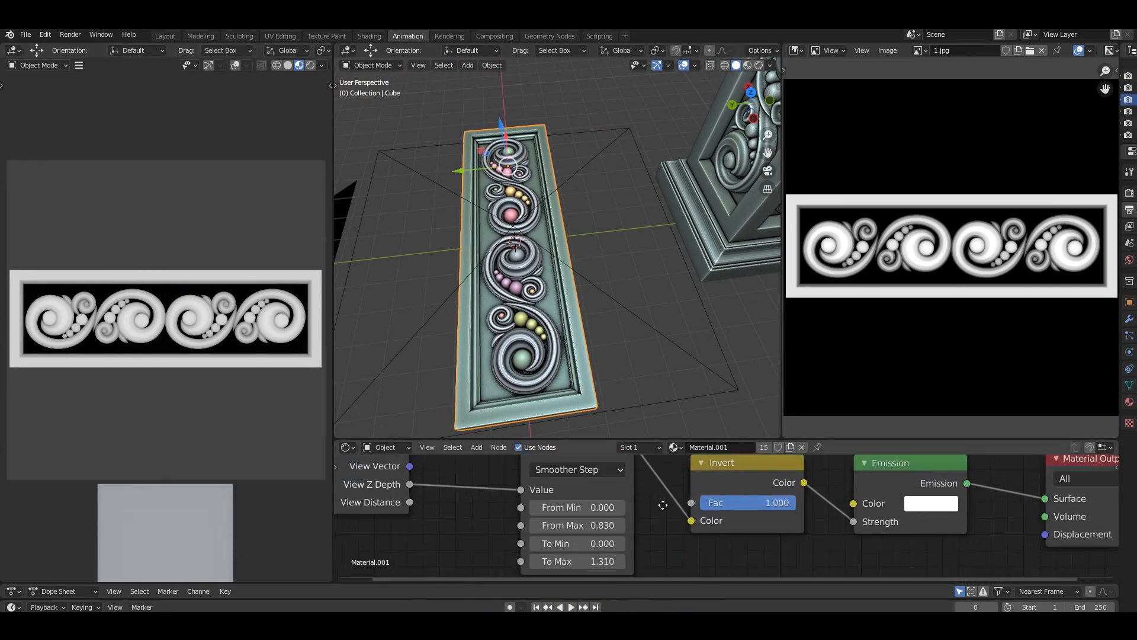
{"action": "left_click", "coordinate": [528, 500]}
{"action": "left_click_drag", "start_coordinate": [578, 500], "coordinate": [578, 500]}
{"action": "scroll", "coordinate": [937, 225], "scroll_direction": "up", "scroll_amount": 8}
{"action": "scroll", "coordinate": [938, 225], "scroll_direction": "down", "scroll_amount": 8}
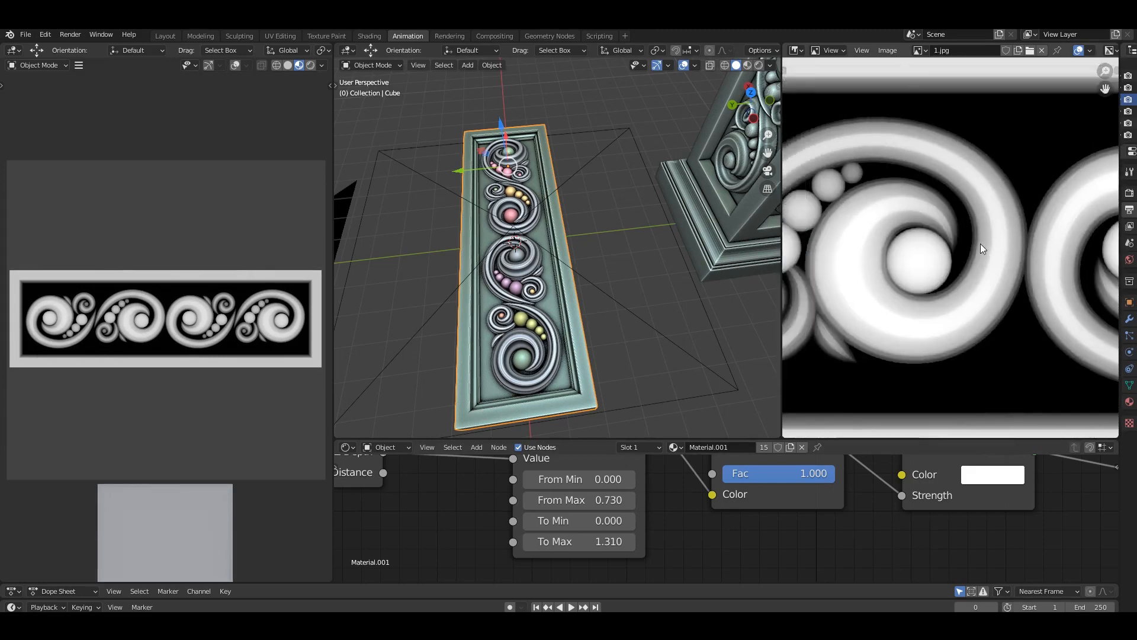
Examine the carved column without gizmos and overlays, previewing it in Material Preview before restoring solid shading
{"action": "middle_click_drag", "start_coordinate": [670, 225], "coordinate": [659, 63]}
{"action": "scroll", "coordinate": [598, 203], "scroll_direction": "up", "scroll_amount": 3}
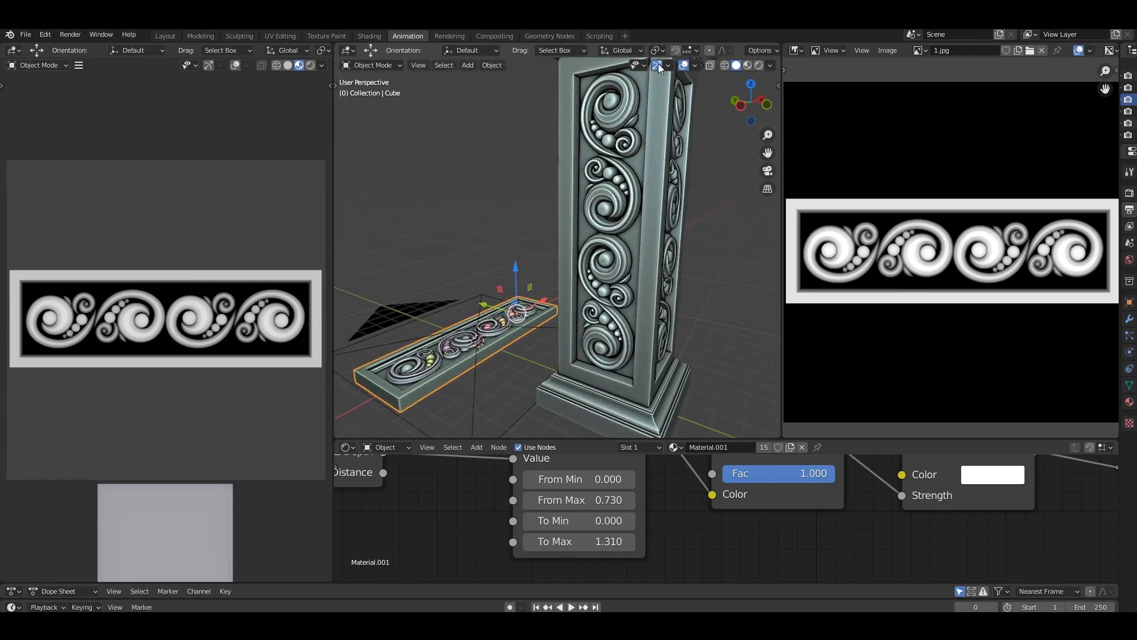
{"action": "mouse_move", "coordinate": [563, 289]}
{"action": "middle_mouse_down"}
{"action": "mouse_move", "coordinate": [603, 296]}
{"action": "mouse_move", "coordinate": [570, 296]}
{"action": "mouse_move", "coordinate": [537, 342]}
{"action": "mouse_move", "coordinate": [542, 292]}
{"action": "mouse_move", "coordinate": [545, 304]}
{"action": "mouse_move", "coordinate": [567, 295]}
{"action": "mouse_move", "coordinate": [570, 340]}
{"action": "mouse_move", "coordinate": [709, 92]}
{"action": "middle_mouse_up"}
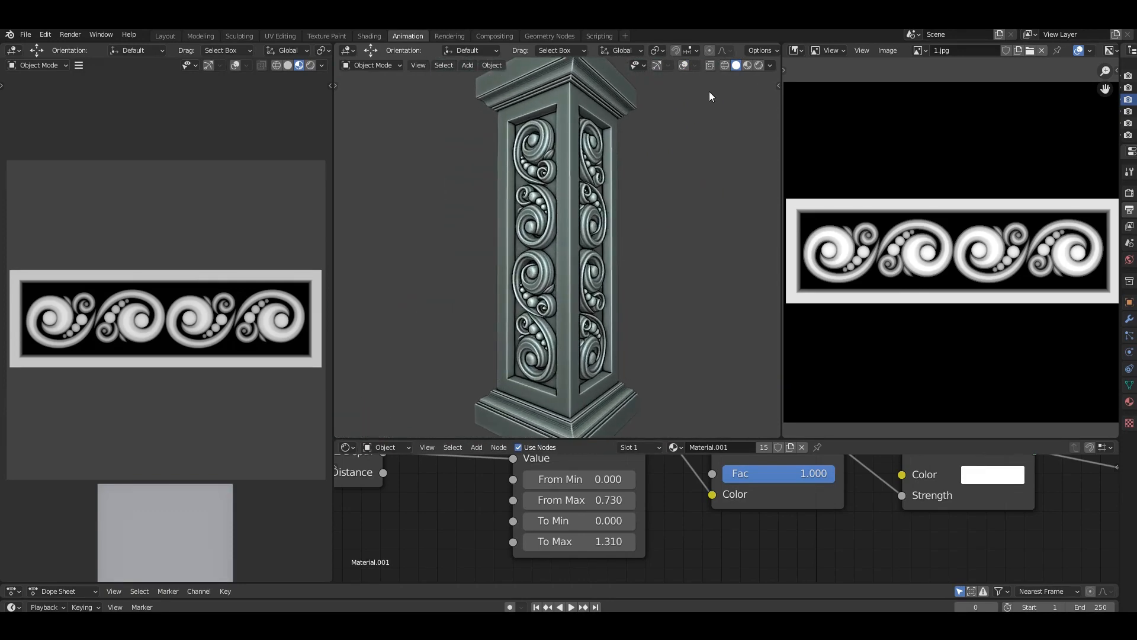
{"action": "key", "text": "shift+z"}
{"action": "left_click", "coordinate": [749, 65]}
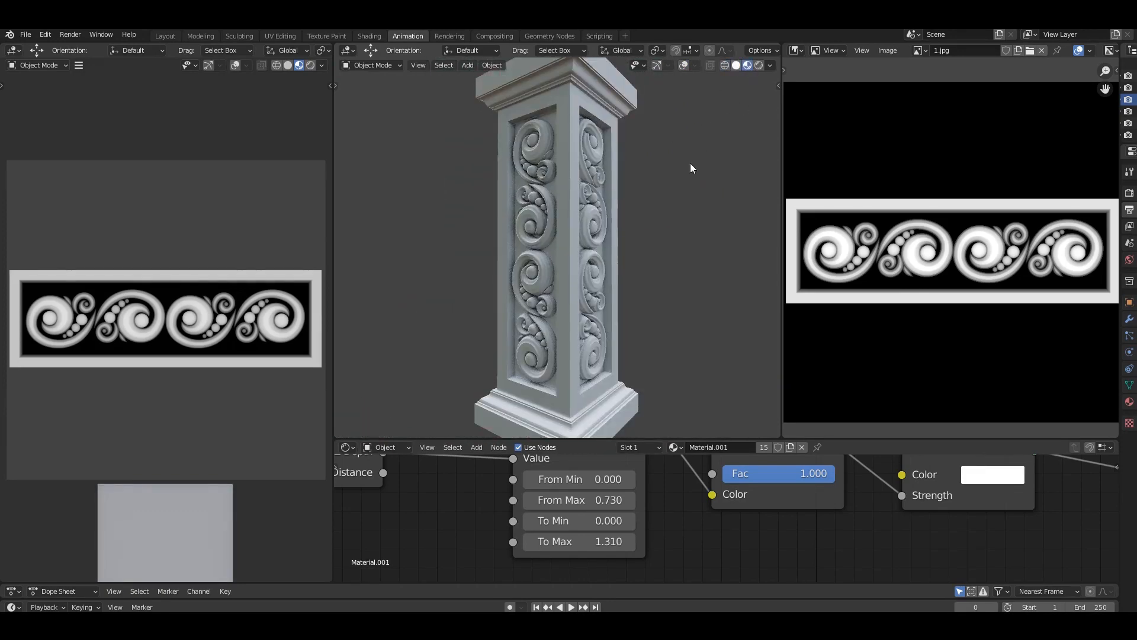
{"action": "middle_click_drag", "start_coordinate": [691, 163], "coordinate": [631, 170]}
{"action": "left_click", "coordinate": [736, 65]}
{"action": "scroll", "coordinate": [607, 228], "scroll_direction": "down", "scroll_amount": 2}
{"action": "scroll", "coordinate": [641, 223], "scroll_direction": "down", "scroll_amount": 1}
{"action": "mouse_move", "coordinate": [607, 231]}
{"action": "middle_mouse_down", "text": "shift"}
{"action": "mouse_move", "coordinate": [640, 222]}
{"action": "mouse_move", "coordinate": [589, 218]}
{"action": "mouse_move", "coordinate": [708, 237]}
{"action": "mouse_move", "coordinate": [643, 202]}
{"action": "middle_mouse_up", "text": "shift"}
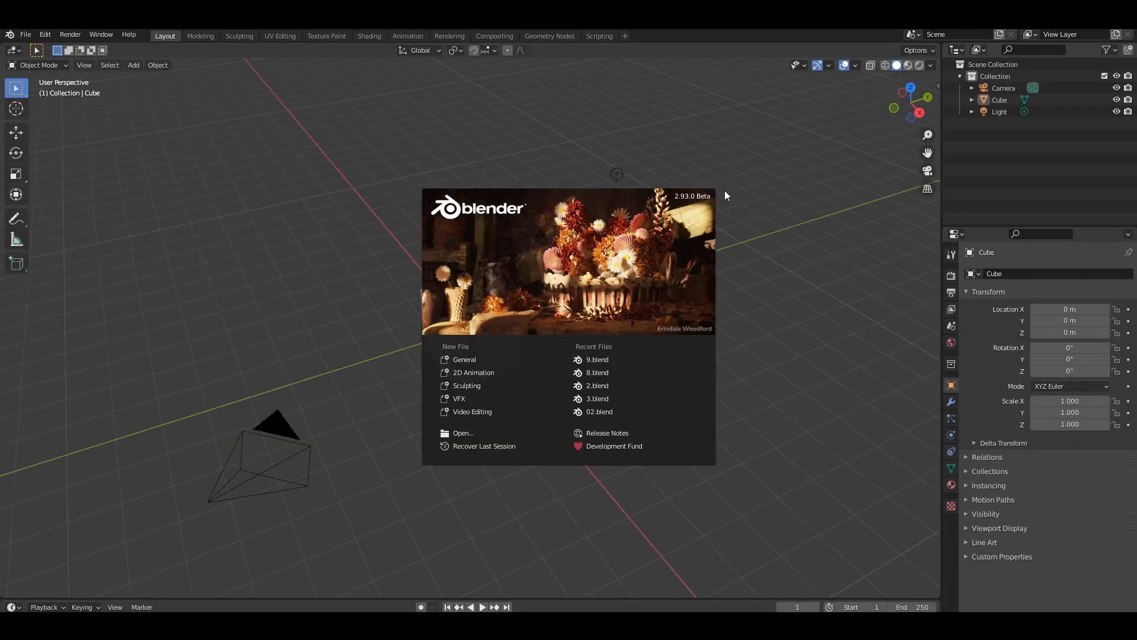
Start the Shortcut VUr display with its dock set to Center and enable cavity shading in the viewport
{"action": "left_click", "coordinate": [673, 207]}
{"action": "key", "text": "n"}
{"action": "left_click", "coordinate": [934, 193]}
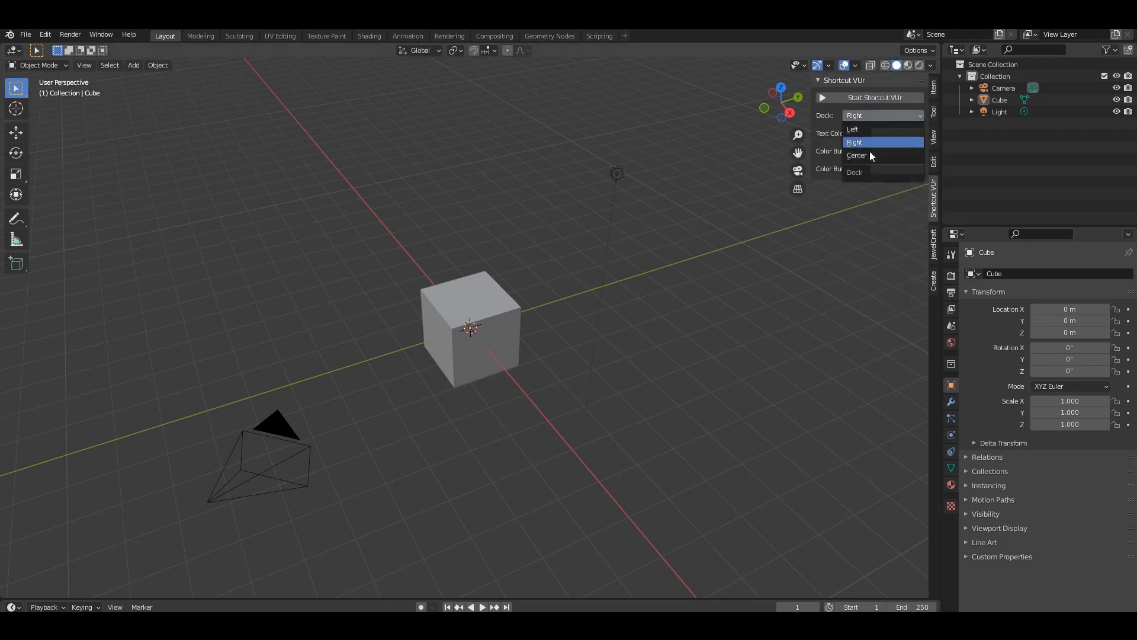
{"action": "left_click", "coordinate": [871, 155]}
{"action": "left_click", "coordinate": [890, 97]}
{"action": "left_click", "coordinate": [931, 65]}
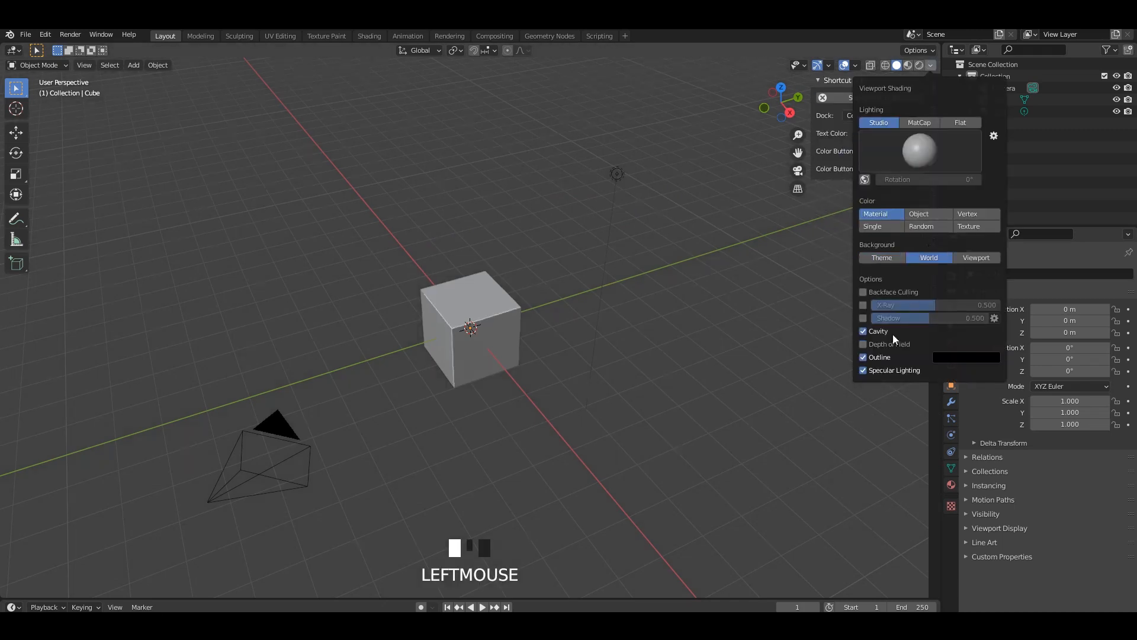
{"action": "key", "text": "n"}
Delete all default objects and add a NURBS path at the origin
{"action": "mouse_move", "coordinate": [736, 279]}
{"action": "middle_mouse_down"}
{"action": "mouse_move", "coordinate": [623, 279]}
{"action": "mouse_move", "coordinate": [670, 300]}
{"action": "middle_mouse_up"}
{"action": "key", "text": "a"}
{"action": "key", "text": "x"}
{"action": "left_click", "coordinate": [662, 289]}
{"action": "key", "text": "shift+a"}
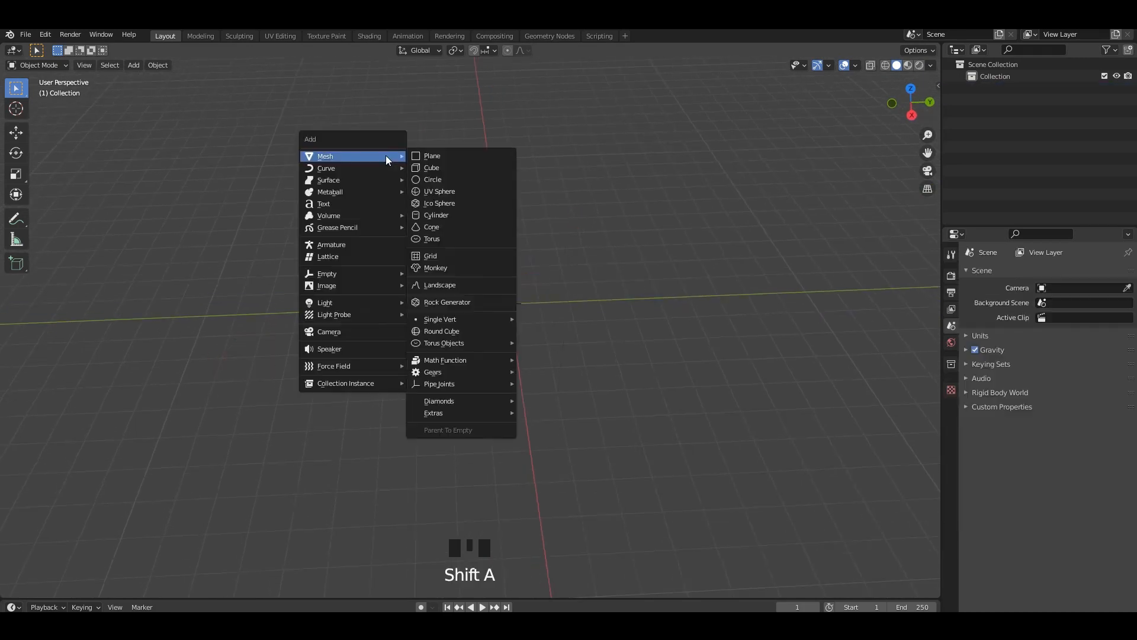
{"action": "mouse_move", "coordinate": [345, 171]}
{"action": "left_click", "coordinate": [450, 225]}
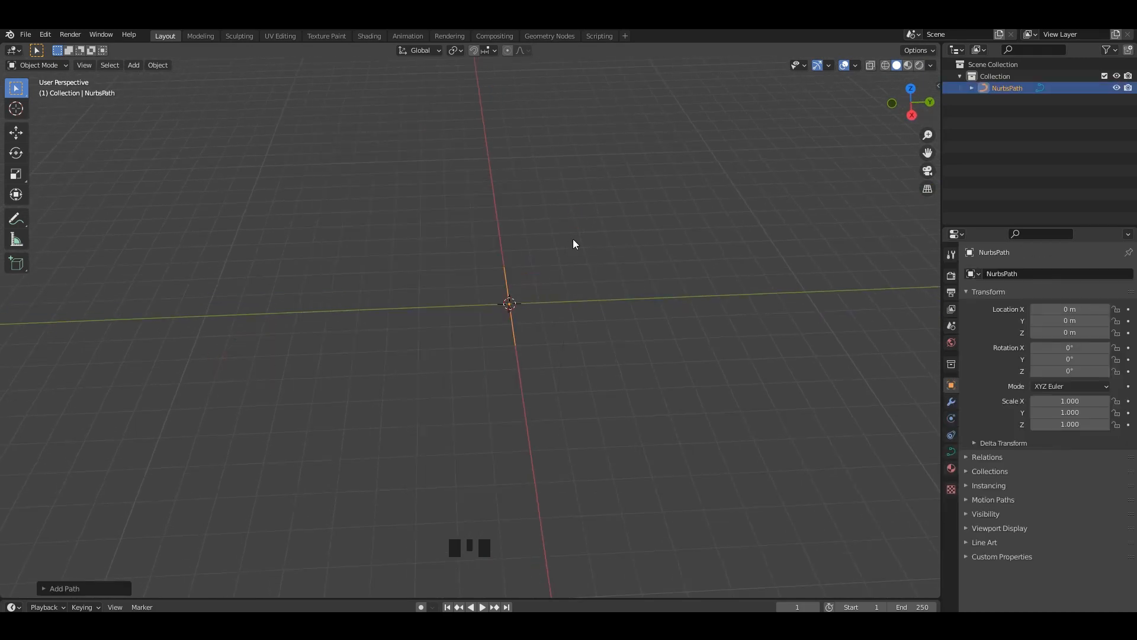
Edit the path in top view, moving its middle and fourth control points outward along positive Y
{"action": "middle_click_drag", "start_coordinate": [574, 240], "coordinate": [575, 260], "text": "alt"}
{"action": "key", "text": "Tab"}
{"action": "left_click_drag", "start_coordinate": [495, 297], "coordinate": [652, 328]}
{"action": "left_click_drag", "start_coordinate": [561, 400], "coordinate": [620, 384]}
Reposition the path's lower end, fourth, middle and second control points to form a rounder lower bend
{"action": "left_click", "coordinate": [566, 488]}
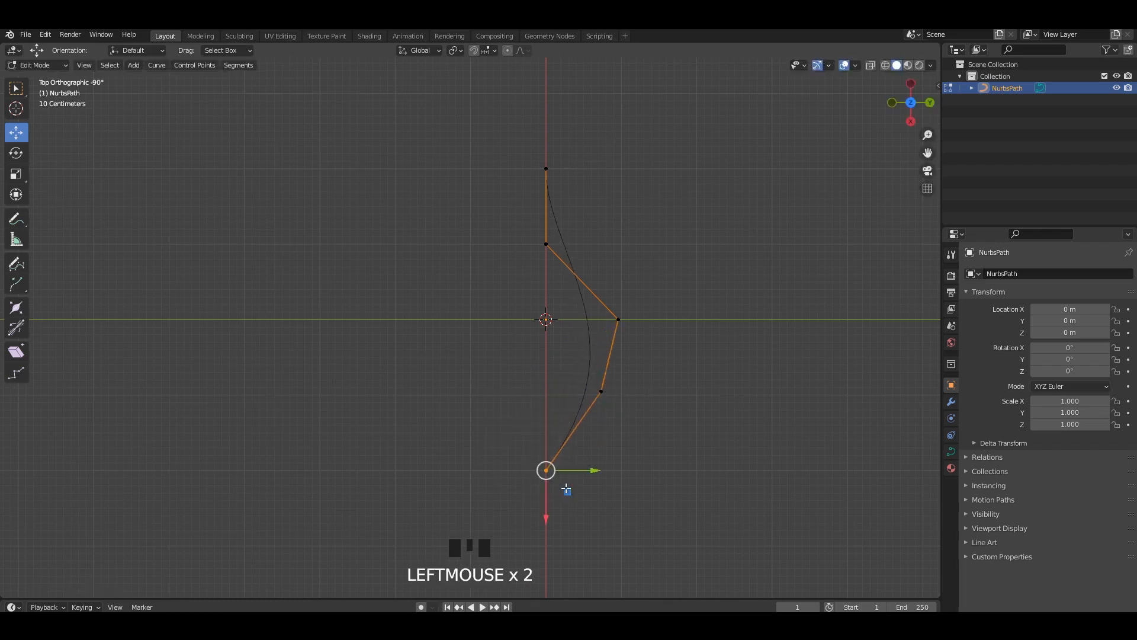
{"action": "left_click_drag", "start_coordinate": [545, 468], "coordinate": [537, 422]}
{"action": "left_click", "coordinate": [602, 391]}
{"action": "left_click_drag", "start_coordinate": [603, 393], "coordinate": [611, 418]}
{"action": "left_click", "coordinate": [618, 320]}
{"action": "left_click_drag", "start_coordinate": [617, 327], "coordinate": [631, 330]}
{"action": "left_click", "coordinate": [546, 244]}
{"action": "left_click_drag", "start_coordinate": [546, 258], "coordinate": [576, 251]}
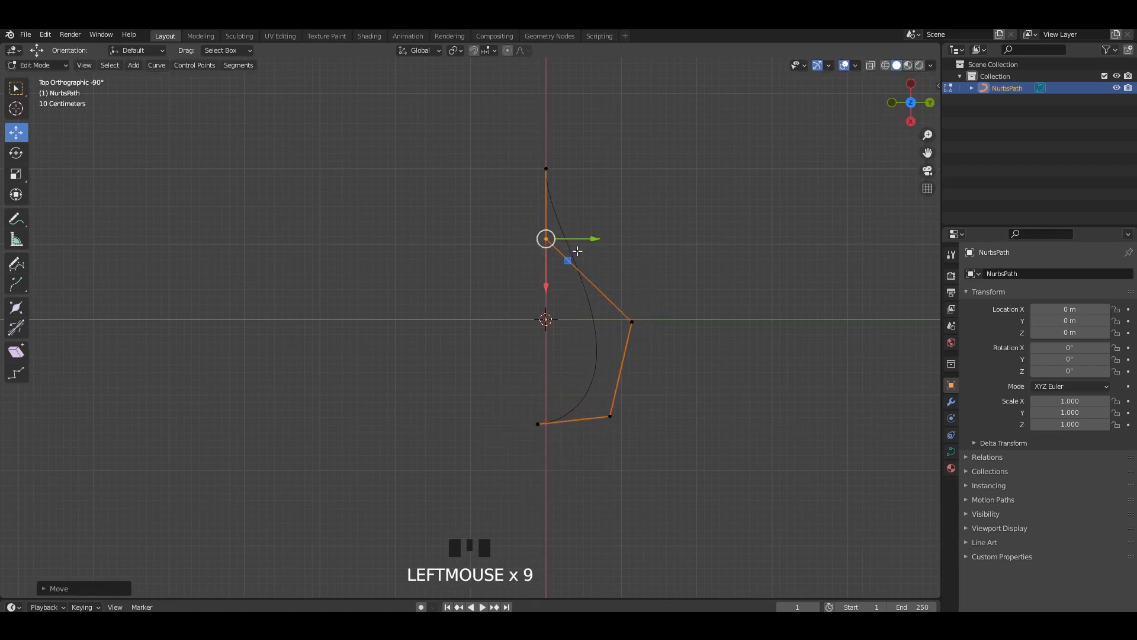
Shift the upper end and second control points toward negative Y and raise the middle point for an S-shaped curve
{"action": "middle_click_drag", "start_coordinate": [545, 158], "coordinate": [540, 244], "text": "shift"}
{"action": "left_click_drag", "start_coordinate": [541, 248], "coordinate": [461, 268]}
{"action": "left_click", "coordinate": [541, 325]}
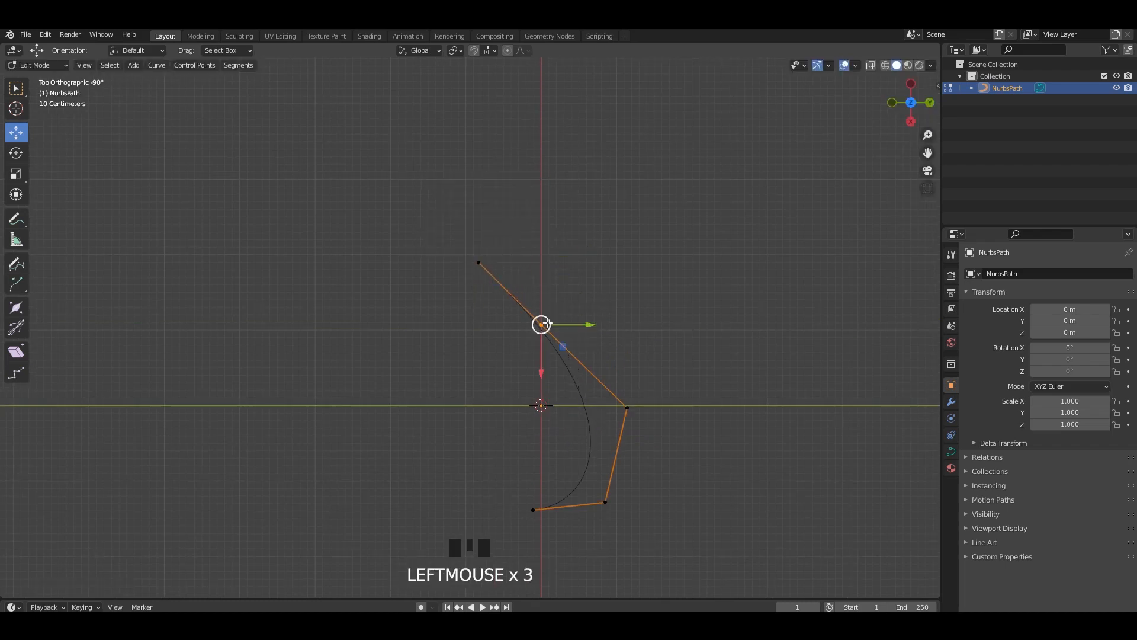
{"action": "left_click_drag", "start_coordinate": [541, 325], "coordinate": [519, 350]}
{"action": "left_click_drag", "start_coordinate": [668, 347], "coordinate": [616, 420]}
{"action": "left_click_drag", "start_coordinate": [626, 411], "coordinate": [633, 388]}
{"action": "left_click", "coordinate": [606, 504]}
Give the curve a Profile bevel with a depth of 0.17 m
{"action": "key", "text": "Tab"}
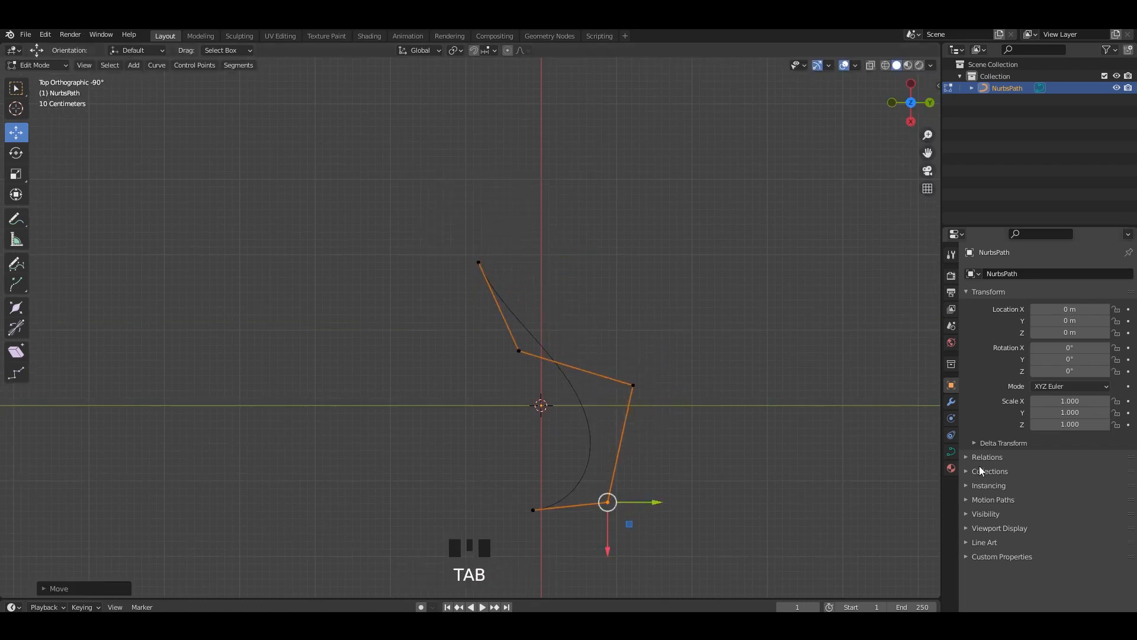
{"action": "left_click", "coordinate": [951, 451]}
{"action": "key", "text": "Tab"}
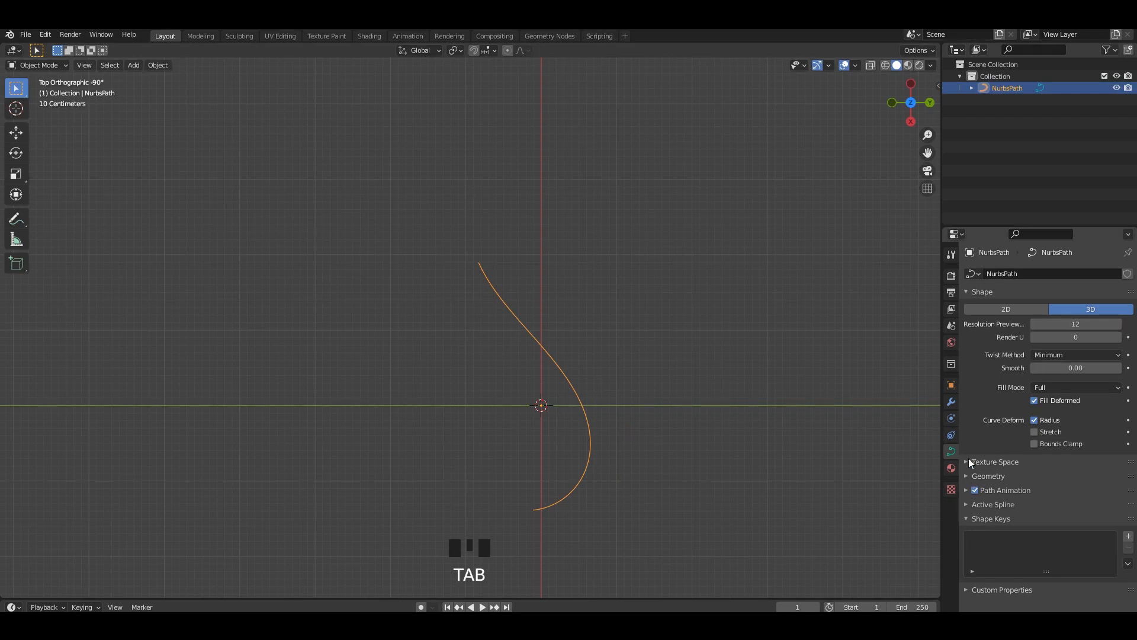
{"action": "left_click", "coordinate": [989, 477]}
{"action": "scroll", "coordinate": [988, 480], "scroll_direction": "down", "scroll_amount": 4}
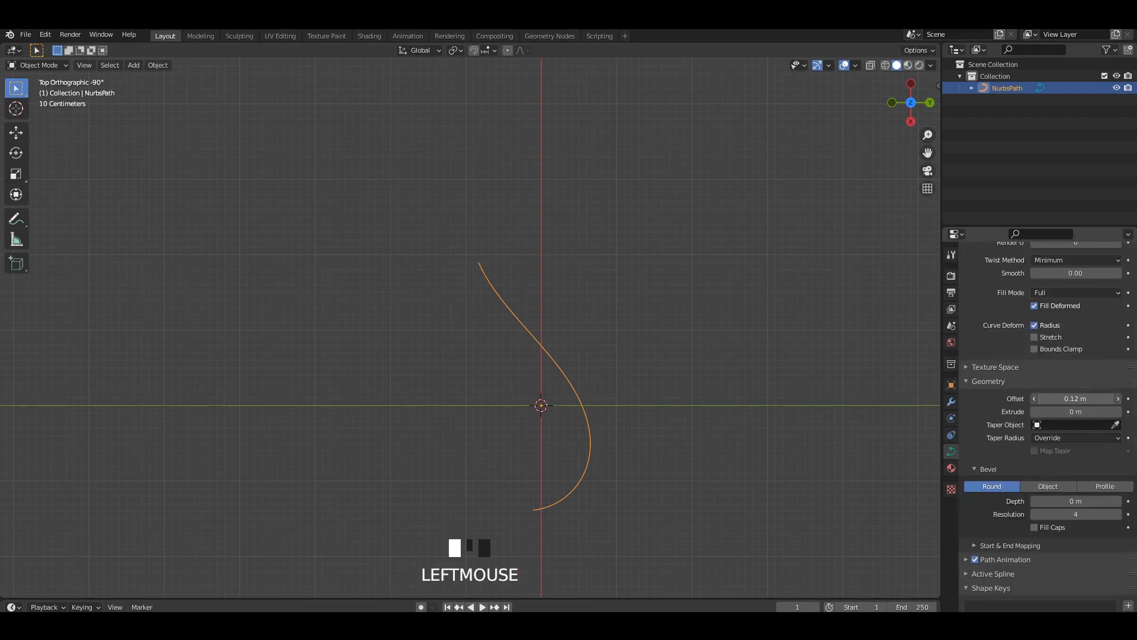
{"action": "left_click_drag", "start_coordinate": [1075, 503], "coordinate": [1096, 502]}
{"action": "left_click", "coordinate": [1105, 486]}
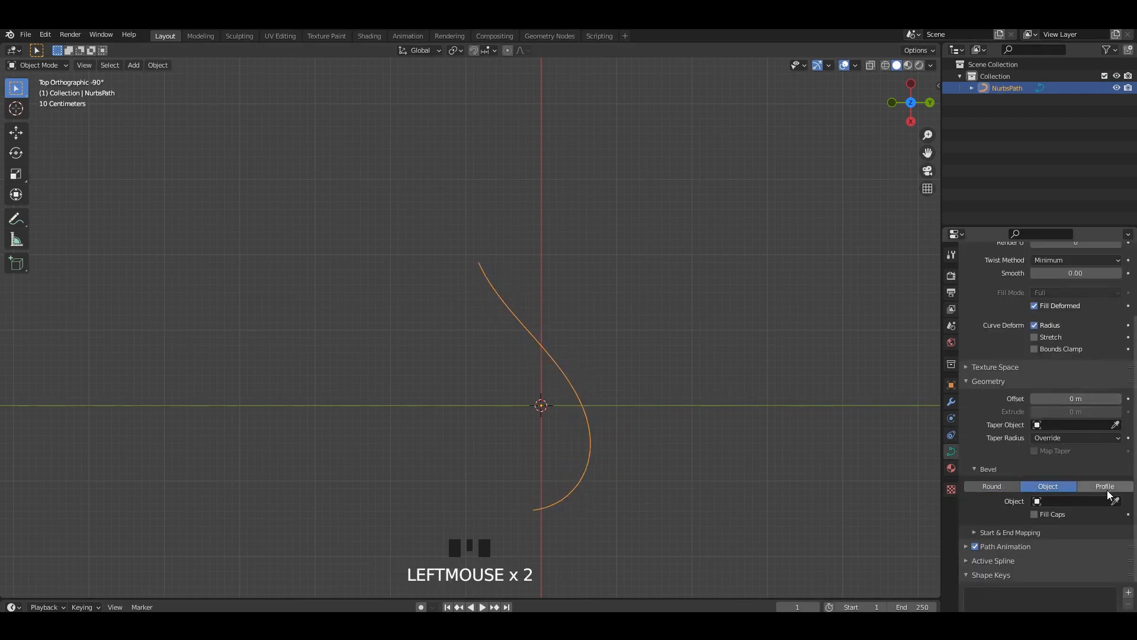
Adjust the curve's second control point and move its lower end point inward along the bend
{"action": "key", "text": "Tab"}
{"action": "left_click_drag", "start_coordinate": [542, 323], "coordinate": [494, 379]}
{"action": "left_click_drag", "start_coordinate": [519, 350], "coordinate": [522, 340]}
{"action": "middle_click_drag", "start_coordinate": [511, 482], "coordinate": [554, 401], "text": "shift"}
{"action": "left_click", "coordinate": [579, 433]}
{"action": "left_click_drag", "start_coordinate": [584, 437], "coordinate": [590, 449]}
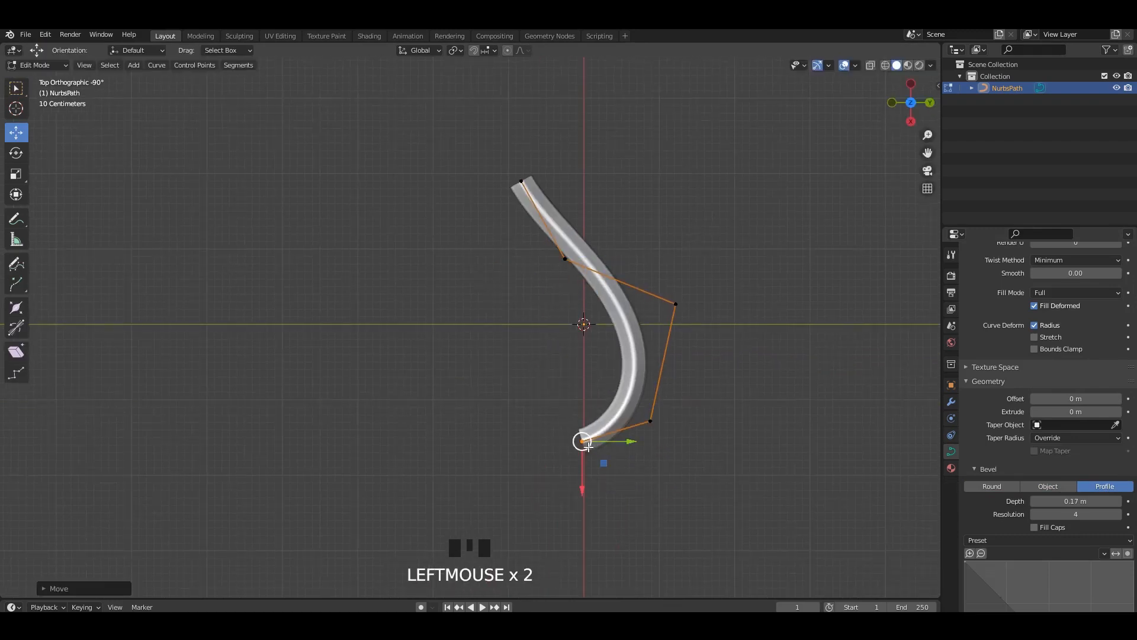
Extrude the curve's lower end repeatedly to curl it into an inward spiral with a tapered tip
{"action": "key", "text": "e"}
{"action": "left_click", "coordinate": [533, 410]}
{"action": "key", "text": "e"}
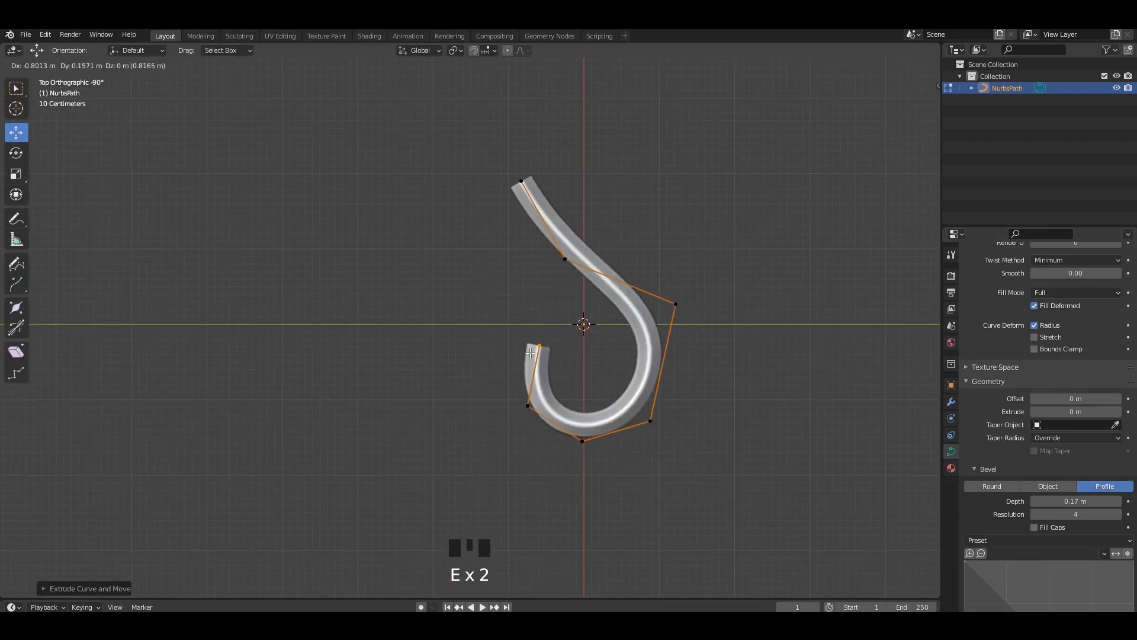
{"action": "key", "text": "e"}
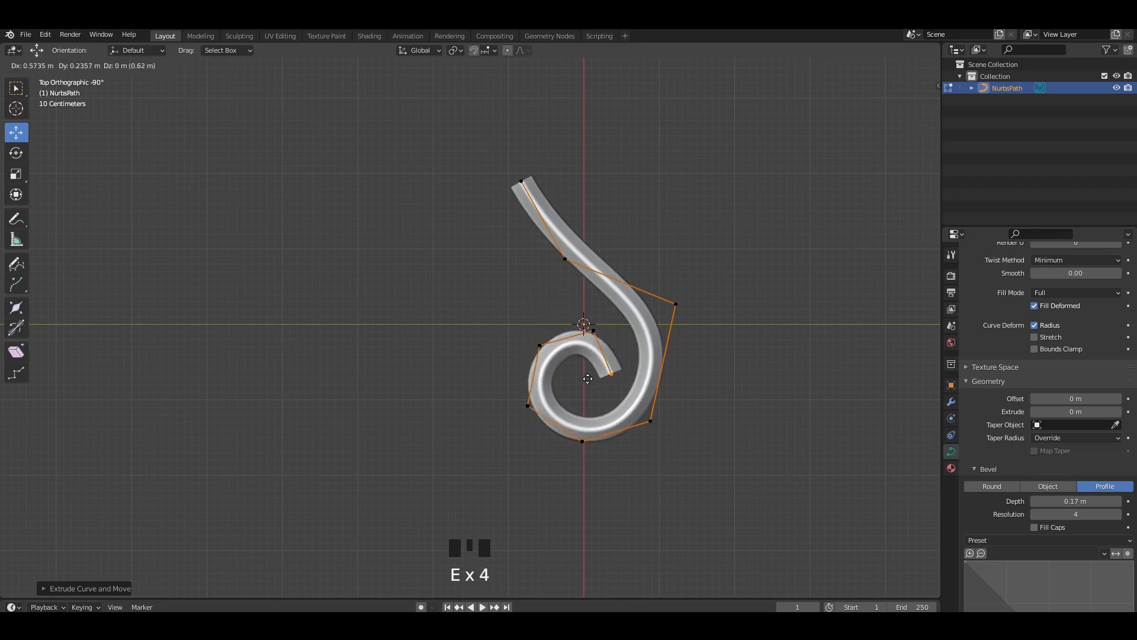
{"action": "key", "text": "e"}
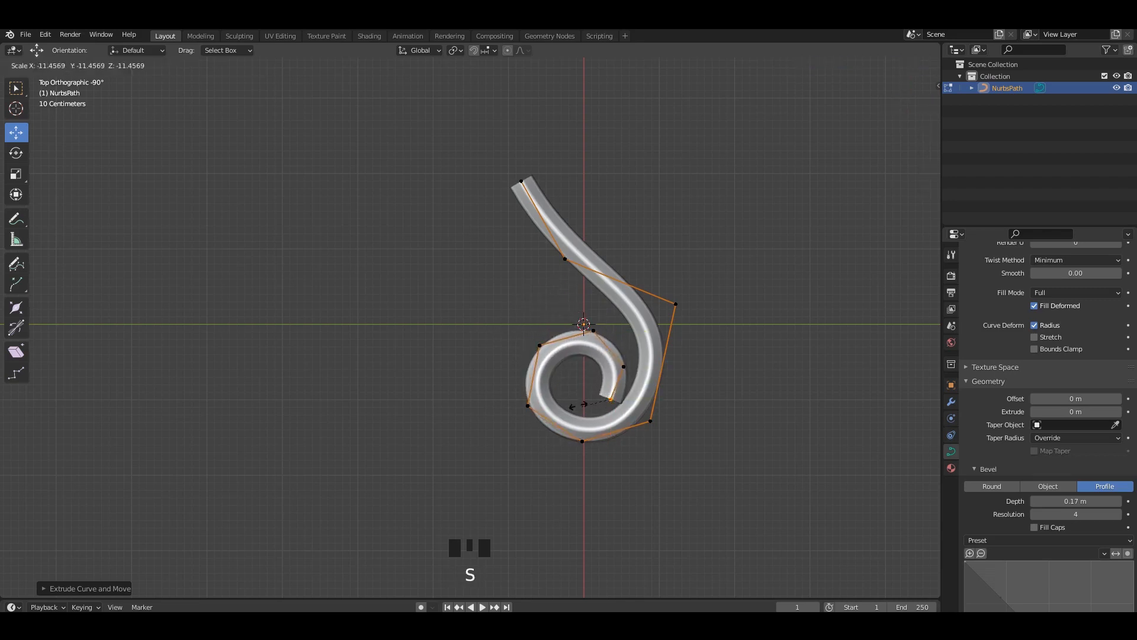
{"action": "key", "text": "e"}
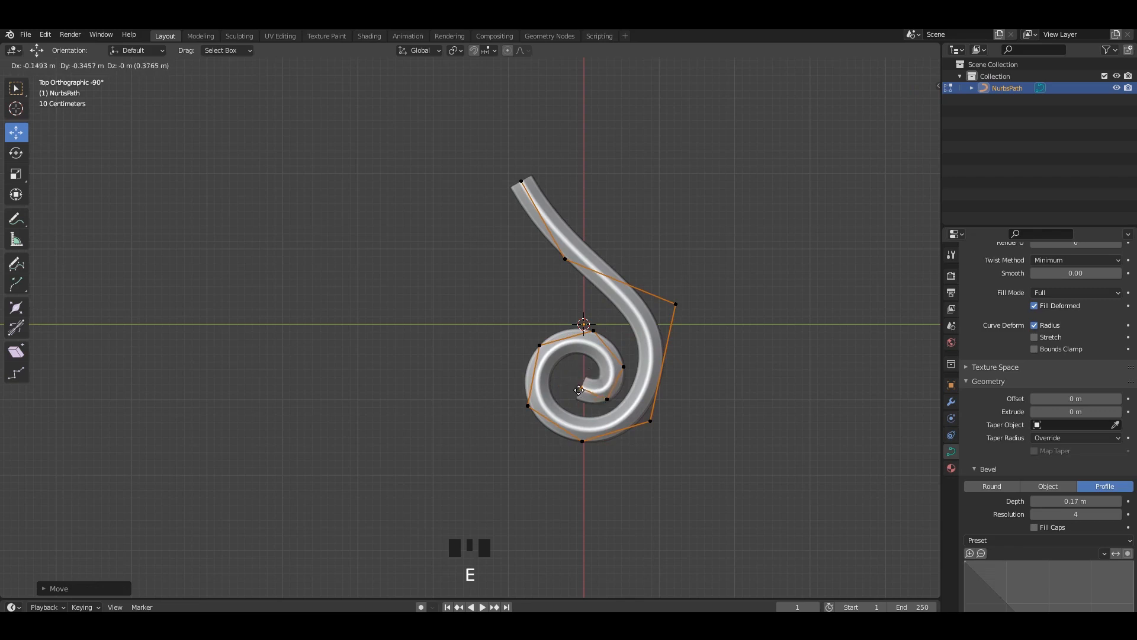
{"action": "key", "text": "Return"}
Move the spiral's upper-left and lower-left control points outward to round its outer turn
{"action": "key", "text": "Tab"}
{"action": "key", "text": "Tab"}
{"action": "scroll", "coordinate": [537, 341], "scroll_direction": "up", "scroll_amount": 3}
{"action": "left_click_drag", "start_coordinate": [497, 300], "coordinate": [558, 385]}
{"action": "left_click_drag", "start_coordinate": [542, 348], "coordinate": [548, 340]}
{"action": "middle_click_drag", "start_coordinate": [540, 416], "coordinate": [560, 360], "text": "shift"}
{"action": "left_click_drag", "start_coordinate": [562, 361], "coordinate": [513, 434]}
{"action": "left_click_drag", "start_coordinate": [534, 397], "coordinate": [528, 396]}
{"action": "middle_click_drag", "start_coordinate": [670, 247], "coordinate": [615, 295], "text": "shift"}
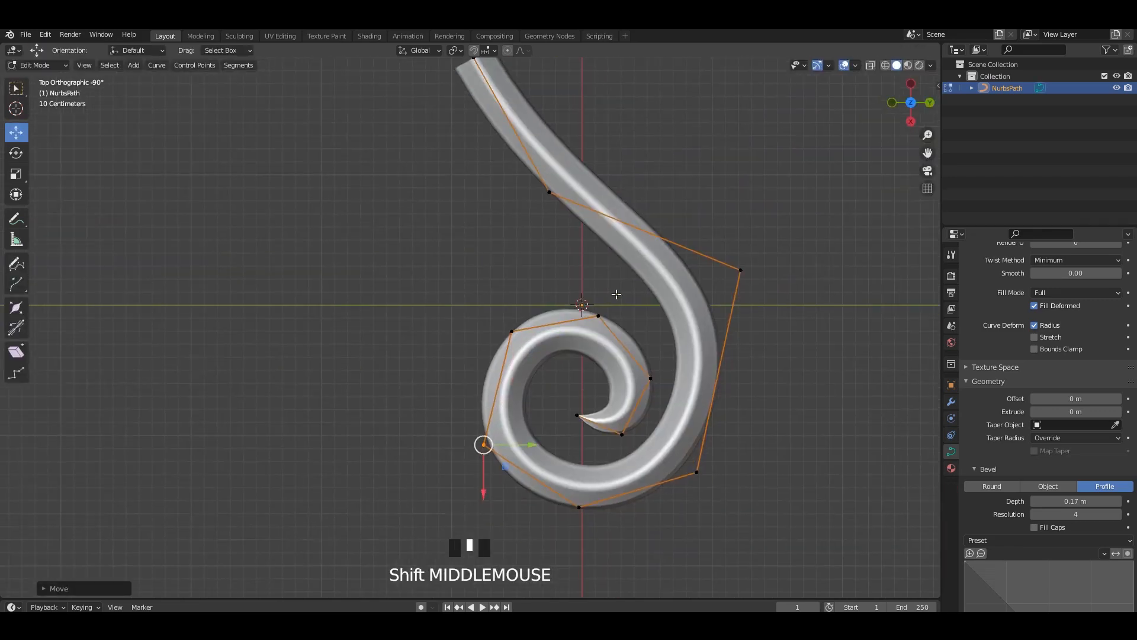
Fatten the curve at the spiral's upper-left control point and nudge the neighbouring inner-turn points outward
{"action": "left_click_drag", "start_coordinate": [617, 295], "coordinate": [565, 355]}
{"action": "key", "text": "alt+s"}
{"action": "left_click", "coordinate": [597, 316]}
{"action": "left_click_drag", "start_coordinate": [598, 316], "coordinate": [601, 312]}
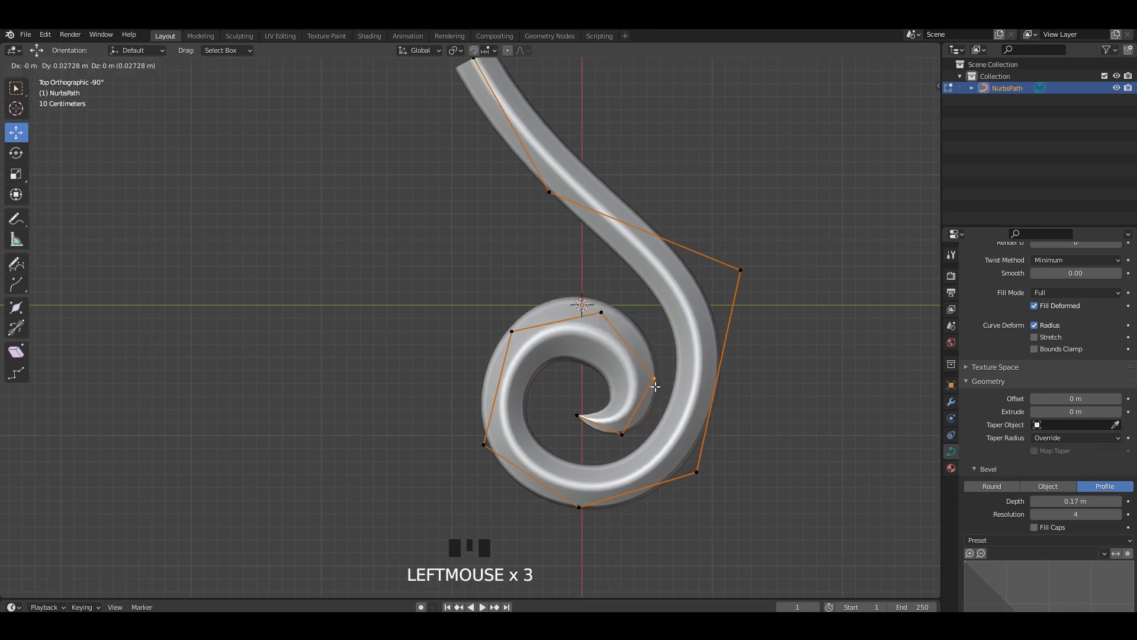
Fatten the curve at the spiral's upper-left control point and by about 1.55 at the lower-left one
{"action": "left_click_drag", "start_coordinate": [477, 274], "coordinate": [571, 381]}
{"action": "key", "text": "alt+s"}
{"action": "left_click", "coordinate": [484, 445]}
{"action": "key", "text": "alt+s"}
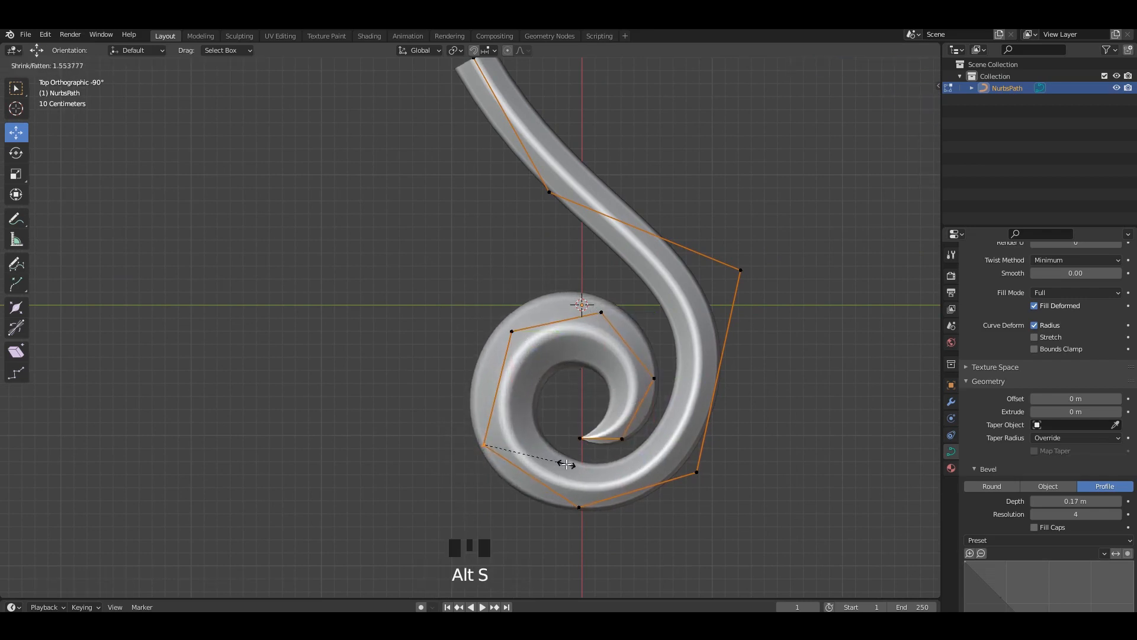
{"action": "left_click", "coordinate": [566, 464]}
Fatten the curve at the spiral's bottom control point, leave Edit Mode and save the file
{"action": "left_click", "coordinate": [579, 507]}
{"action": "key", "text": "alt+s"}
{"action": "left_click", "coordinate": [655, 514]}
{"action": "key", "text": "Tab"}
{"action": "left_click", "coordinate": [754, 385]}
{"action": "scroll", "coordinate": [754, 385], "scroll_direction": "down", "scroll_amount": 3}
{"action": "key", "text": "ctrl+s"}
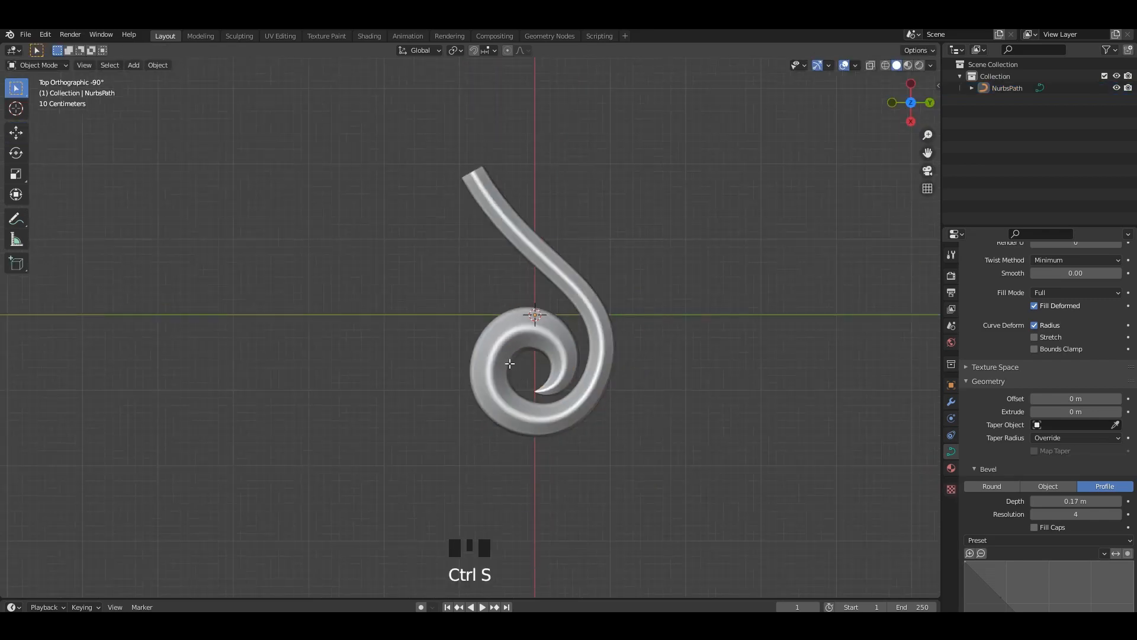
Refine the curve's thickness at the spiral's upper-left and lower-left control points
{"action": "key", "text": "Tab"}
{"action": "scroll", "coordinate": [470, 328], "scroll_direction": "up", "scroll_amount": 2}
{"action": "left_click_drag", "start_coordinate": [457, 286], "coordinate": [548, 381]}
{"action": "key", "text": "alt+s"}
{"action": "key", "text": "alt+s"}
{"action": "left_click_drag", "start_coordinate": [521, 451], "coordinate": [480, 421]}
{"action": "left_click", "coordinate": [527, 450]}
Fatten the curve by about 1.25 at the spiral's top control point, undoing the last stray change
{"action": "key", "text": "Tab"}
{"action": "key", "text": "Tab"}
{"action": "left_click", "coordinate": [579, 315]}
{"action": "key", "text": "alt+s"}
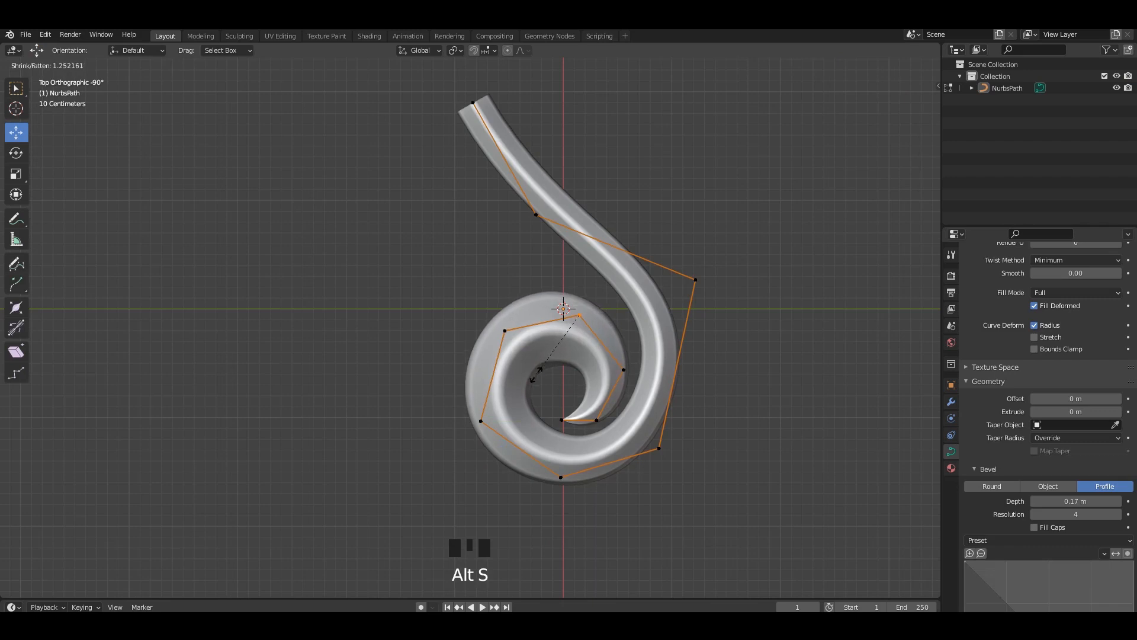
{"action": "left_click", "coordinate": [508, 333]}
{"action": "key", "text": "ctrl+z"}
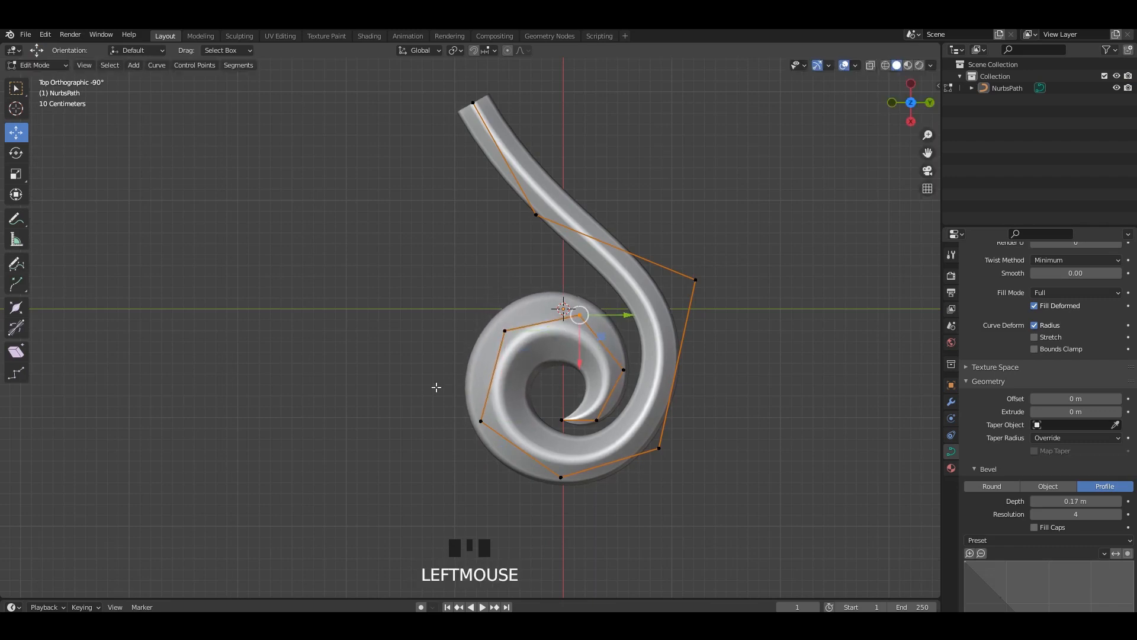
Readjust the curve's thickness at the spiral's lower-left and bottom control points
{"action": "left_click", "coordinate": [480, 421]}
{"action": "key", "text": "alt+s"}
{"action": "left_click", "coordinate": [631, 511]}
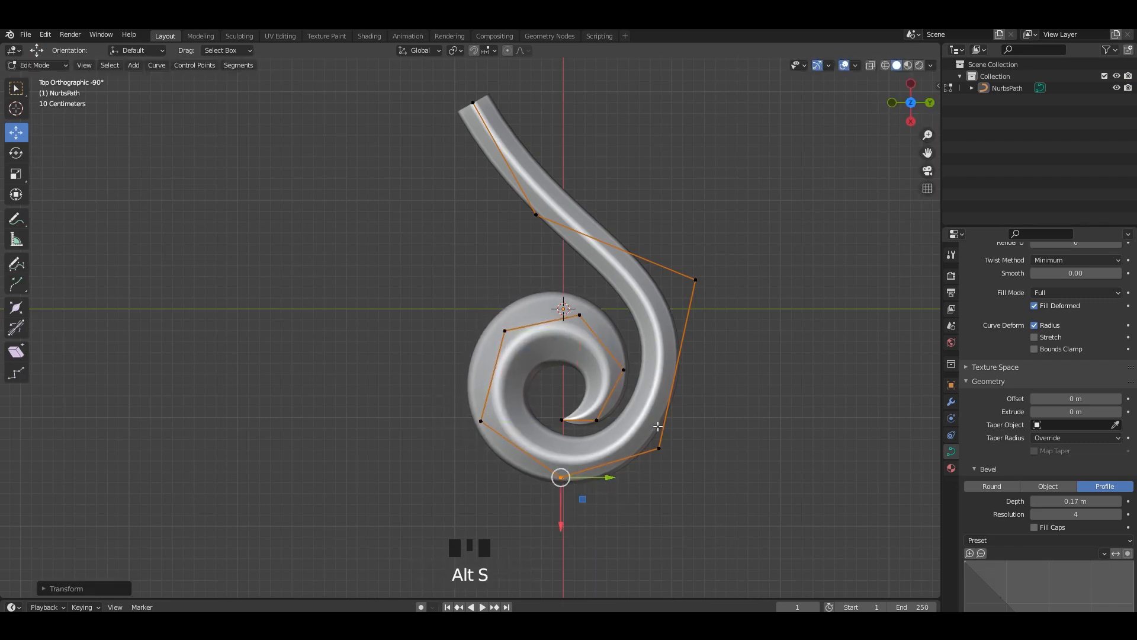
{"action": "key", "text": "alt+s"}
Nudge the lower-right control point outward, lower the rightmost point to smooth the outer bend, and save the file
{"action": "left_click", "coordinate": [659, 448]}
{"action": "left_click_drag", "start_coordinate": [659, 448], "coordinate": [662, 450]}
{"action": "left_click_drag", "start_coordinate": [744, 226], "coordinate": [682, 331]}
{"action": "mouse_move", "coordinate": [693, 277]}
{"action": "left_mouse_down"}
{"action": "mouse_move", "coordinate": [691, 305]}
{"action": "mouse_move", "coordinate": [689, 293]}
{"action": "left_mouse_up"}
{"action": "scroll", "coordinate": [688, 293], "scroll_direction": "down", "scroll_amount": 3}
{"action": "key", "text": "Tab"}
{"action": "key", "text": "ctrl+s"}
{"action": "scroll", "coordinate": [643, 271], "scroll_direction": "up", "scroll_amount": 2}
{"action": "key", "text": "Tab"}
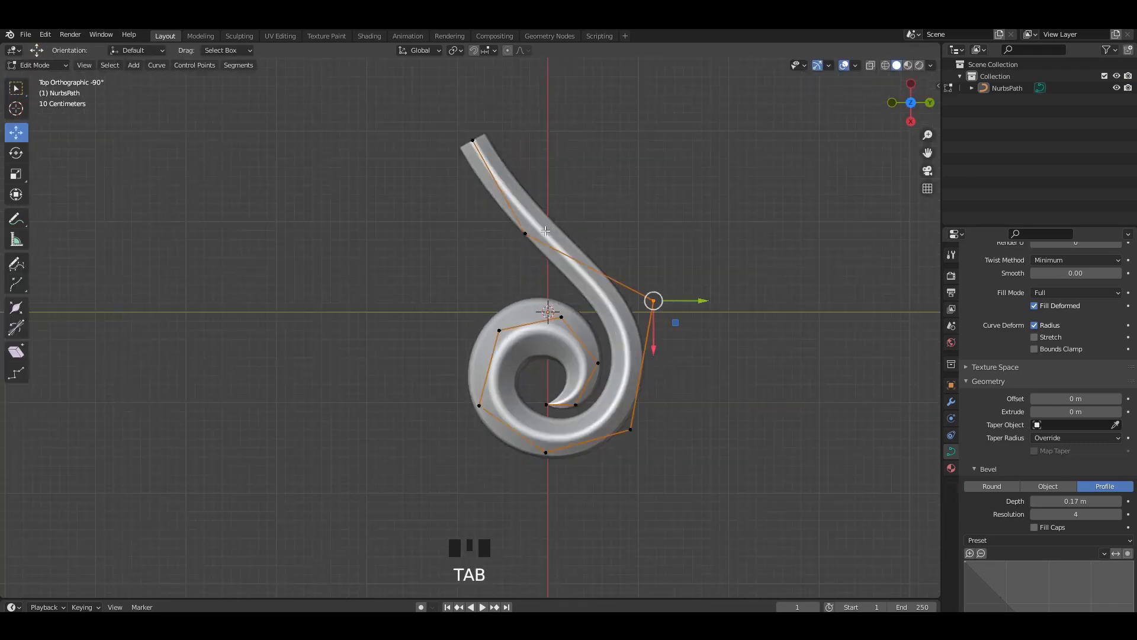
Shift the tail's second control point down and outward, and nudge the outer bend's rightmost point to smooth the tail
{"action": "middle_click_drag", "start_coordinate": [642, 271], "coordinate": [641, 333], "text": "shift"}
{"action": "left_click_drag", "start_coordinate": [553, 244], "coordinate": [486, 327]}
{"action": "mouse_move", "coordinate": [524, 295]}
{"action": "left_mouse_down"}
{"action": "mouse_move", "coordinate": [493, 304]}
{"action": "mouse_move", "coordinate": [506, 305]}
{"action": "left_mouse_up"}
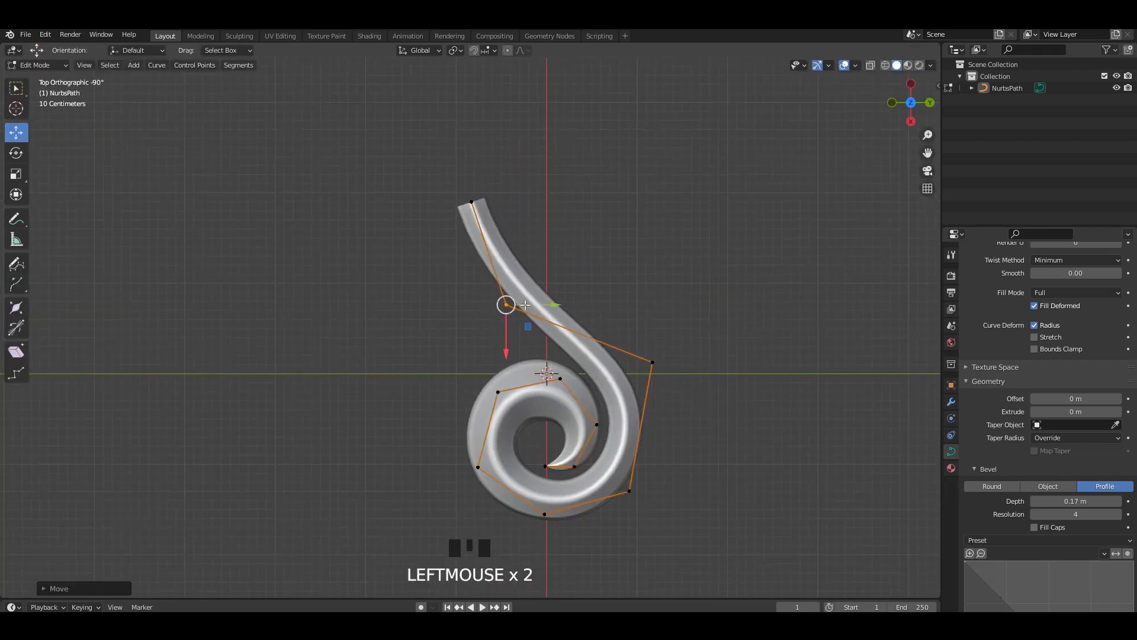
{"action": "left_click_drag", "start_coordinate": [664, 359], "coordinate": [667, 356]}
{"action": "left_click_drag", "start_coordinate": [534, 155], "coordinate": [439, 234]}
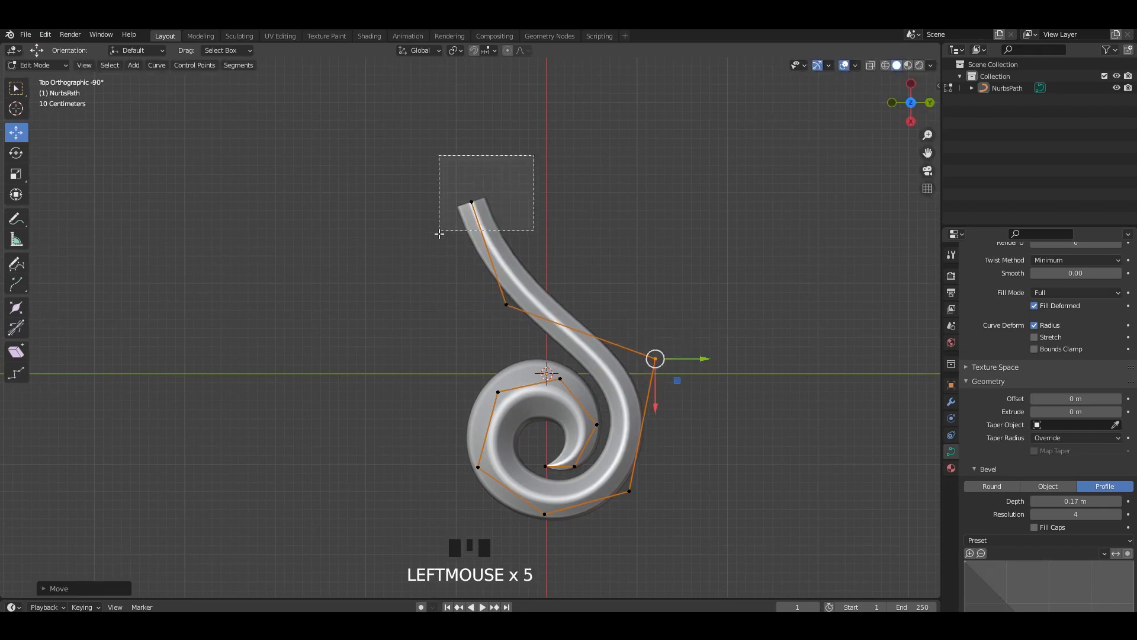
Extrude two further control points from the upper end of the scroll's tail
{"action": "left_click", "coordinate": [472, 204]}
{"action": "middle_click_drag", "start_coordinate": [472, 204], "coordinate": [485, 318], "text": "shift"}
{"action": "key", "text": "e"}
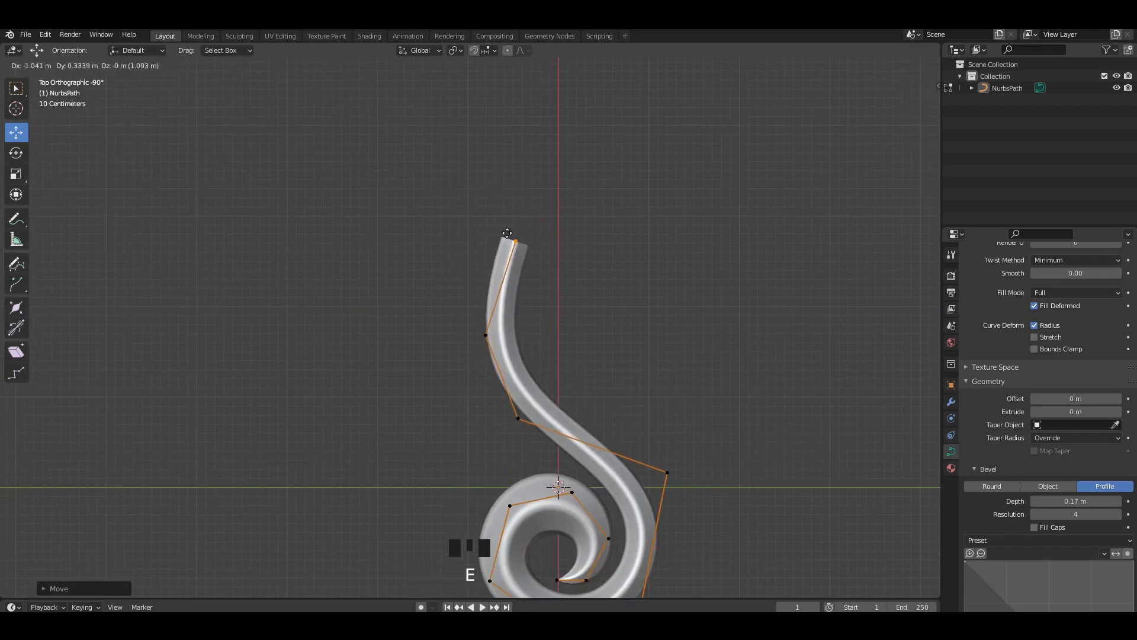
{"action": "left_click", "coordinate": [510, 234]}
{"action": "key", "text": "e"}
{"action": "left_click", "coordinate": [550, 170]}
Reposition the extended tail's control points into a smooth S-shaped bend and save the file
{"action": "left_click", "coordinate": [514, 241]}
{"action": "left_click_drag", "start_coordinate": [509, 242], "coordinate": [478, 224]}
{"action": "left_click_drag", "start_coordinate": [520, 265], "coordinate": [434, 359]}
{"action": "left_click_drag", "start_coordinate": [486, 334], "coordinate": [470, 324]}
{"action": "left_click", "coordinate": [517, 419]}
{"action": "left_click_drag", "start_coordinate": [518, 418], "coordinate": [515, 420]}
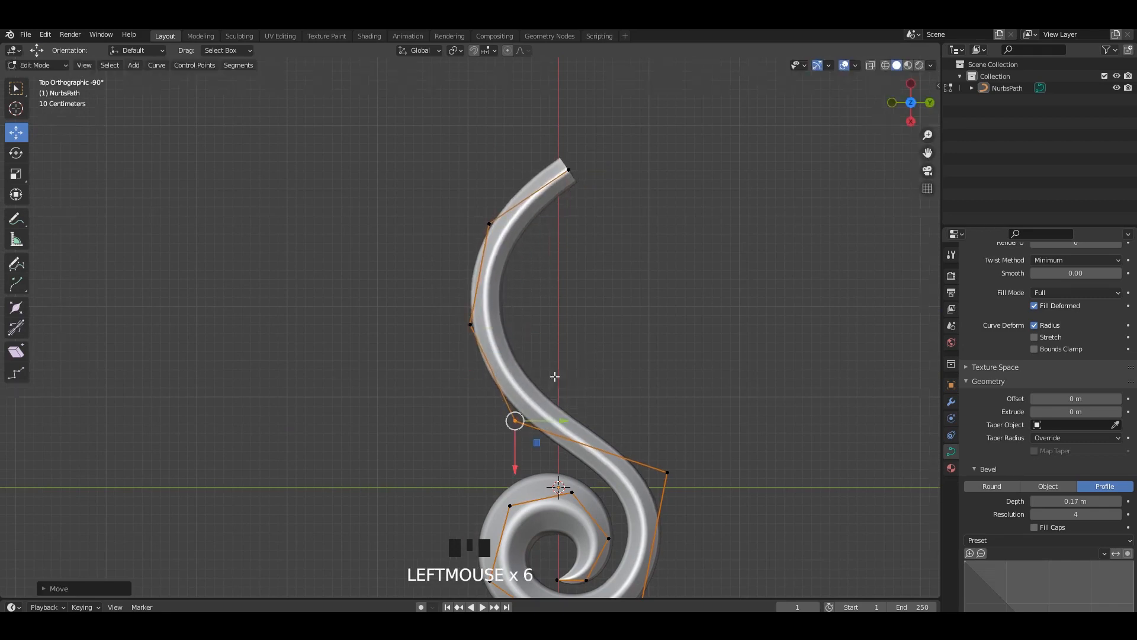
{"action": "scroll", "coordinate": [555, 377], "scroll_direction": "down", "scroll_amount": 4}
{"action": "key", "text": "Tab"}
{"action": "left_click", "coordinate": [386, 203]}
{"action": "key", "text": "ctrl+s"}
Leave the curve deselected in Object Mode and add a mesh cube at the origin
{"action": "key", "text": "Tab"}
{"action": "key", "text": "Tab"}
{"action": "key", "text": "a"}
{"action": "left_click", "coordinate": [358, 191]}
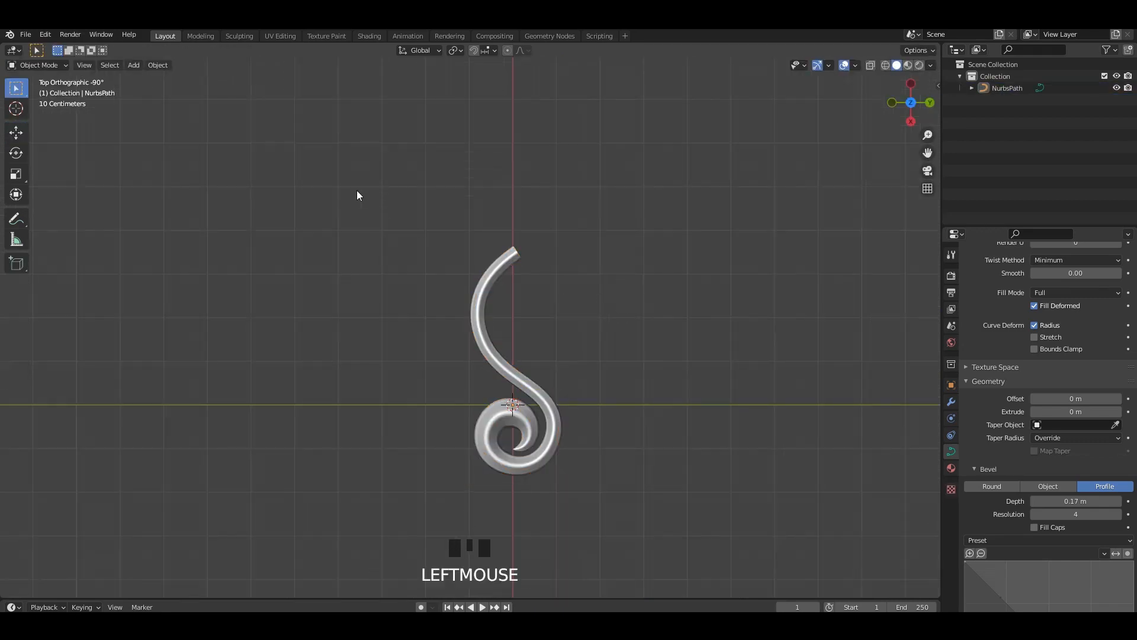
{"action": "key", "text": "shift+a"}
{"action": "key", "text": "shift+a"}
{"action": "mouse_move", "coordinate": [349, 169]}
{"action": "left_click", "coordinate": [403, 182]}
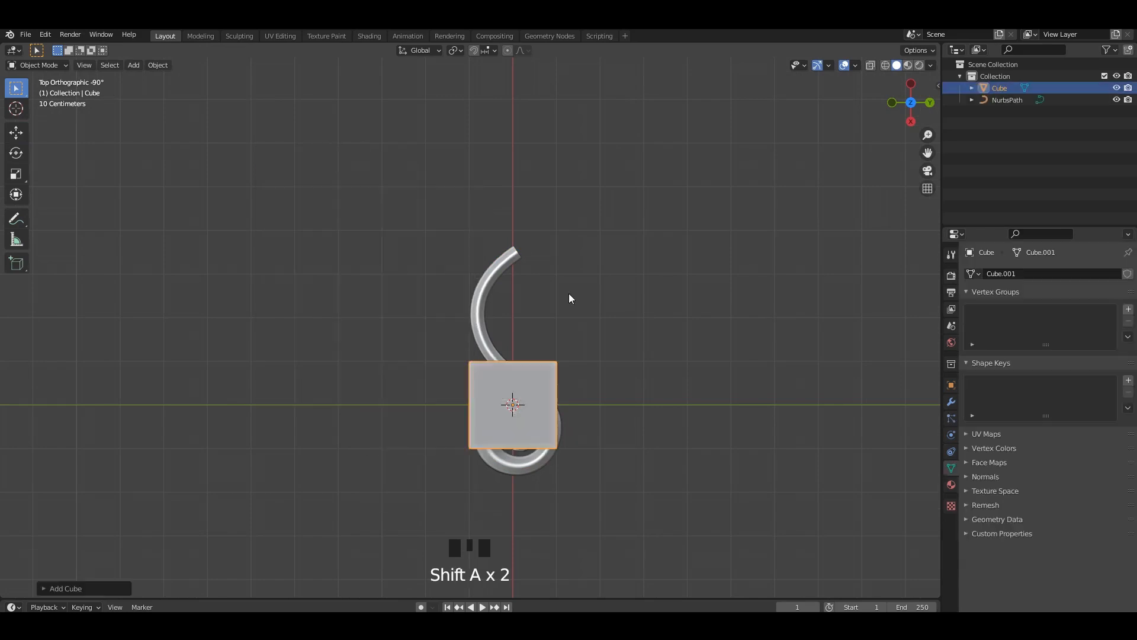
Stretch the cube along global X into a long panel and turn on X-ray display
{"action": "scroll", "coordinate": [571, 297], "scroll_direction": "up", "scroll_amount": 3}
{"action": "key", "text": "s"}
{"action": "key", "text": "z"}
{"action": "key", "text": "y"}
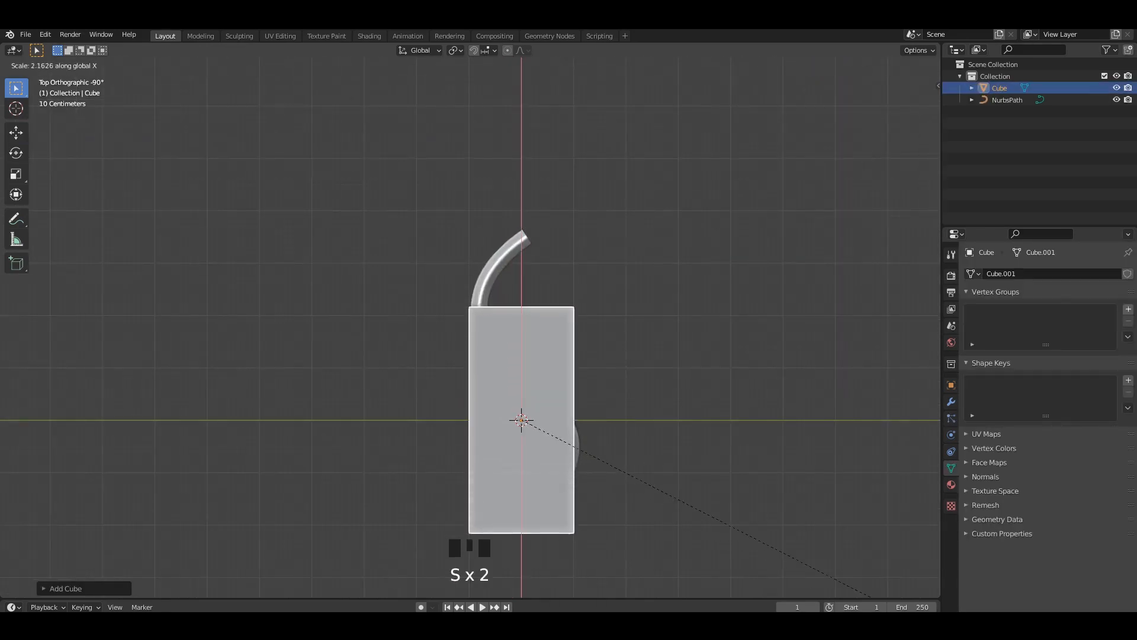
{"action": "left_click", "coordinate": [550, 247]}
{"action": "scroll", "coordinate": [538, 299], "scroll_direction": "down", "scroll_amount": 4}
{"action": "key", "text": "alt+z"}
{"action": "double_click", "coordinate": [21, 141]}
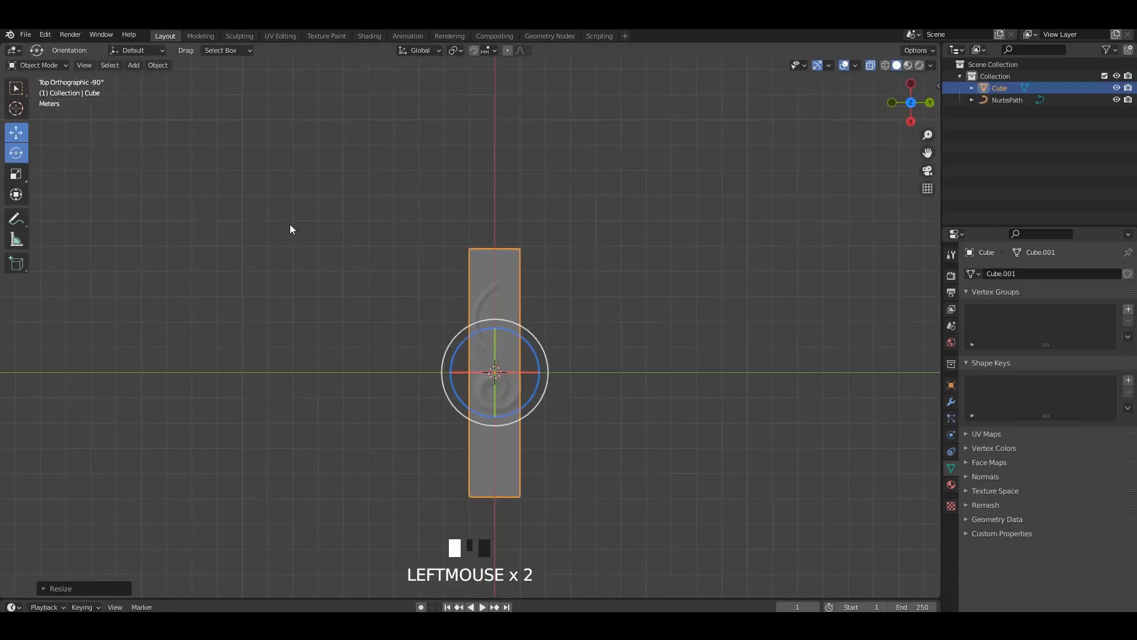
Move the panel along X so its lower edge sits just below the scroll, and widen it along Y by about 1.21
{"action": "scroll", "coordinate": [487, 229], "scroll_direction": "up", "scroll_amount": 3}
{"action": "left_click_drag", "start_coordinate": [515, 452], "coordinate": [541, 300]}
{"action": "key", "text": "s"}
{"action": "key", "text": "x"}
{"action": "right_click", "coordinate": [584, 277]}
{"action": "key", "text": "s"}
{"action": "key", "text": "y"}
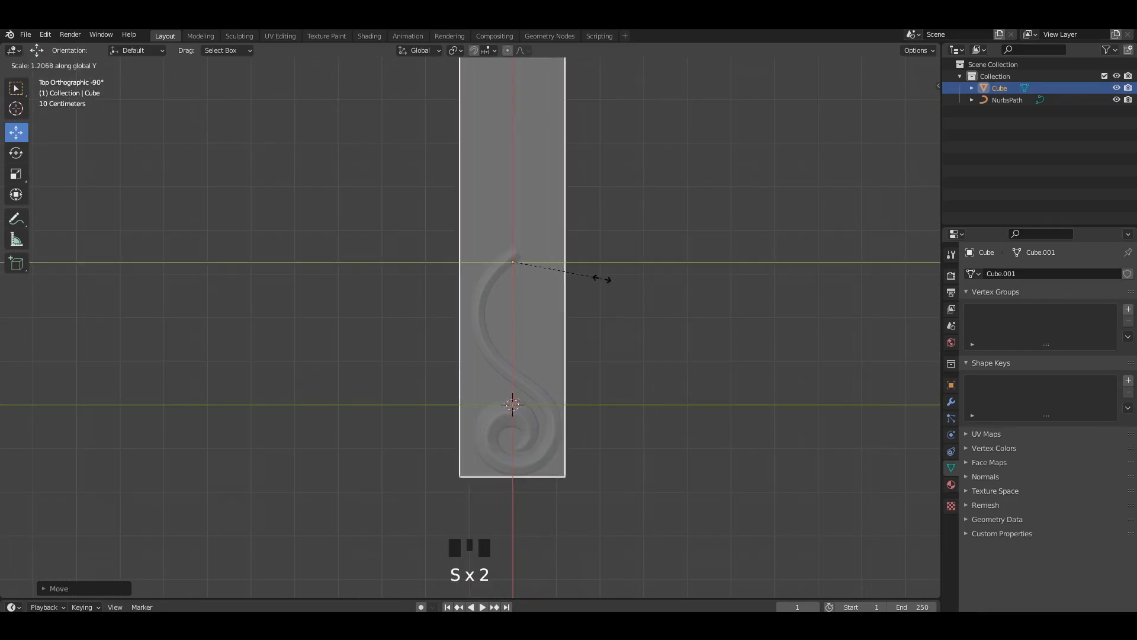
{"action": "left_click", "coordinate": [602, 278]}
{"action": "left_click", "coordinate": [538, 395]}
{"action": "left_click", "coordinate": [538, 395]}
{"action": "left_click", "coordinate": [565, 362]}
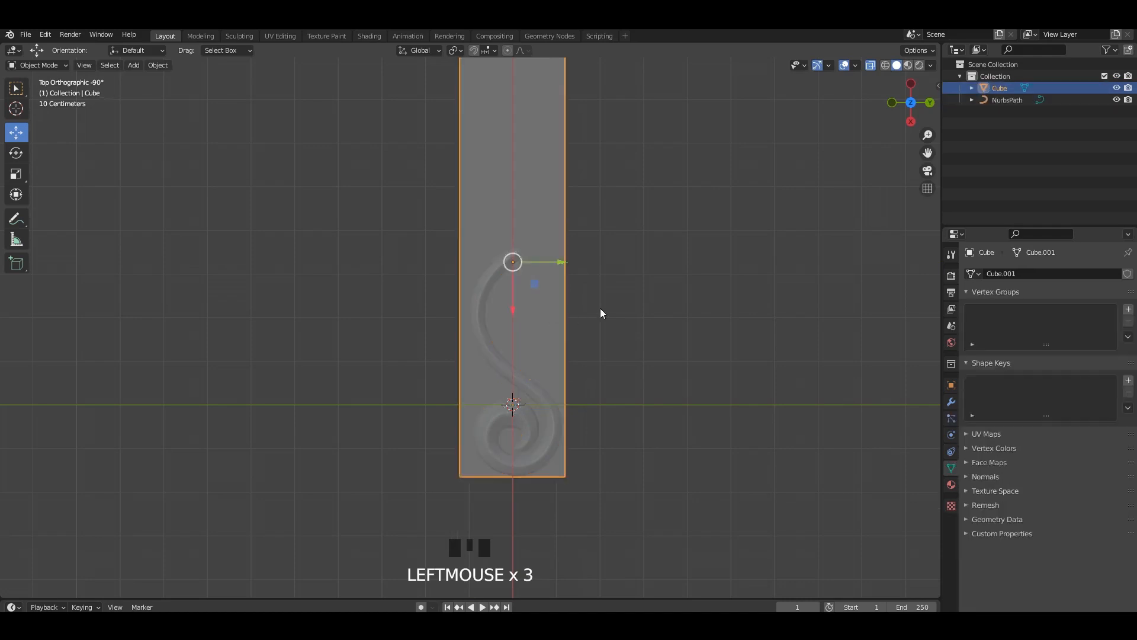
Lower the panel behind the scroll with X-ray display off, and save the file
{"action": "key", "text": "KP_3"}
{"action": "key", "text": "alt+z"}
{"action": "left_click_drag", "start_coordinate": [542, 271], "coordinate": [553, 320]}
{"action": "key", "text": "ctrl+s"}
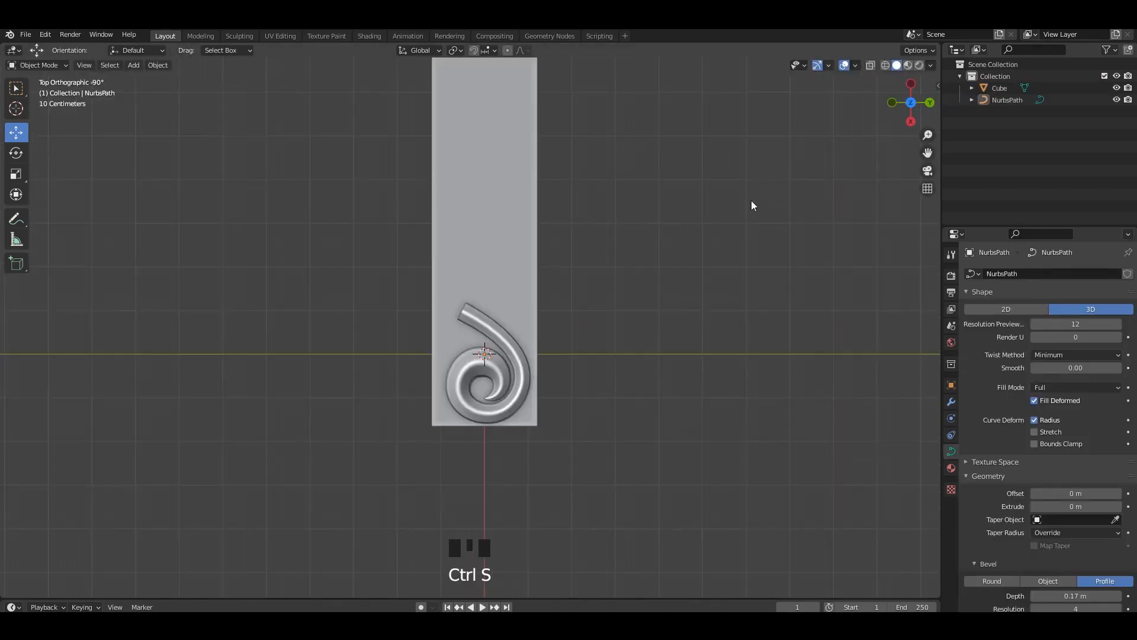
Duplicate all of the scroll's control points within the curve and place the copy directly above the original along X
{"action": "left_click", "coordinate": [534, 371]}
{"action": "scroll", "coordinate": [535, 371], "scroll_direction": "up", "scroll_amount": 2}
{"action": "key", "text": "Tab"}
{"action": "key", "text": "Tab"}
{"action": "key", "text": "Tab"}
{"action": "key", "text": "shift+d"}
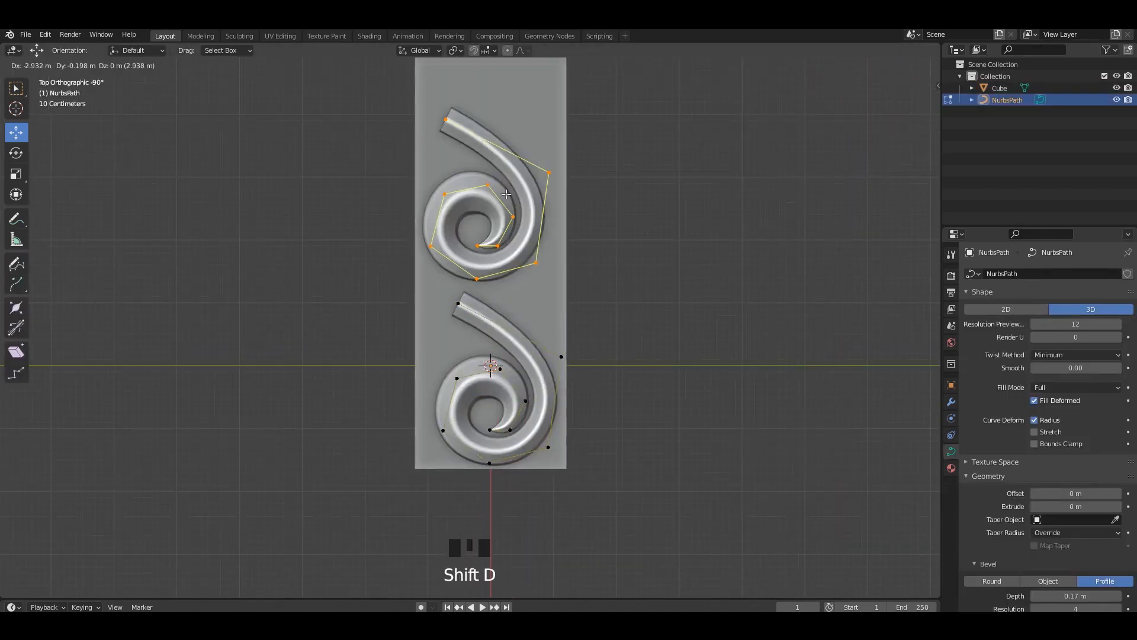
{"action": "right_click", "coordinate": [506, 194]}
{"action": "key", "text": "ctrl+s"}
{"action": "left_click_drag", "start_coordinate": [498, 400], "coordinate": [498, 260]}
Rotate the duplicated scroll by -90° and by a further -45°
{"action": "type", "text": "r"}
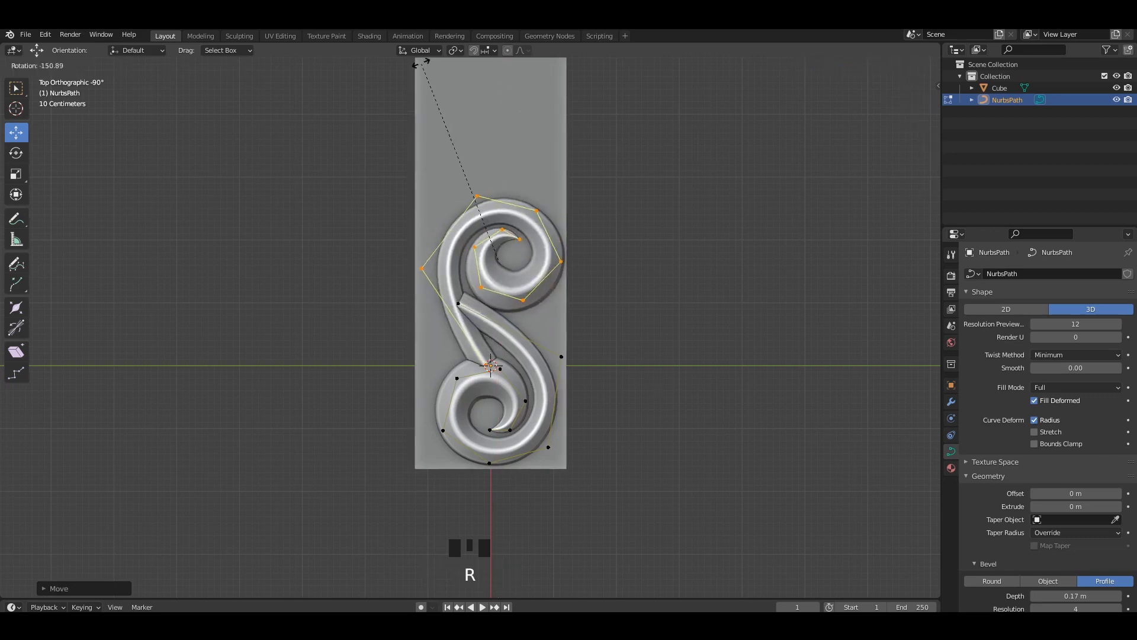
{"action": "type", "text": "-90"}
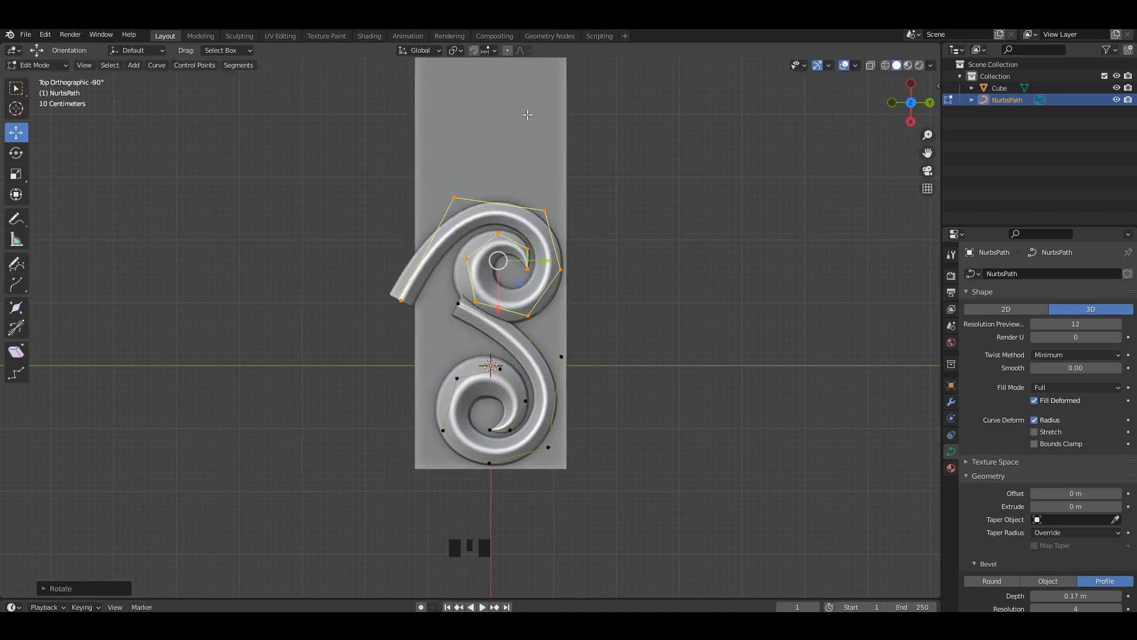
{"action": "type", "text": "r45"}
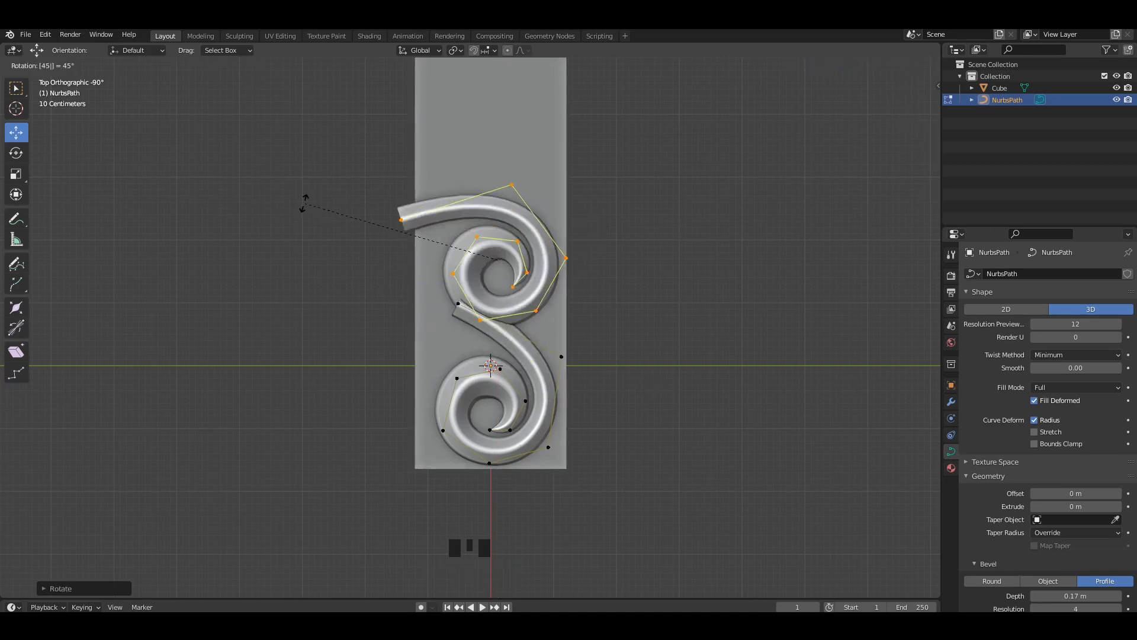
{"action": "type", "text": "-"}
{"action": "key", "text": "Return"}
Move the upper scroll along X until its tail end meets the lower scroll's tail, and save the file
{"action": "scroll", "coordinate": [304, 204], "scroll_direction": "up", "scroll_amount": 1}
{"action": "left_click_drag", "start_coordinate": [504, 299], "coordinate": [504, 232]}
{"action": "middle_click_drag", "start_coordinate": [639, 240], "coordinate": [626, 334], "text": "shift"}
{"action": "key", "text": "ctrl+s"}
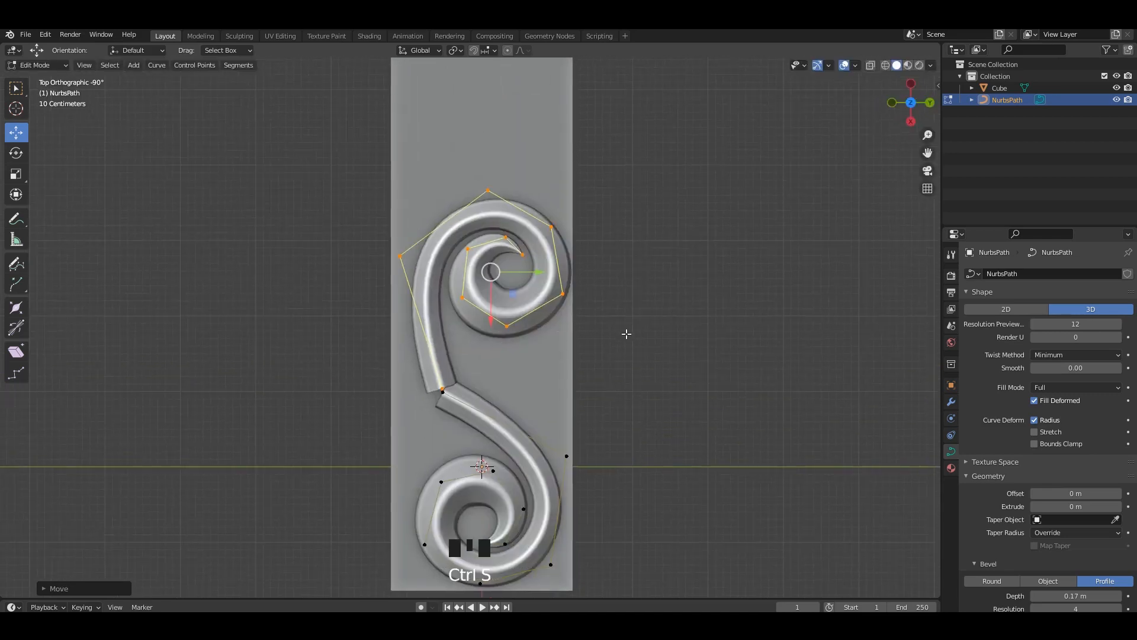
Rotate the upper scroll until its tail slants parallel to the lower tail, and reposition it over the panel
{"action": "key", "text": "r"}
{"action": "left_click", "coordinate": [598, 257]}
{"action": "mouse_move", "coordinate": [526, 272]}
{"action": "left_mouse_down"}
{"action": "mouse_move", "coordinate": [495, 275]}
{"action": "mouse_move", "coordinate": [512, 284]}
{"action": "left_mouse_up"}
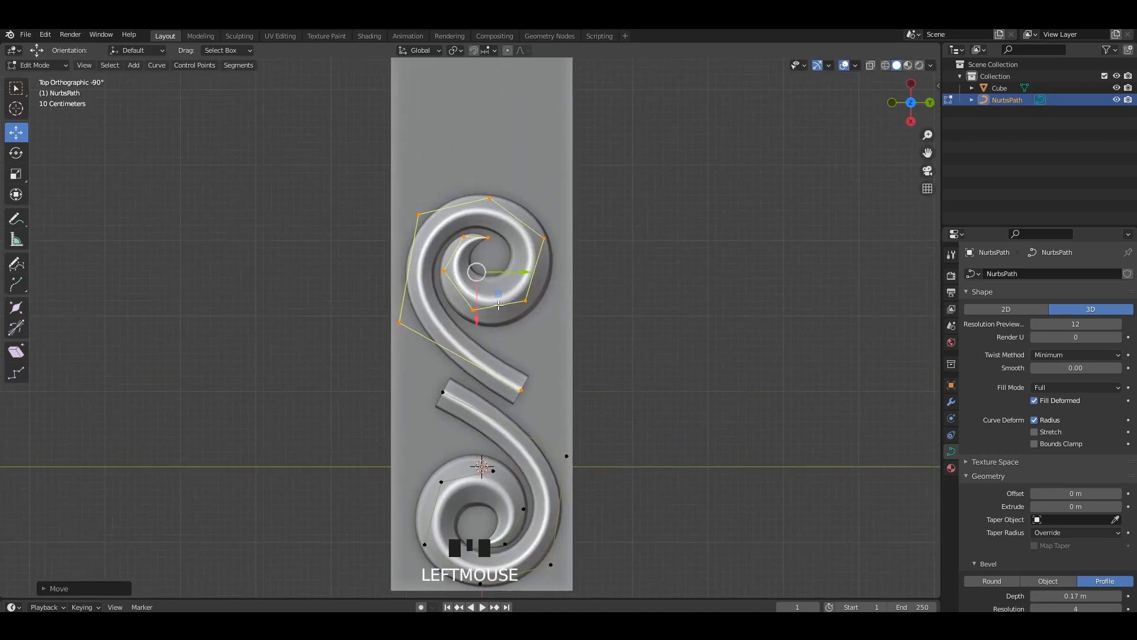
{"action": "key", "text": "r"}
{"action": "left_click", "coordinate": [571, 326]}
{"action": "left_click_drag", "start_coordinate": [477, 326], "coordinate": [450, 391]}
Fine-tune the upper scroll's placement so a narrow gap separates the two tails, and save the file
{"action": "middle_click_drag", "start_coordinate": [523, 430], "coordinate": [530, 360], "text": "shift"}
{"action": "scroll", "coordinate": [530, 361], "scroll_direction": "up", "scroll_amount": 1}
{"action": "left_click_drag", "start_coordinate": [487, 306], "coordinate": [486, 255]}
{"action": "left_click_drag", "start_coordinate": [521, 202], "coordinate": [514, 201]}
{"action": "left_click", "coordinate": [444, 323]}
{"action": "middle_click_drag", "start_coordinate": [492, 269], "coordinate": [490, 304], "text": "shift"}
{"action": "mouse_move", "coordinate": [477, 282]}
{"action": "left_mouse_down"}
{"action": "mouse_move", "coordinate": [477, 238]}
{"action": "mouse_move", "coordinate": [478, 272]}
{"action": "left_mouse_up"}
{"action": "key", "text": "Tab"}
{"action": "scroll", "coordinate": [640, 312], "scroll_direction": "down", "scroll_amount": 4}
{"action": "left_click", "coordinate": [643, 314]}
{"action": "key", "text": "ctrl+s"}
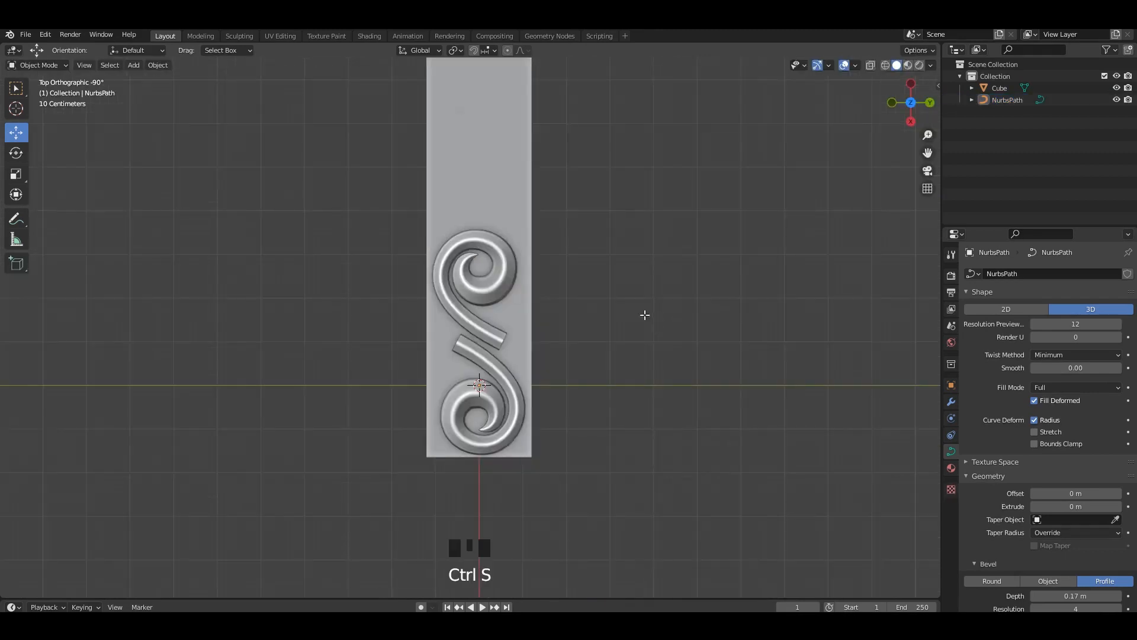
Shrink the curve radius at both tail end points to try tapering the tails into sharp tips
{"action": "key", "text": "Tab"}
{"action": "scroll", "coordinate": [645, 314], "scroll_direction": "up", "scroll_amount": 5}
{"action": "key", "text": "alt+s"}
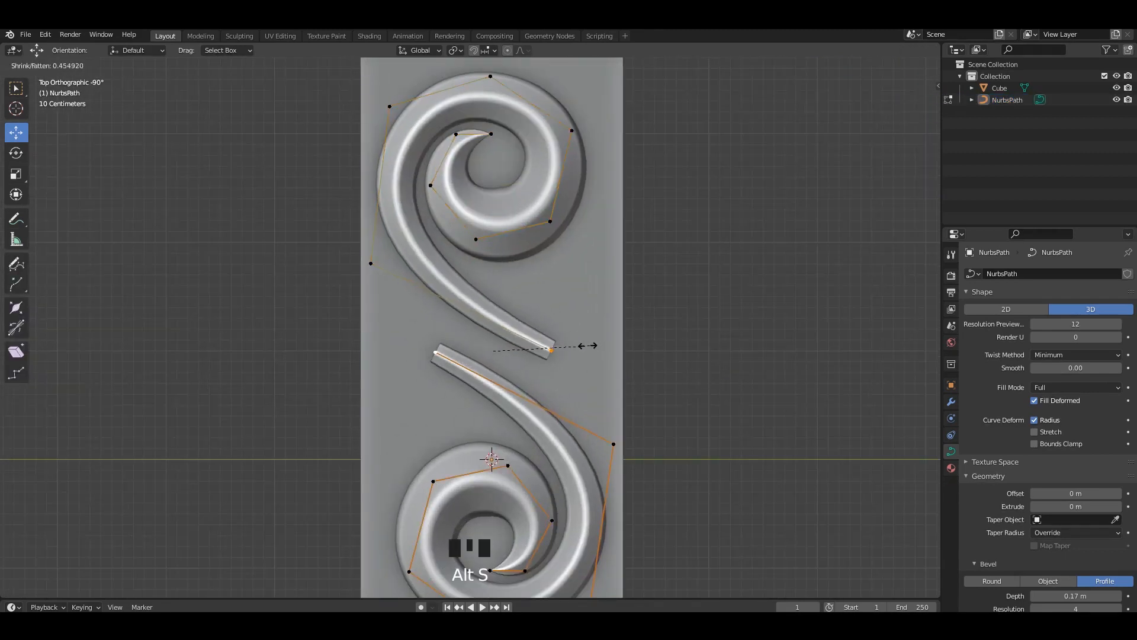
{"action": "left_click", "coordinate": [562, 350]}
{"action": "key", "text": "alt+s"}
{"action": "left_click", "coordinate": [533, 341]}
{"action": "key", "text": "Tab"}
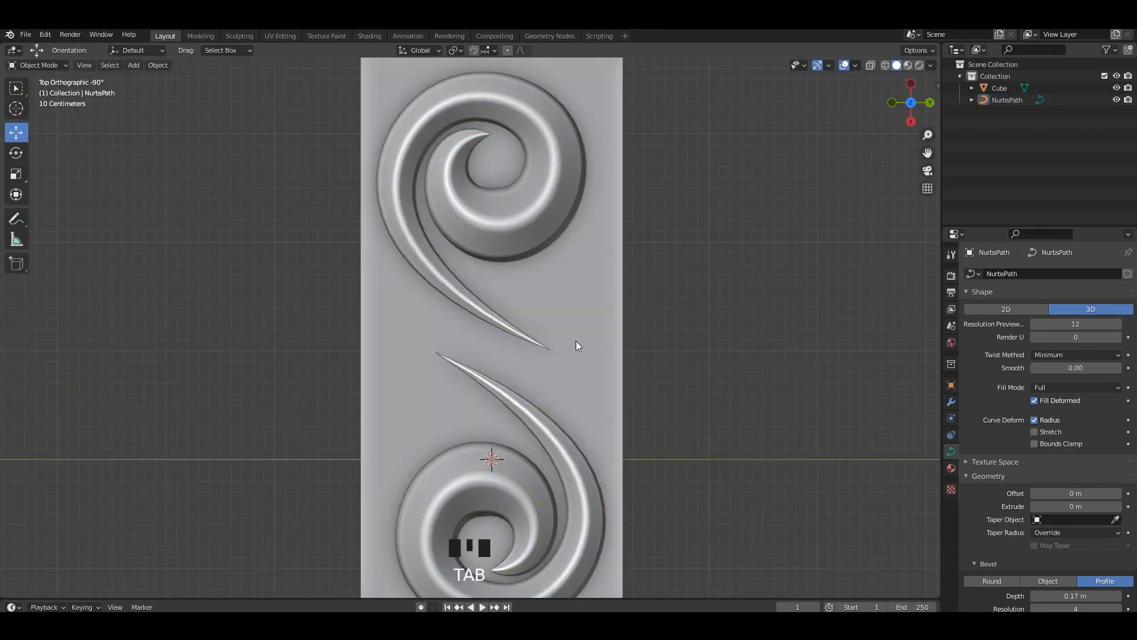
Subdivide the last tail segment of both scrolls to add a control point midway along each tail
{"action": "scroll", "coordinate": [595, 320], "scroll_direction": "down", "scroll_amount": 2}
{"action": "key", "text": "Tab"}
{"action": "scroll", "coordinate": [609, 316], "scroll_direction": "up", "scroll_amount": 2}
{"action": "left_click_drag", "start_coordinate": [346, 250], "coordinate": [391, 277]}
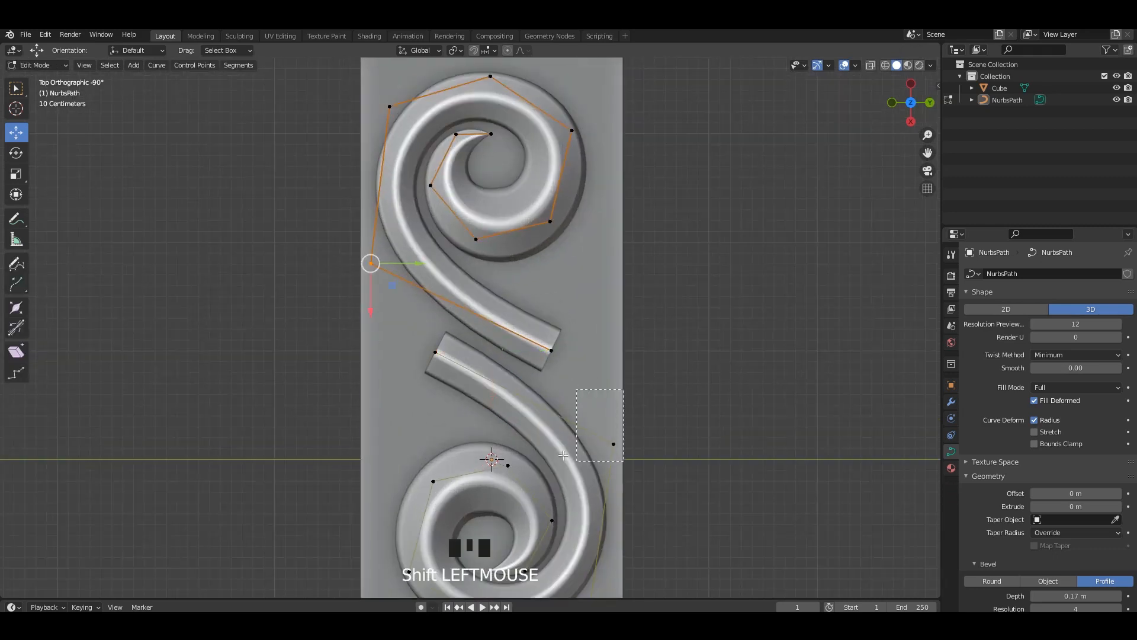
{"action": "right_click", "coordinate": [481, 320]}
{"action": "left_click", "coordinate": [477, 300]}
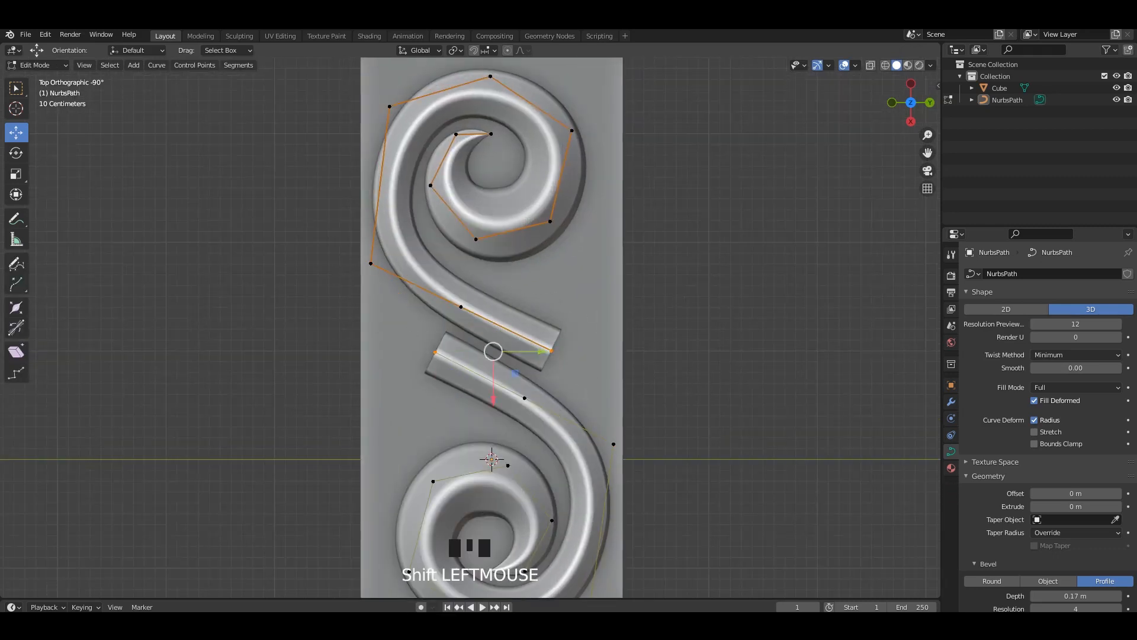
Shrink the curve radius at both tail end points until the tails taper into sharp tips
{"action": "left_click", "coordinate": [598, 319]}
{"action": "key", "text": "Tab"}
{"action": "key", "text": "Tab"}
Rotate and scale the two added mid-tail control points together to give both tails a rounder curve
{"action": "left_click", "coordinate": [460, 307]}
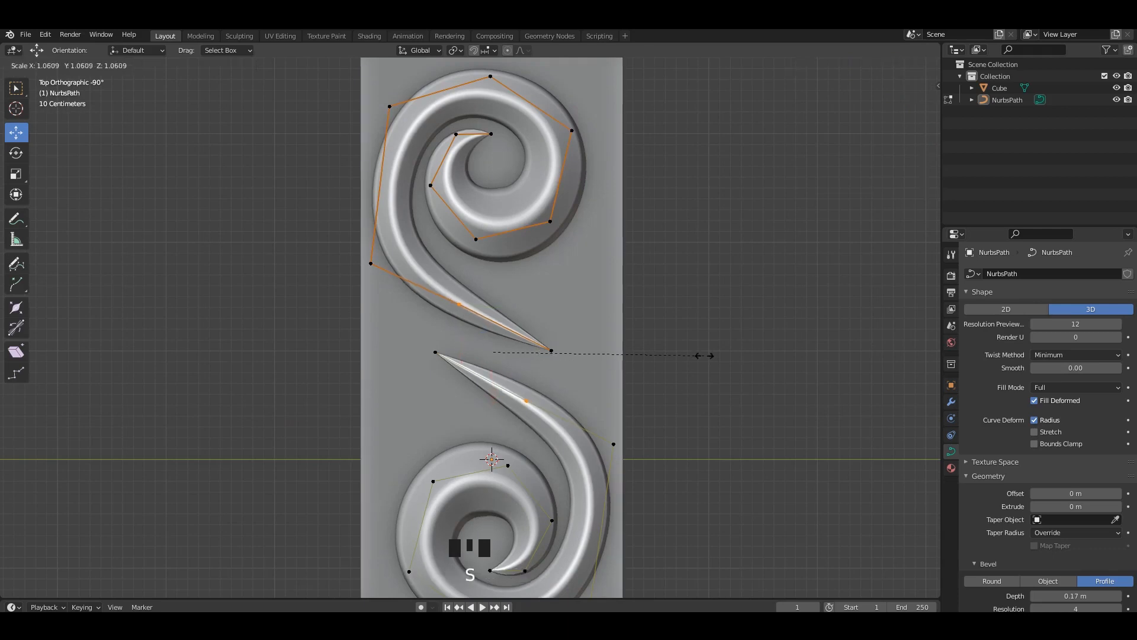
{"action": "key", "text": "r"}
{"action": "left_click", "coordinate": [699, 221]}
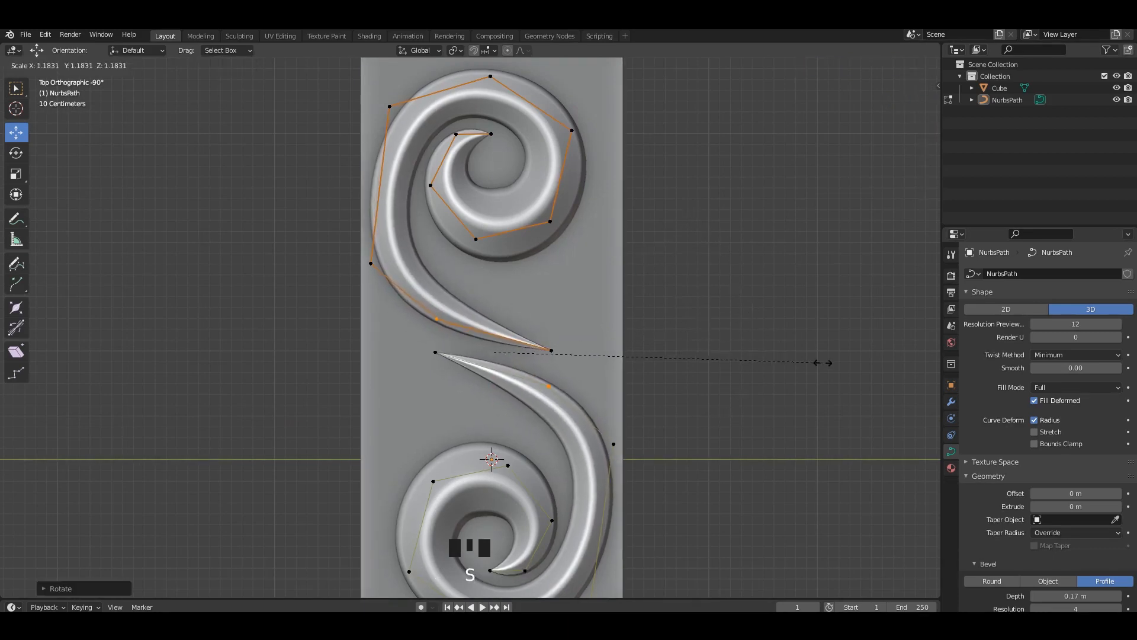
{"action": "key", "text": "Tab"}
{"action": "key", "text": "Tab"}
Nudge the upper scroll's outer left and upper-left control points to smooth its bend
{"action": "scroll", "coordinate": [351, 250], "scroll_direction": "up", "scroll_amount": 1}
{"action": "left_click", "coordinate": [351, 250]}
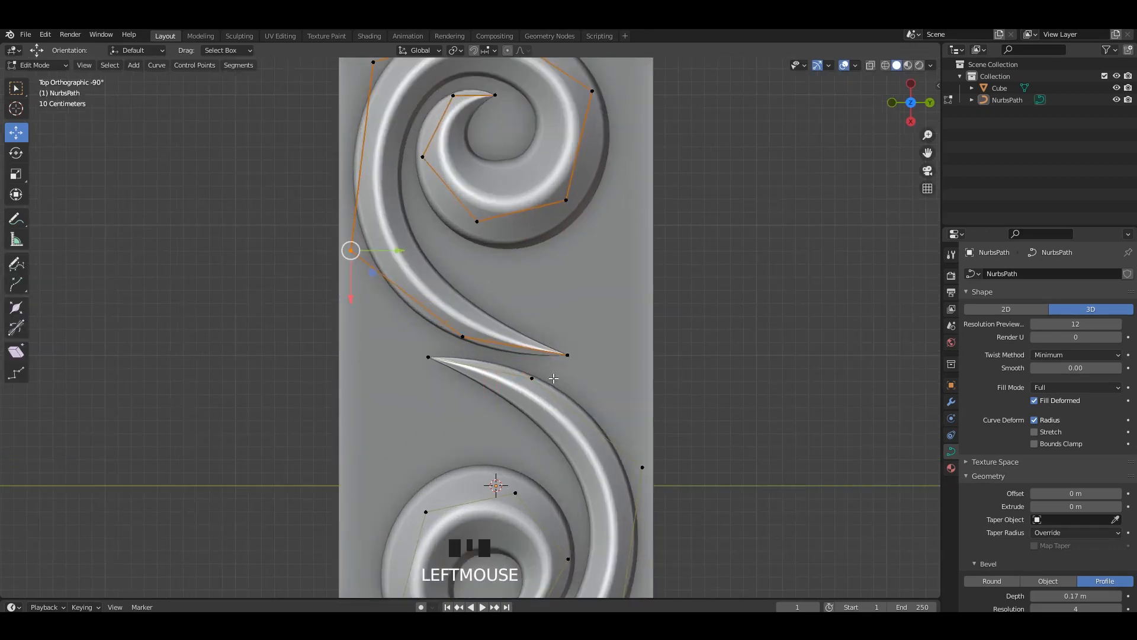
{"action": "scroll", "coordinate": [351, 250], "scroll_direction": "down", "scroll_amount": 2}
{"action": "left_click_drag", "start_coordinate": [388, 320], "coordinate": [388, 324]}
{"action": "left_click", "coordinate": [404, 144]}
{"action": "left_click_drag", "start_coordinate": [429, 144], "coordinate": [428, 144]}
{"action": "scroll", "coordinate": [641, 290], "scroll_direction": "down", "scroll_amount": 3}
{"action": "key", "text": "Tab"}
{"action": "scroll", "coordinate": [610, 265], "scroll_direction": "down", "scroll_amount": 3}
{"action": "scroll", "coordinate": [610, 264], "scroll_direction": "up", "scroll_amount": 2}
Move the whole upper scroll slightly down so its tail closes up against the lower scroll's tail
{"action": "key", "text": "Tab"}
{"action": "key", "text": "a"}
{"action": "scroll", "coordinate": [496, 273], "scroll_direction": "up", "scroll_amount": 3}
{"action": "left_click", "coordinate": [527, 252]}
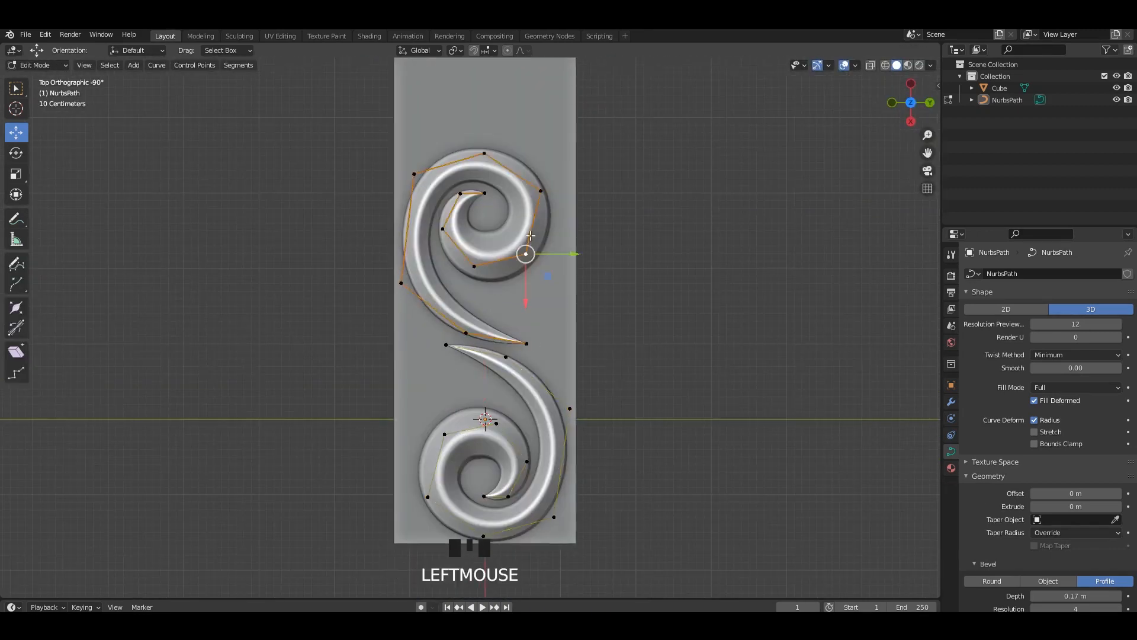
{"action": "left_click_drag", "start_coordinate": [472, 292], "coordinate": [480, 307]}
{"action": "right_click", "coordinate": [649, 286]}
{"action": "key", "text": "Tab"}
{"action": "scroll", "coordinate": [647, 286], "scroll_direction": "down", "scroll_amount": 4}
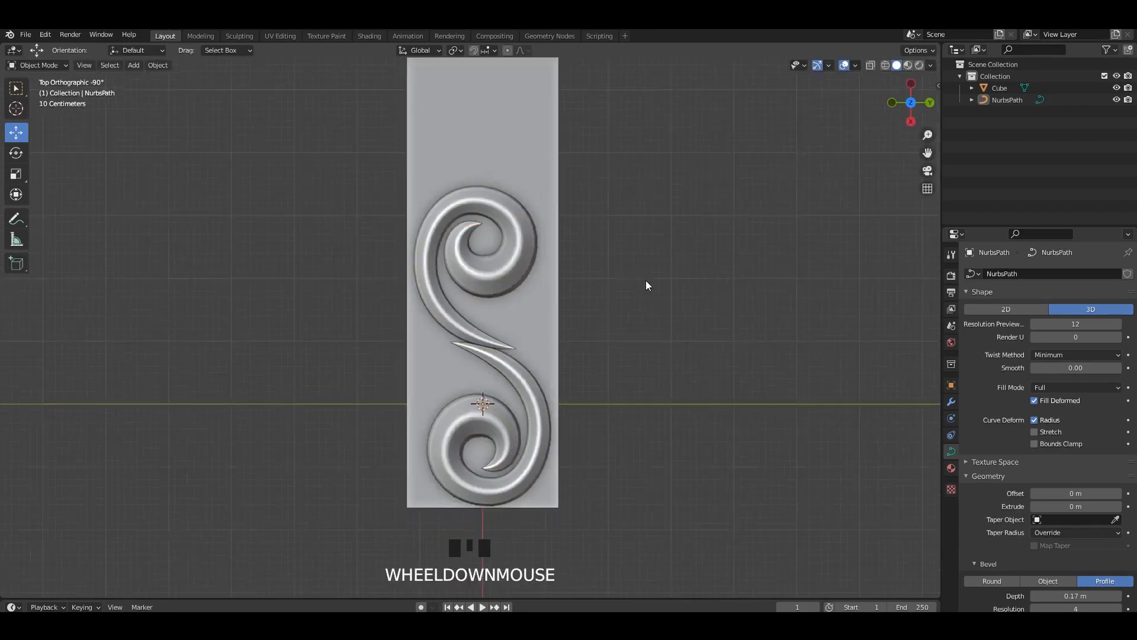
Try duplicating both scrolls farther up the panel along X, and undo the duplication
{"action": "key", "text": "Tab"}
{"action": "scroll", "coordinate": [634, 272], "scroll_direction": "up", "scroll_amount": 2}
{"action": "key", "text": "a"}
{"action": "key", "text": "shift+d"}
{"action": "right_click", "coordinate": [634, 272]}
{"action": "scroll", "coordinate": [481, 375], "scroll_direction": "down", "scroll_amount": 2}
{"action": "left_click_drag", "start_coordinate": [481, 376], "coordinate": [481, 188]}
{"action": "key", "text": "Tab"}
{"action": "left_click", "coordinate": [593, 223]}
{"action": "scroll", "coordinate": [593, 223], "scroll_direction": "down", "scroll_amount": 2}
{"action": "scroll", "coordinate": [601, 230], "scroll_direction": "up", "scroll_amount": 2}
{"action": "key", "text": "ctrl+z"}
{"action": "key", "text": "ctrl+z"}
{"action": "key", "text": "ctrl+z"}
{"action": "key", "text": "ctrl+z"}
{"action": "scroll", "coordinate": [602, 272], "scroll_direction": "up", "scroll_amount": 1, "text": "ctrl"}
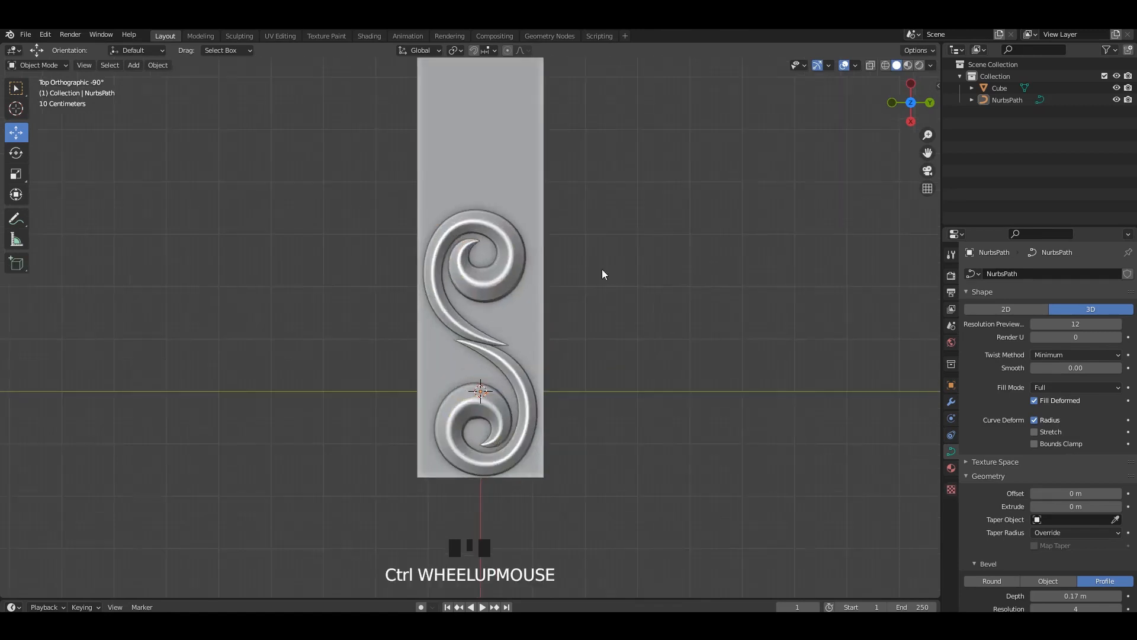
Duplicate the upper scroll and scale the copy down to a small scroll at the panel's right edge between the large ones
{"action": "scroll", "coordinate": [534, 253], "scroll_direction": "up", "scroll_amount": 3}
{"action": "key", "text": "shift+d"}
{"action": "left_click", "coordinate": [600, 331]}
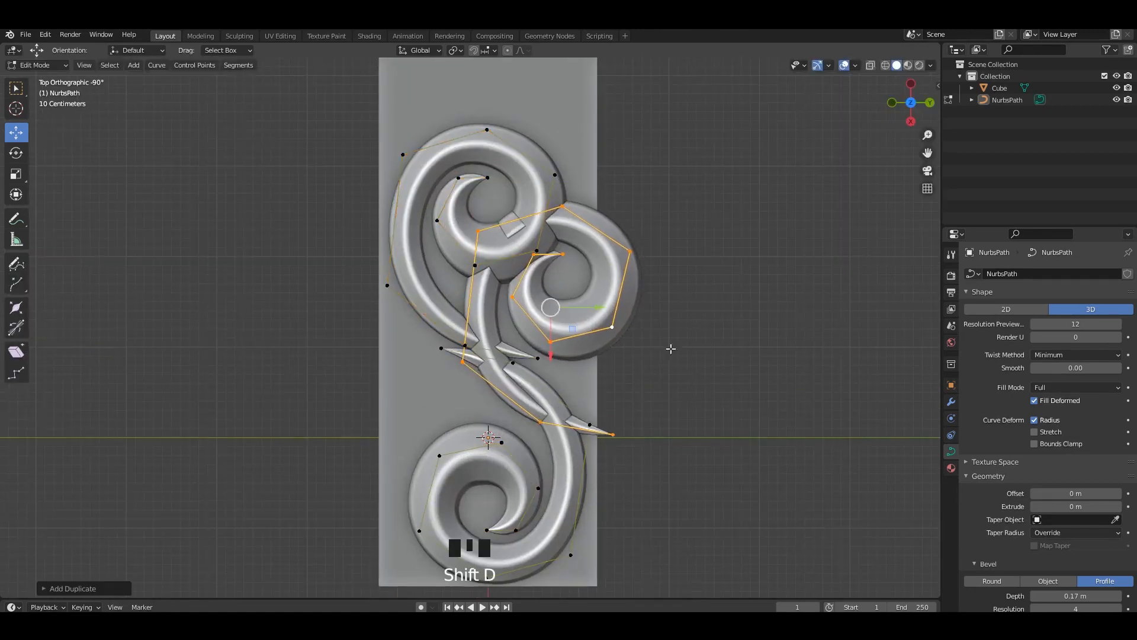
{"action": "scroll", "coordinate": [670, 348], "scroll_direction": "up", "scroll_amount": 1}
{"action": "key", "text": "s"}
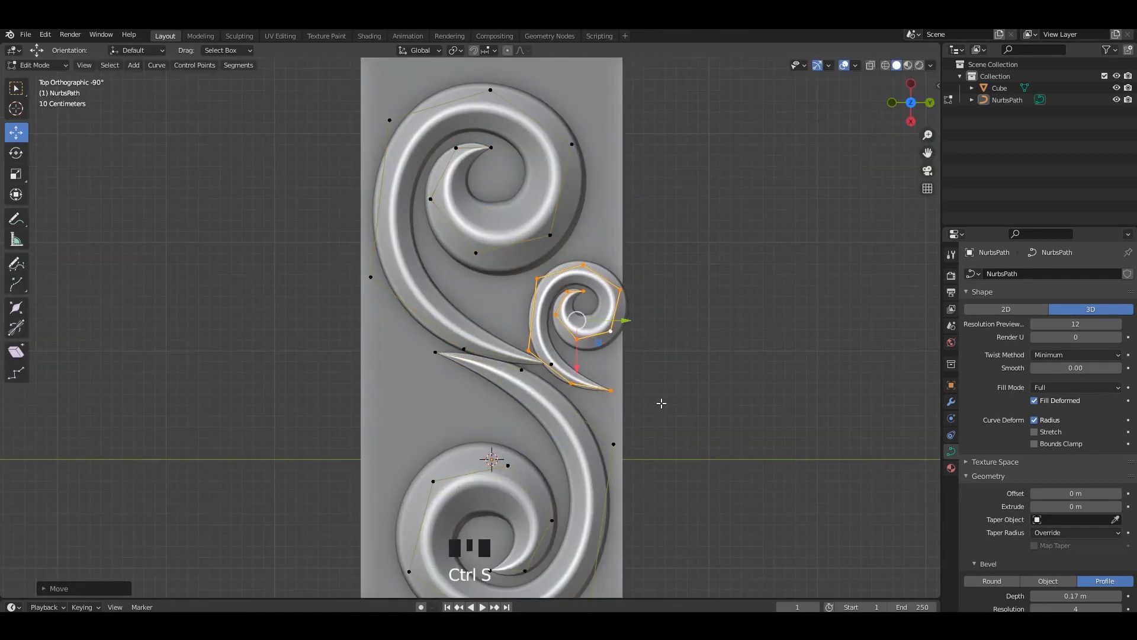
Rotate the small scroll until its tail points left, and fit it into the gap beneath the upper scroll
{"action": "key", "text": "r"}
{"action": "left_click", "coordinate": [361, 301]}
{"action": "left_click_drag", "start_coordinate": [577, 320], "coordinate": [558, 326]}
{"action": "scroll", "coordinate": [652, 348], "scroll_direction": "up", "scroll_amount": 1}
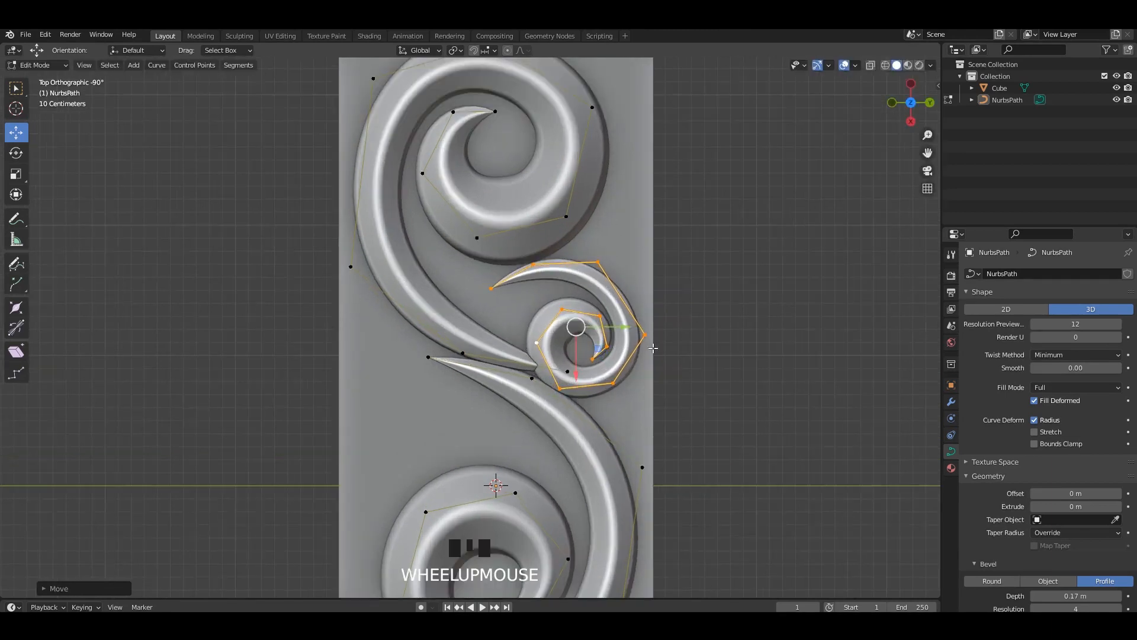
{"action": "key", "text": "r"}
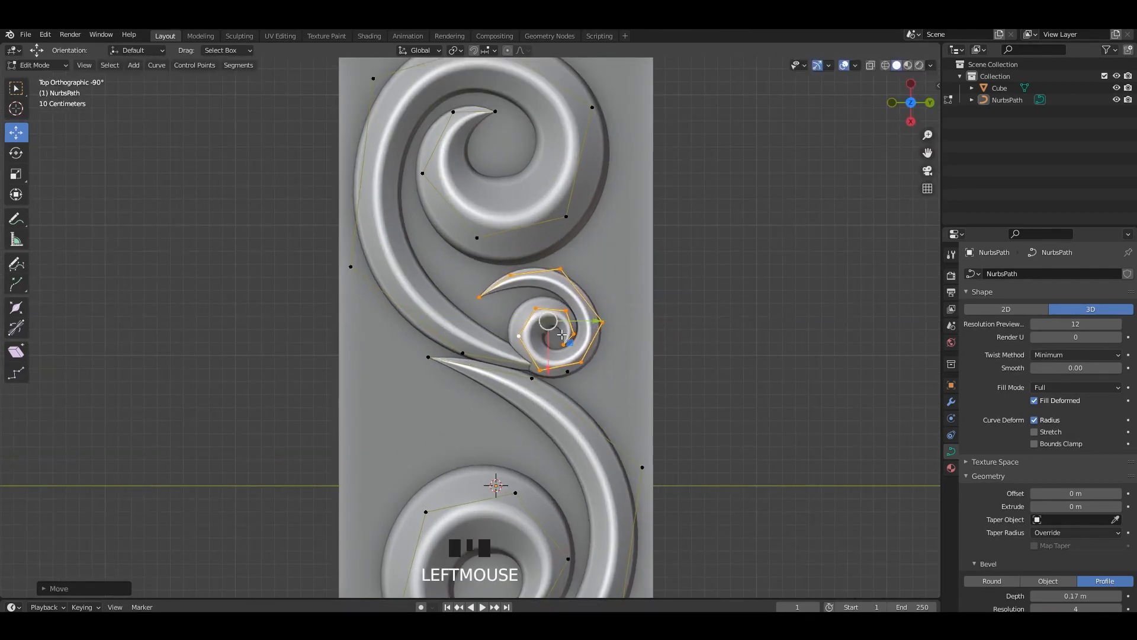
Thicken the small scroll at the control point on top of its outer curve, and shift that point slightly outward
{"action": "key", "text": "Tab"}
{"action": "scroll", "coordinate": [678, 297], "scroll_direction": "down", "scroll_amount": 5}
{"action": "key", "text": "Tab"}
{"action": "scroll", "coordinate": [678, 297], "scroll_direction": "up", "scroll_amount": 10}
{"action": "middle_click_drag", "start_coordinate": [678, 297], "coordinate": [604, 352], "text": "shift"}
{"action": "left_click", "coordinate": [640, 209]}
{"action": "key", "text": "alt+s"}
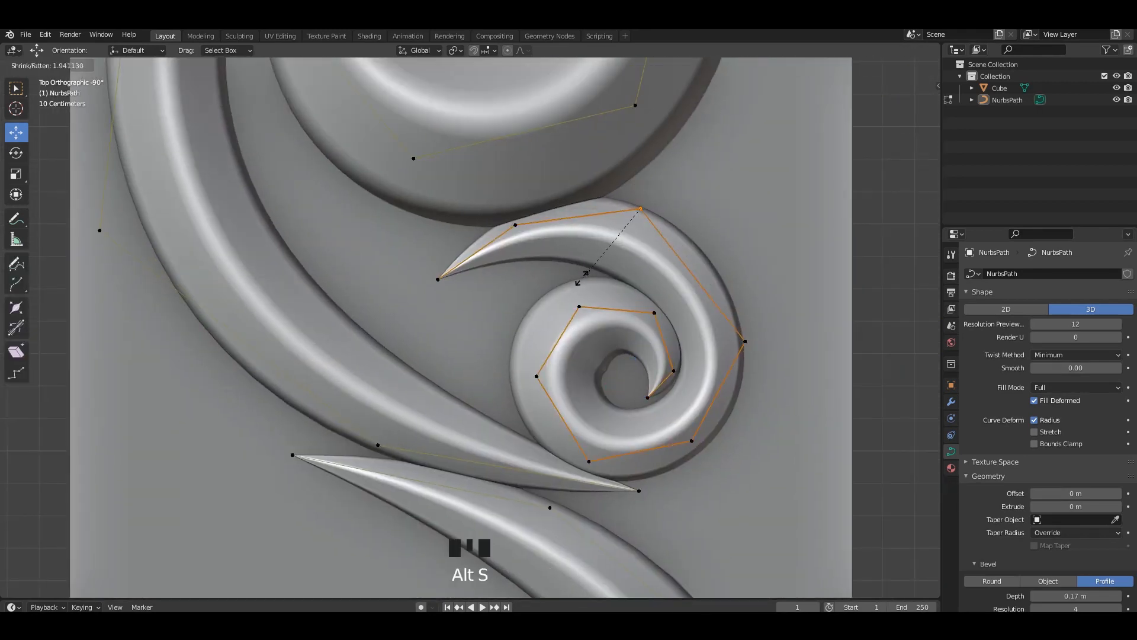
{"action": "left_click_drag", "start_coordinate": [646, 199], "coordinate": [655, 196]}
Curl the small scroll's tail inward by moving its tip and the neighbouring control point closer to the coil
{"action": "left_click_drag", "start_coordinate": [553, 189], "coordinate": [402, 327]}
{"action": "left_click_drag", "start_coordinate": [488, 254], "coordinate": [529, 298]}
{"action": "key", "text": "r"}
Push the control points on the small scroll's outer right side outward and adjust the curve's thickness there
{"action": "left_click_drag", "start_coordinate": [756, 331], "coordinate": [762, 314]}
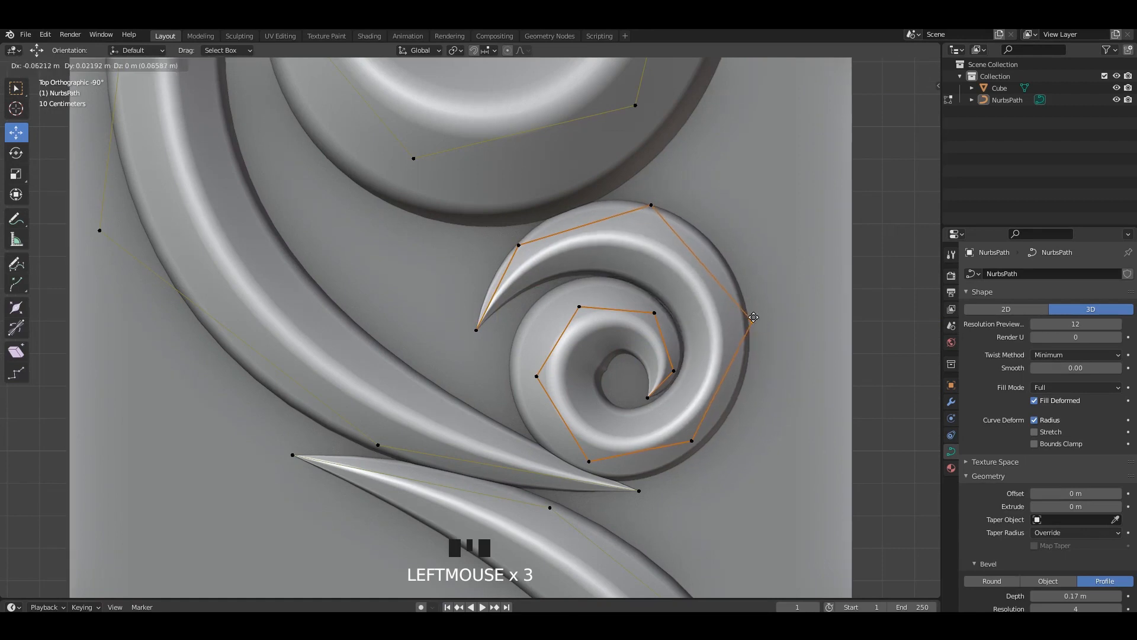
{"action": "left_click_drag", "start_coordinate": [695, 448], "coordinate": [698, 450]}
{"action": "left_click", "coordinate": [747, 453]}
{"action": "left_click", "coordinate": [753, 323]}
{"action": "left_click_drag", "start_coordinate": [755, 321], "coordinate": [769, 305]}
{"action": "key", "text": "alt+s"}
{"action": "key", "text": "Tab"}
{"action": "key", "text": "Tab"}
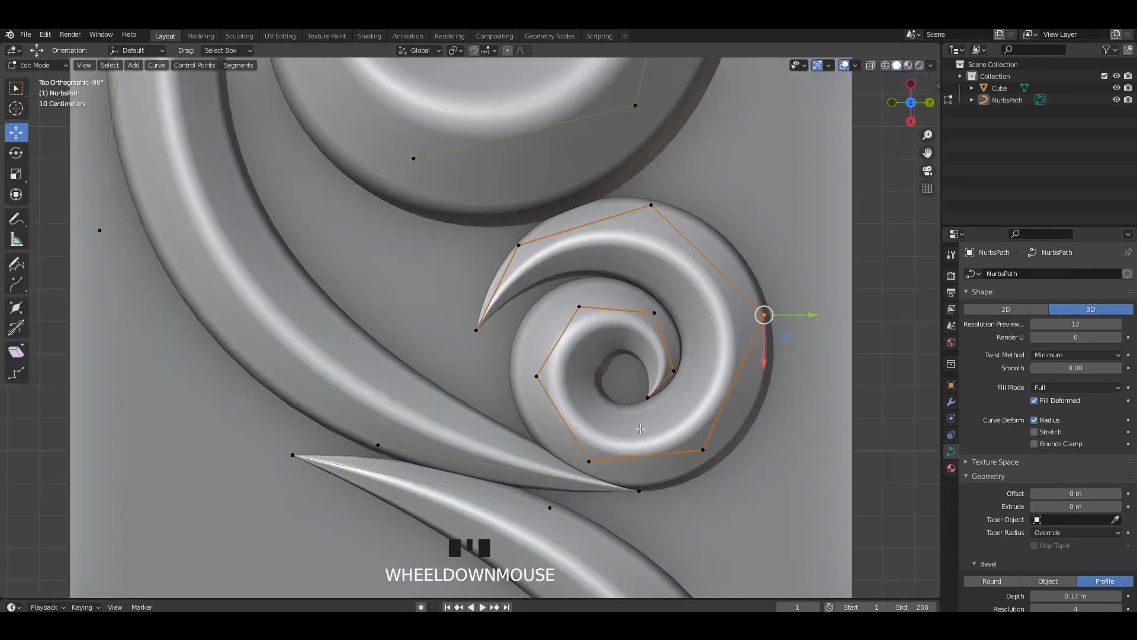
Nudge the whole small scroll within its gap, and adjust the position and thickness of the control point on its coil's left side
{"action": "left_click_drag", "start_coordinate": [615, 383], "coordinate": [623, 376]}
{"action": "scroll", "coordinate": [784, 371], "scroll_direction": "down", "scroll_amount": 9}
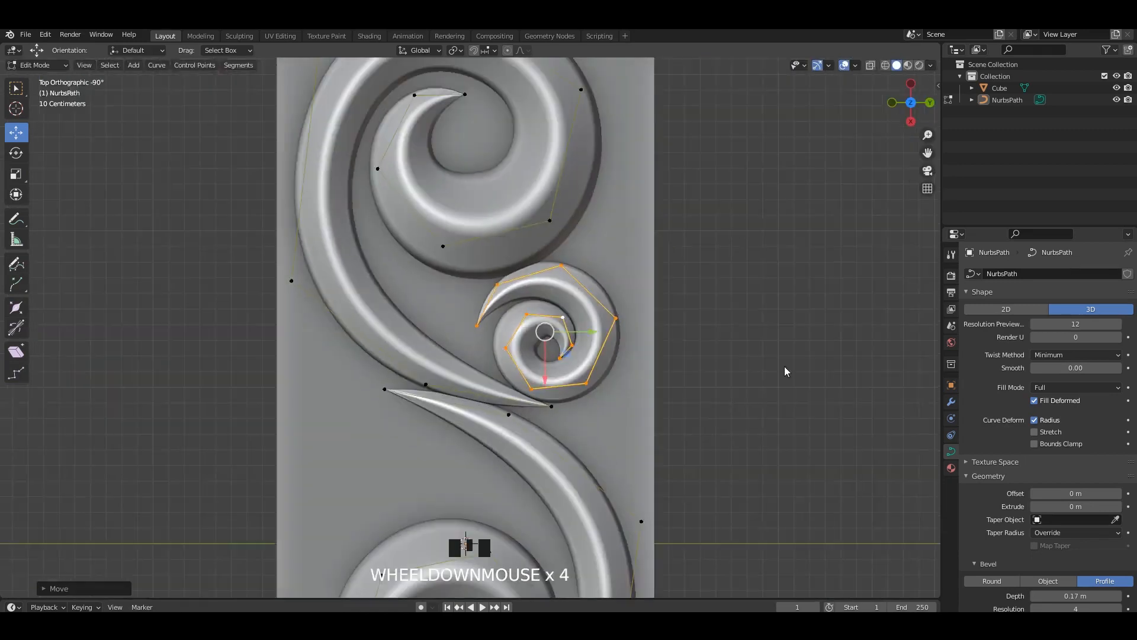
{"action": "key", "text": "Tab"}
{"action": "key", "text": "Tab"}
{"action": "scroll", "coordinate": [574, 325], "scroll_direction": "up", "scroll_amount": 5}
{"action": "middle_click_drag", "start_coordinate": [574, 325], "coordinate": [541, 321], "text": "shift"}
{"action": "left_click", "coordinate": [473, 343]}
{"action": "scroll", "coordinate": [477, 349], "scroll_direction": "up", "scroll_amount": 4}
{"action": "key", "text": "alt+s"}
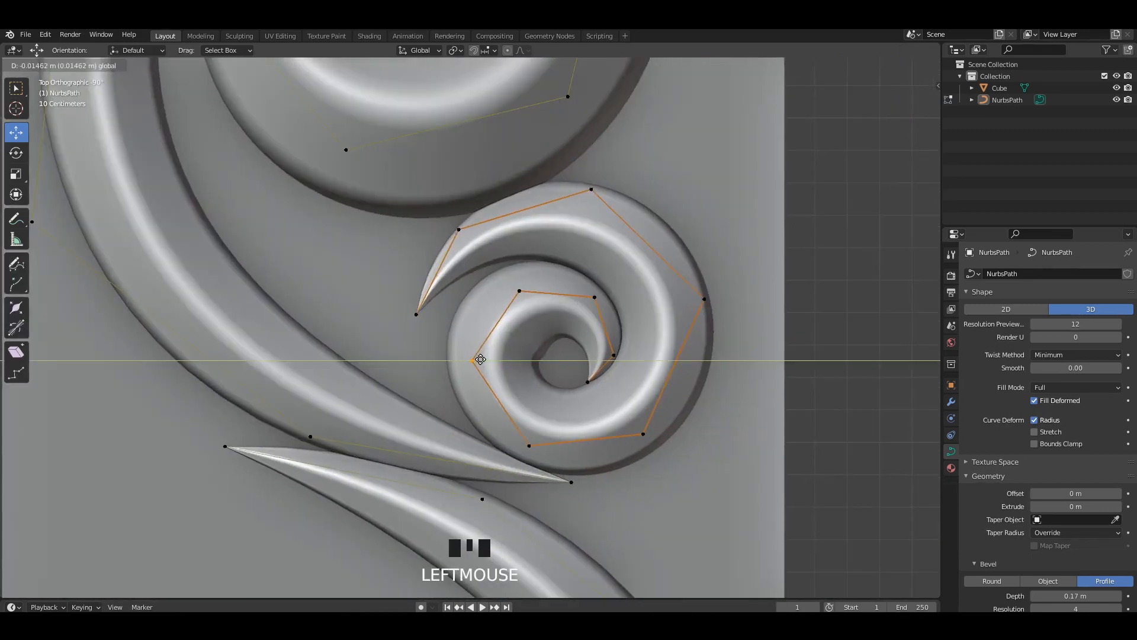
{"action": "scroll", "coordinate": [750, 381], "scroll_direction": "down", "scroll_amount": 8}
Duplicate the small scroll into the gap above the lower large scroll, rotate the copy half a turn, and save the file
{"action": "key", "text": "Tab"}
{"action": "key", "text": "Tab"}
{"action": "key", "text": "shift+d"}
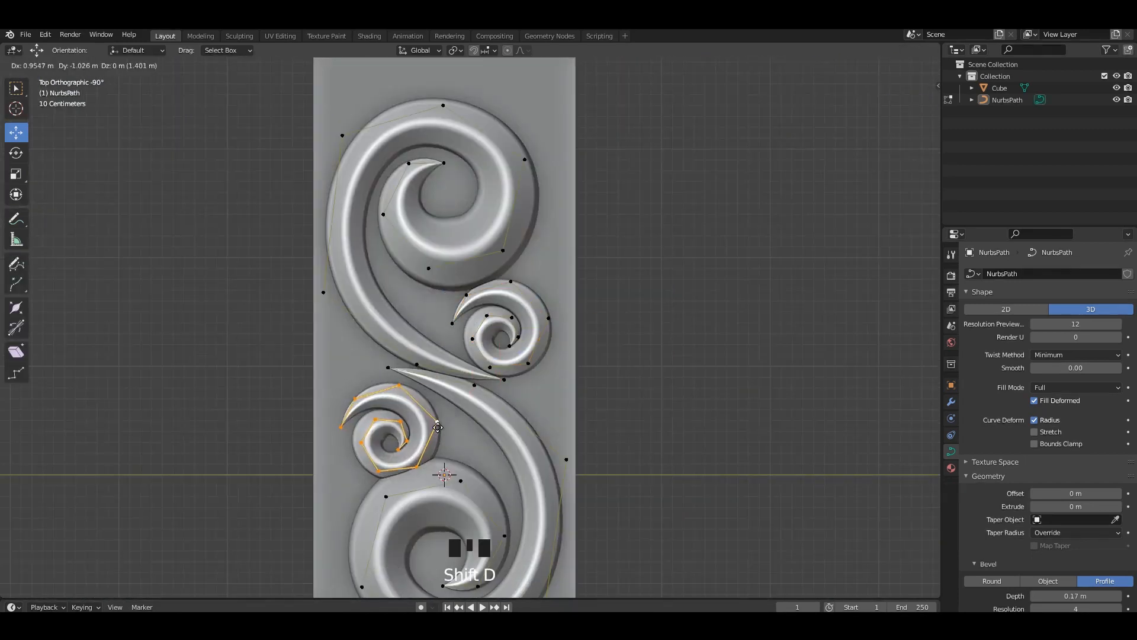
{"action": "key", "text": "r"}
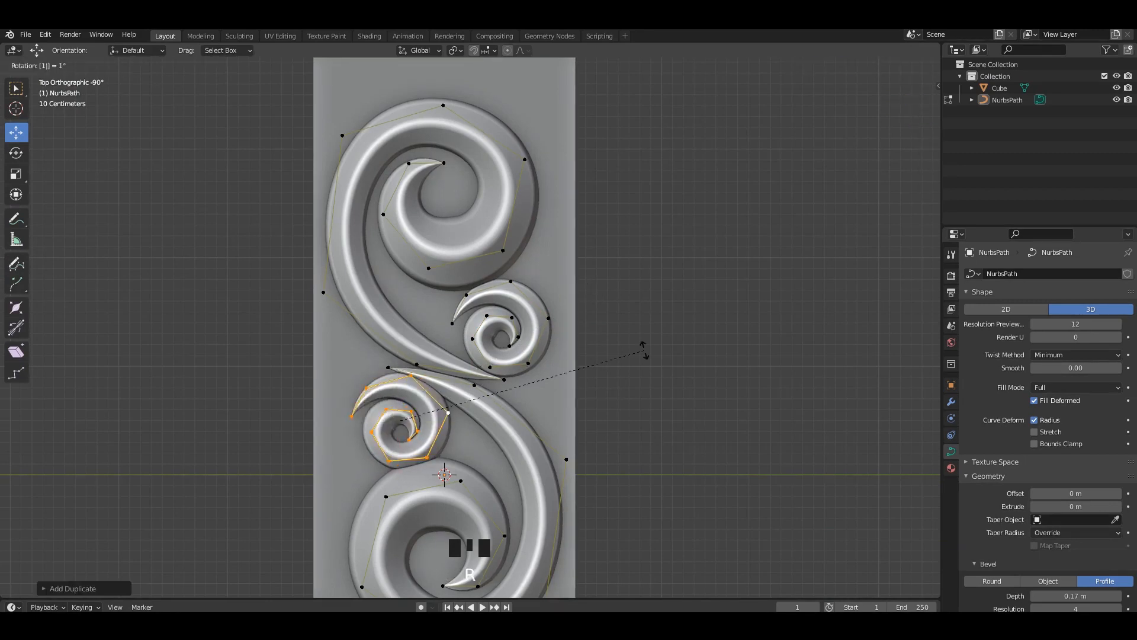
{"action": "key", "text": "Return"}
{"action": "scroll", "coordinate": [663, 322], "scroll_direction": "down", "scroll_amount": 3}
{"action": "key", "text": "Tab"}
{"action": "scroll", "coordinate": [646, 323], "scroll_direction": "down", "scroll_amount": 2}
{"action": "key", "text": "ctrl+s"}
Duplicate all four scrolls and move the copy along X to fill the empty upper part of the panel
{"action": "scroll", "coordinate": [634, 326], "scroll_direction": "up", "scroll_amount": 1}
{"action": "key", "text": "Tab"}
{"action": "key", "text": "Tab"}
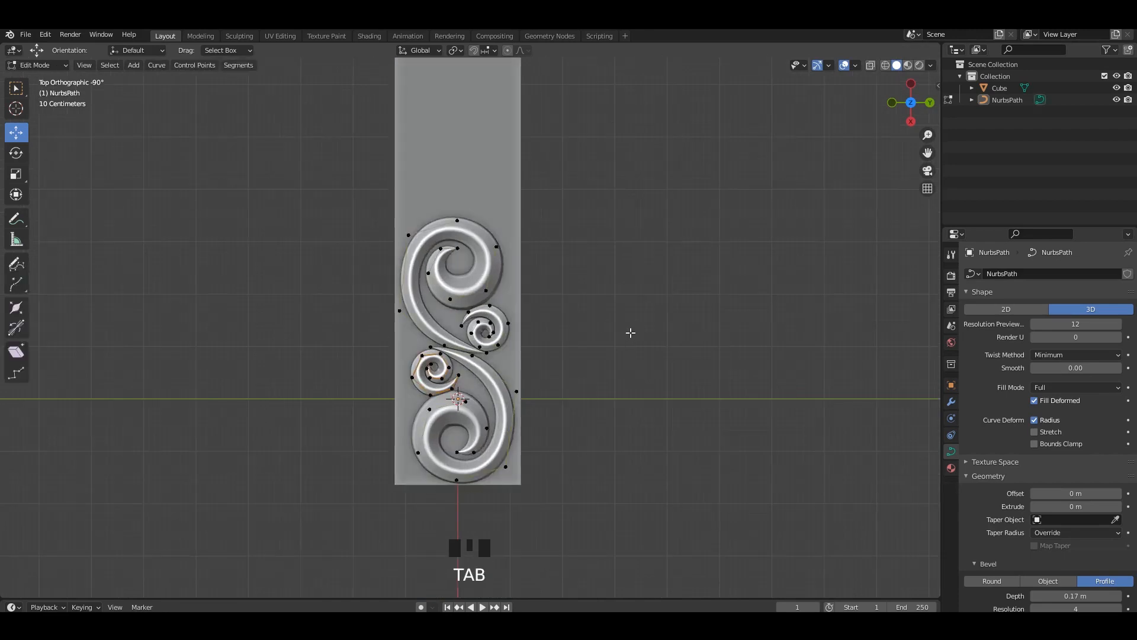
{"action": "scroll", "coordinate": [596, 321], "scroll_direction": "up", "scroll_amount": 2}
{"action": "middle_click_drag", "start_coordinate": [595, 324], "coordinate": [578, 308]}
{"action": "key", "text": "Tab"}
{"action": "key", "text": "a"}
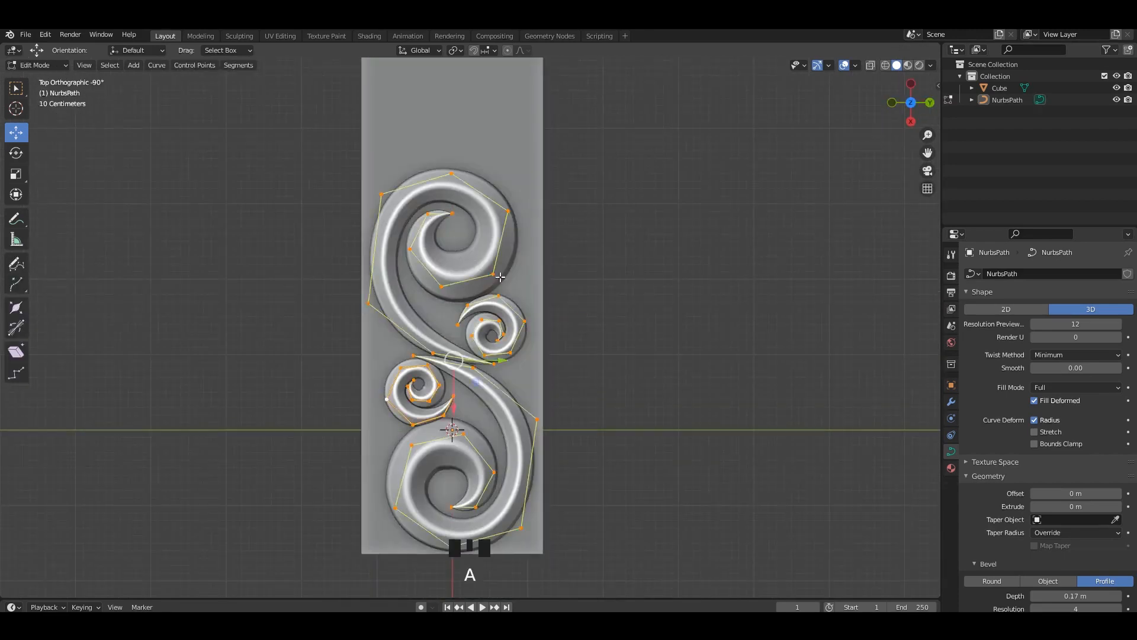
{"action": "key", "text": "shift+d"}
{"action": "right_click", "coordinate": [501, 219]}
{"action": "scroll", "coordinate": [501, 219], "scroll_direction": "down", "scroll_amount": 3}
{"action": "middle_click_drag", "start_coordinate": [501, 220], "coordinate": [508, 261], "text": "shift"}
{"action": "left_click_drag", "start_coordinate": [472, 463], "coordinate": [475, 277]}
{"action": "key", "text": "Tab"}
{"action": "scroll", "coordinate": [568, 261], "scroll_direction": "down", "scroll_amount": 2}
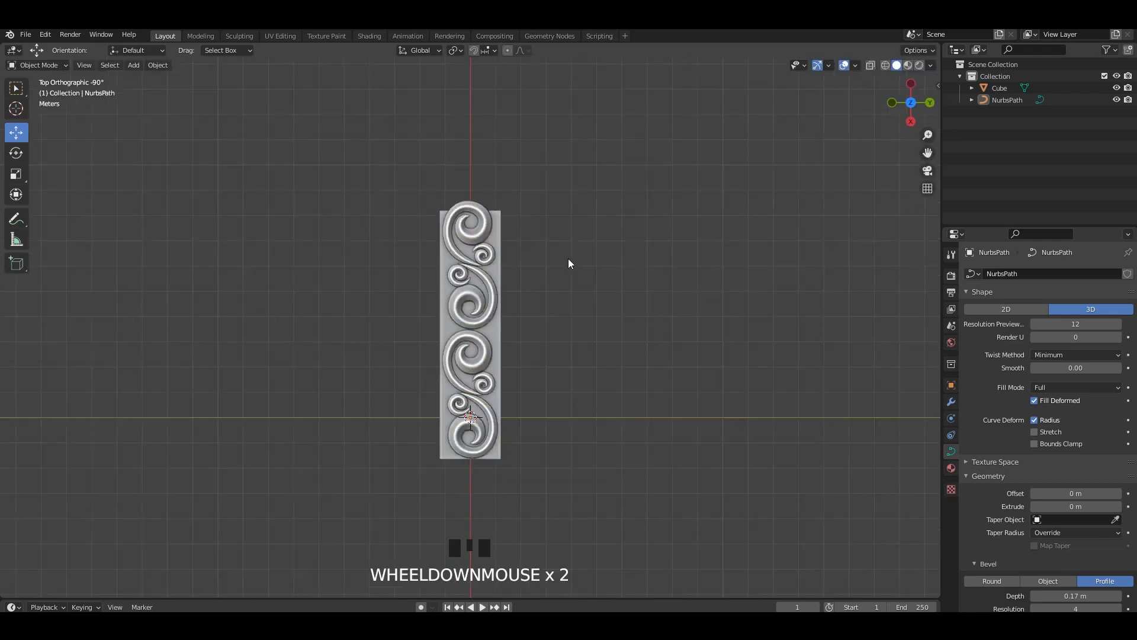
Extend the panel mesh along X by moving its upper edge vertices out to the end of the duplicated scrolls
{"action": "middle_click_drag", "start_coordinate": [567, 260], "coordinate": [555, 297], "text": "alt"}
{"action": "middle_click_drag", "start_coordinate": [556, 296], "coordinate": [544, 334], "text": "alt"}
{"action": "middle_click_drag", "start_coordinate": [544, 334], "coordinate": [532, 371], "text": "alt"}
{"action": "left_click", "coordinate": [498, 361]}
{"action": "scroll", "coordinate": [635, 339], "scroll_direction": "up", "scroll_amount": 3}
{"action": "key", "text": "Tab"}
{"action": "middle_click_drag", "start_coordinate": [635, 338], "coordinate": [394, 261], "text": "shift"}
{"action": "scroll", "coordinate": [366, 261], "scroll_direction": "up", "scroll_amount": 3}
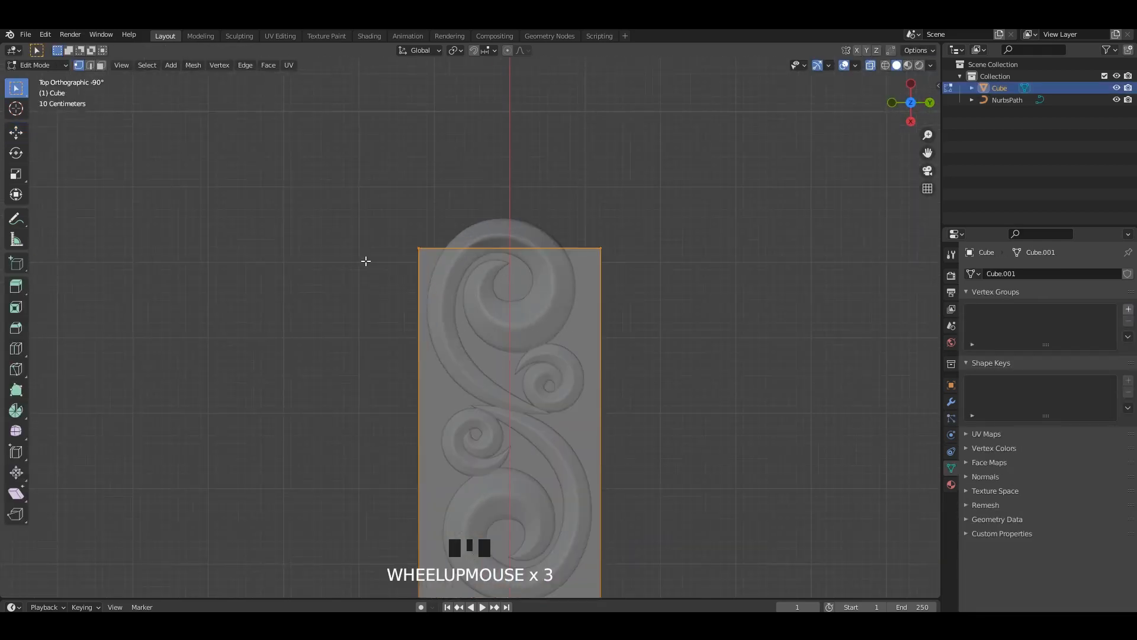
{"action": "scroll", "coordinate": [574, 339], "scroll_direction": "up", "scroll_amount": 3}
{"action": "left_click_drag", "start_coordinate": [539, 244], "coordinate": [536, 194]}
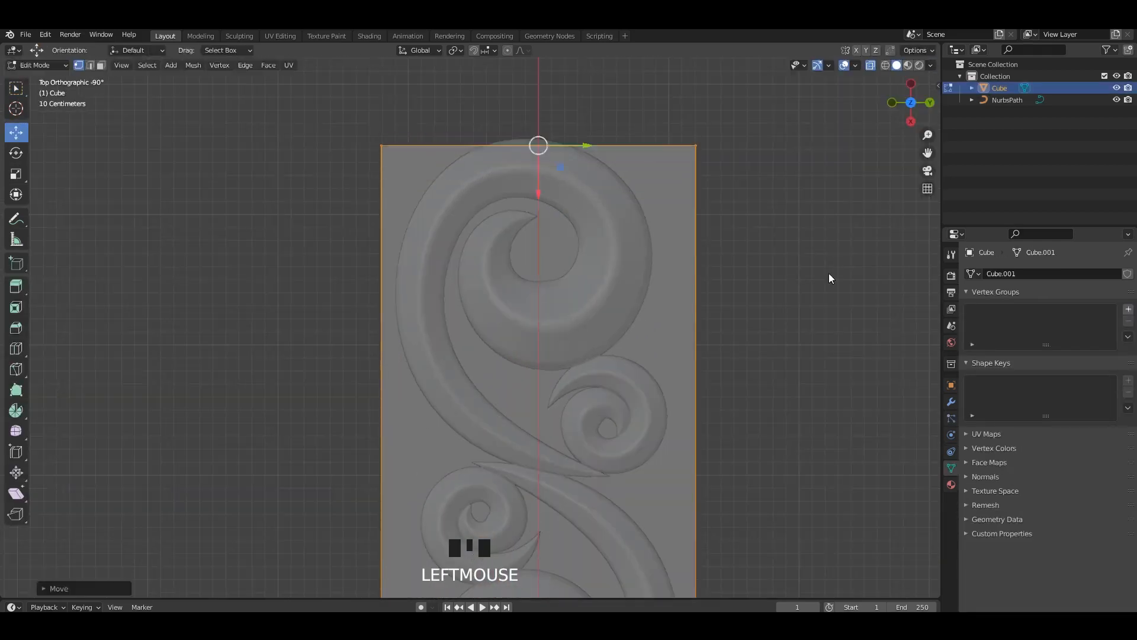
{"action": "key", "text": "Tab"}
{"action": "left_click", "coordinate": [828, 276]}
Save the file with the lengthened panel
{"action": "scroll", "coordinate": [828, 276], "scroll_direction": "down", "scroll_amount": 10}
{"action": "middle_click_drag", "start_coordinate": [558, 279], "coordinate": [560, 378], "text": "shift"}
{"action": "scroll", "coordinate": [530, 388], "scroll_direction": "up", "scroll_amount": 3}
{"action": "left_click", "coordinate": [530, 333]}
{"action": "key", "text": "Tab"}
{"action": "key", "text": "Tab"}
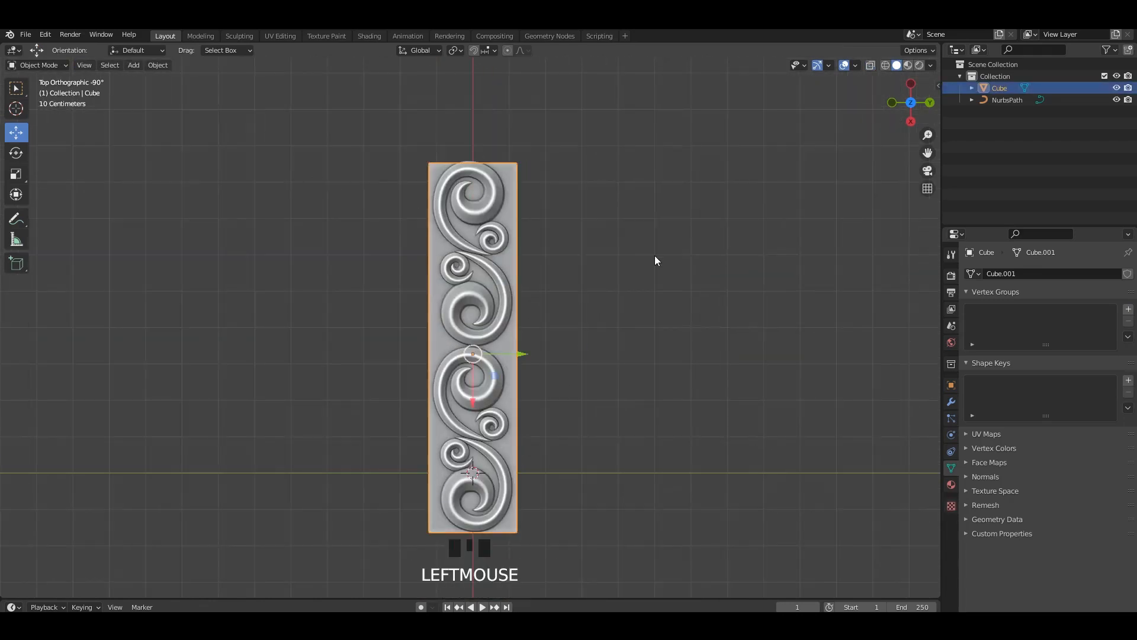
{"action": "scroll", "coordinate": [475, 255], "scroll_direction": "up", "scroll_amount": 3}
{"action": "left_click", "coordinate": [474, 245]}
{"action": "scroll", "coordinate": [532, 299], "scroll_direction": "down", "scroll_amount": 2}
{"action": "key", "text": "ctrl+s"}
{"action": "scroll", "coordinate": [532, 298], "scroll_direction": "up", "scroll_amount": 1}
{"action": "middle_click_drag", "start_coordinate": [480, 290], "coordinate": [474, 220], "text": "shift"}
Add a UV sphere at the 3D cursor and scale it down to fit a large scroll's eye
{"action": "key", "text": "shift+a"}
{"action": "mouse_move", "coordinate": [265, 182]}
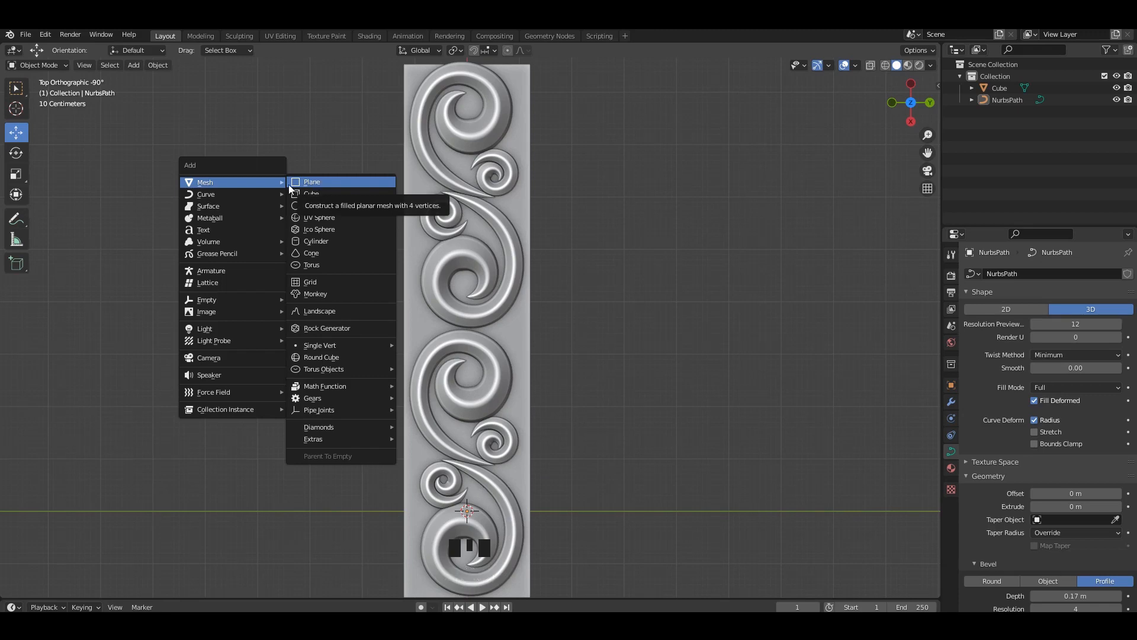
{"action": "scroll", "coordinate": [556, 342], "scroll_direction": "down", "scroll_amount": 5}
{"action": "middle_click_drag", "start_coordinate": [565, 403], "coordinate": [477, 298], "text": "shift"}
{"action": "scroll", "coordinate": [555, 342], "scroll_direction": "up", "scroll_amount": 3}
{"action": "key", "text": "alt+z"}
{"action": "scroll", "coordinate": [476, 297], "scroll_direction": "up", "scroll_amount": 4}
{"action": "key", "text": "shift+a"}
{"action": "mouse_move", "coordinate": [350, 177]}
{"action": "left_click", "coordinate": [406, 211]}
{"action": "middle_click_drag", "start_coordinate": [591, 373], "coordinate": [512, 309], "text": "alt"}
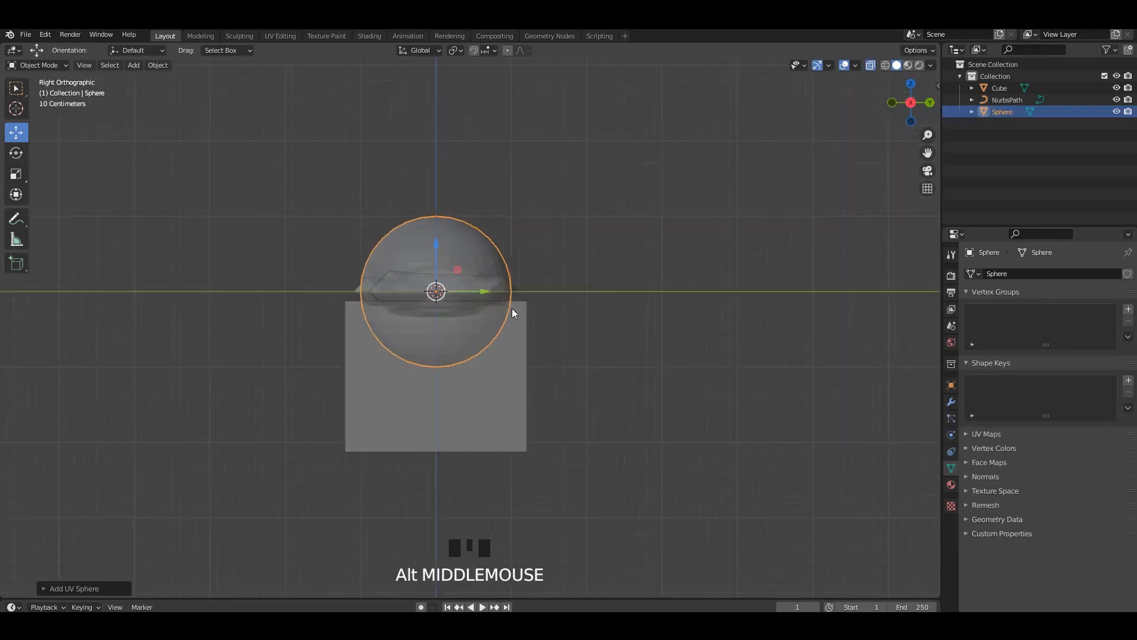
{"action": "key", "text": "alt+z"}
{"action": "scroll", "coordinate": [512, 309], "scroll_direction": "up", "scroll_amount": 2}
{"action": "right_click", "coordinate": [499, 308]}
{"action": "left_click", "coordinate": [499, 308]}
{"action": "key", "text": "s"}
{"action": "left_click", "coordinate": [497, 386]}
Move the sphere into the eye of the lowest large scroll and fine-tune its size
{"action": "key", "text": "alt+z"}
{"action": "left_click_drag", "start_coordinate": [422, 377], "coordinate": [419, 459]}
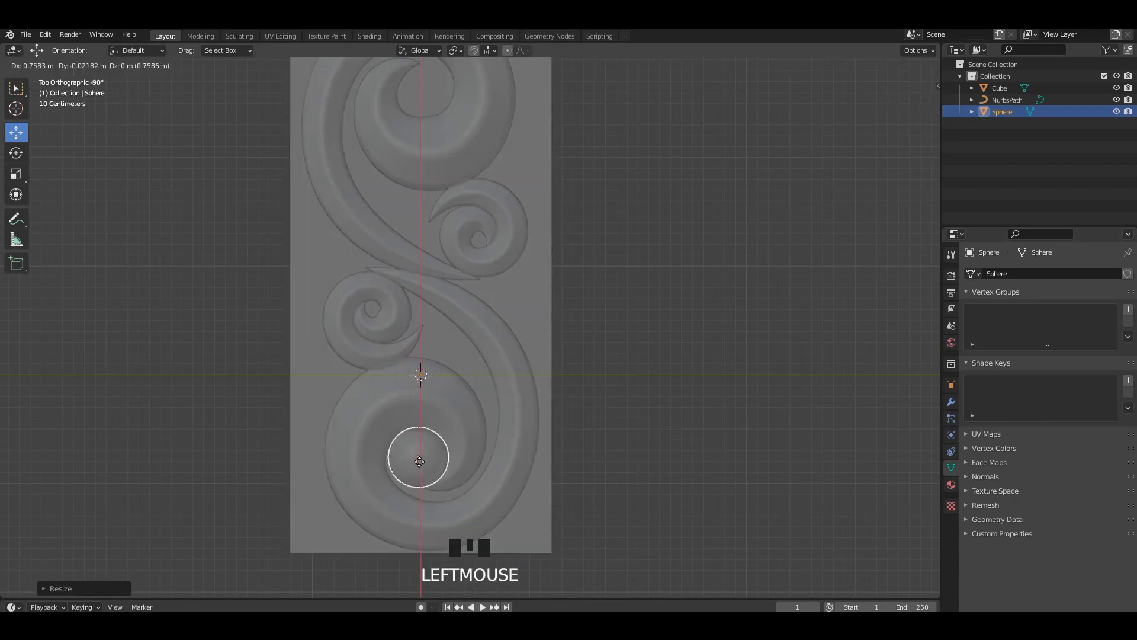
{"action": "key", "text": "alt+z"}
{"action": "scroll", "coordinate": [484, 348], "scroll_direction": "up", "scroll_amount": 5}
{"action": "middle_click_drag", "start_coordinate": [484, 348], "coordinate": [556, 163], "text": "shift"}
{"action": "left_click_drag", "start_coordinate": [505, 338], "coordinate": [498, 338]}
{"action": "left_click_drag", "start_coordinate": [454, 377], "coordinate": [454, 368]}
{"action": "scroll", "coordinate": [485, 353], "scroll_direction": "down", "scroll_amount": 2}
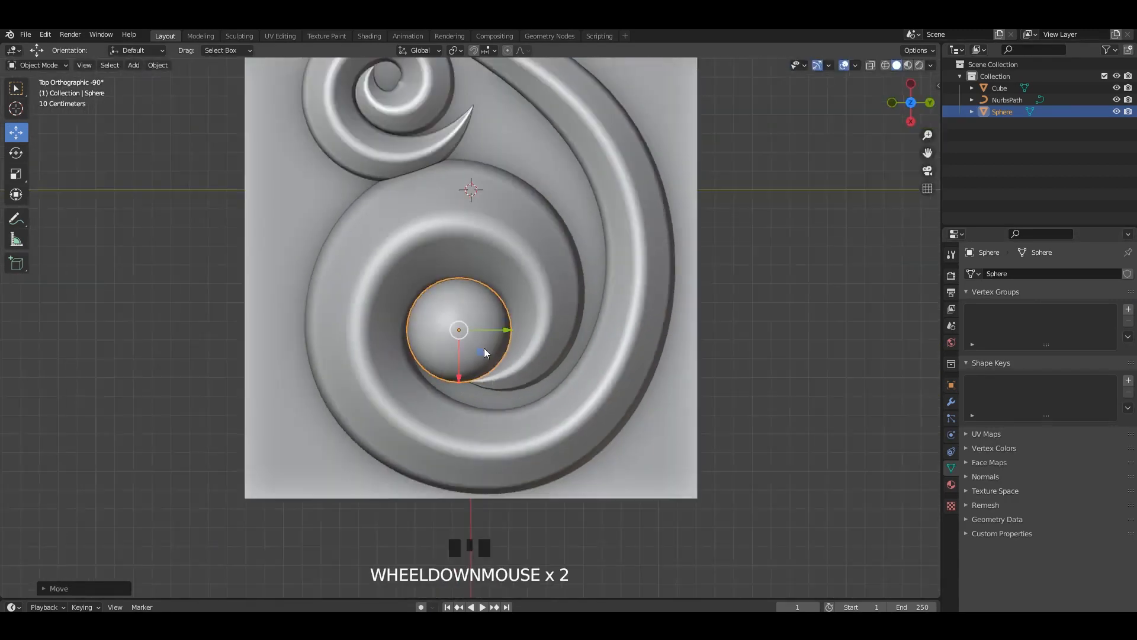
{"action": "middle_click_drag", "start_coordinate": [485, 354], "coordinate": [560, 332], "text": "alt"}
{"action": "key", "text": "s"}
{"action": "left_click", "coordinate": [584, 332]}
Duplicate the sphere along X and centre the copy in the eye of the next large scroll up
{"action": "scroll", "coordinate": [672, 284], "scroll_direction": "down", "scroll_amount": 5}
{"action": "middle_click_drag", "start_coordinate": [673, 284], "coordinate": [521, 322], "text": "shift"}
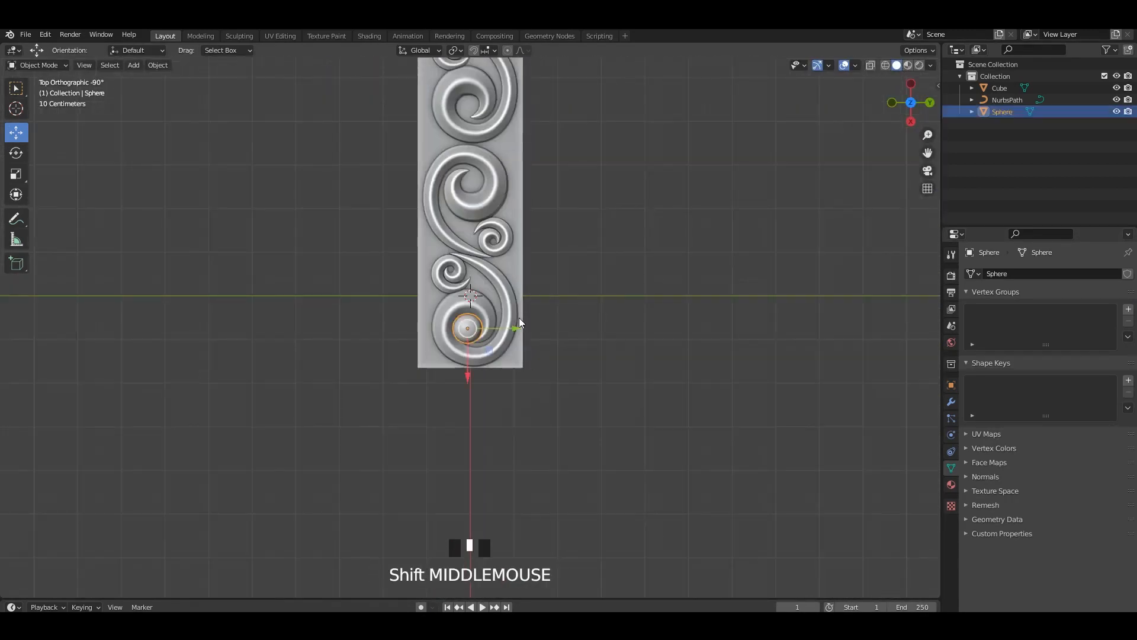
{"action": "key", "text": "shift+d"}
{"action": "right_click", "coordinate": [459, 409]}
{"action": "left_click_drag", "start_coordinate": [467, 250], "coordinate": [467, 249]}
{"action": "scroll", "coordinate": [470, 212], "scroll_direction": "up", "scroll_amount": 9}
{"action": "middle_click_drag", "start_coordinate": [473, 255], "coordinate": [474, 328], "text": "shift"}
{"action": "left_click_drag", "start_coordinate": [481, 236], "coordinate": [500, 236]}
{"action": "scroll", "coordinate": [576, 290], "scroll_direction": "down", "scroll_amount": 8}
Delete the duplicated set of four scrolls from the panel's upper half, and save the file
{"action": "left_click", "coordinate": [496, 272]}
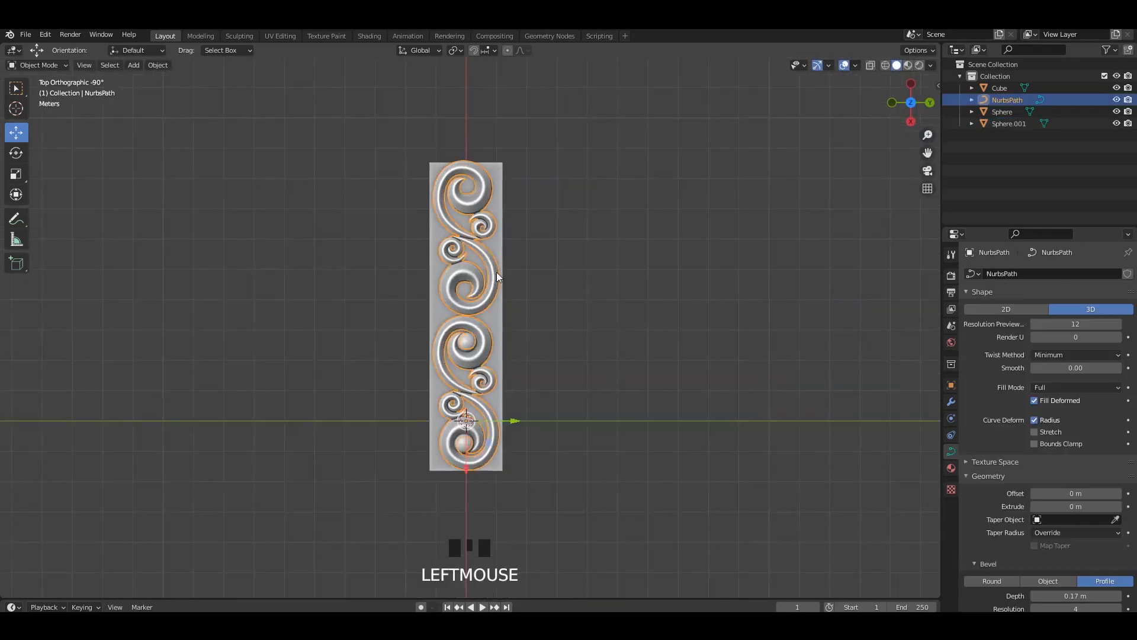
{"action": "scroll", "coordinate": [496, 272], "scroll_direction": "up", "scroll_amount": 2}
{"action": "key", "text": "Tab"}
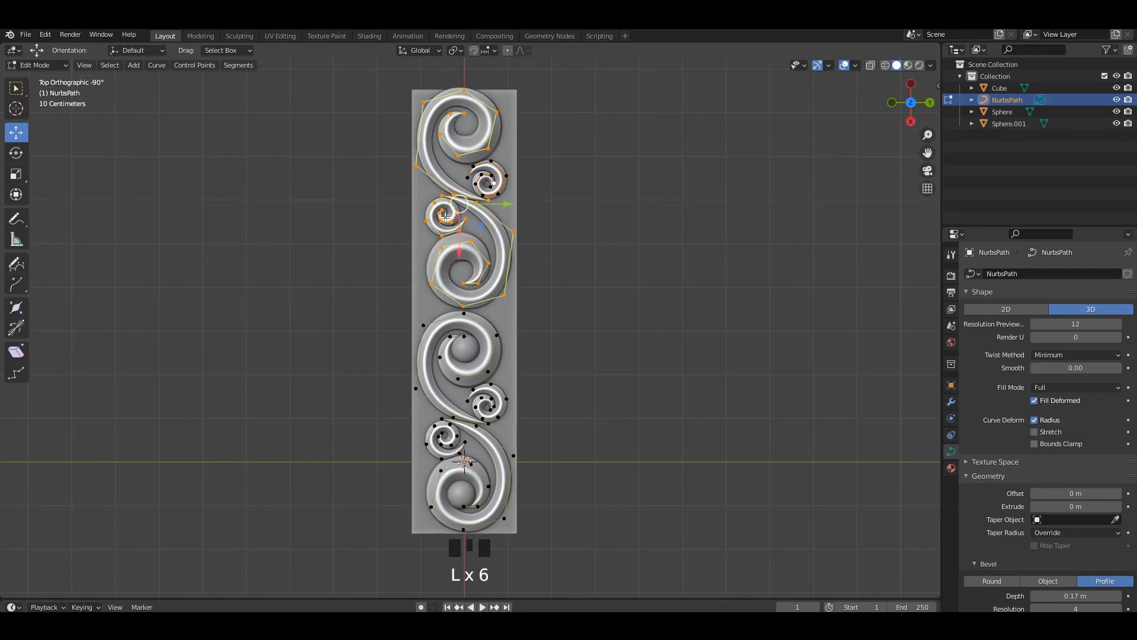
{"action": "left_click", "coordinate": [554, 229]}
{"action": "key", "text": "x"}
{"action": "left_click", "coordinate": [497, 174]}
{"action": "key", "text": "Tab"}
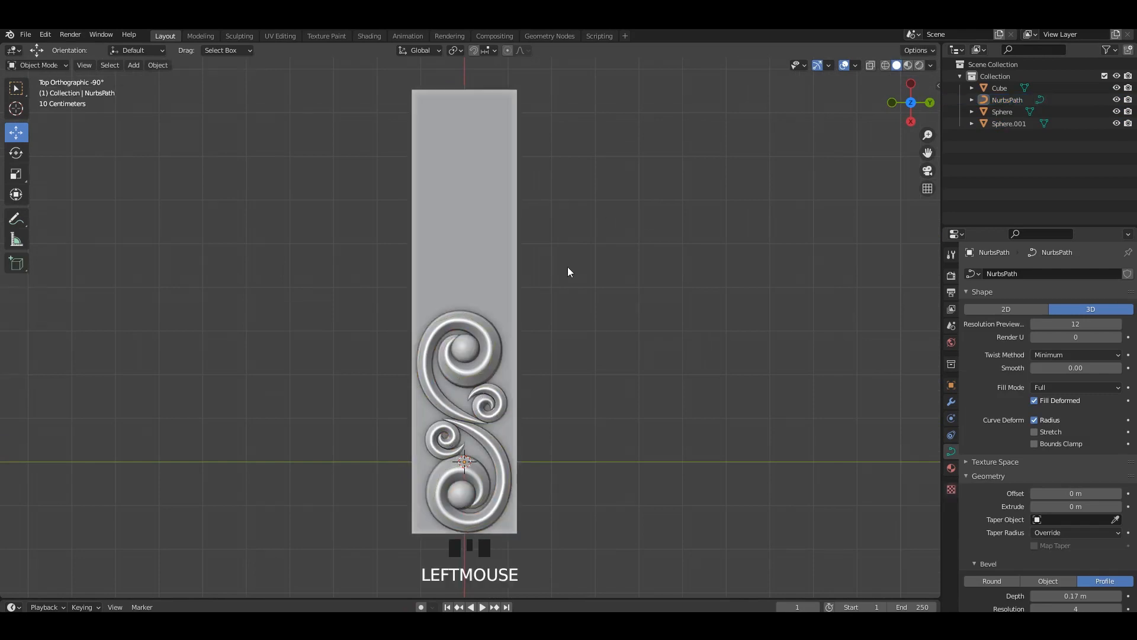
{"action": "scroll", "coordinate": [427, 415], "scroll_direction": "up", "scroll_amount": 2}
{"action": "key", "text": "ctrl+s"}
Duplicate the lower scroll's sphere, scale the copy down, and fit it into the eye of the small left scroll
{"action": "left_click", "coordinate": [481, 396]}
{"action": "key", "text": "shift+d"}
{"action": "scroll", "coordinate": [507, 458], "scroll_direction": "up", "scroll_amount": 3}
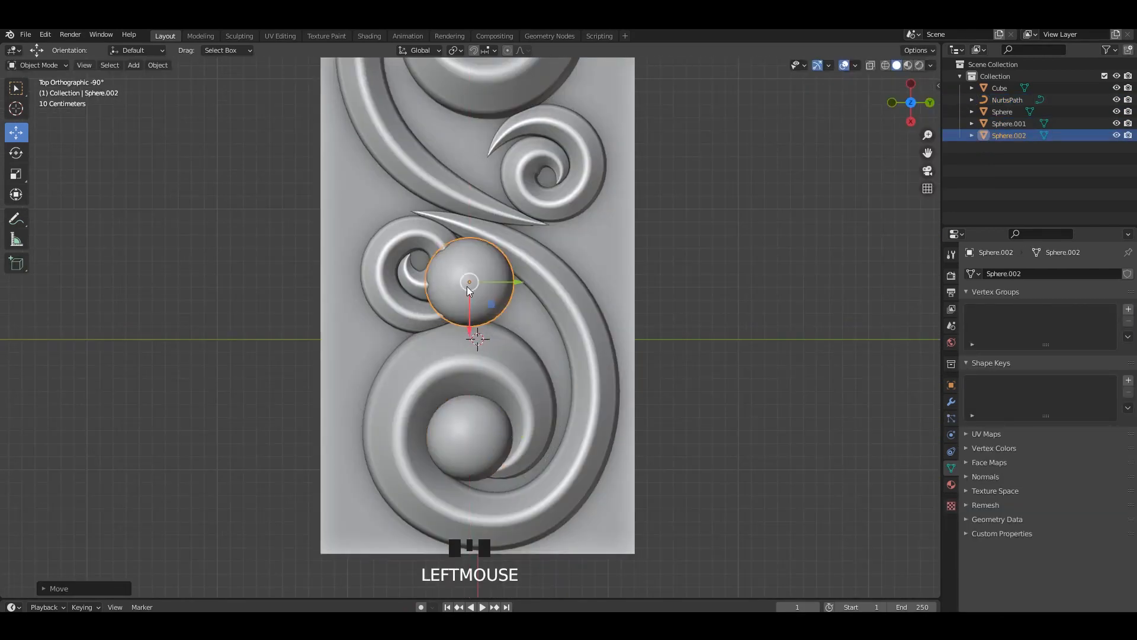
{"action": "scroll", "coordinate": [395, 192], "scroll_direction": "up", "scroll_amount": 3}
{"action": "key", "text": "s"}
{"action": "scroll", "coordinate": [468, 356], "scroll_direction": "up", "scroll_amount": 2}
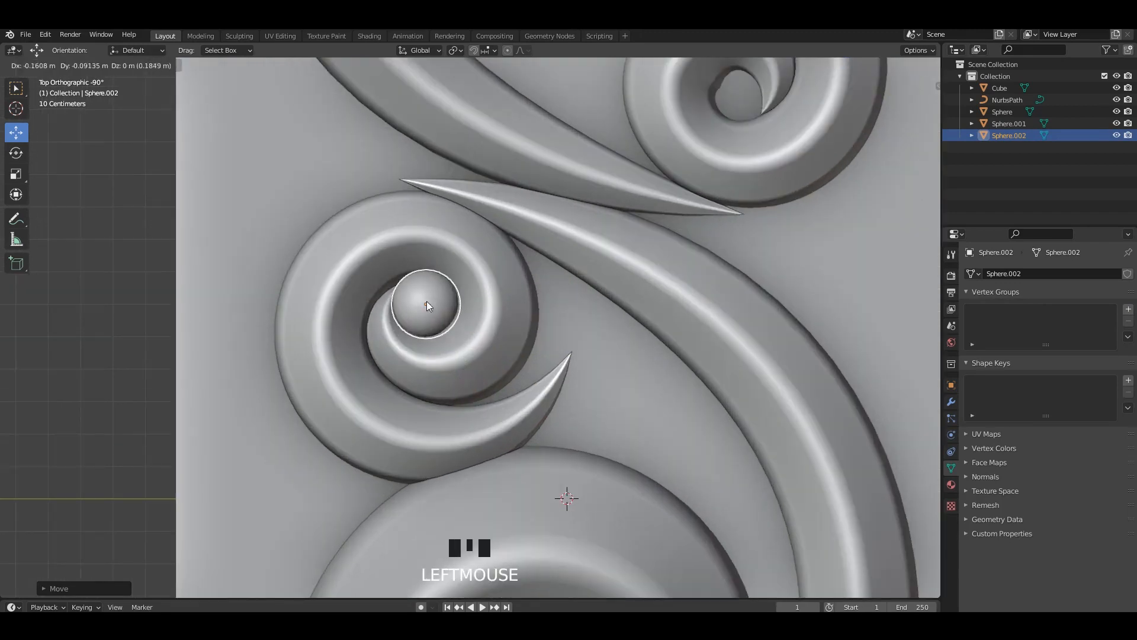
{"action": "scroll", "coordinate": [429, 305], "scroll_direction": "up", "scroll_amount": 3}
{"action": "key", "text": "s"}
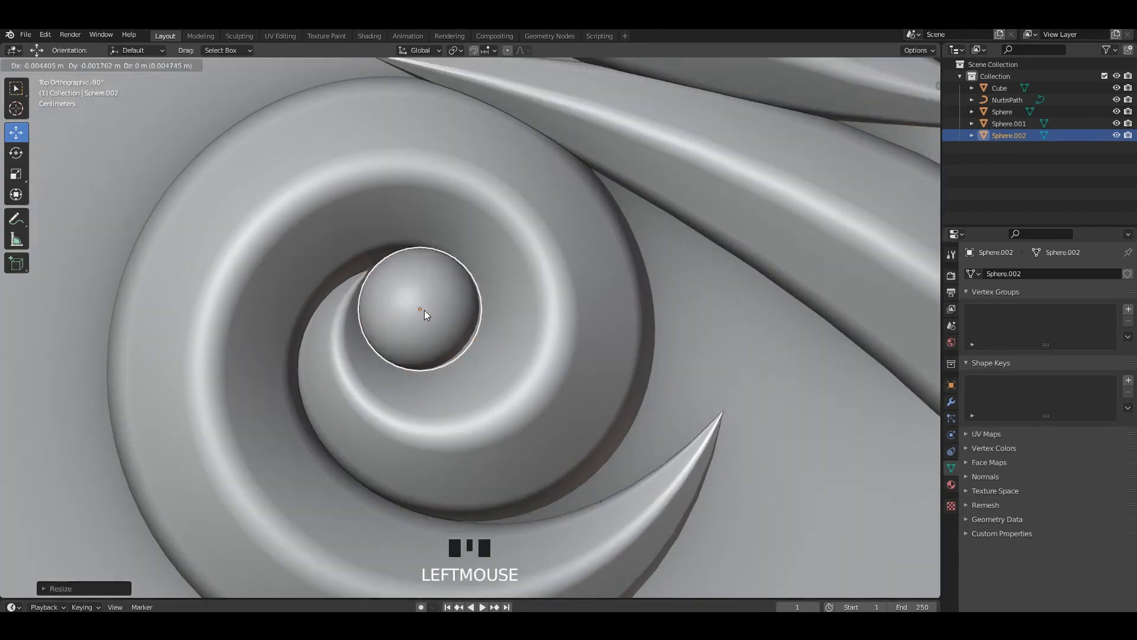
{"action": "left_click_drag", "start_coordinate": [424, 309], "coordinate": [423, 309]}
Adjust the size of the sphere in the lower large scroll's eye
{"action": "scroll", "coordinate": [830, 355], "scroll_direction": "down", "scroll_amount": 9}
{"action": "left_click", "coordinate": [511, 499]}
{"action": "middle_click_drag", "start_coordinate": [513, 501], "coordinate": [452, 136], "text": "shift"}
{"action": "key", "text": "s"}
{"action": "left_click", "coordinate": [582, 344]}
{"action": "scroll", "coordinate": [755, 336], "scroll_direction": "down", "scroll_amount": 2}
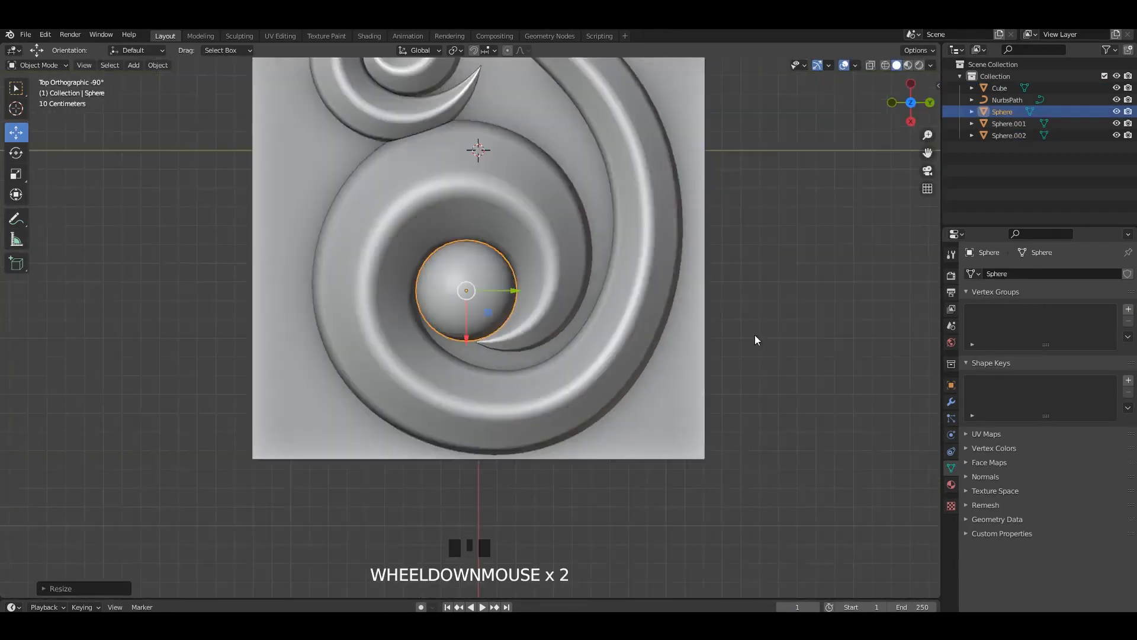
Save the file, and replace the upper large scroll's sphere with a copy of the resized lower one
{"action": "left_click", "coordinate": [755, 335]}
{"action": "scroll", "coordinate": [755, 335], "scroll_direction": "down", "scroll_amount": 4}
{"action": "middle_click_drag", "start_coordinate": [755, 335], "coordinate": [600, 461], "text": "shift"}
{"action": "key", "text": "ctrl+s"}
{"action": "left_click", "coordinate": [480, 155]}
{"action": "key", "text": "Delete"}
{"action": "left_click", "coordinate": [474, 432]}
{"action": "key", "text": "shift+d"}
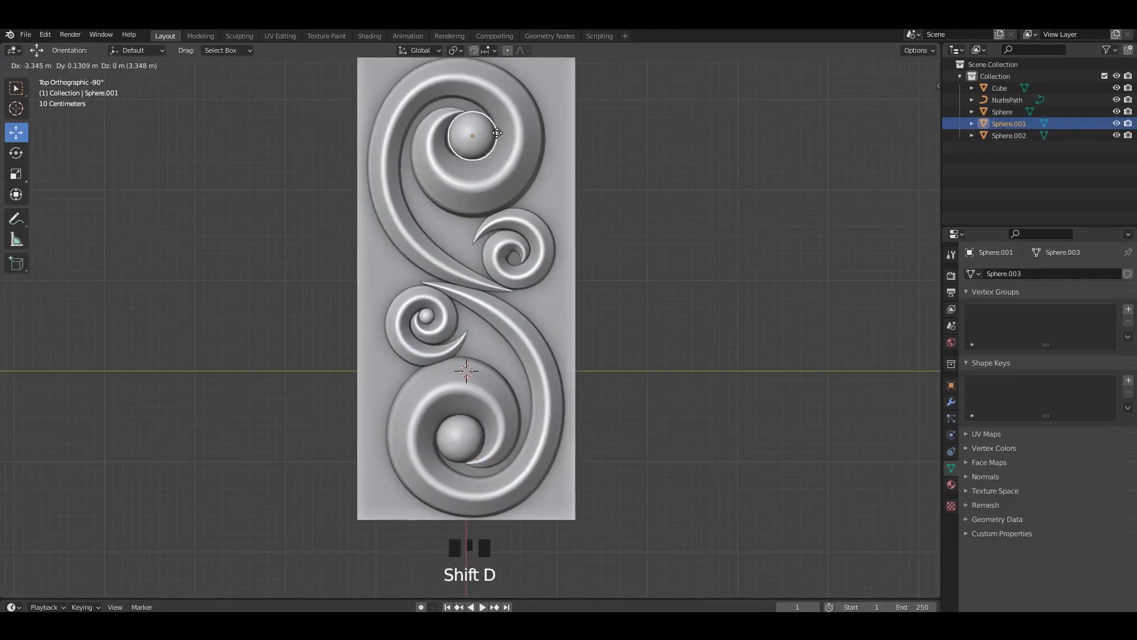
Duplicate the small sphere into the eye of the small right scroll and check its fit up close
{"action": "left_click", "coordinate": [522, 257]}
{"action": "key", "text": "grave"}
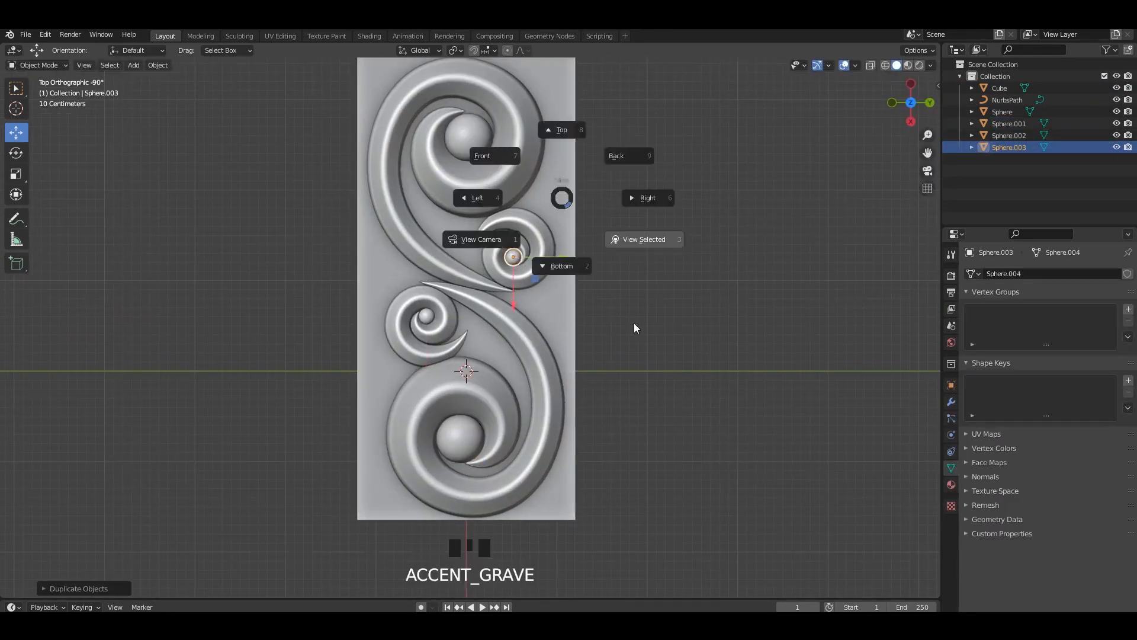
{"action": "left_click", "coordinate": [634, 328]}
{"action": "scroll", "coordinate": [525, 293], "scroll_direction": "down", "scroll_amount": 10}
{"action": "scroll", "coordinate": [800, 330], "scroll_direction": "down", "scroll_amount": 4}
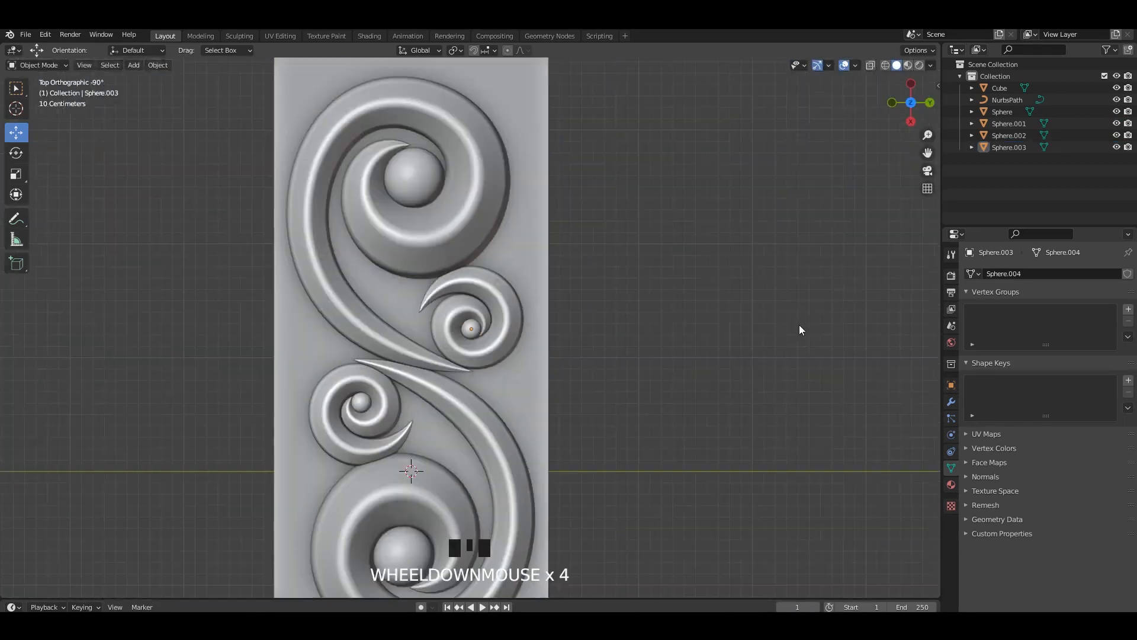
{"action": "middle_click_drag", "start_coordinate": [585, 296], "coordinate": [631, 251], "text": "shift"}
{"action": "scroll", "coordinate": [622, 256], "scroll_direction": "down", "scroll_amount": 2}
{"action": "left_click", "coordinate": [563, 263]}
{"action": "scroll", "coordinate": [549, 264], "scroll_direction": "up", "scroll_amount": 2}
{"action": "key", "text": "Tab"}
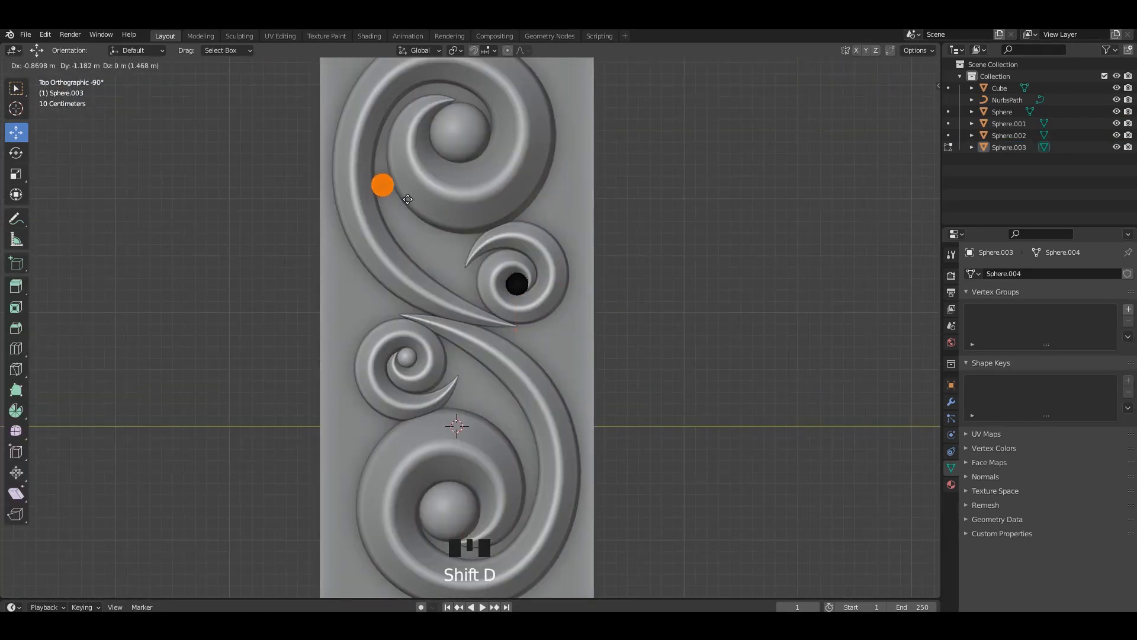
{"action": "key", "text": "Tab"}
Duplicate the small right scroll's sphere and place the copy between the upper large scroll's coil and its long arm
{"action": "scroll", "coordinate": [729, 294], "scroll_direction": "up", "scroll_amount": 1}
{"action": "key", "text": "shift+d"}
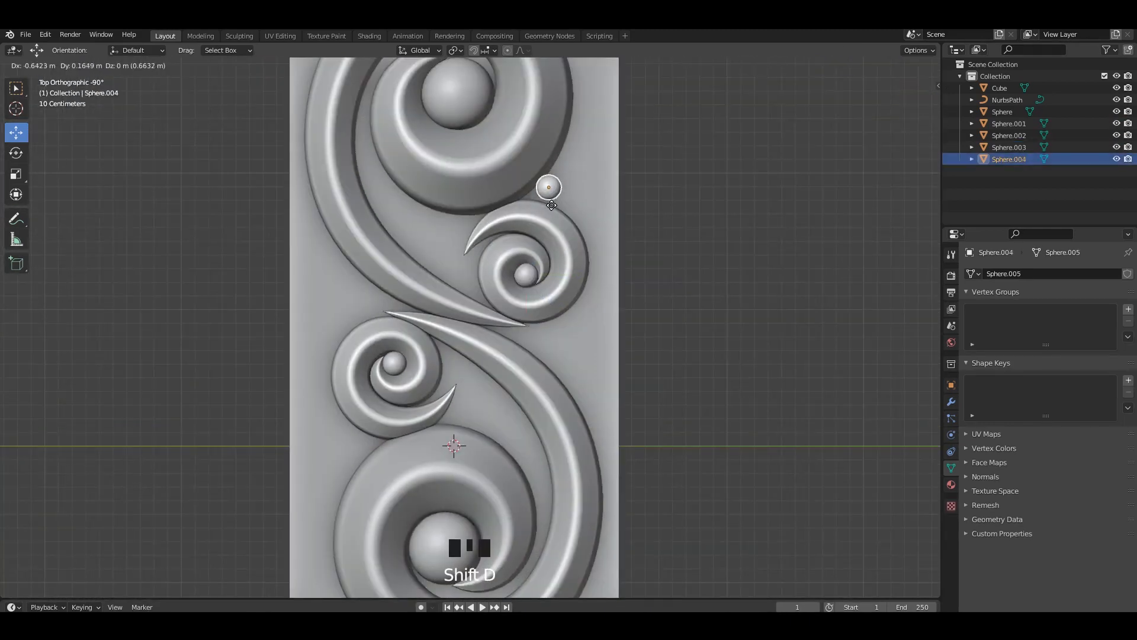
{"action": "left_click", "coordinate": [554, 205]}
{"action": "scroll", "coordinate": [706, 235], "scroll_direction": "down", "scroll_amount": 3}
{"action": "scroll", "coordinate": [539, 320], "scroll_direction": "up", "scroll_amount": 4}
{"action": "scroll", "coordinate": [561, 260], "scroll_direction": "down", "scroll_amount": 2}
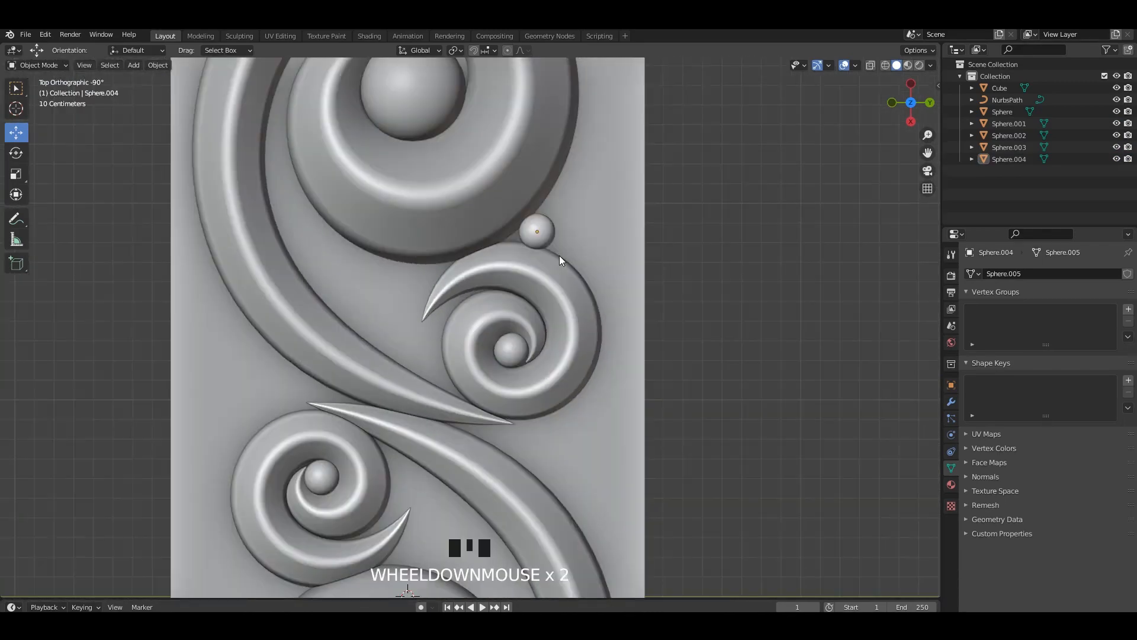
{"action": "left_click_drag", "start_coordinate": [383, 247], "coordinate": [355, 234]}
{"action": "scroll", "coordinate": [330, 229], "scroll_direction": "down", "scroll_amount": 2}
{"action": "middle_click_drag", "start_coordinate": [330, 229], "coordinate": [377, 177], "text": "shift"}
{"action": "left_click_drag", "start_coordinate": [438, 210], "coordinate": [384, 188]}
{"action": "scroll", "coordinate": [492, 231], "scroll_direction": "down", "scroll_amount": 1}
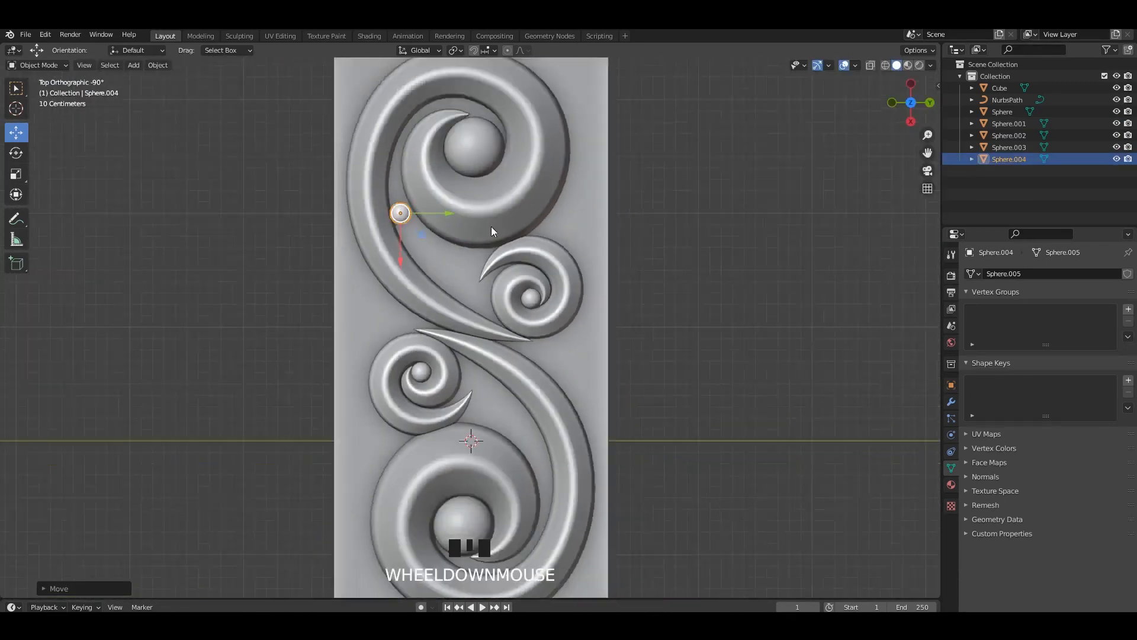
Continue the bead chain down the gap with two more sphere copies, each scaled larger than the one before
{"action": "scroll", "coordinate": [395, 228], "scroll_direction": "up", "scroll_amount": 5}
{"action": "key", "text": "shift+d"}
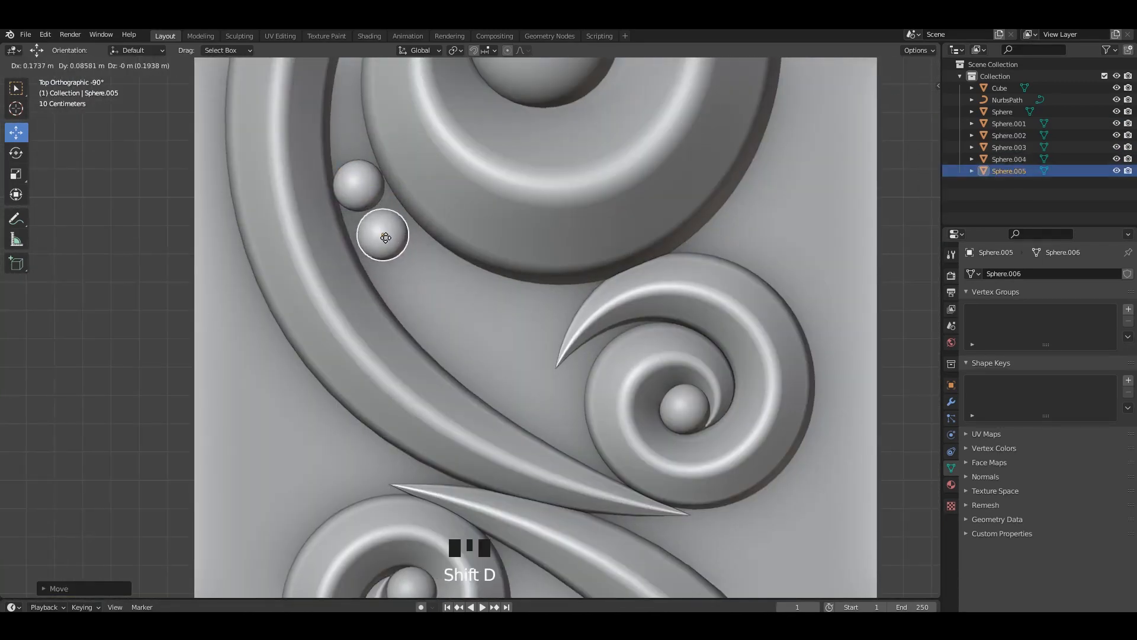
{"action": "left_click", "coordinate": [386, 238]}
{"action": "key", "text": "s"}
{"action": "left_click", "coordinate": [396, 244]}
{"action": "key", "text": "shift+d"}
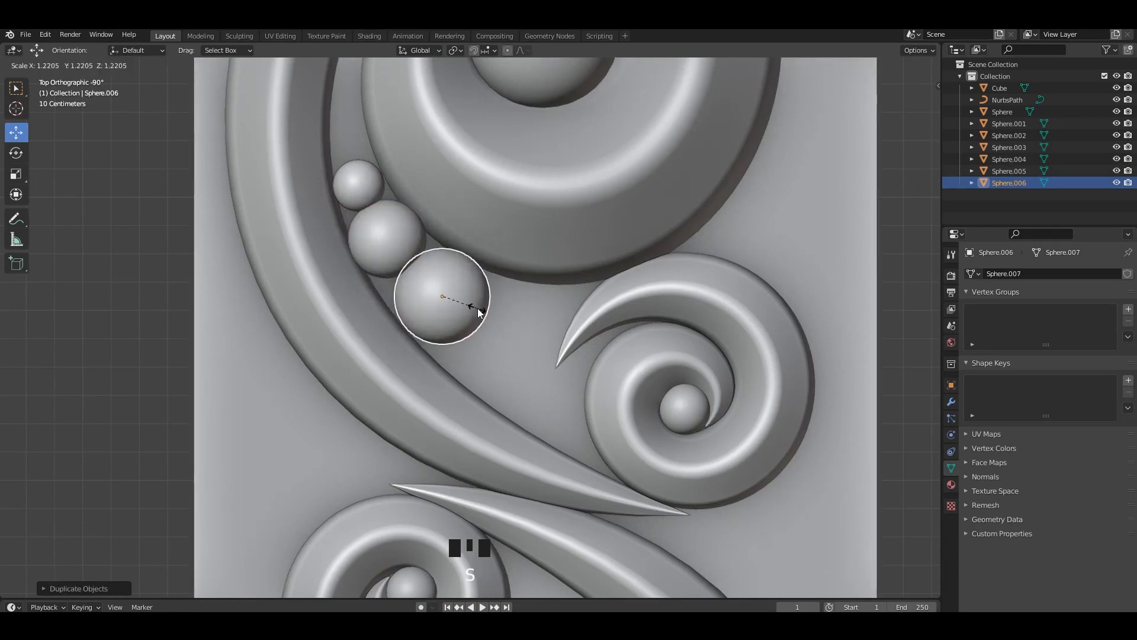
Add a fourth, largest bead to fill the end of the chain beside the small right scroll, and save the file
{"action": "key", "text": "shift+d"}
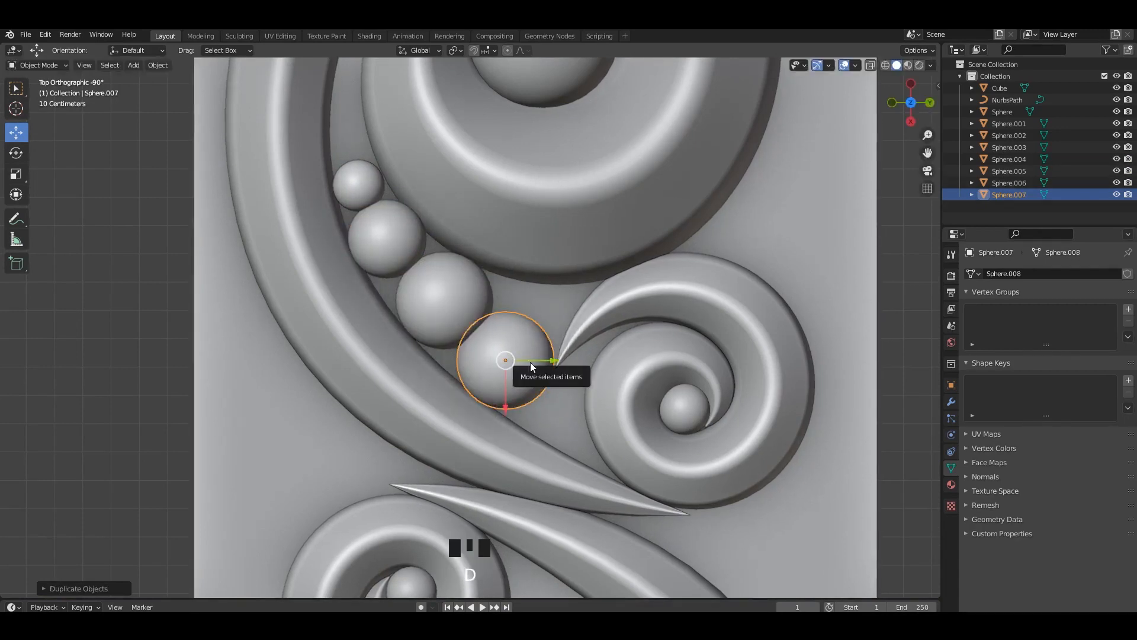
{"action": "key", "text": "s"}
{"action": "left_click", "coordinate": [536, 363]}
{"action": "left_click_drag", "start_coordinate": [506, 361], "coordinate": [527, 361]}
{"action": "key", "text": "s"}
{"action": "left_click", "coordinate": [528, 366]}
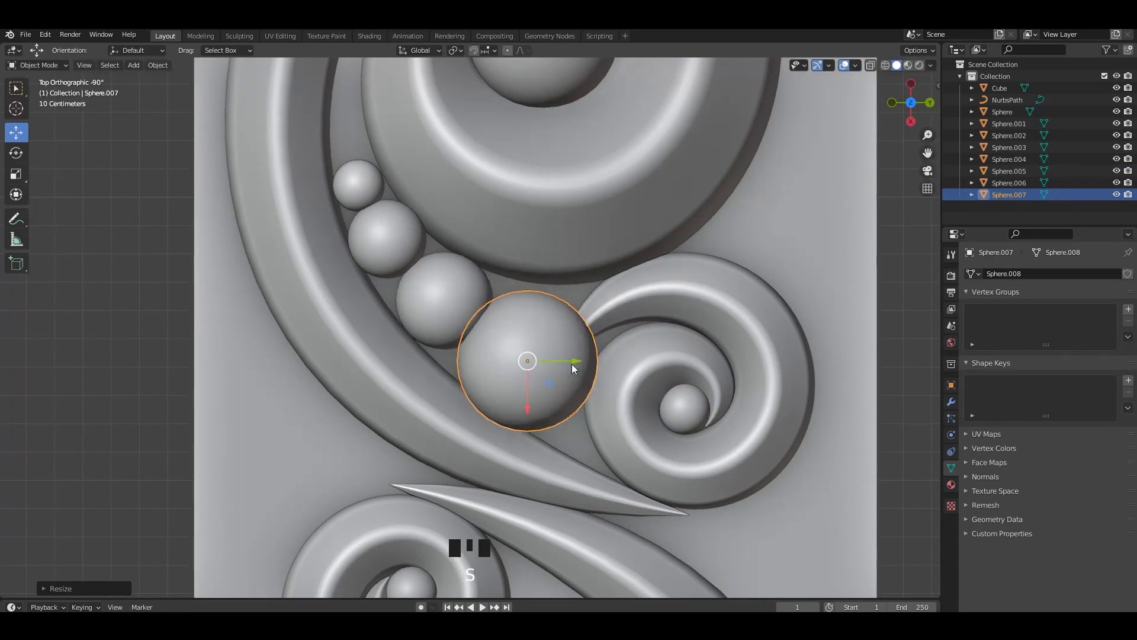
{"action": "key", "text": "s"}
{"action": "left_click", "coordinate": [566, 367]}
{"action": "scroll", "coordinate": [841, 367], "scroll_direction": "down", "scroll_amount": 6}
{"action": "left_click", "coordinate": [840, 366]}
{"action": "scroll", "coordinate": [631, 357], "scroll_direction": "up", "scroll_amount": 2}
{"action": "middle_click_drag", "start_coordinate": [631, 357], "coordinate": [747, 339]}
{"action": "key", "text": "ctrl+s"}
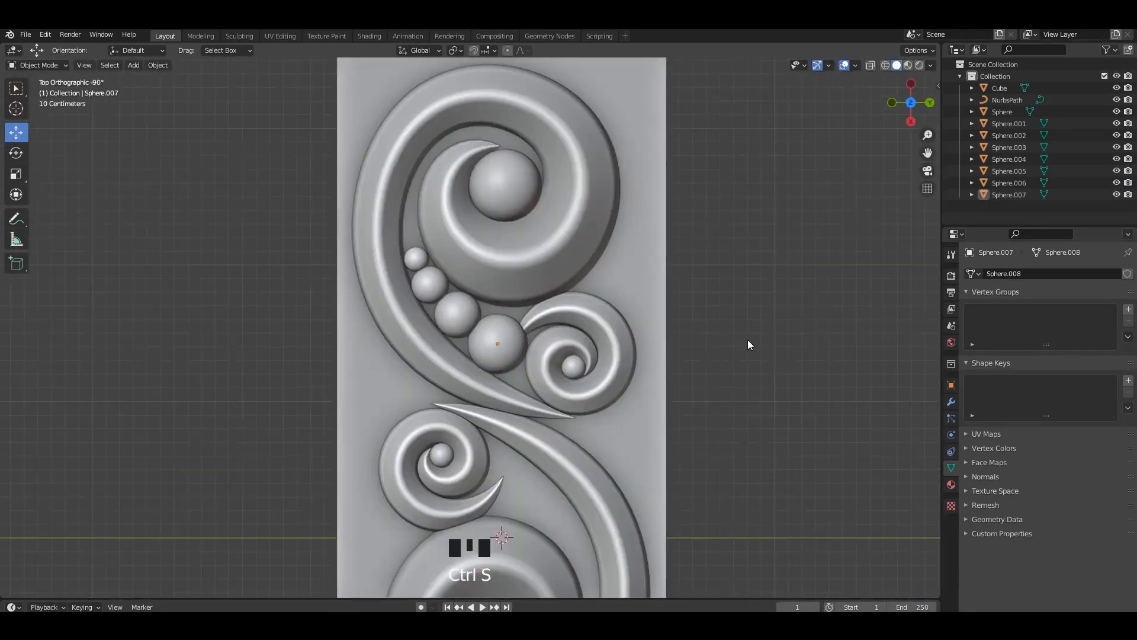
Join the four beads into one object and fit a copy rotated 180° into the lower large scroll's matching gap
{"action": "scroll", "coordinate": [499, 320], "scroll_direction": "up", "scroll_amount": 1}
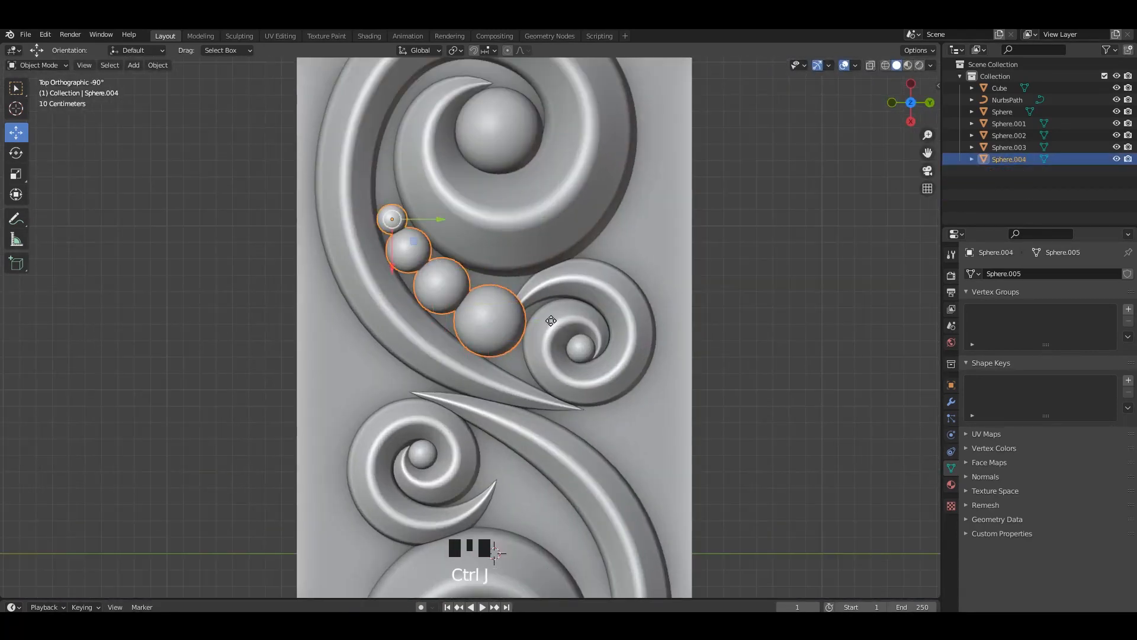
{"action": "left_click_drag", "start_coordinate": [391, 264], "coordinate": [391, 477]}
{"action": "middle_click_drag", "start_coordinate": [547, 526], "coordinate": [539, 340], "text": "shift"}
{"action": "type", "text": "r180"}
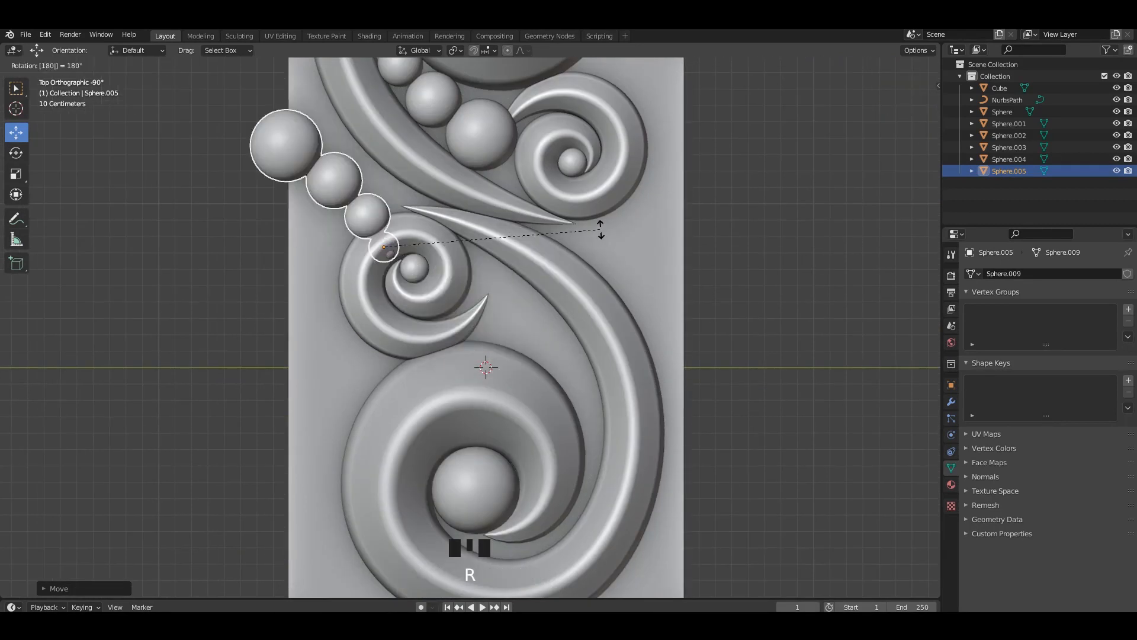
{"action": "left_click", "coordinate": [426, 242]}
{"action": "left_click_drag", "start_coordinate": [387, 249], "coordinate": [594, 406]}
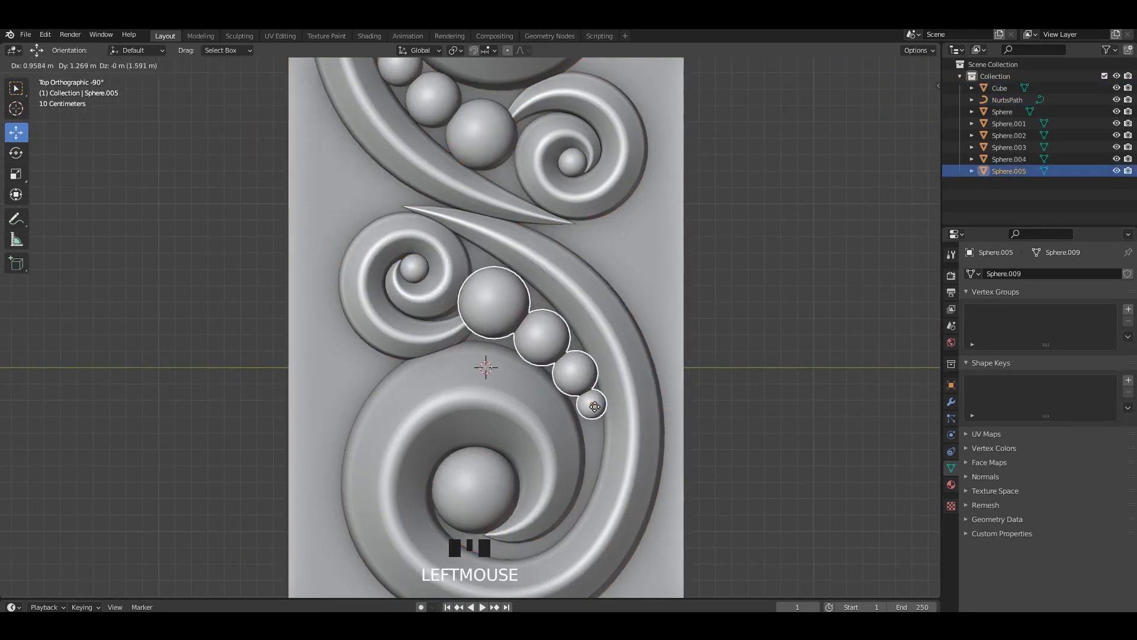
Duplicate control points within the scroll curve and rotate and taper them into a short leaf above the small right scroll
{"action": "scroll", "coordinate": [730, 279], "scroll_direction": "down", "scroll_amount": 4}
{"action": "middle_click_drag", "start_coordinate": [647, 258], "coordinate": [635, 310], "text": "shift"}
{"action": "scroll", "coordinate": [635, 311], "scroll_direction": "down", "scroll_amount": 2}
{"action": "left_click", "coordinate": [515, 285]}
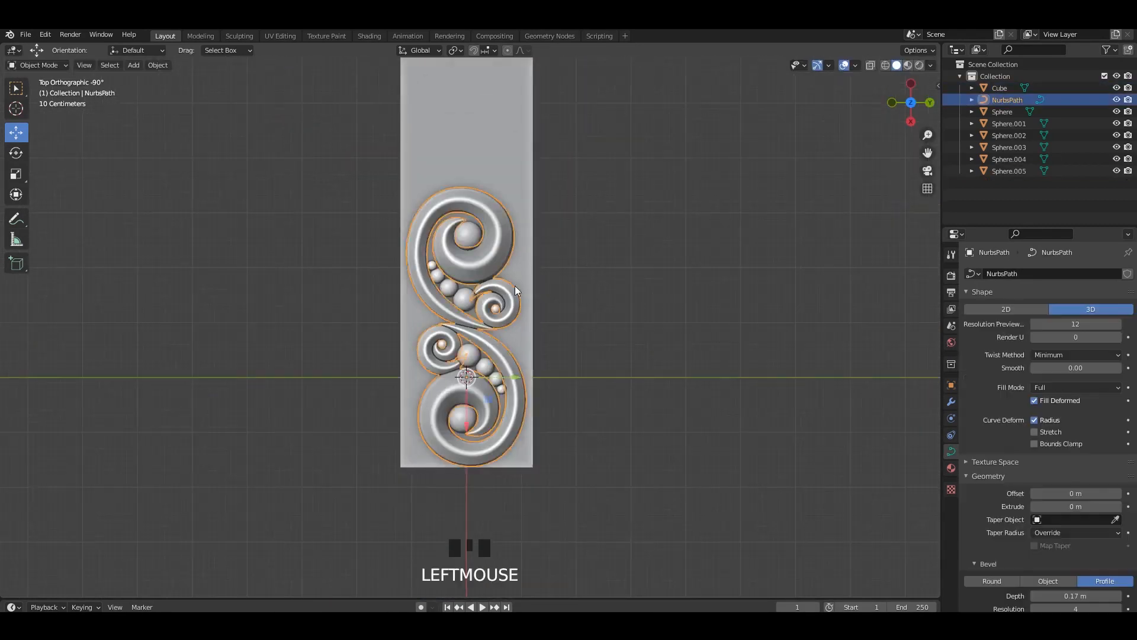
{"action": "key", "text": "Tab"}
{"action": "scroll", "coordinate": [532, 235], "scroll_direction": "up", "scroll_amount": 4}
{"action": "middle_click_drag", "start_coordinate": [532, 236], "coordinate": [525, 269], "text": "shift"}
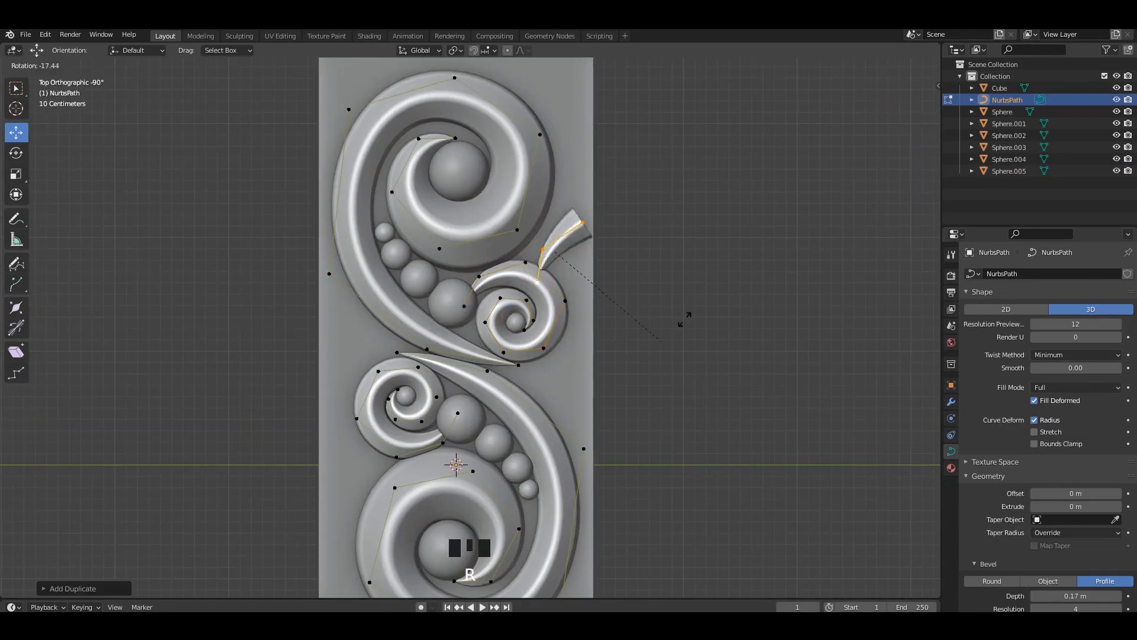
{"action": "scroll", "coordinate": [522, 266], "scroll_direction": "up", "scroll_amount": 3}
{"action": "left_click_drag", "start_coordinate": [518, 270], "coordinate": [519, 256]}
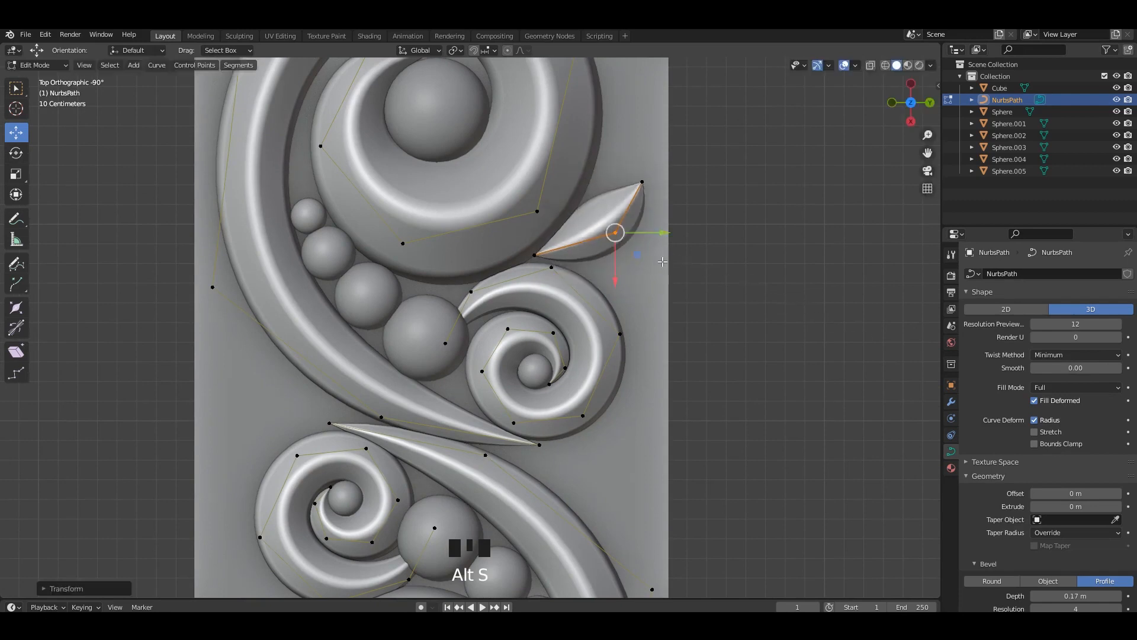
Move the new leaf's control points inward so it sits closer to the small right scroll
{"action": "scroll", "coordinate": [663, 262], "scroll_direction": "up", "scroll_amount": 2}
{"action": "middle_click_drag", "start_coordinate": [662, 262], "coordinate": [667, 301], "text": "shift"}
{"action": "left_click_drag", "start_coordinate": [581, 275], "coordinate": [567, 262]}
{"action": "left_click", "coordinate": [682, 233]}
{"action": "left_click_drag", "start_coordinate": [683, 234], "coordinate": [628, 249]}
{"action": "left_click", "coordinate": [722, 160]}
{"action": "left_click_drag", "start_coordinate": [722, 160], "coordinate": [661, 237]}
Adjust the leaf's thickness and reposition its base and tip to fit between the upper large scroll and the small right scroll
{"action": "scroll", "coordinate": [653, 240], "scroll_direction": "up", "scroll_amount": 2}
{"action": "middle_click_drag", "start_coordinate": [654, 240], "coordinate": [633, 247], "text": "shift"}
{"action": "left_click_drag", "start_coordinate": [566, 275], "coordinate": [566, 276]}
{"action": "scroll", "coordinate": [593, 279], "scroll_direction": "down", "scroll_amount": 2}
{"action": "key", "text": "alt+s"}
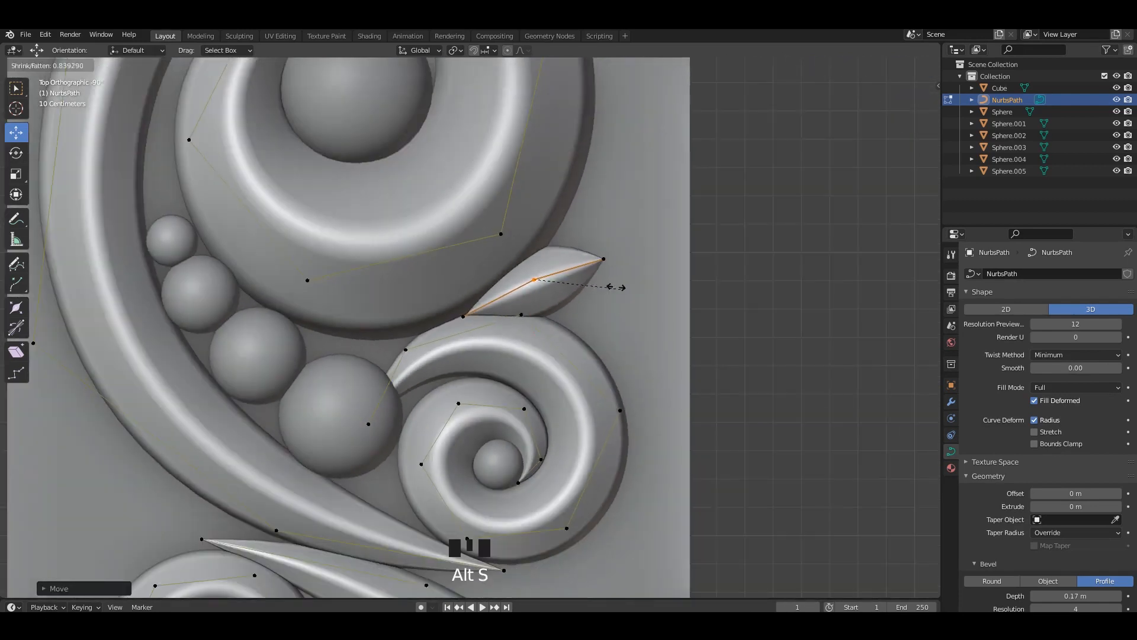
{"action": "scroll", "coordinate": [604, 258], "scroll_direction": "up", "scroll_amount": 3}
{"action": "left_click_drag", "start_coordinate": [458, 307], "coordinate": [430, 309]}
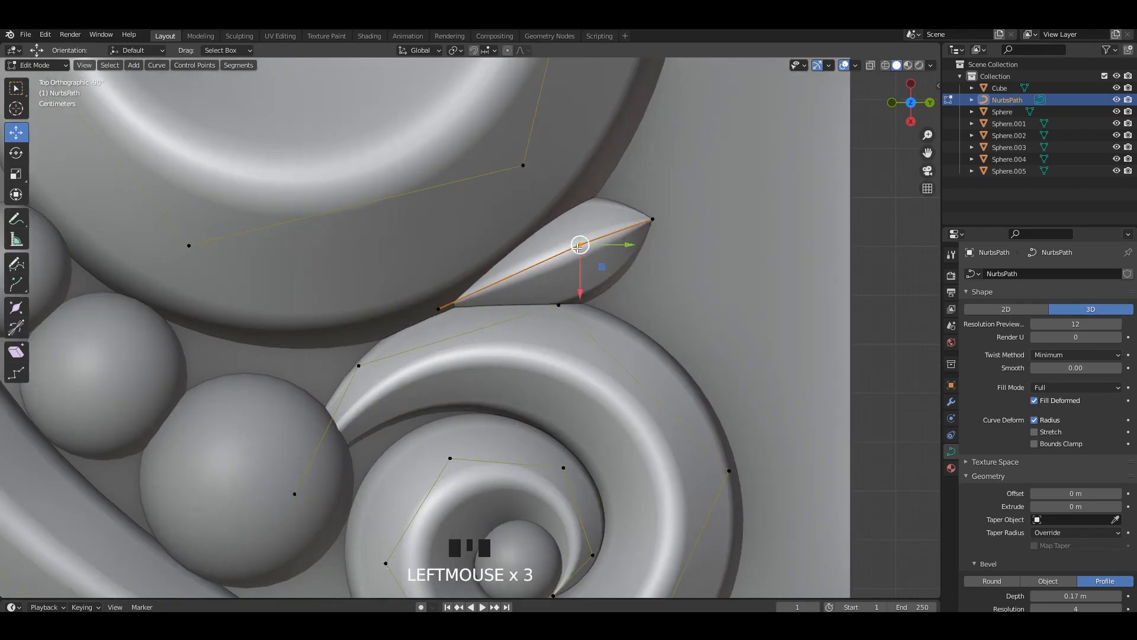
{"action": "left_click_drag", "start_coordinate": [656, 222], "coordinate": [667, 236]}
{"action": "scroll", "coordinate": [745, 269], "scroll_direction": "down", "scroll_amount": 5}
{"action": "key", "text": "Tab"}
Place a reversed copy of the leaf between the small left scroll and the lower large scroll, and save the file
{"action": "middle_click_drag", "start_coordinate": [537, 326], "coordinate": [605, 234], "text": "shift"}
{"action": "key", "text": "Tab"}
{"action": "left_click", "coordinate": [546, 234]}
{"action": "scroll", "coordinate": [545, 235], "scroll_direction": "down", "scroll_amount": 1}
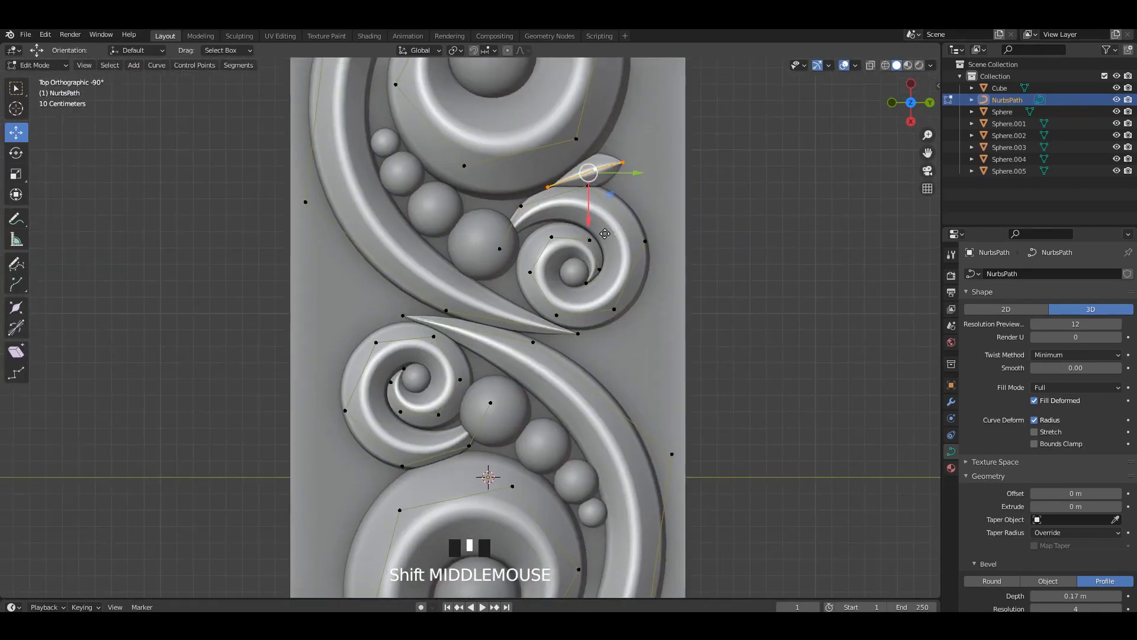
{"action": "left_click", "coordinate": [381, 508]}
{"action": "key", "text": "Tab"}
{"action": "left_click", "coordinate": [754, 320]}
{"action": "scroll", "coordinate": [754, 320], "scroll_direction": "down", "scroll_amount": 5}
{"action": "key", "text": "ctrl+s"}
Reshape the lower leaf's control points so it curves along the outside of the lower large scroll
{"action": "key", "text": "Tab"}
{"action": "middle_click_drag", "start_coordinate": [425, 355], "coordinate": [498, 275], "text": "shift"}
{"action": "scroll", "coordinate": [498, 275], "scroll_direction": "up", "scroll_amount": 4}
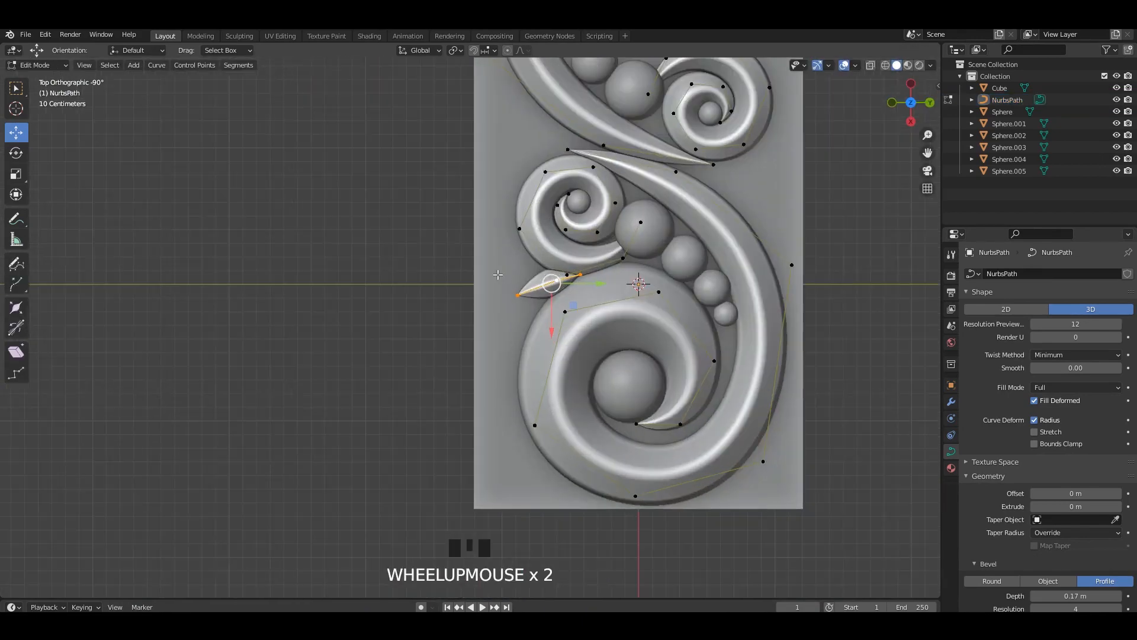
{"action": "left_click", "coordinate": [518, 330]}
{"action": "scroll", "coordinate": [619, 267], "scroll_direction": "up", "scroll_amount": 3}
{"action": "left_click_drag", "start_coordinate": [592, 251], "coordinate": [590, 252]}
{"action": "key", "text": "Tab"}
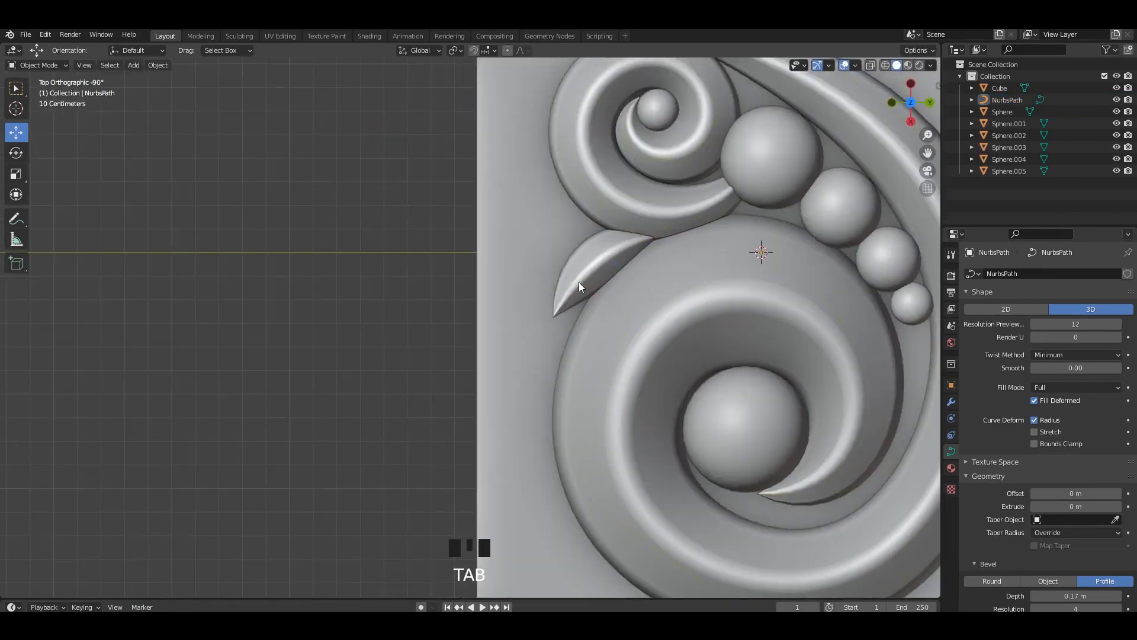
Reshape the upper leaf by raising its tip and moving its middle point outward
{"action": "scroll", "coordinate": [579, 282], "scroll_direction": "down", "scroll_amount": 5}
{"action": "middle_click_drag", "start_coordinate": [651, 267], "coordinate": [543, 378], "text": "shift"}
{"action": "scroll", "coordinate": [543, 378], "scroll_direction": "up", "scroll_amount": 5}
{"action": "key", "text": "Tab"}
{"action": "left_click_drag", "start_coordinate": [594, 330], "coordinate": [610, 308]}
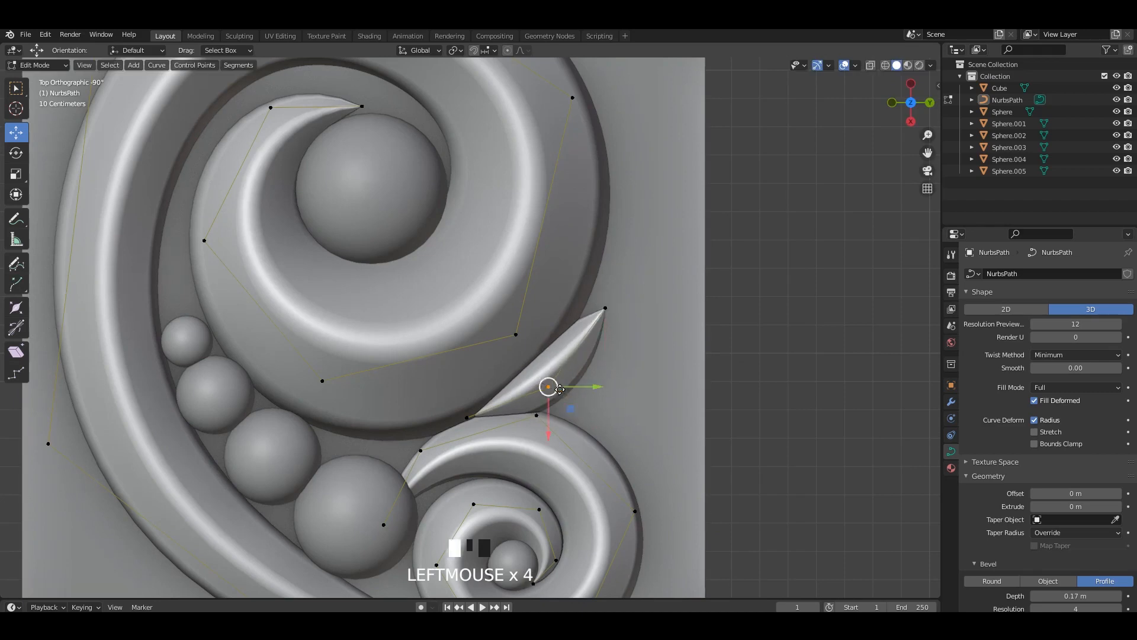
{"action": "left_click_drag", "start_coordinate": [560, 389], "coordinate": [575, 386]}
{"action": "key", "text": "Tab"}
Adjust the pointed ends of the two large scrolls where they meet in the middle of the ornament
{"action": "scroll", "coordinate": [627, 374], "scroll_direction": "down", "scroll_amount": 8}
{"action": "middle_click_drag", "start_coordinate": [627, 373], "coordinate": [638, 301], "text": "shift"}
{"action": "left_click", "coordinate": [565, 306]}
{"action": "scroll", "coordinate": [565, 307], "scroll_direction": "up", "scroll_amount": 2}
{"action": "middle_click_drag", "start_coordinate": [538, 299], "coordinate": [582, 283], "text": "shift"}
{"action": "key", "text": "Tab"}
{"action": "scroll", "coordinate": [583, 282], "scroll_direction": "up", "scroll_amount": 4}
{"action": "left_click", "coordinate": [412, 302]}
{"action": "left_click_drag", "start_coordinate": [410, 303], "coordinate": [411, 292]}
{"action": "left_click", "coordinate": [626, 329]}
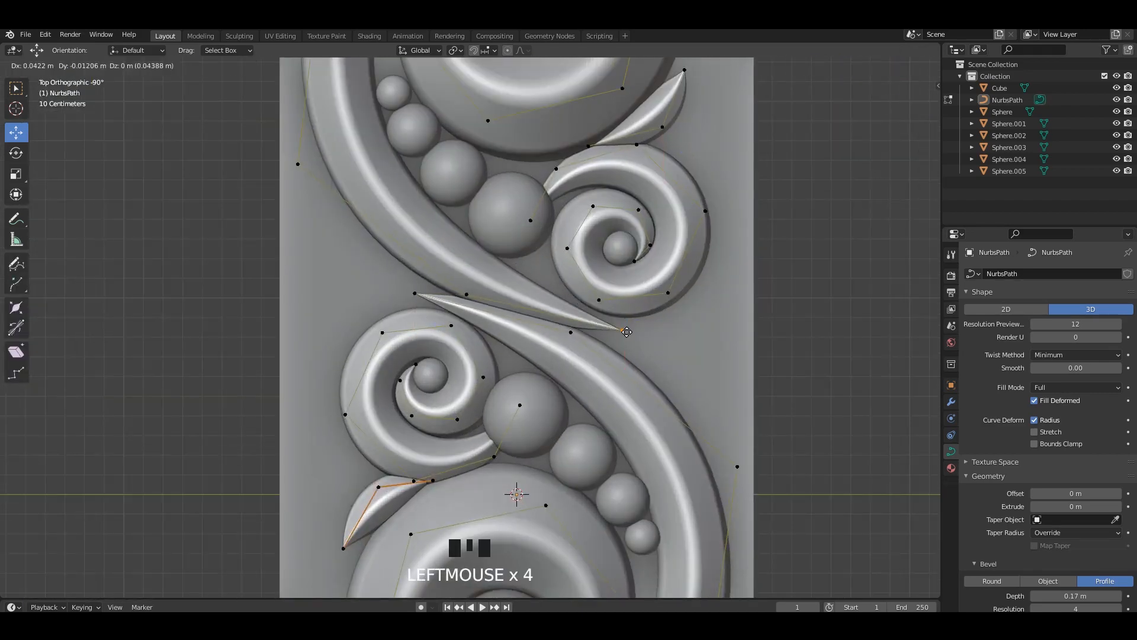
Duplicate the whole ornament of scrolls and beads onto the empty upper half of the panel, and save the file
{"action": "key", "text": "Tab"}
{"action": "scroll", "coordinate": [809, 322], "scroll_direction": "down", "scroll_amount": 5}
{"action": "left_click", "coordinate": [568, 331], "text": "ctrl"}
{"action": "key", "text": "shift+d"}
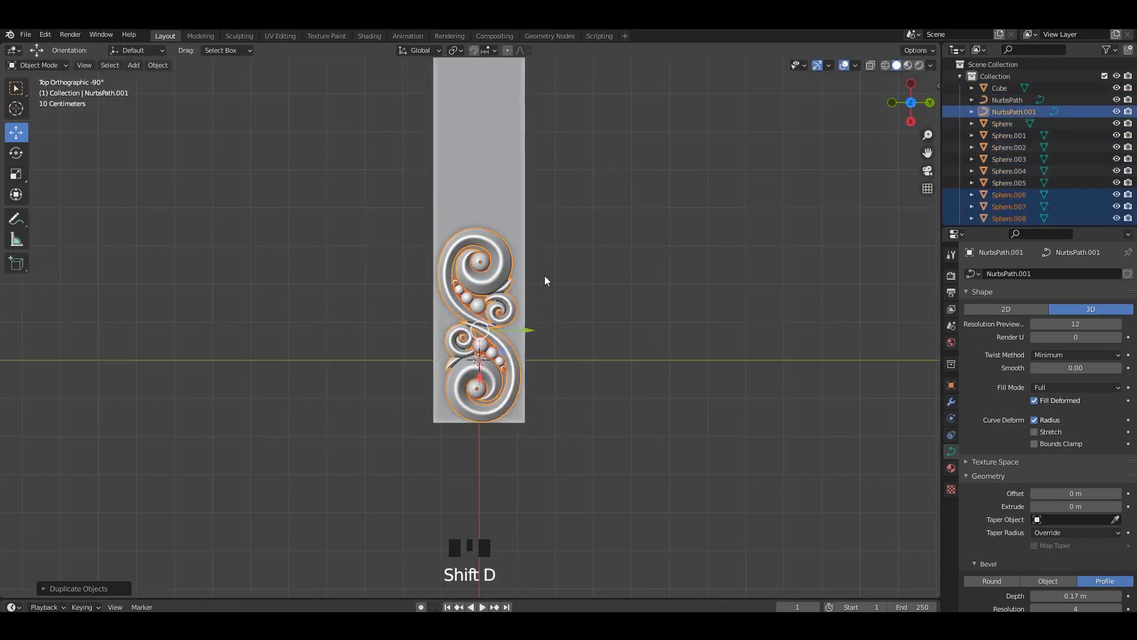
{"action": "left_click", "coordinate": [592, 136]}
{"action": "left_click", "coordinate": [657, 288]}
{"action": "scroll", "coordinate": [588, 236], "scroll_direction": "down", "scroll_amount": 2}
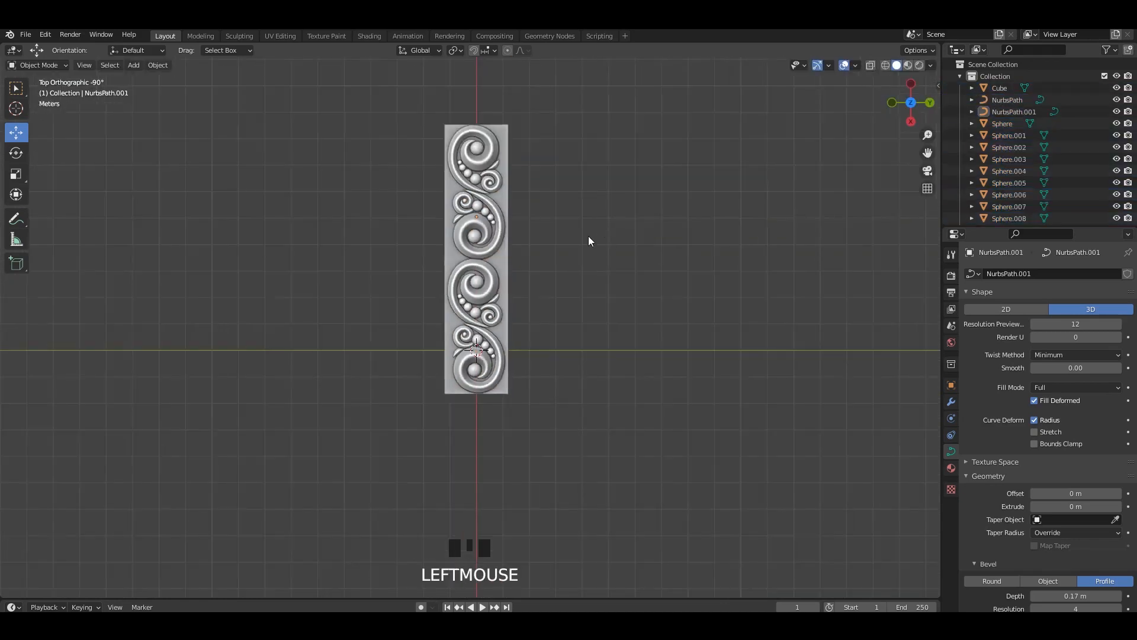
{"action": "scroll", "coordinate": [588, 236], "scroll_direction": "up", "scroll_amount": 3}
{"action": "key", "text": "ctrl+s"}
Open the panel base for editing in face selection mode
{"action": "middle_click_drag", "start_coordinate": [529, 227], "coordinate": [492, 380], "text": "shift"}
{"action": "left_click", "coordinate": [518, 313]}
{"action": "key", "text": "Tab"}
{"action": "key", "text": "Tab"}
{"action": "key", "text": "Tab"}
{"action": "key", "text": "3"}
{"action": "left_click", "coordinate": [492, 379]}
{"action": "middle_click_drag", "start_coordinate": [510, 325], "coordinate": [509, 379], "text": "alt"}
{"action": "left_click_drag", "start_coordinate": [500, 439], "coordinate": [488, 301]}
{"action": "middle_click_drag", "start_coordinate": [488, 301], "coordinate": [533, 320], "text": "alt"}
{"action": "middle_click_drag", "start_coordinate": [534, 320], "coordinate": [592, 303]}
{"action": "key", "text": "alt+z"}
{"action": "key", "text": "alt+z"}
Select the side faces all around the panel base and extrude them outward to form an even border
{"action": "left_click", "coordinate": [425, 380]}
{"action": "middle_click_drag", "start_coordinate": [425, 381], "coordinate": [477, 352]}
{"action": "left_click", "coordinate": [361, 414], "text": "shift"}
{"action": "middle_click_drag", "start_coordinate": [362, 413], "coordinate": [425, 396]}
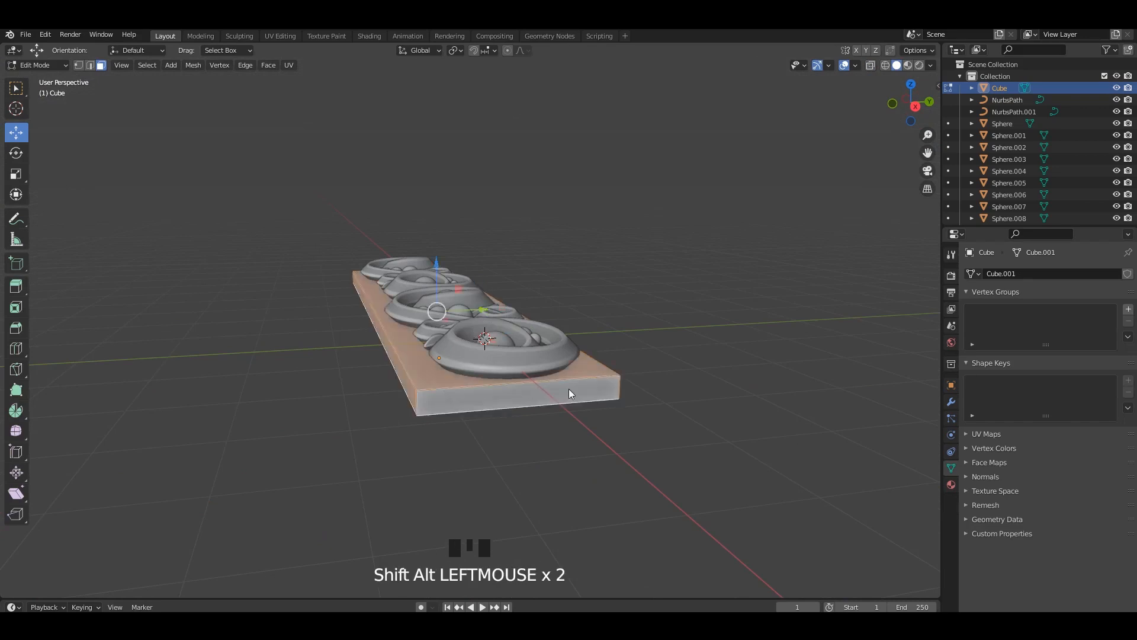
{"action": "key", "text": "ctrl+a"}
{"action": "key", "text": "ctrl+a"}
{"action": "left_click", "coordinate": [426, 407]}
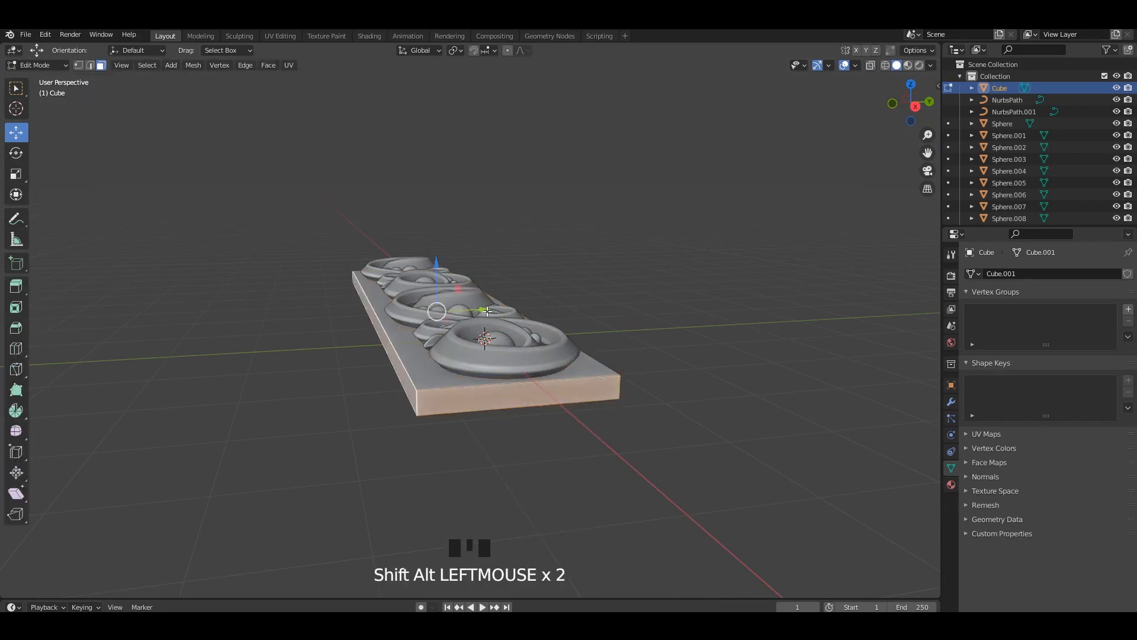
{"action": "middle_click_drag", "start_coordinate": [487, 311], "coordinate": [556, 328], "text": "alt"}
{"action": "key", "text": "alt+z"}
{"action": "scroll", "coordinate": [556, 327], "scroll_direction": "down", "scroll_amount": 2}
{"action": "key", "text": "alt+z"}
{"action": "middle_click_drag", "start_coordinate": [555, 280], "coordinate": [557, 297], "text": "shift"}
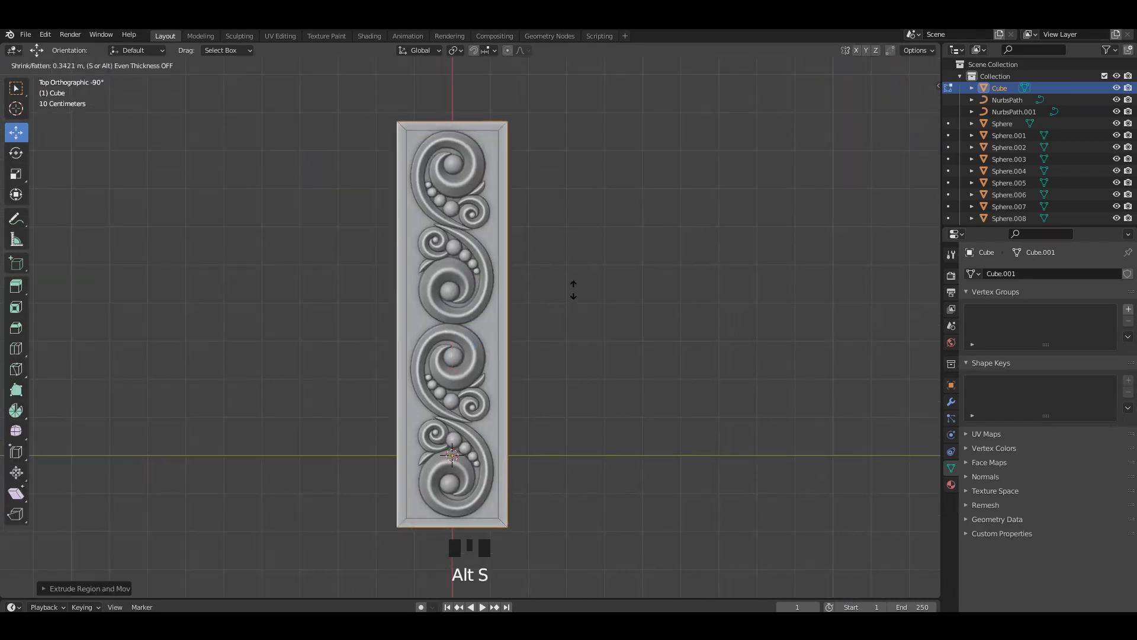
{"action": "left_click", "coordinate": [524, 150]}
Extrude the border's top faces upward to make a raised frame around the ornament
{"action": "middle_click_drag", "start_coordinate": [552, 230], "coordinate": [478, 259]}
{"action": "key", "text": "e"}
{"action": "left_click", "coordinate": [487, 123]}
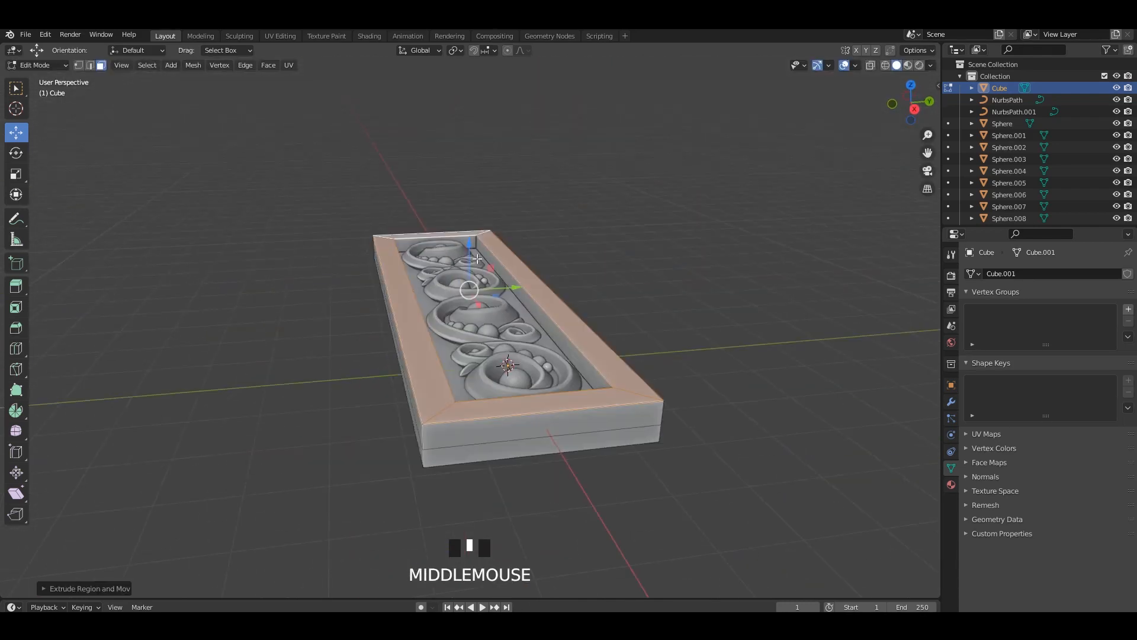
{"action": "left_click_drag", "start_coordinate": [471, 244], "coordinate": [471, 242]}
Bevel the frame's inner top edge loop with a width of 0.351 m and 11 segments
{"action": "scroll", "coordinate": [561, 244], "scroll_direction": "up", "scroll_amount": 2}
{"action": "middle_click_drag", "start_coordinate": [471, 242], "coordinate": [515, 237]}
{"action": "middle_click_drag", "start_coordinate": [515, 237], "coordinate": [492, 256], "text": "shift"}
{"action": "key", "text": "alt+z"}
{"action": "middle_click_drag", "start_coordinate": [540, 284], "coordinate": [485, 269]}
{"action": "left_click", "coordinate": [611, 308]}
{"action": "key", "text": "2"}
{"action": "double_click", "coordinate": [570, 300]}
{"action": "scroll", "coordinate": [485, 269], "scroll_direction": "up", "scroll_amount": 3}
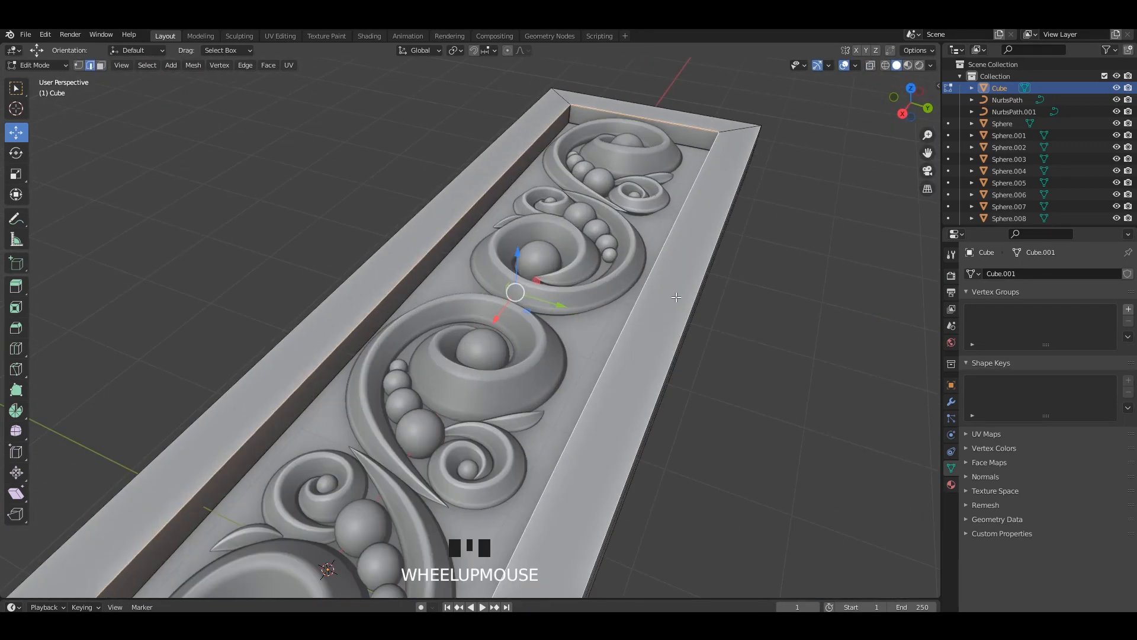
{"action": "key", "text": "ctrl+b"}
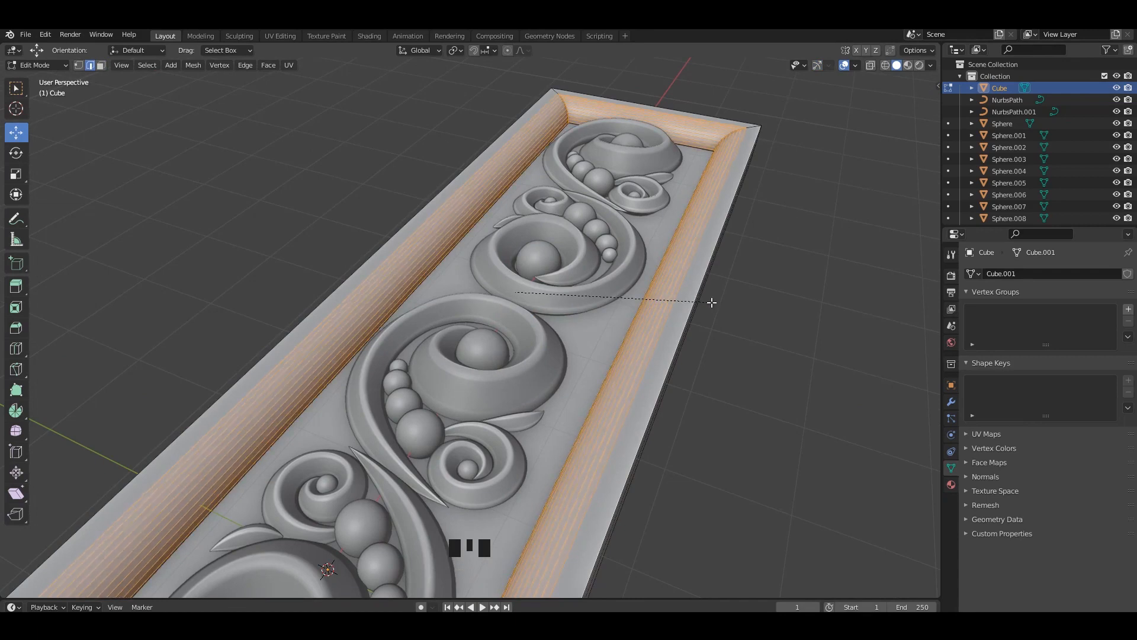
Give the frame's bevel a custom Cornice Molding profile with 19 segments
{"action": "left_click", "coordinate": [98, 586]}
{"action": "left_click", "coordinate": [164, 553]}
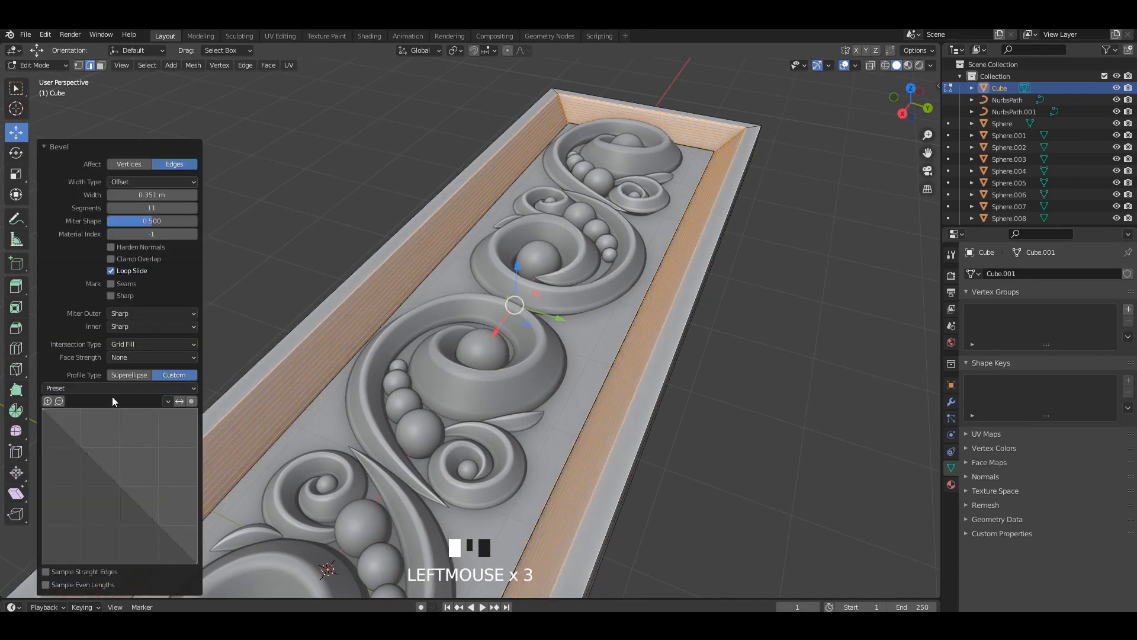
{"action": "left_click", "coordinate": [81, 435]}
{"action": "middle_click_drag", "start_coordinate": [106, 436], "coordinate": [176, 325]}
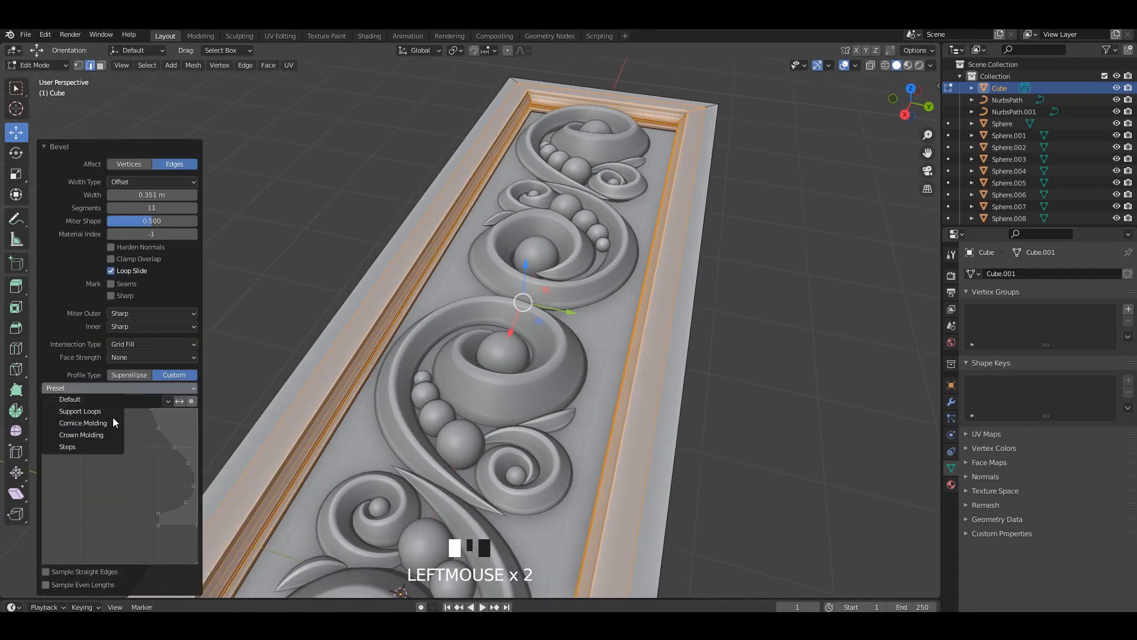
{"action": "left_click", "coordinate": [116, 422]}
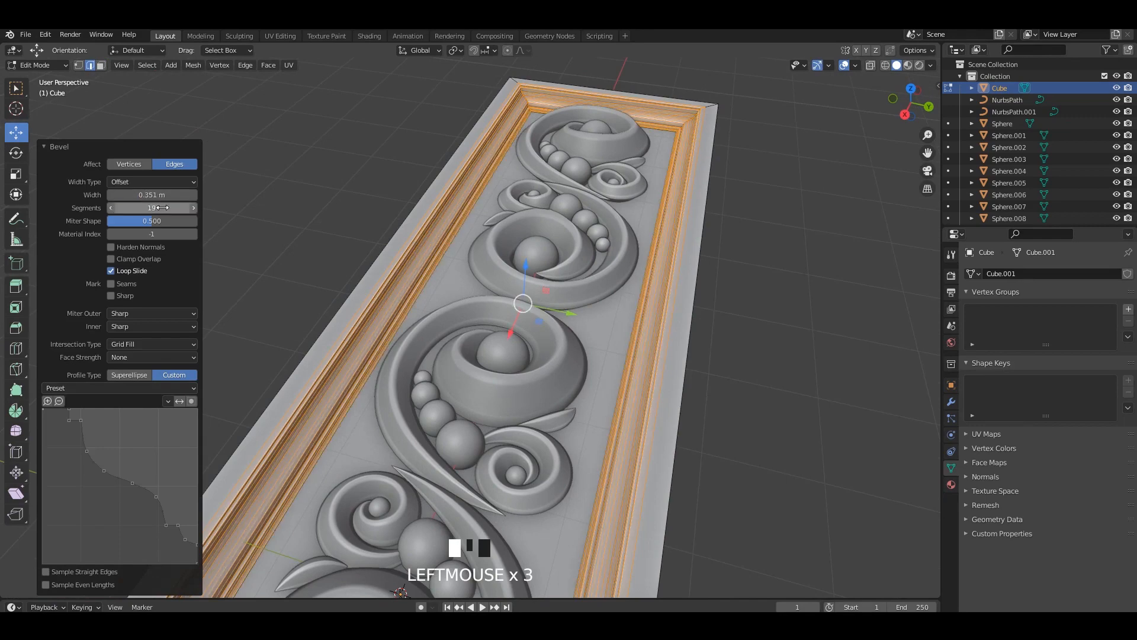
Reduce the width of the frame's cornice bevel so the molding fits the border, and finish editing the mesh
{"action": "middle_click_drag", "start_coordinate": [507, 153], "coordinate": [536, 297]}
{"action": "scroll", "coordinate": [632, 244], "scroll_direction": "up", "scroll_amount": 4}
{"action": "scroll", "coordinate": [536, 297], "scroll_direction": "up", "scroll_amount": 1}
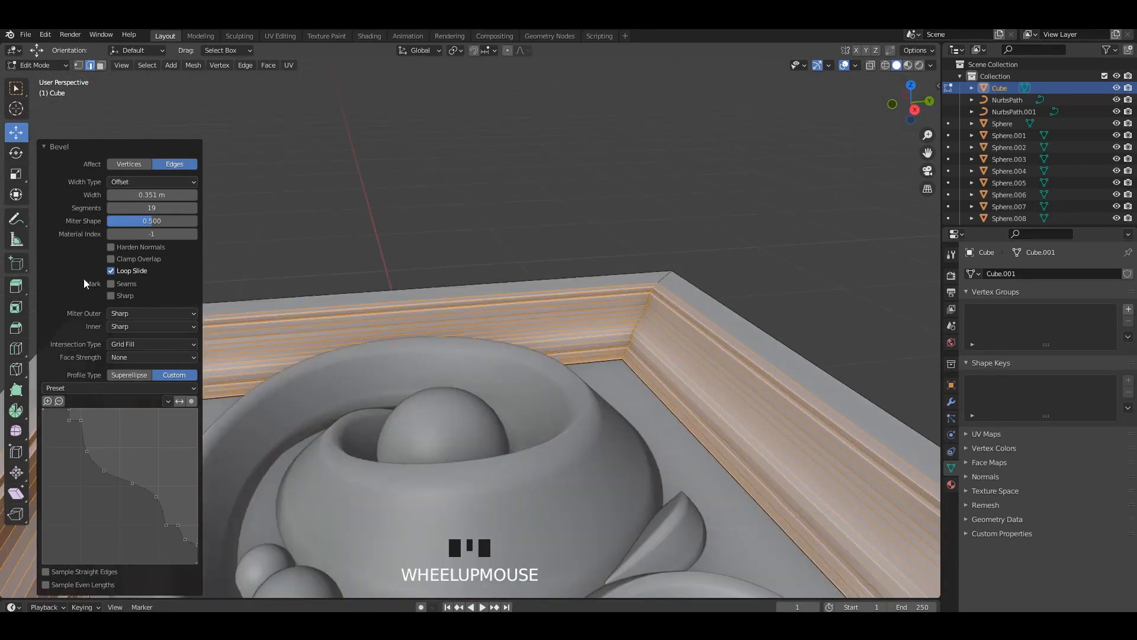
{"action": "mouse_move", "coordinate": [155, 195]}
{"action": "left_mouse_down"}
{"action": "mouse_move", "coordinate": [130, 195]}
{"action": "mouse_move", "coordinate": [155, 195]}
{"action": "left_mouse_up"}
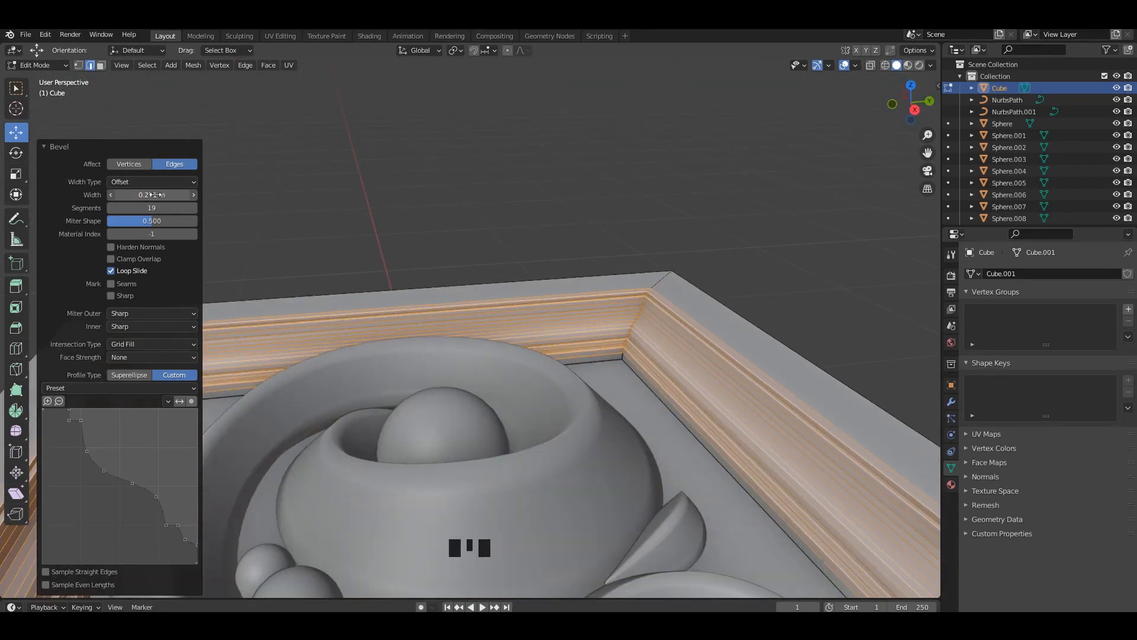
{"action": "key", "text": "Tab"}
Shade the framed panel smooth and enable Auto Smooth at 30°
{"action": "right_click", "coordinate": [646, 302]}
{"action": "left_click", "coordinate": [645, 301]}
{"action": "left_click", "coordinate": [1034, 494]}
{"action": "left_click", "coordinate": [741, 261]}
Select all objects, raise them about 0.414 m along Z onto the ground plane, and save the file
{"action": "middle_click_drag", "start_coordinate": [740, 261], "coordinate": [711, 356], "text": "alt"}
{"action": "scroll", "coordinate": [587, 193], "scroll_direction": "down", "scroll_amount": 6}
{"action": "middle_click_drag", "start_coordinate": [587, 193], "coordinate": [571, 222]}
{"action": "middle_click_drag", "start_coordinate": [572, 222], "coordinate": [627, 250], "text": "shift"}
{"action": "scroll", "coordinate": [627, 250], "scroll_direction": "up", "scroll_amount": 3}
{"action": "key", "text": "a"}
{"action": "left_click_drag", "start_coordinate": [485, 307], "coordinate": [485, 276]}
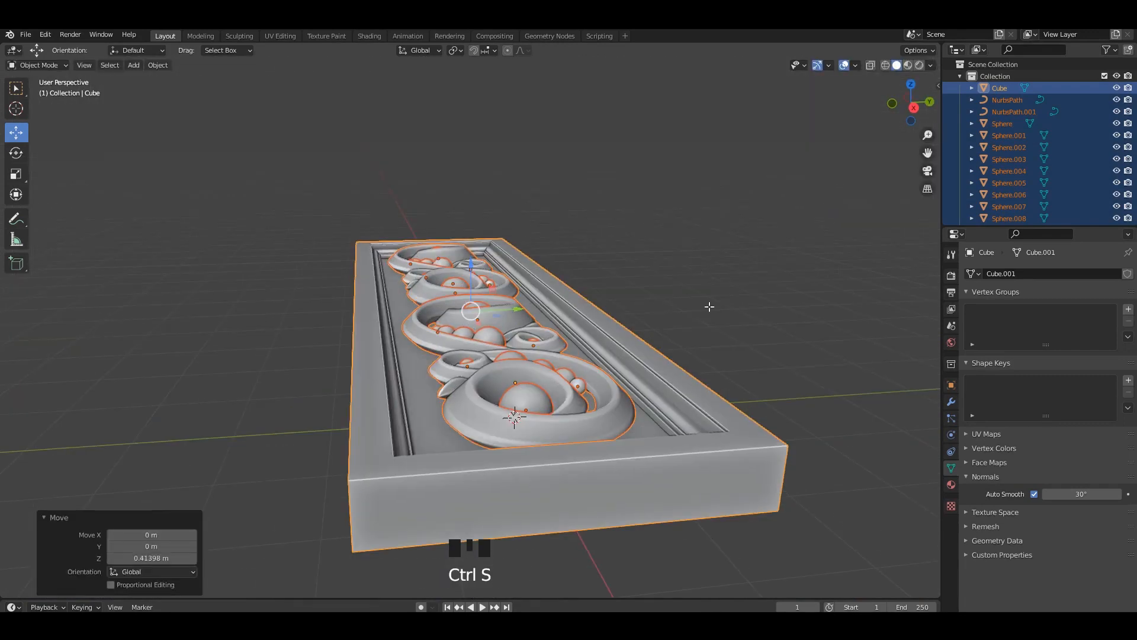
{"action": "middle_click_drag", "start_coordinate": [593, 272], "coordinate": [623, 256]}
{"action": "key", "text": "ctrl+s"}
Switch to the Animation workspace, frame the panel in the narrow viewport and shrink the Dope Sheet to enlarge the viewports
{"action": "left_click", "coordinate": [372, 37]}
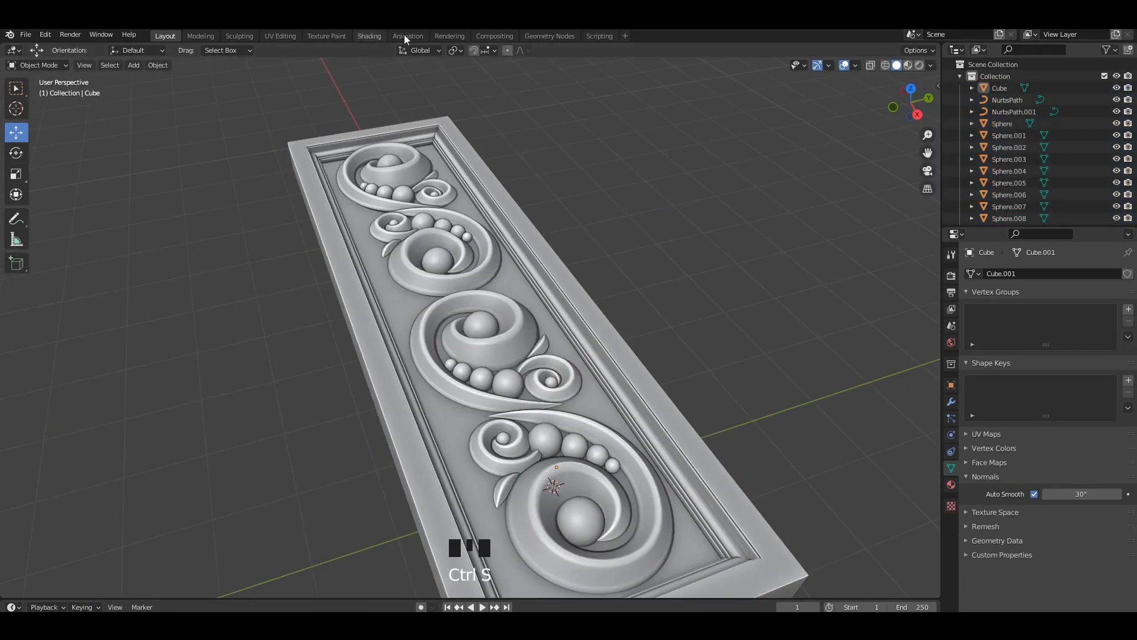
{"action": "left_click", "coordinate": [411, 36]}
{"action": "middle_click_drag", "start_coordinate": [553, 211], "coordinate": [569, 225]}
{"action": "middle_click_drag", "start_coordinate": [142, 225], "coordinate": [154, 211], "text": "alt"}
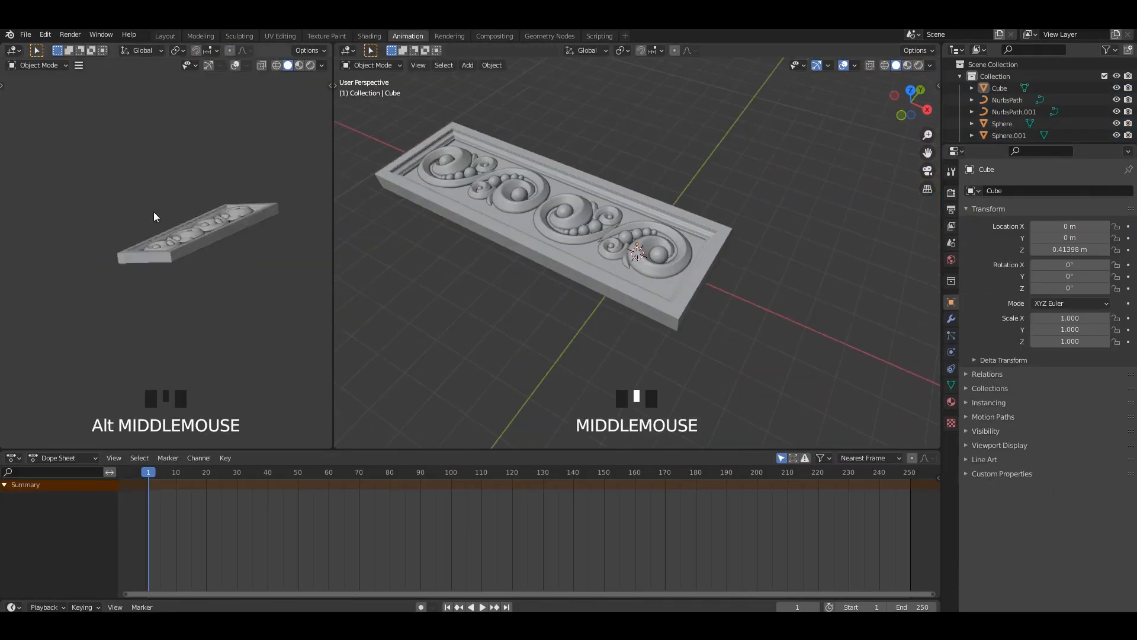
{"action": "middle_click_drag", "start_coordinate": [320, 289], "coordinate": [266, 320]}
{"action": "middle_click_drag", "start_coordinate": [267, 320], "coordinate": [195, 275], "text": "shift"}
{"action": "scroll", "coordinate": [255, 275], "scroll_direction": "up", "scroll_amount": 3}
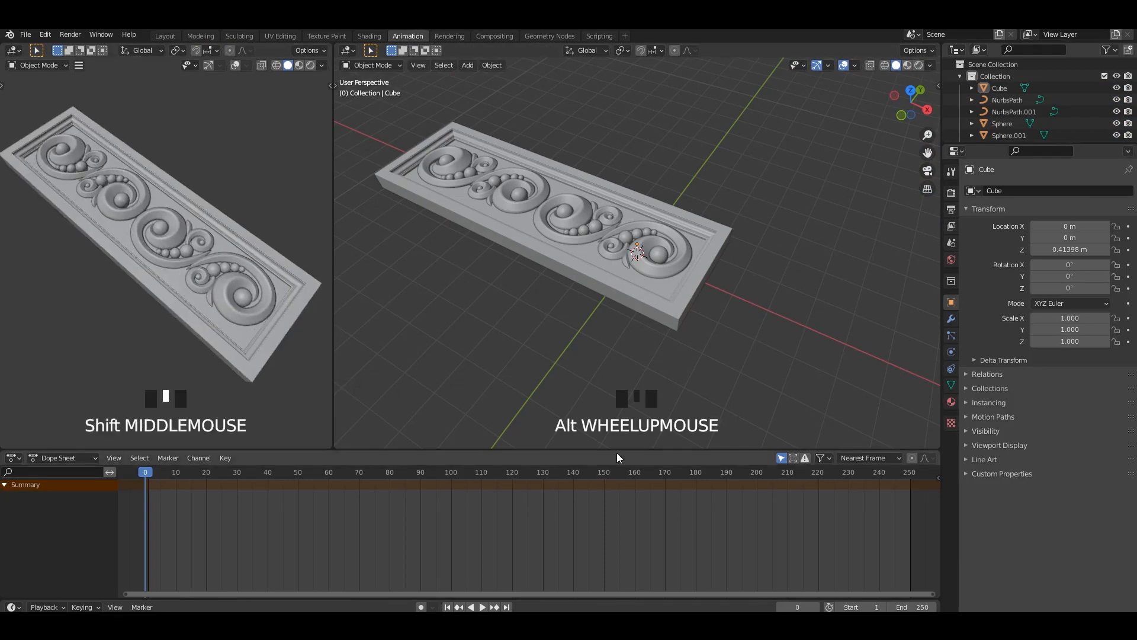
{"action": "left_click_drag", "start_coordinate": [618, 449], "coordinate": [628, 584]}
{"action": "middle_click_drag", "start_coordinate": [237, 278], "coordinate": [155, 267]}
Split the main viewport horizontally and turn the new lower area into a Shader Editor with its sidebar hidden
{"action": "left_click", "coordinate": [348, 50]}
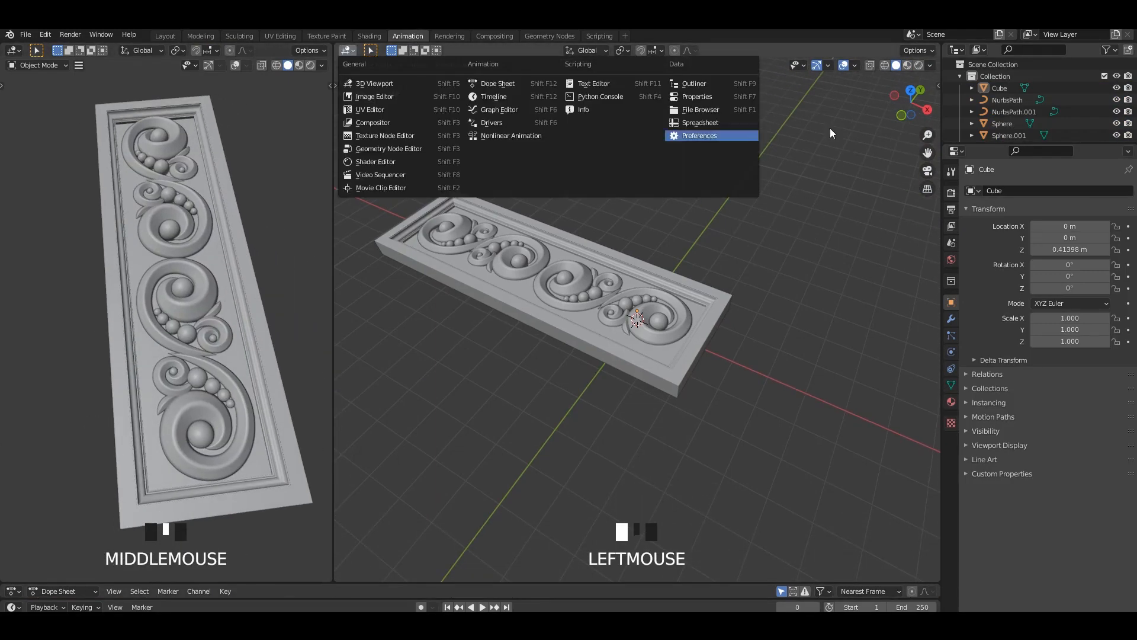
{"action": "left_click", "coordinate": [911, 115]}
{"action": "left_click_drag", "start_coordinate": [938, 44], "coordinate": [936, 327]}
{"action": "middle_click_drag", "start_coordinate": [592, 267], "coordinate": [510, 299]}
{"action": "scroll", "coordinate": [510, 300], "scroll_direction": "down", "scroll_amount": 2}
{"action": "left_click", "coordinate": [349, 335]}
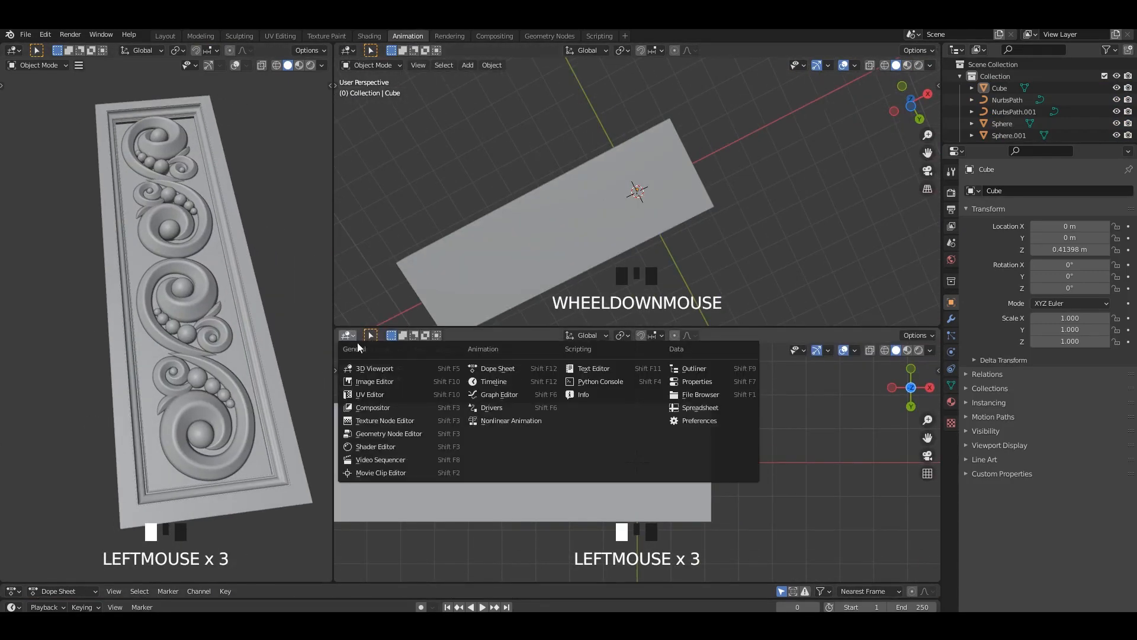
{"action": "left_click", "coordinate": [349, 335]}
{"action": "left_click", "coordinate": [384, 438]}
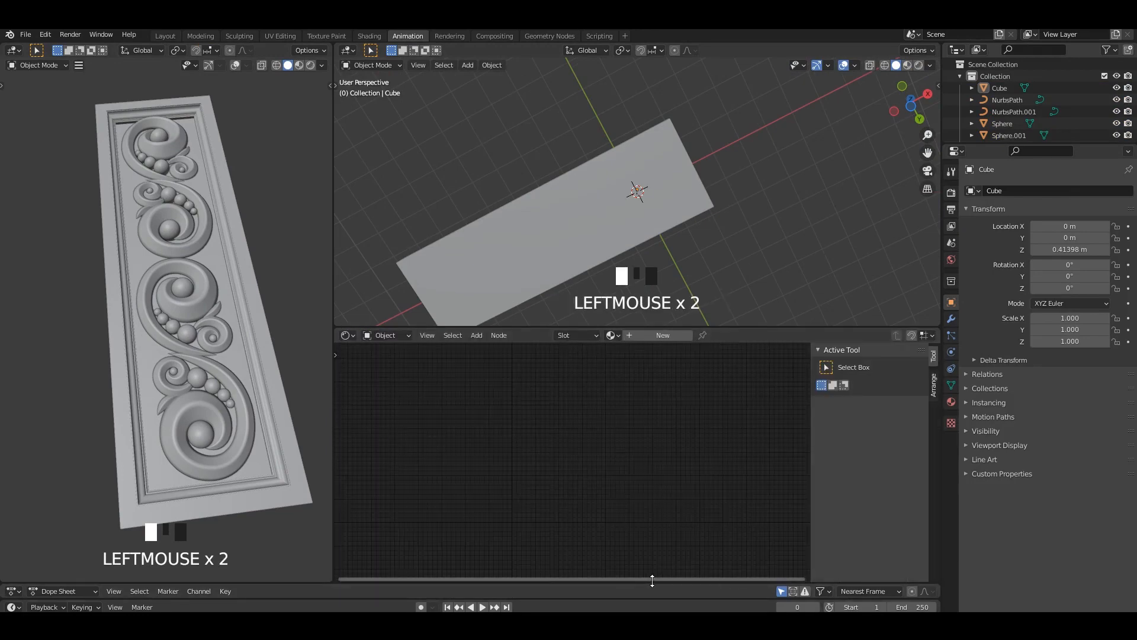
{"action": "key", "text": "n"}
{"action": "scroll", "coordinate": [219, 301], "scroll_direction": "down", "scroll_amount": 2}
Select all objects and move them about 3.46 m along X to center the panel on the world origin
{"action": "middle_click_drag", "start_coordinate": [219, 301], "coordinate": [260, 278]}
{"action": "scroll", "coordinate": [634, 246], "scroll_direction": "down", "scroll_amount": 2}
{"action": "middle_click_drag", "start_coordinate": [635, 246], "coordinate": [624, 178], "text": "alt"}
{"action": "scroll", "coordinate": [635, 205], "scroll_direction": "down", "scroll_amount": 2}
{"action": "middle_click_drag", "start_coordinate": [636, 206], "coordinate": [695, 190], "text": "shift"}
{"action": "scroll", "coordinate": [661, 202], "scroll_direction": "up", "scroll_amount": 4}
{"action": "key", "text": "a"}
{"action": "middle_click_drag", "start_coordinate": [592, 192], "coordinate": [567, 197], "text": "alt"}
{"action": "key", "text": "t"}
{"action": "left_click", "coordinate": [350, 136]}
{"action": "left_click_drag", "start_coordinate": [619, 193], "coordinate": [700, 190]}
{"action": "left_click", "coordinate": [491, 150]}
{"action": "middle_click_drag", "start_coordinate": [533, 220], "coordinate": [542, 200]}
{"action": "middle_click_drag", "start_coordinate": [542, 200], "coordinate": [545, 197], "text": "shift"}
{"action": "scroll", "coordinate": [545, 197], "scroll_direction": "up", "scroll_amount": 5}
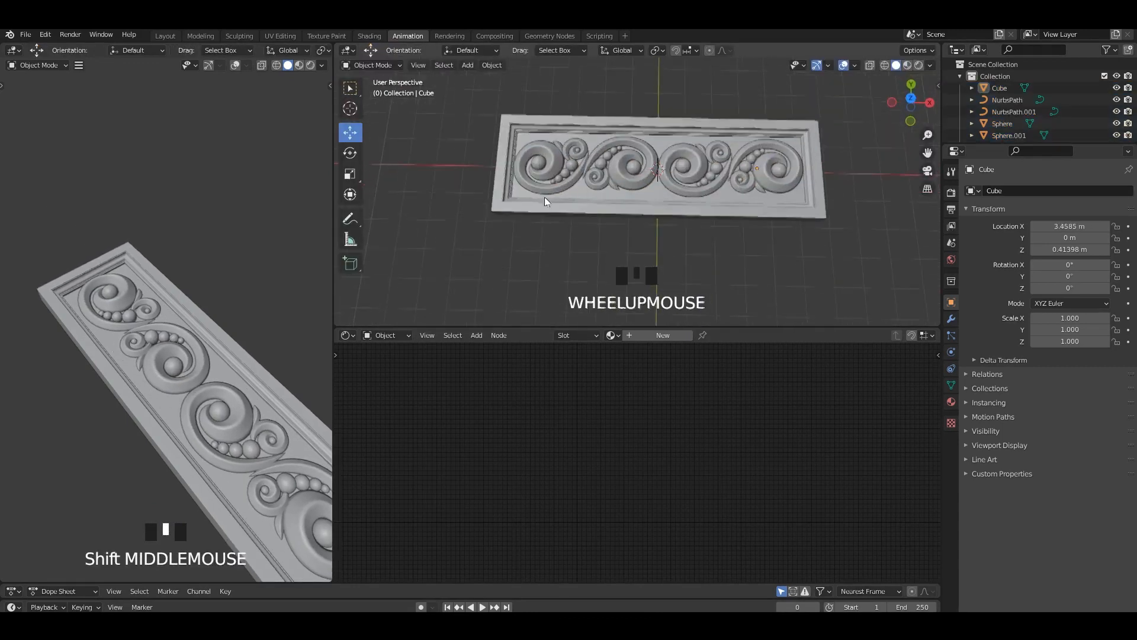
Enable Cavity shading in the narrow viewport to emphasize the ornament's relief
{"action": "middle_click_drag", "start_coordinate": [594, 232], "coordinate": [589, 215], "text": "shift"}
{"action": "scroll", "coordinate": [589, 215], "scroll_direction": "down", "scroll_amount": 1}
{"action": "middle_click_drag", "start_coordinate": [262, 285], "coordinate": [196, 284], "text": "alt"}
{"action": "mouse_move", "coordinate": [196, 284]}
{"action": "middle_mouse_down", "text": "alt"}
{"action": "mouse_move", "coordinate": [205, 313]}
{"action": "mouse_move", "coordinate": [202, 201]}
{"action": "middle_mouse_up", "text": "alt"}
{"action": "scroll", "coordinate": [187, 286], "scroll_direction": "up", "scroll_amount": 2}
{"action": "left_click", "coordinate": [322, 65]}
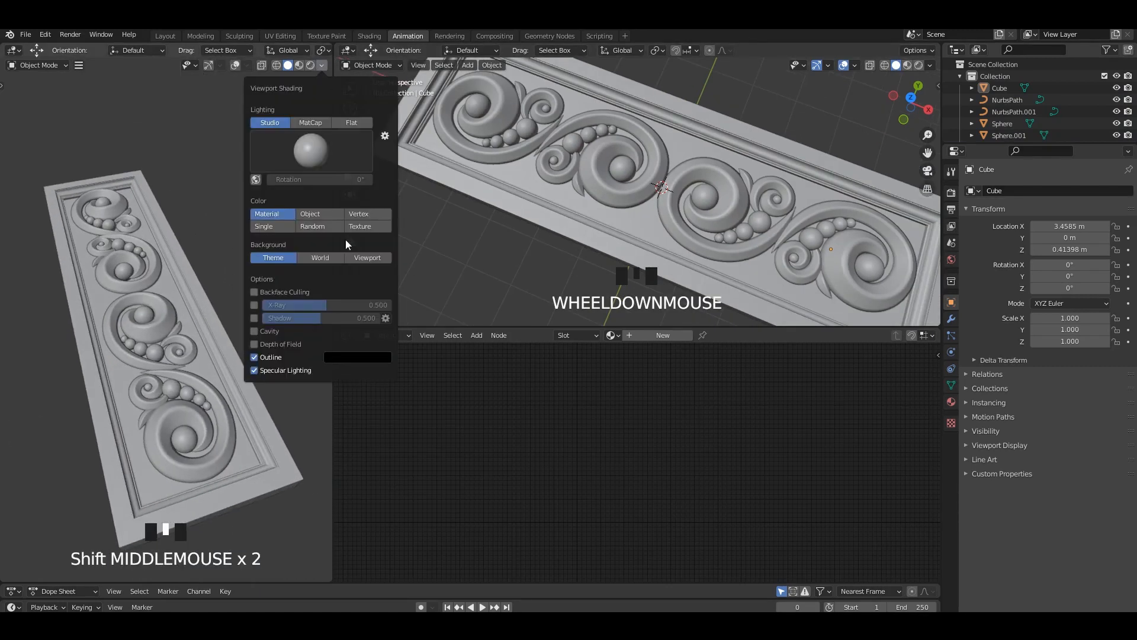
{"action": "left_click", "coordinate": [255, 331]}
{"action": "left_click", "coordinate": [359, 369]}
{"action": "middle_click_drag", "start_coordinate": [190, 249], "coordinate": [197, 225]}
{"action": "middle_click_drag", "start_coordinate": [649, 226], "coordinate": [720, 209]}
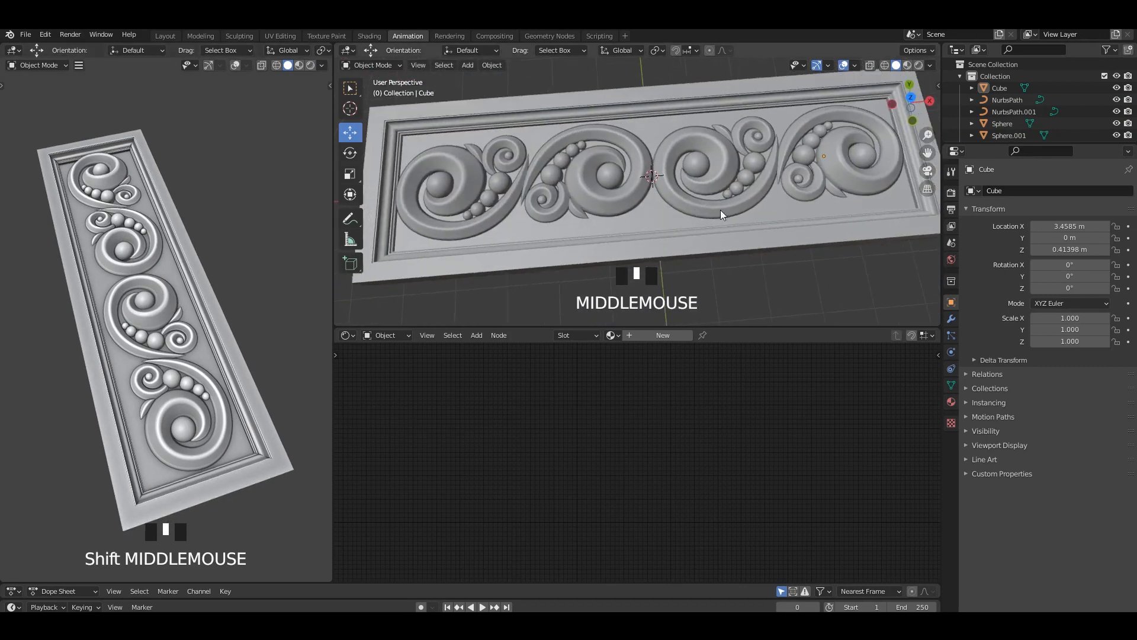
Select one of the scroll curves and give it a new material
{"action": "left_click", "coordinate": [720, 207]}
{"action": "left_click", "coordinate": [675, 335]}
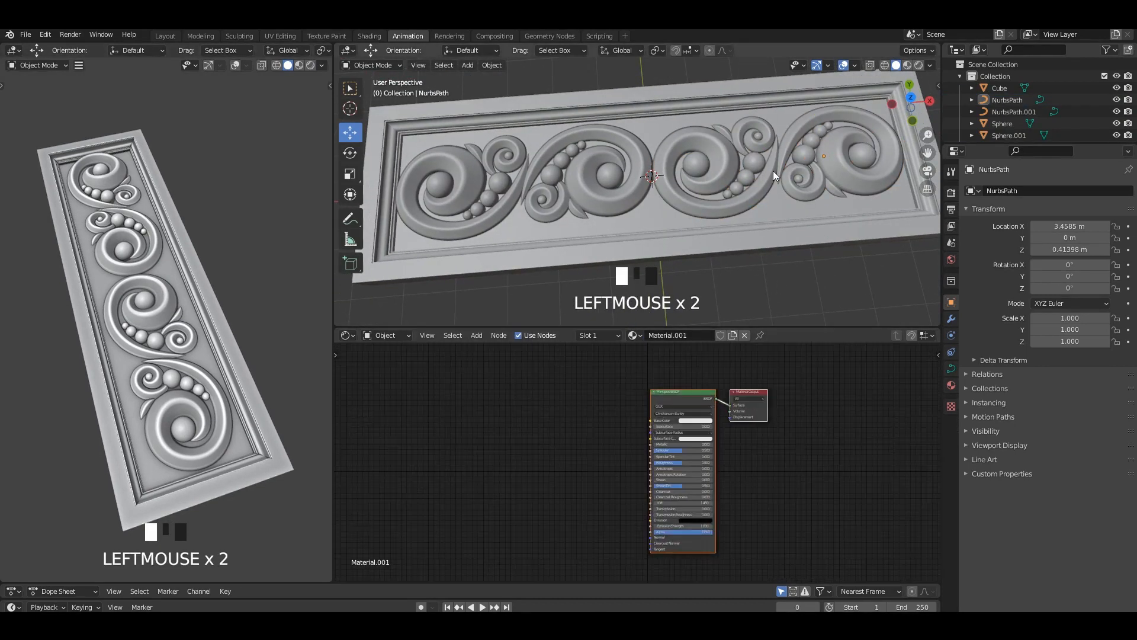
{"action": "scroll", "coordinate": [688, 155], "scroll_direction": "down", "scroll_amount": 4}
Add a camera, align it to the top view of the panel and save the file
{"action": "mouse_move", "coordinate": [397, 296]}
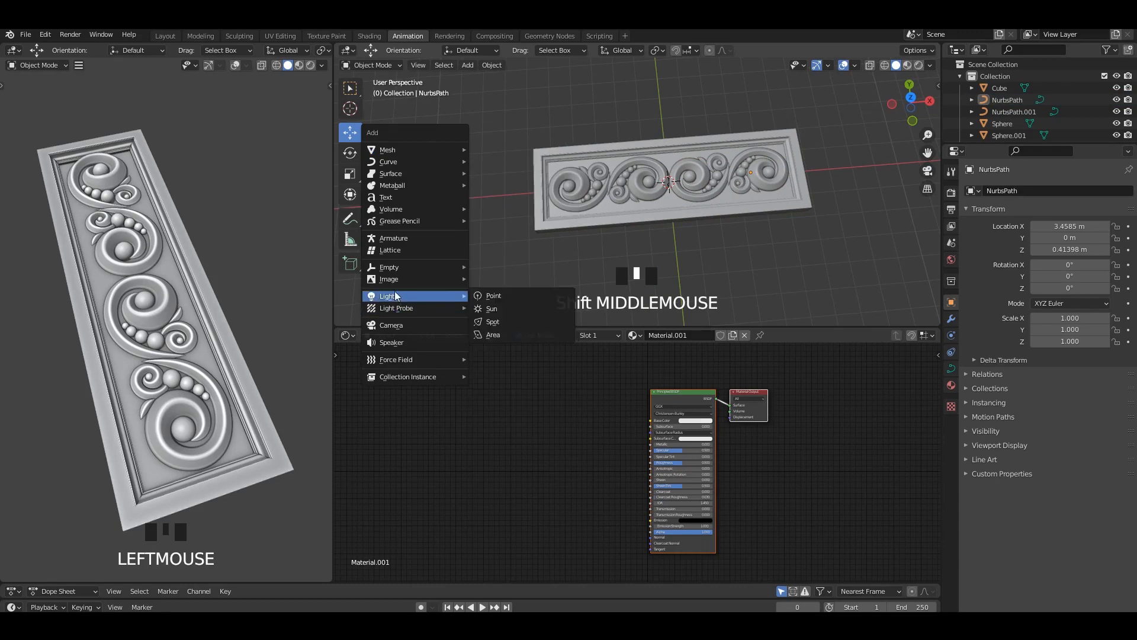
{"action": "left_click", "coordinate": [386, 325]}
{"action": "middle_click_drag", "start_coordinate": [719, 188], "coordinate": [657, 206], "text": "alt"}
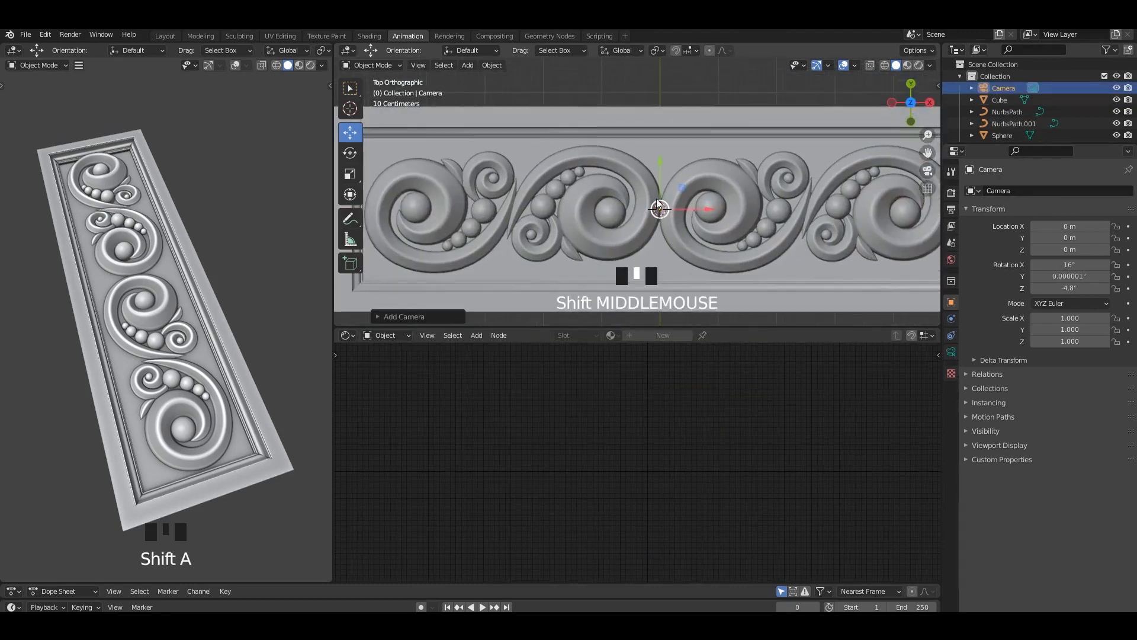
{"action": "scroll", "coordinate": [656, 205], "scroll_direction": "down", "scroll_amount": 1}
{"action": "key", "text": "ctrl+alt+KP_0"}
{"action": "key", "text": "ctrl+s"}
Set the camera's lens type to Orthographic and show the camera view in the narrow viewport
{"action": "left_click", "coordinate": [951, 352]}
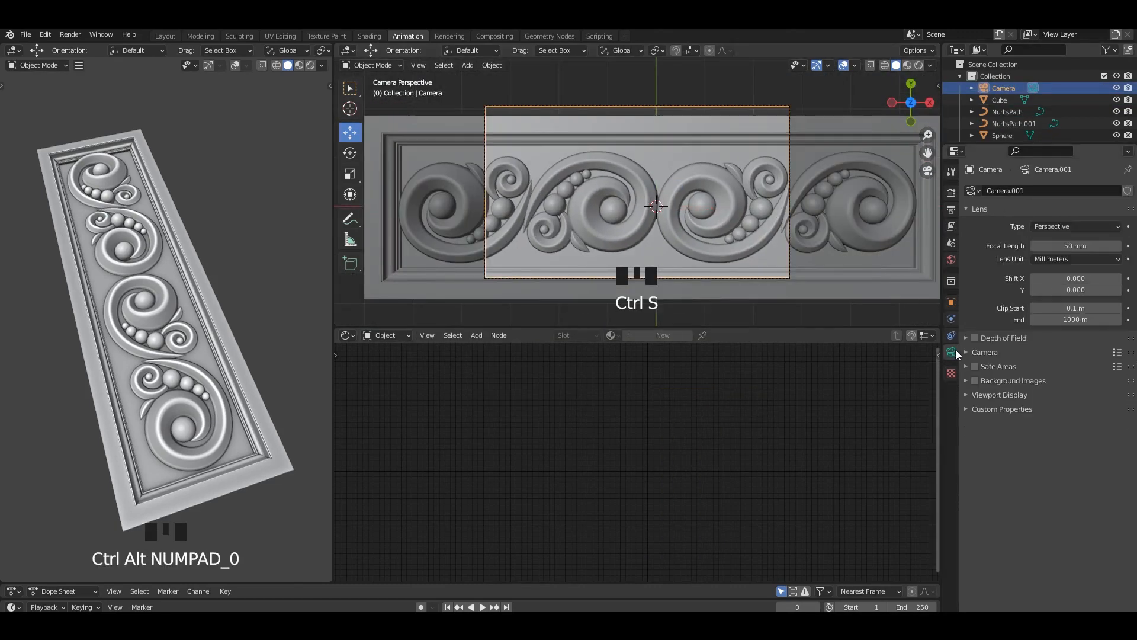
{"action": "left_click", "coordinate": [1061, 225]}
{"action": "left_click", "coordinate": [1061, 255]}
{"action": "left_click", "coordinate": [235, 247]}
{"action": "key", "text": "KP_0"}
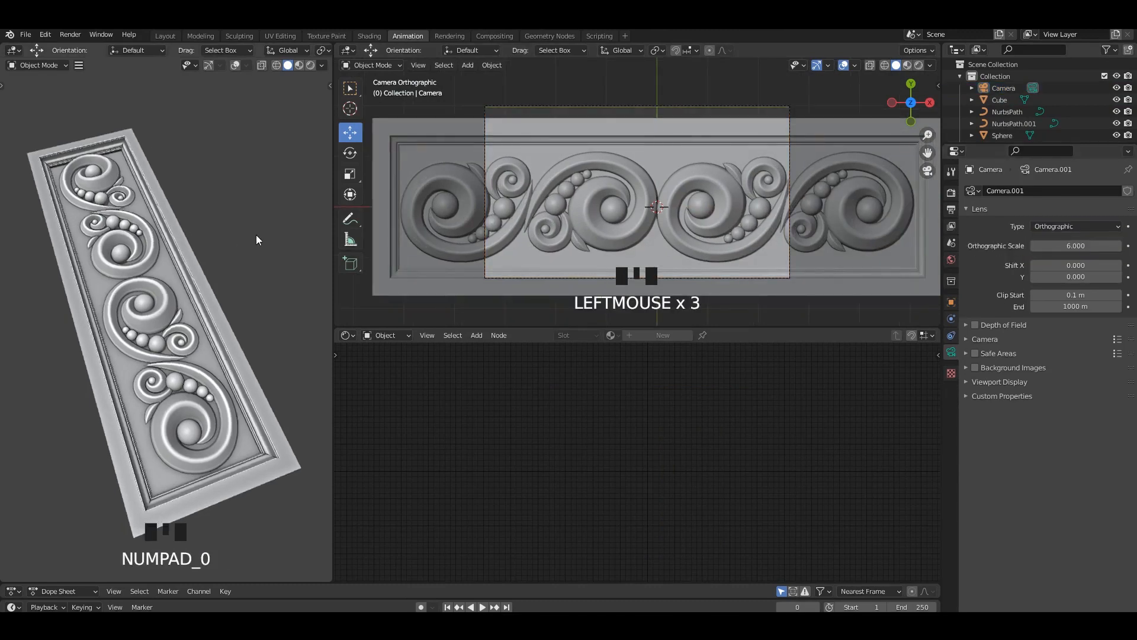
{"action": "scroll", "coordinate": [256, 234], "scroll_direction": "down", "scroll_amount": 3}
{"action": "scroll", "coordinate": [254, 230], "scroll_direction": "up", "scroll_amount": 2}
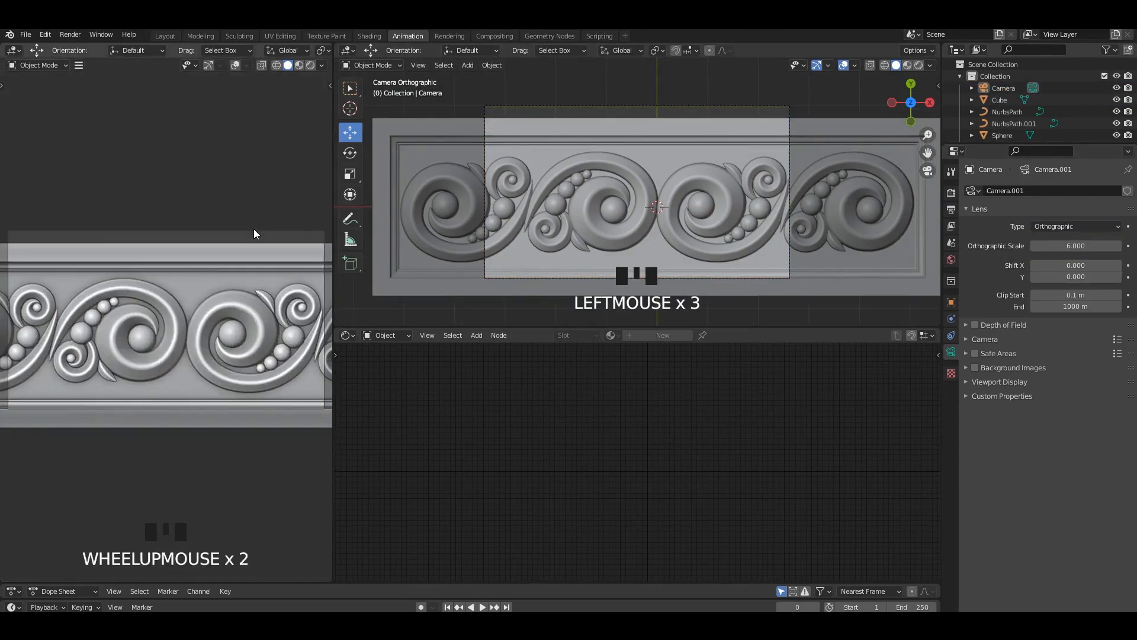
{"action": "key", "text": "n"}
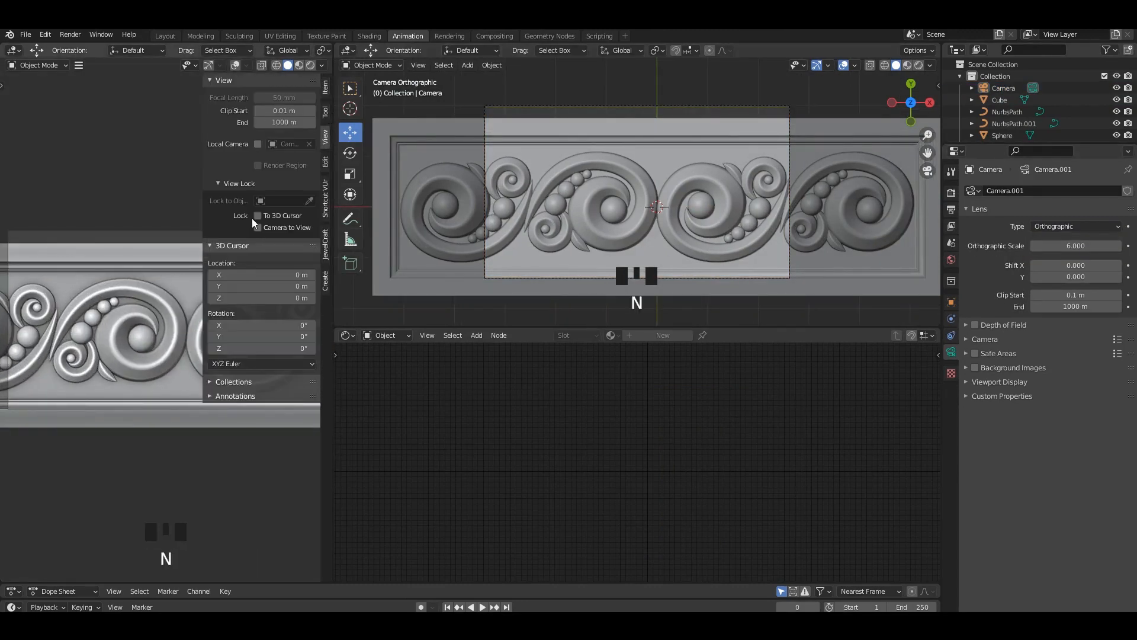
{"action": "key", "text": "n"}
{"action": "scroll", "coordinate": [172, 306], "scroll_direction": "down", "scroll_amount": 3}
{"action": "scroll", "coordinate": [171, 304], "scroll_direction": "up", "scroll_amount": 4}
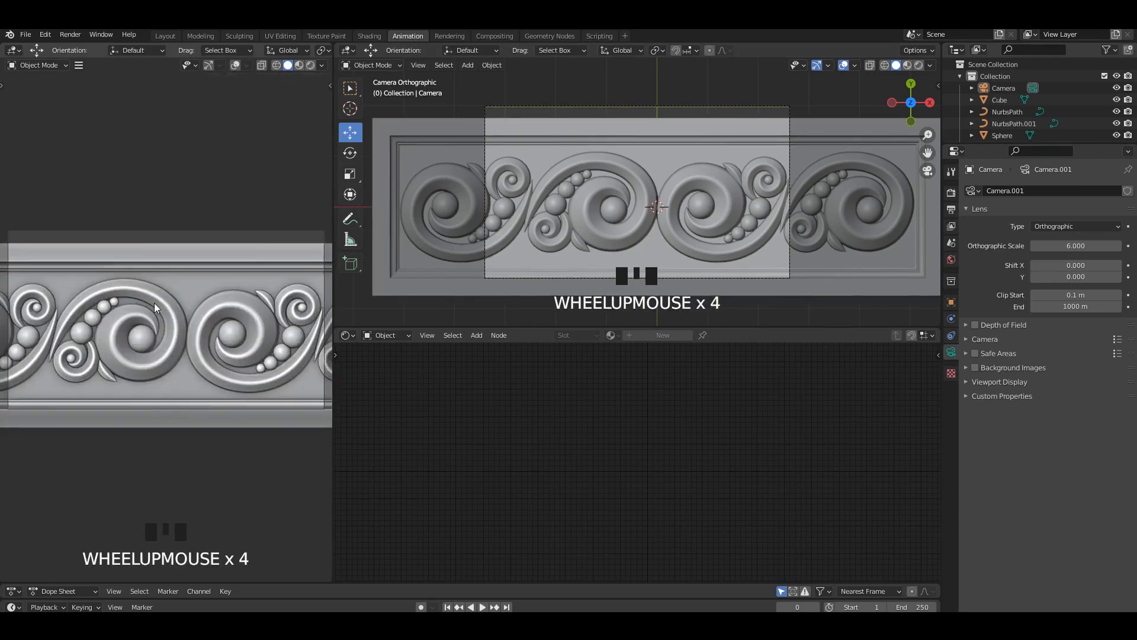
In the right side view, select the camera, move it toward the panel's center line and lower it closer to the ornament
{"action": "scroll", "coordinate": [695, 177], "scroll_direction": "down", "scroll_amount": 2}
{"action": "scroll", "coordinate": [680, 166], "scroll_direction": "down", "scroll_amount": 2}
{"action": "middle_click_drag", "start_coordinate": [680, 165], "coordinate": [645, 130], "text": "shift"}
{"action": "left_click", "coordinate": [652, 98]}
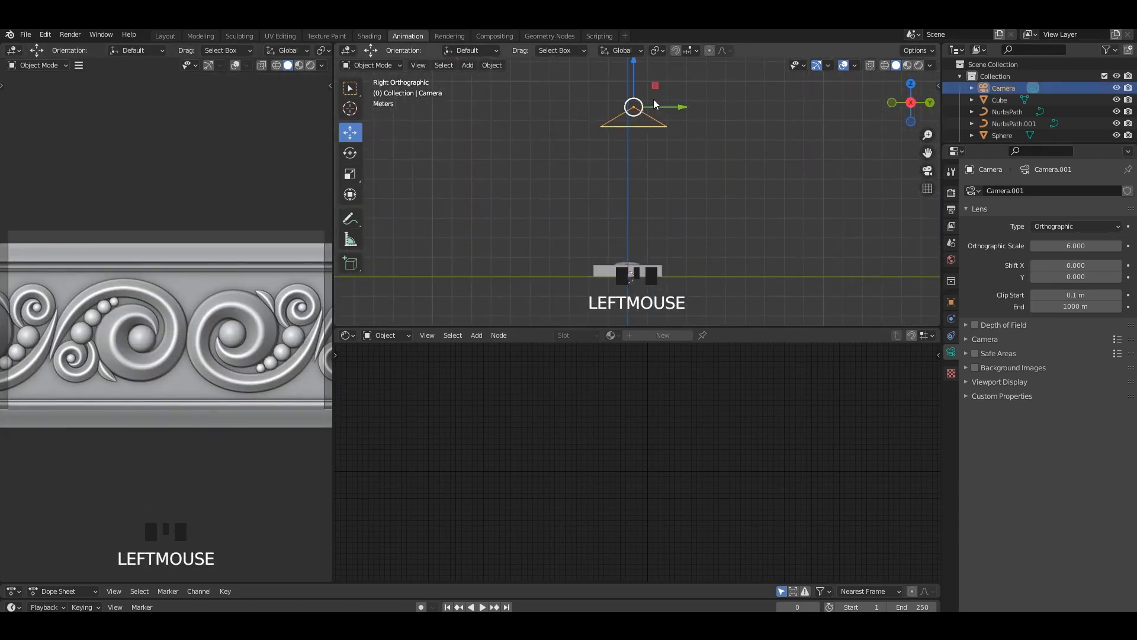
{"action": "mouse_move", "coordinate": [653, 98]}
{"action": "left_mouse_down"}
{"action": "mouse_move", "coordinate": [660, 107]}
{"action": "mouse_move", "coordinate": [631, 95]}
{"action": "left_mouse_up"}
{"action": "scroll", "coordinate": [633, 119], "scroll_direction": "down", "scroll_amount": 1}
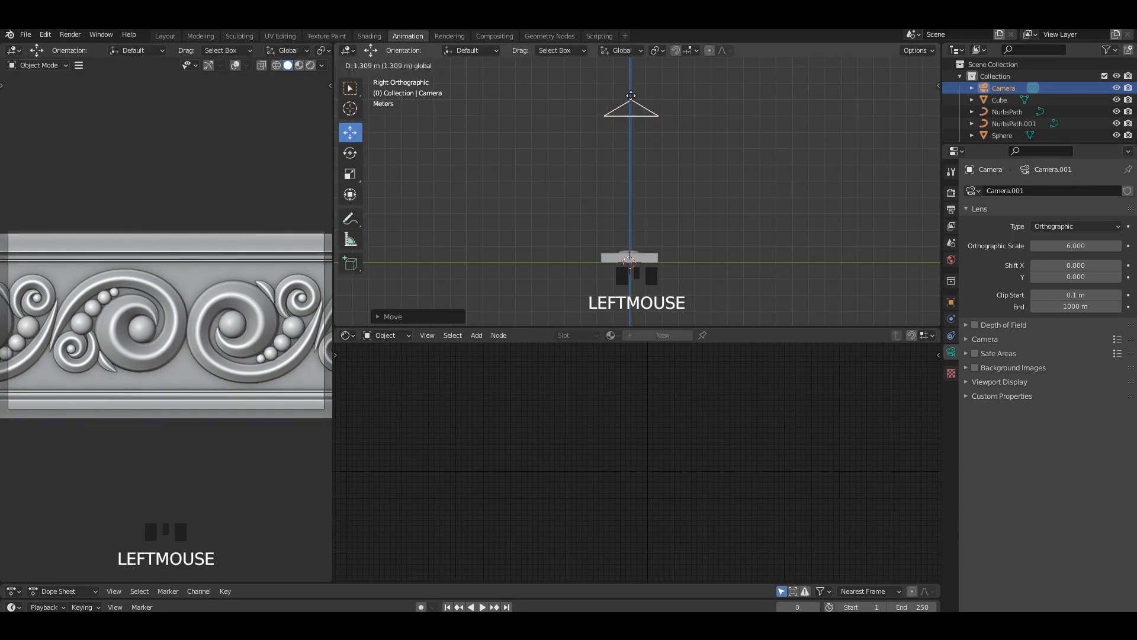
{"action": "left_click_drag", "start_coordinate": [634, 186], "coordinate": [634, 220]}
{"action": "scroll", "coordinate": [650, 159], "scroll_direction": "up", "scroll_amount": 4}
{"action": "middle_click_drag", "start_coordinate": [649, 159], "coordinate": [649, 122], "text": "shift"}
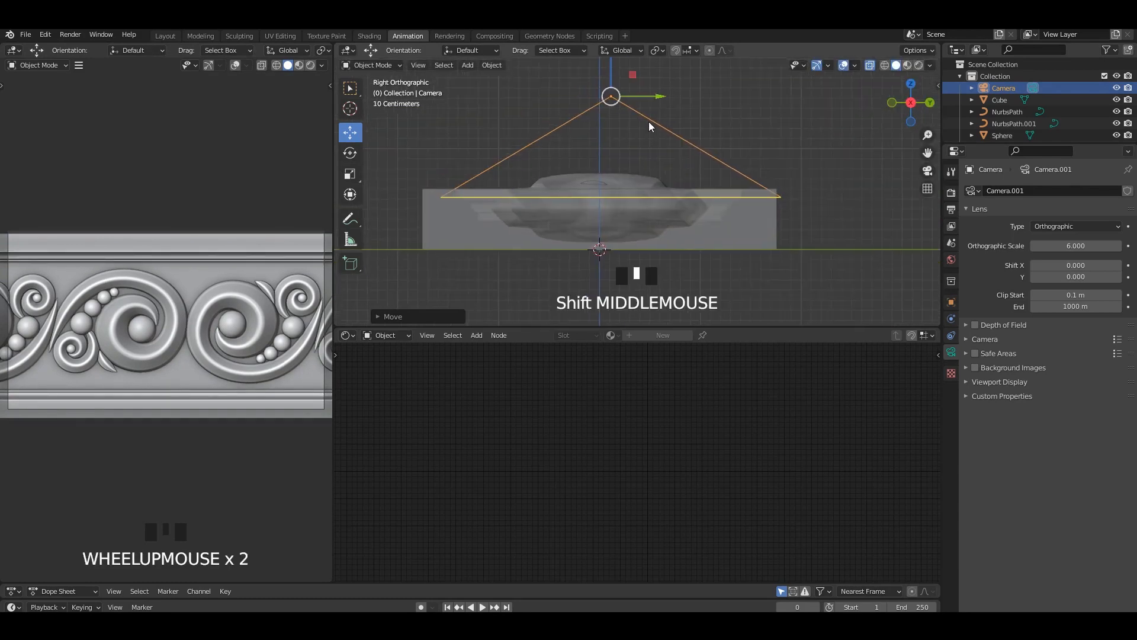
Align the camera with the panel's center line along Y, lower it to just above the ornament and save the file
{"action": "left_click_drag", "start_coordinate": [649, 122], "coordinate": [642, 109]}
{"action": "key", "text": "s"}
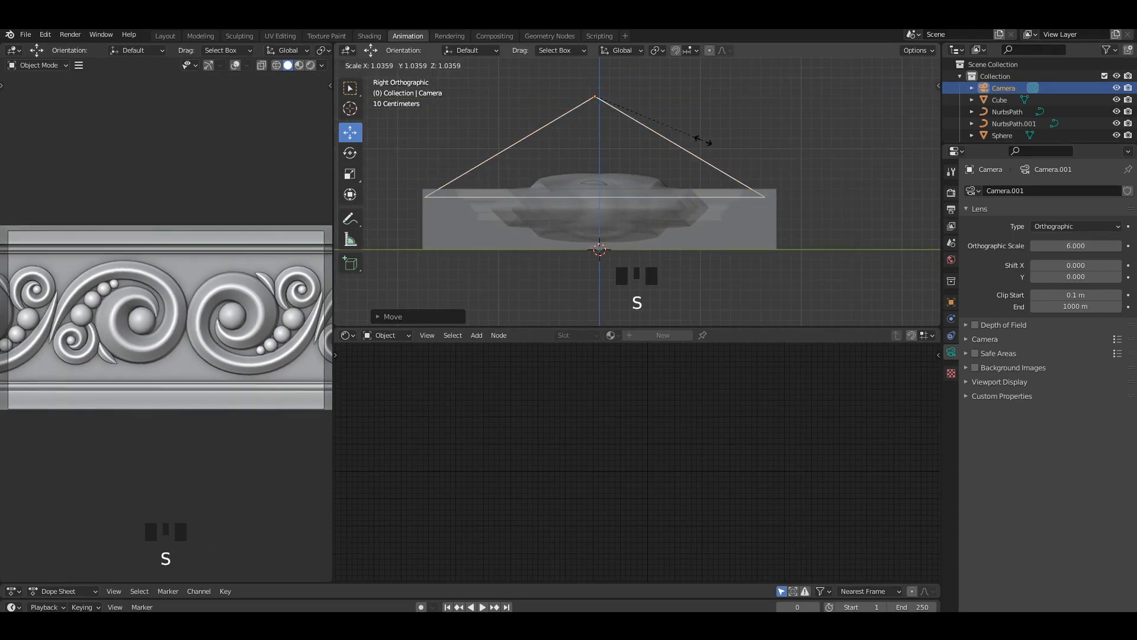
{"action": "right_click", "coordinate": [704, 140]}
{"action": "scroll", "coordinate": [620, 131], "scroll_direction": "down", "scroll_amount": 1}
{"action": "middle_click_drag", "start_coordinate": [621, 131], "coordinate": [619, 162], "text": "shift"}
{"action": "left_click_drag", "start_coordinate": [601, 118], "coordinate": [609, 152]}
{"action": "key", "text": "ctrl+s"}
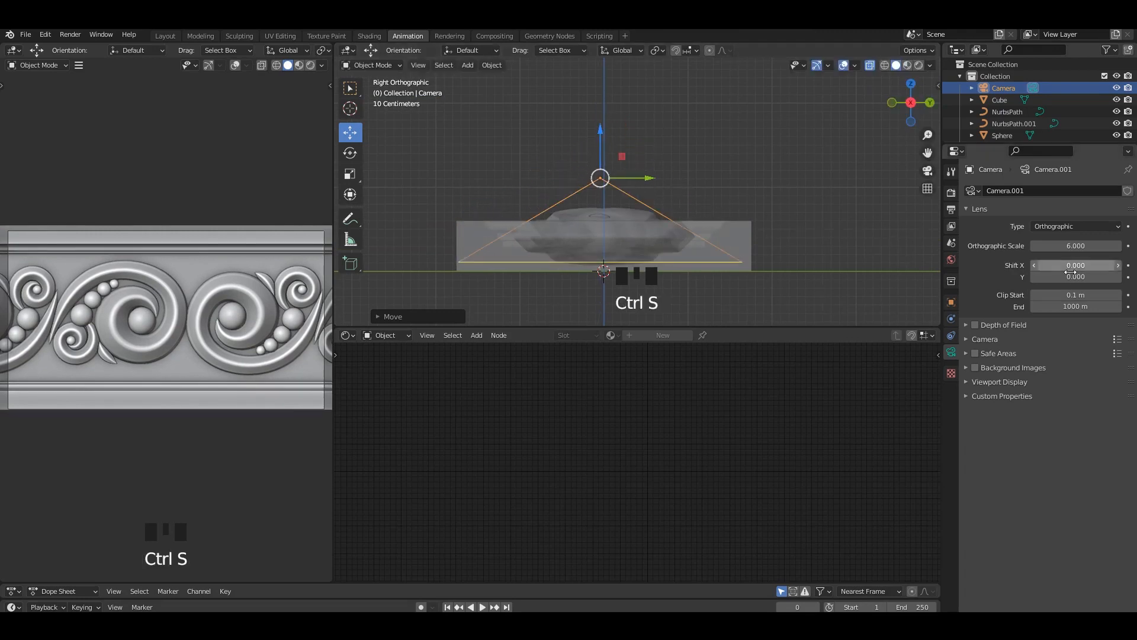
Set the camera's orthographic scale to 11.480 and center the camera over the panel so the whole frame fits
{"action": "left_click_drag", "start_coordinate": [1075, 245], "coordinate": [1108, 245]}
{"action": "scroll", "coordinate": [663, 220], "scroll_direction": "down", "scroll_amount": 4}
{"action": "middle_click_drag", "start_coordinate": [704, 186], "coordinate": [659, 210], "text": "alt"}
{"action": "left_click_drag", "start_coordinate": [624, 211], "coordinate": [609, 208]}
{"action": "left_click_drag", "start_coordinate": [1076, 246], "coordinate": [1090, 246], "text": "shift"}
{"action": "mouse_move", "coordinate": [658, 174]}
{"action": "left_mouse_down"}
{"action": "mouse_move", "coordinate": [663, 187]}
{"action": "mouse_move", "coordinate": [665, 178]}
{"action": "left_mouse_up"}
{"action": "left_click", "coordinate": [658, 164]}
Turn off X-ray in the main viewport and display the camera view in Material Preview shading
{"action": "middle_click_drag", "start_coordinate": [658, 165], "coordinate": [720, 209]}
{"action": "key", "text": "alt+z"}
{"action": "mouse_move", "coordinate": [756, 122]}
{"action": "middle_mouse_down"}
{"action": "mouse_move", "coordinate": [789, 140]}
{"action": "mouse_move", "coordinate": [705, 142]}
{"action": "middle_mouse_up"}
{"action": "left_click", "coordinate": [311, 64]}
{"action": "left_click", "coordinate": [310, 64]}
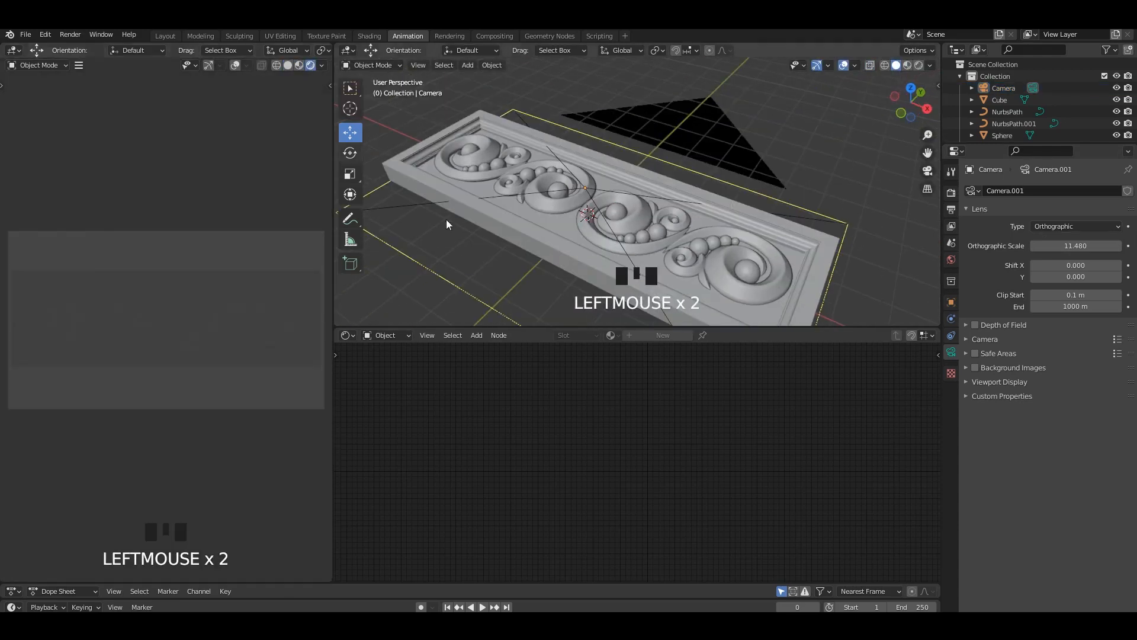
{"action": "mouse_move", "coordinate": [446, 219]}
{"action": "middle_mouse_down"}
{"action": "mouse_move", "coordinate": [560, 189]}
{"action": "mouse_move", "coordinate": [304, 70]}
{"action": "middle_mouse_up"}
{"action": "left_click", "coordinate": [300, 65]}
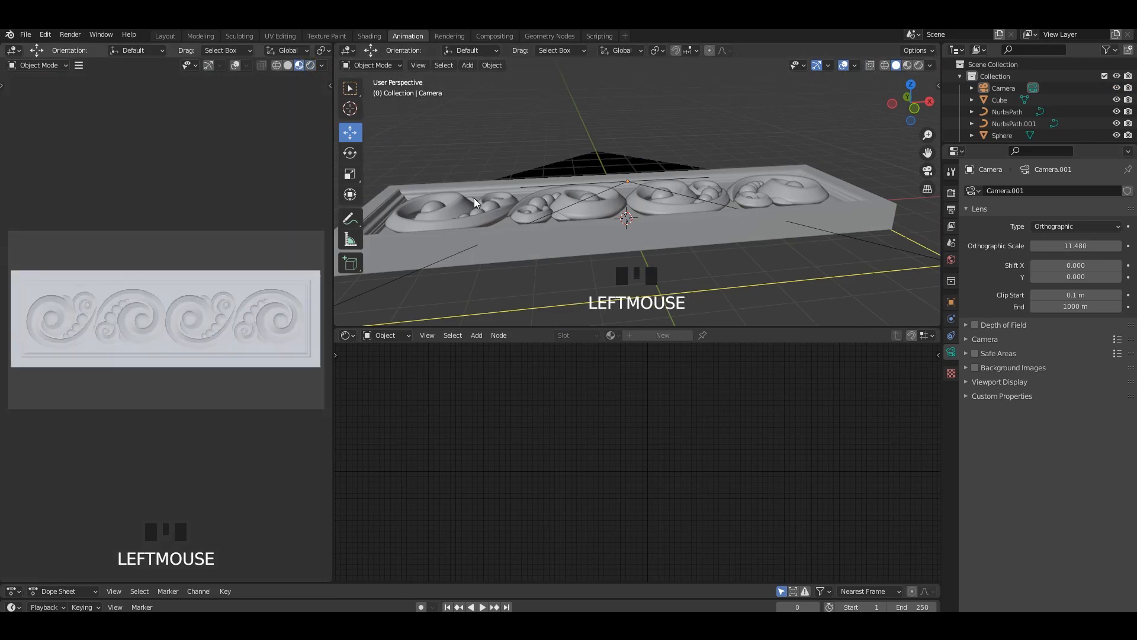
Enable Ambient Occlusion with a distance of 2 m, Bloom and Screen Space Reflections in the Eevee render settings
{"action": "left_click", "coordinate": [951, 193]}
{"action": "left_click", "coordinate": [975, 271]}
{"action": "left_click", "coordinate": [1034, 273]}
{"action": "left_click", "coordinate": [1071, 288]}
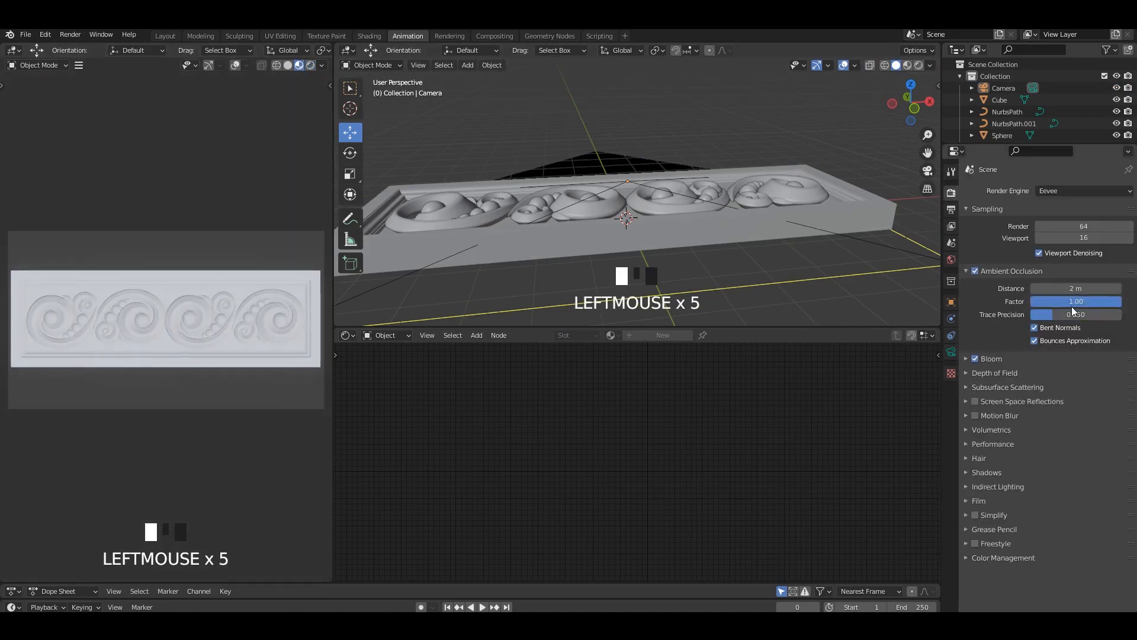
{"action": "left_click", "coordinate": [1011, 271]}
Set the color management Look to Very High Contrast
{"action": "left_click", "coordinate": [1003, 484]}
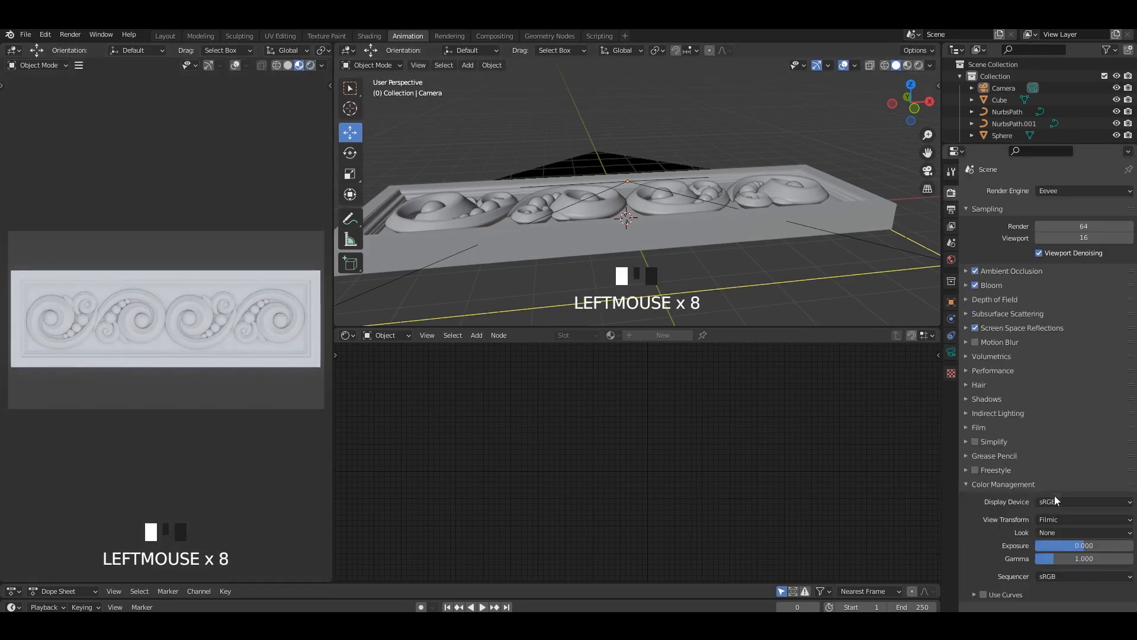
{"action": "left_click", "coordinate": [1084, 532]}
{"action": "left_click", "coordinate": [1072, 507]}
Select the scroll curve with the new material and delete the Principled BSDF node from its node tree
{"action": "middle_click_drag", "start_coordinate": [684, 119], "coordinate": [731, 179]}
{"action": "scroll", "coordinate": [599, 145], "scroll_direction": "up", "scroll_amount": 2}
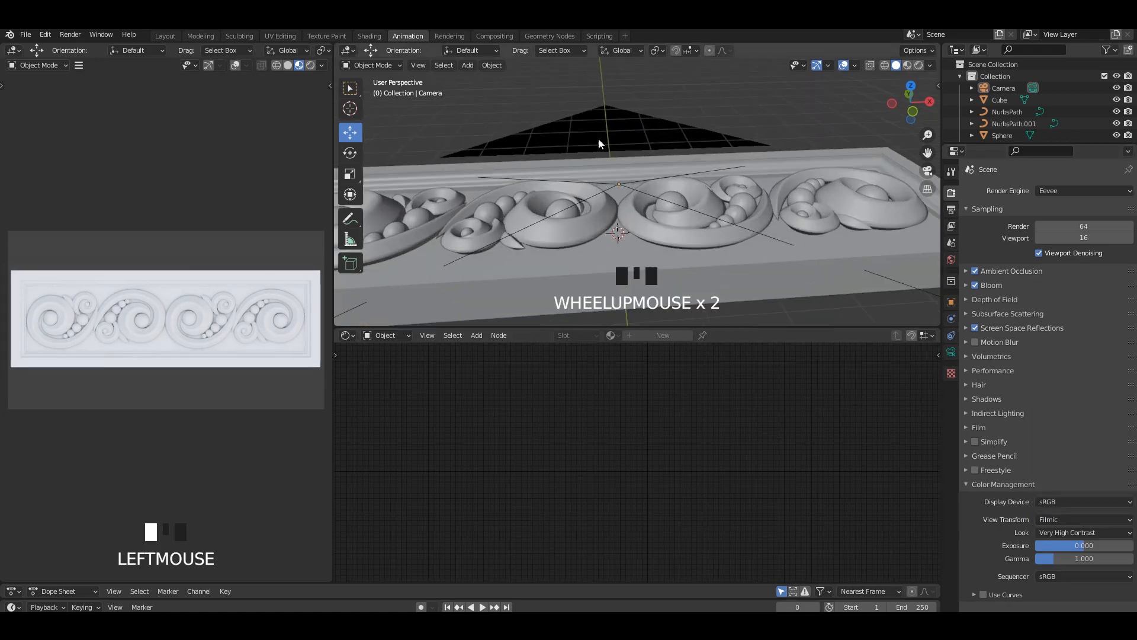
{"action": "middle_click_drag", "start_coordinate": [599, 144], "coordinate": [699, 220]}
{"action": "left_click", "coordinate": [678, 227]}
{"action": "middle_click_drag", "start_coordinate": [686, 470], "coordinate": [762, 475]}
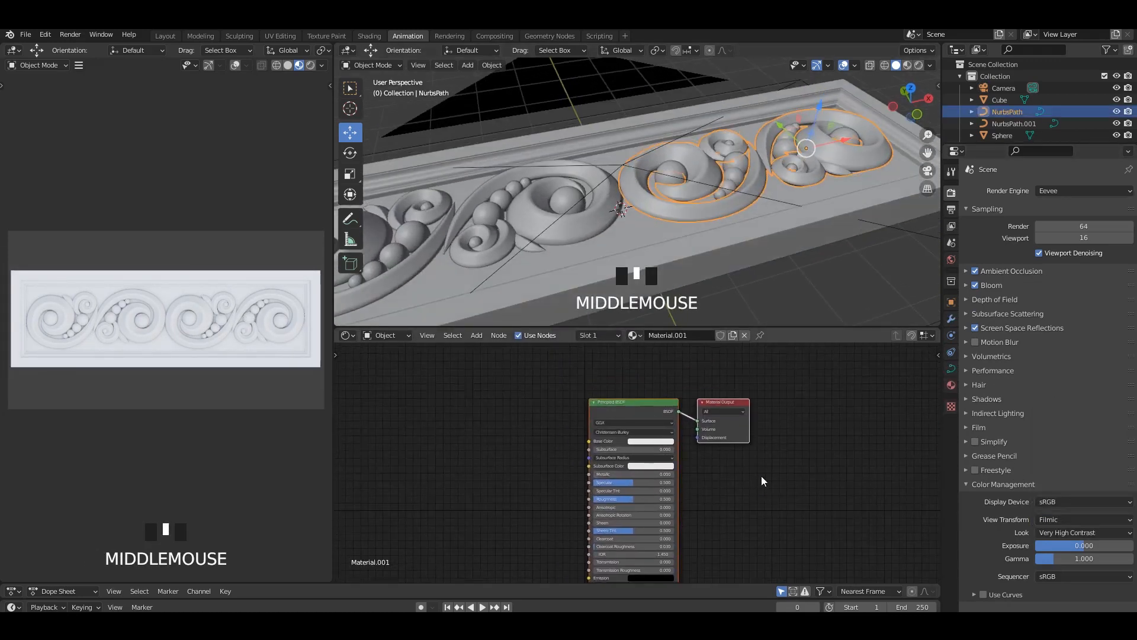
{"action": "key", "text": "Delete"}
Add an Emission shader and connect it to the Surface input of the Material Output
{"action": "left_click", "coordinate": [656, 385]}
{"action": "key", "text": "shift+a"}
{"action": "left_click", "coordinate": [657, 386]}
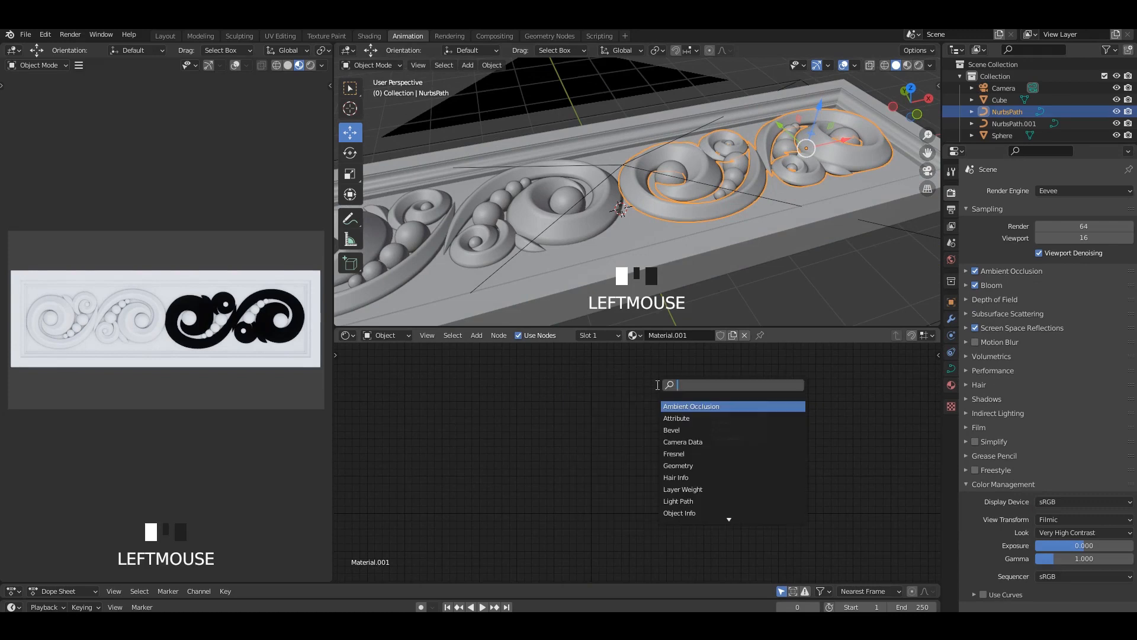
{"action": "left_click", "coordinate": [677, 406]}
{"action": "left_click", "coordinate": [613, 410]}
{"action": "scroll", "coordinate": [620, 400], "scroll_direction": "up", "scroll_amount": 5}
{"action": "left_click_drag", "start_coordinate": [650, 411], "coordinate": [750, 440]}
{"action": "left_click_drag", "start_coordinate": [611, 398], "coordinate": [658, 416]}
{"action": "middle_click_drag", "start_coordinate": [770, 404], "coordinate": [808, 423]}
{"action": "scroll", "coordinate": [809, 423], "scroll_direction": "up", "scroll_amount": 1}
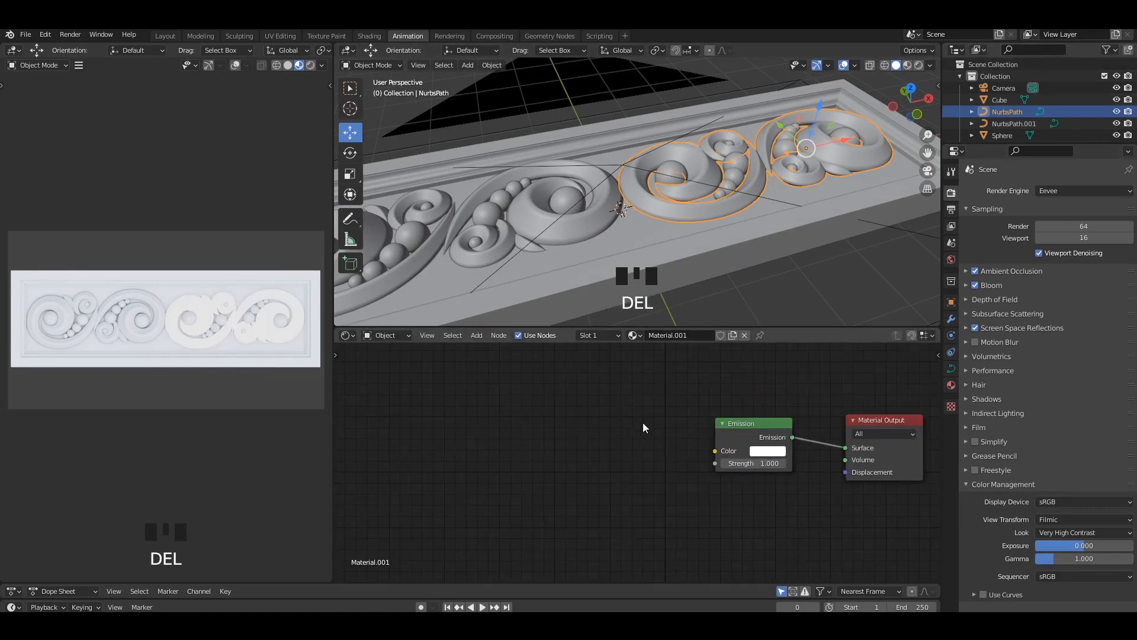
Add an Invert node before the Emission shader in the scroll material's node tree
{"action": "scroll", "coordinate": [642, 422], "scroll_direction": "up", "scroll_amount": 1}
{"action": "key", "text": "shift+a"}
{"action": "left_click", "coordinate": [598, 414]}
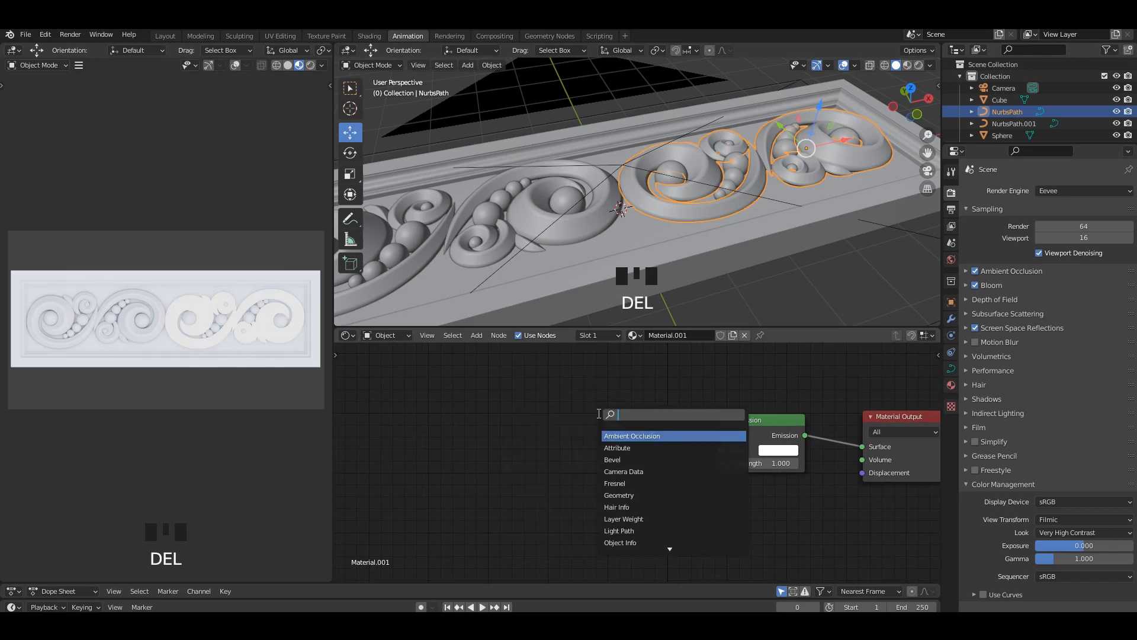
{"action": "type", "text": "in"}
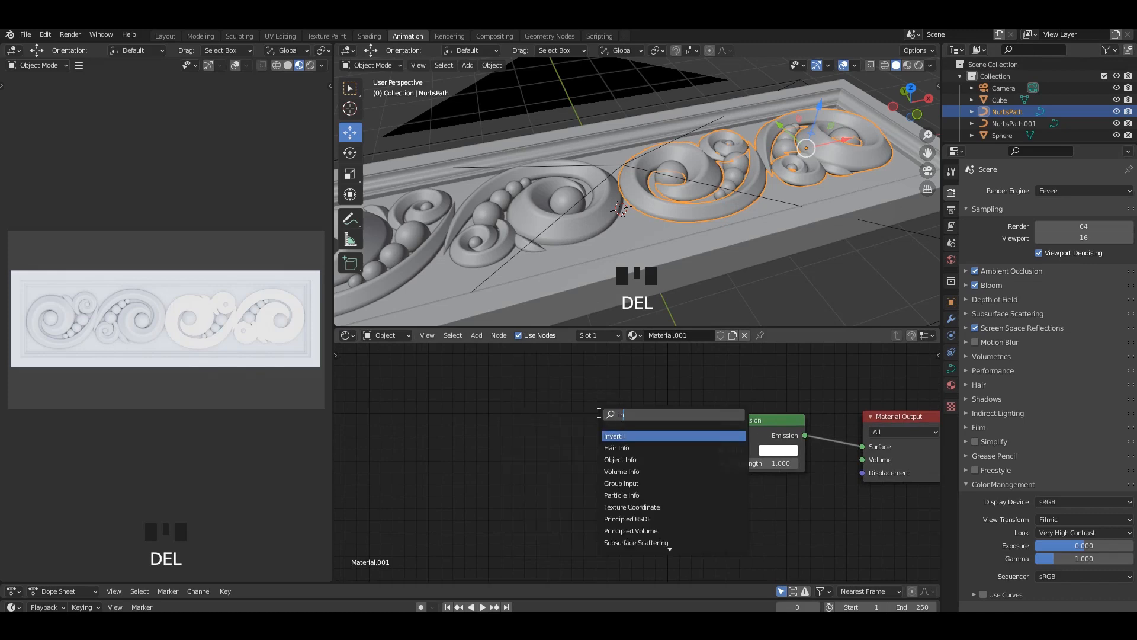
{"action": "key", "text": "Return"}
{"action": "left_click", "coordinate": [583, 420]}
Add a Map Range node before the Invert node, making room between the nodes
{"action": "key", "text": "shift+a"}
{"action": "left_click", "coordinate": [557, 393]}
{"action": "type", "text": "map"}
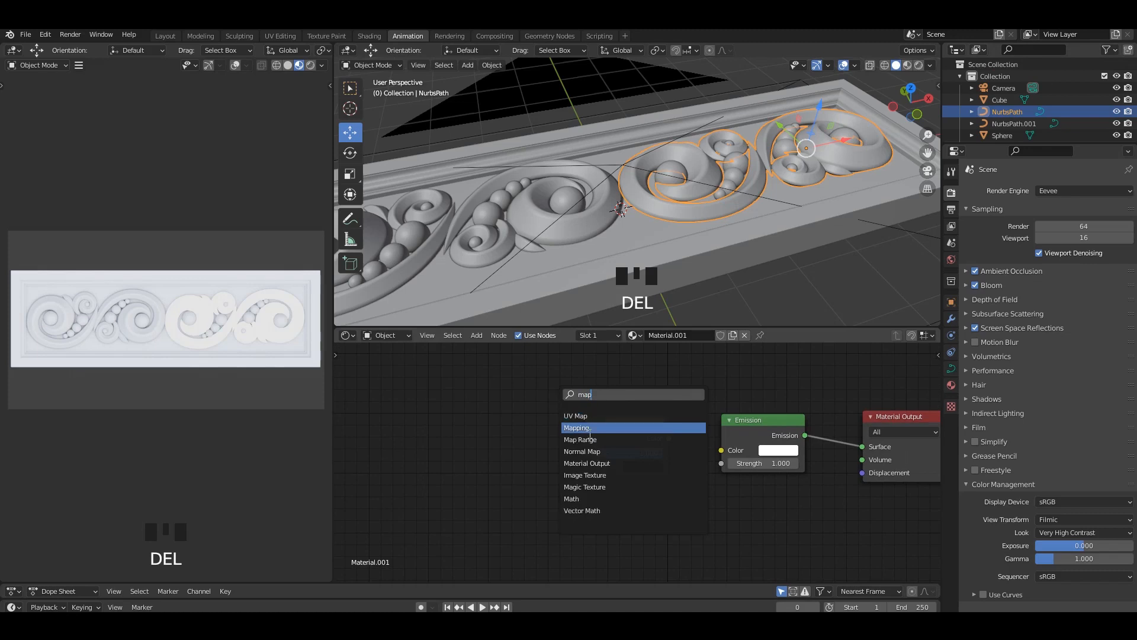
{"action": "left_click", "coordinate": [583, 440]}
{"action": "left_click", "coordinate": [503, 433]}
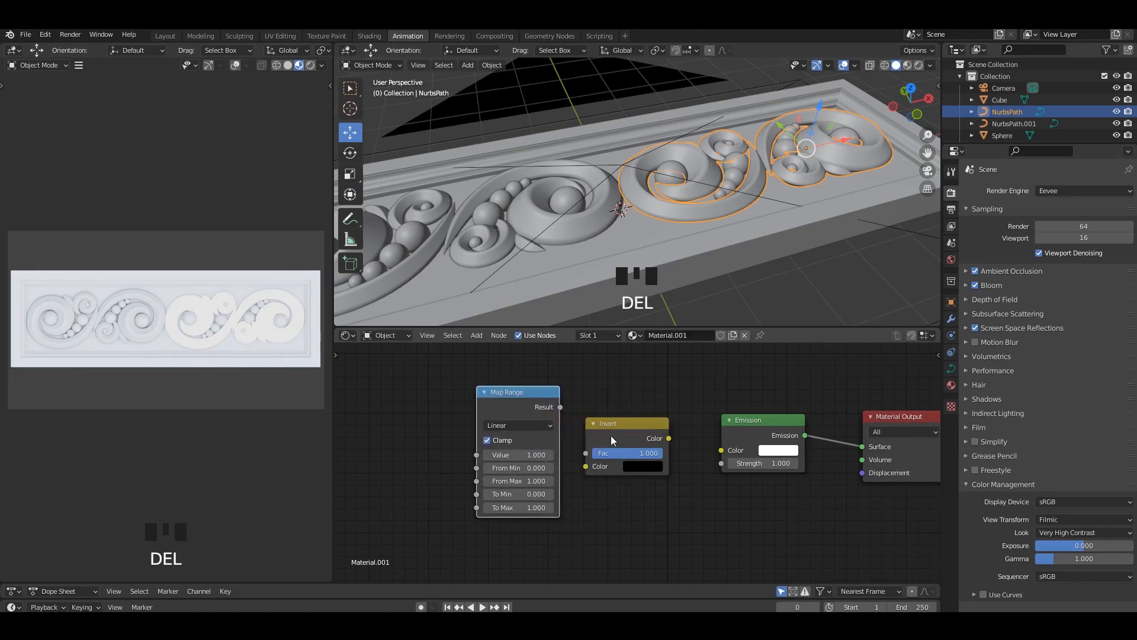
{"action": "left_click_drag", "start_coordinate": [610, 435], "coordinate": [627, 435]}
Add a Camera Data node at the start of the material's node chain
{"action": "key", "text": "shift+a"}
{"action": "left_click", "coordinate": [600, 393]}
{"action": "type", "text": "cam"}
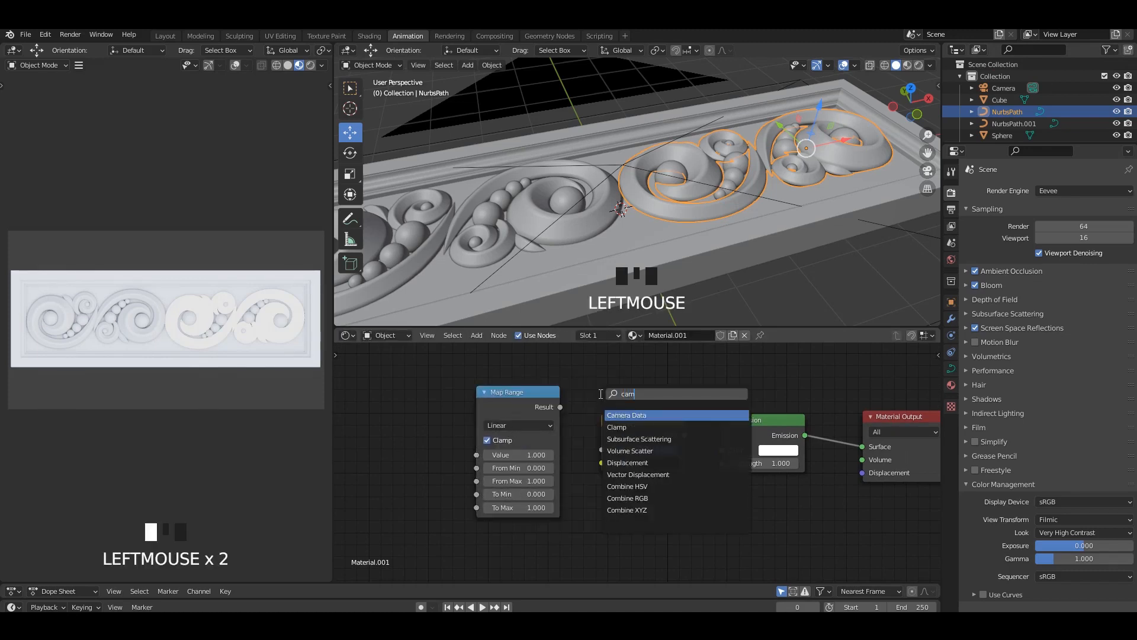
{"action": "left_click", "coordinate": [629, 415]}
{"action": "left_click", "coordinate": [455, 419]}
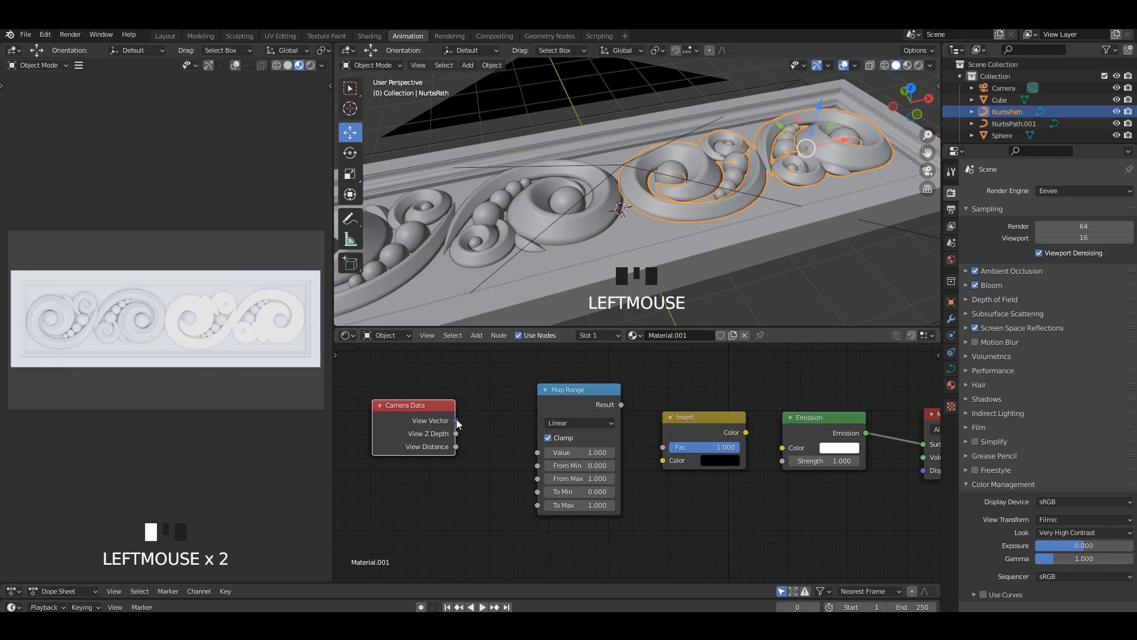
Connect View Z Depth to the Map Range Value, its Result to the Invert Color input, and the inverted Color to Emission Strength
{"action": "left_click_drag", "start_coordinate": [539, 491], "coordinate": [538, 453]}
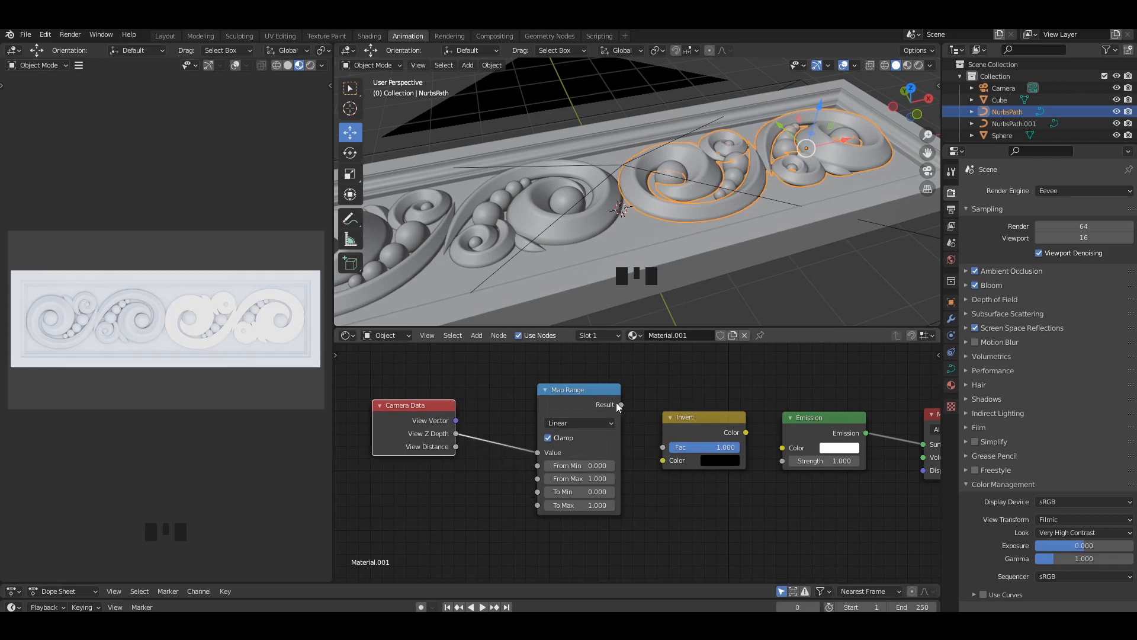
{"action": "left_click_drag", "start_coordinate": [621, 405], "coordinate": [663, 461]}
{"action": "left_click_drag", "start_coordinate": [746, 432], "coordinate": [783, 460]}
Set the Map Range node's From Max to 0.56 to adjust the depth shading on the scroll curve
{"action": "scroll", "coordinate": [609, 463], "scroll_direction": "up", "scroll_amount": 6}
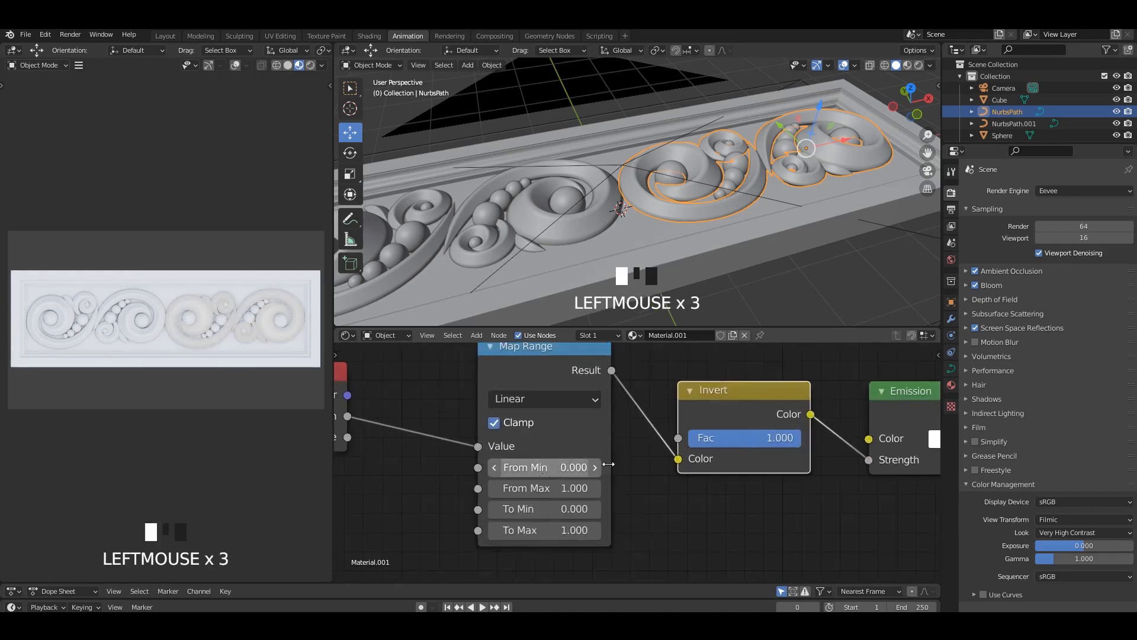
{"action": "middle_click_drag", "start_coordinate": [609, 464], "coordinate": [705, 436]}
{"action": "left_click_drag", "start_coordinate": [648, 463], "coordinate": [755, 462]}
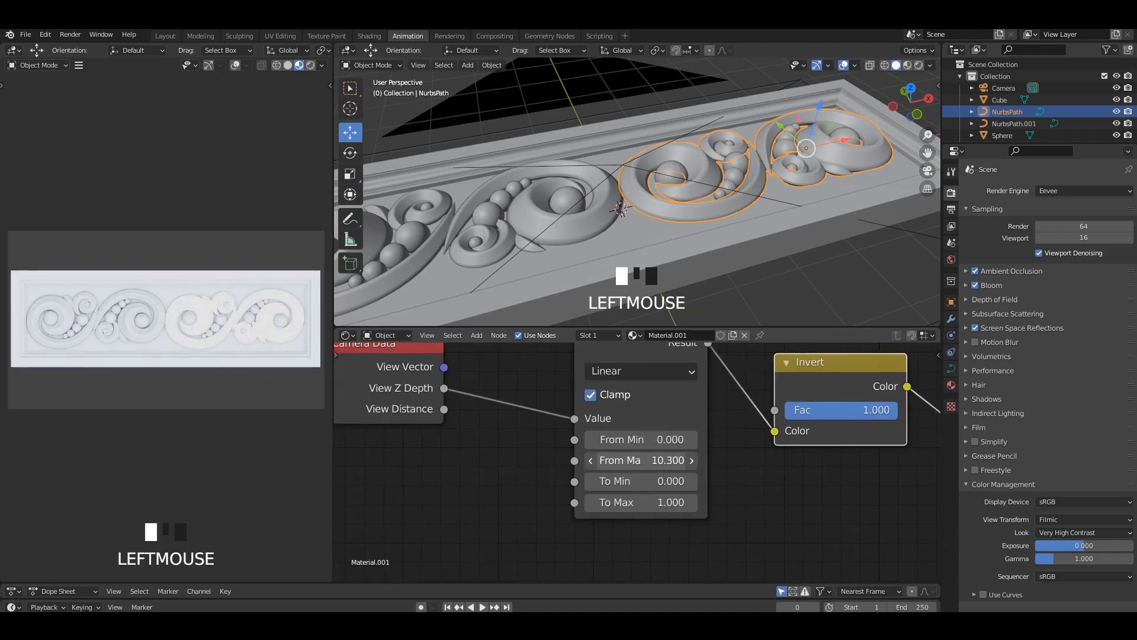
{"action": "left_click_drag", "start_coordinate": [494, 460], "coordinate": [616, 461]}
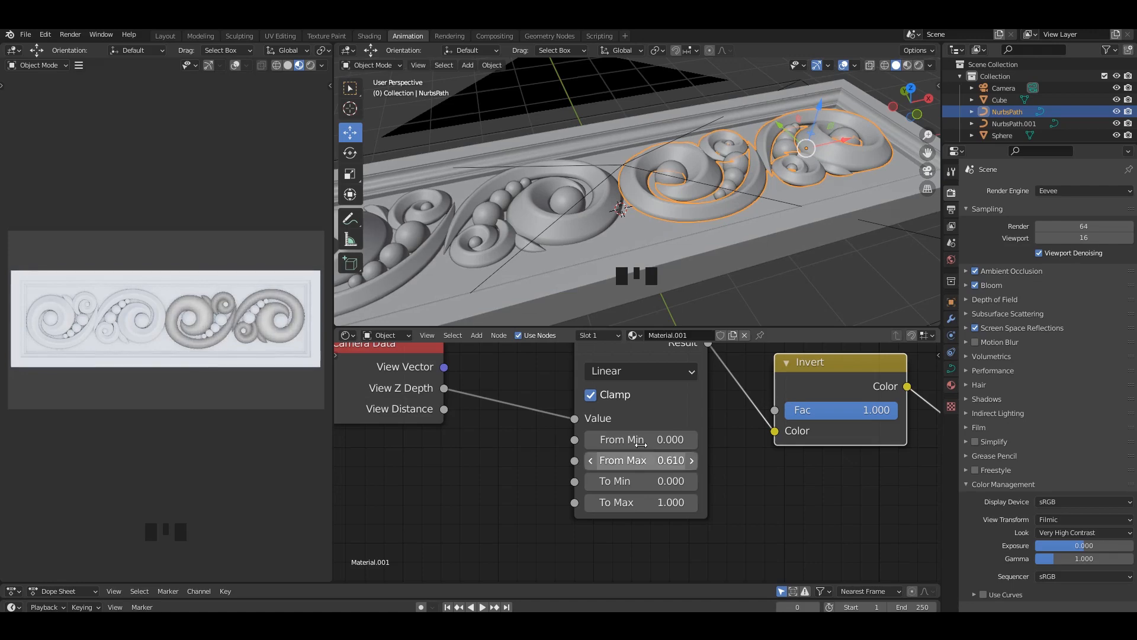
{"action": "left_click", "coordinate": [788, 279]}
{"action": "scroll", "coordinate": [663, 261], "scroll_direction": "down", "scroll_amount": 3}
{"action": "middle_click_drag", "start_coordinate": [663, 261], "coordinate": [782, 225]}
{"action": "scroll", "coordinate": [613, 516], "scroll_direction": "up", "scroll_amount": 2}
{"action": "left_click_drag", "start_coordinate": [645, 451], "coordinate": [613, 451]}
Select all objects with the right scroll curve active and link its material to them
{"action": "left_click", "coordinate": [751, 187]}
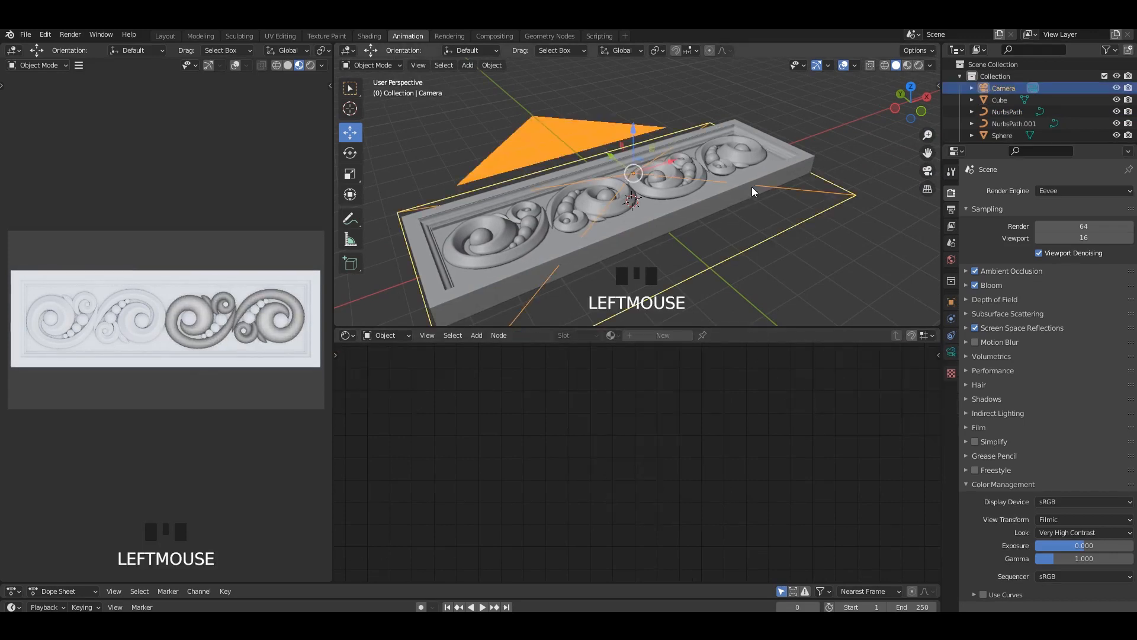
{"action": "key", "text": "a"}
{"action": "left_click", "coordinate": [751, 159], "text": "shift"}
{"action": "key", "text": "ctrl+l"}
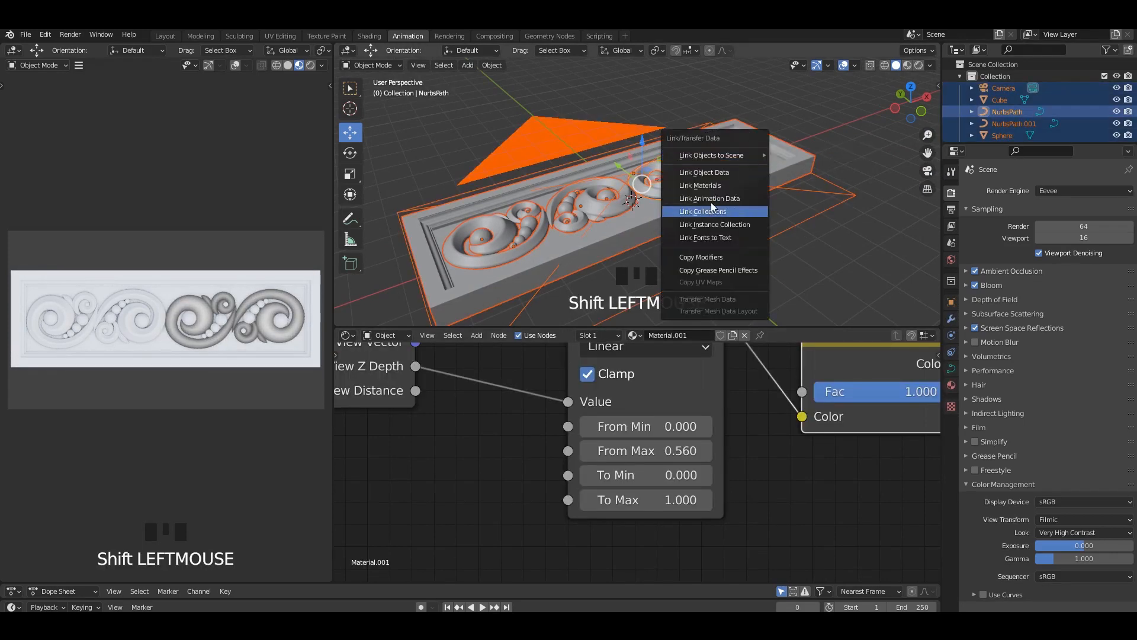
{"action": "left_click", "coordinate": [715, 186]}
{"action": "left_click", "coordinate": [840, 243]}
Set the Map Range node's From Max to 0.73 and To Max to 1.31
{"action": "middle_click_drag", "start_coordinate": [800, 228], "coordinate": [658, 214]}
{"action": "scroll", "coordinate": [655, 419], "scroll_direction": "up", "scroll_amount": 1}
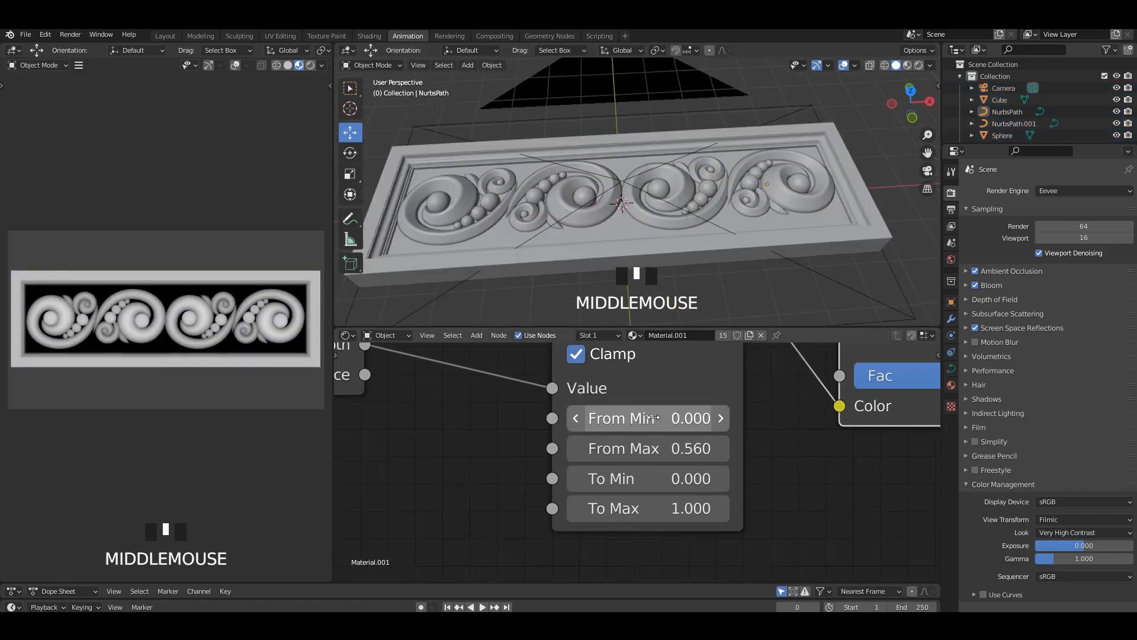
{"action": "middle_click_drag", "start_coordinate": [655, 418], "coordinate": [646, 420]}
{"action": "mouse_move", "coordinate": [646, 449]}
{"action": "left_mouse_down"}
{"action": "mouse_move", "coordinate": [617, 449]}
{"action": "mouse_move", "coordinate": [657, 449]}
{"action": "left_mouse_up"}
{"action": "scroll", "coordinate": [781, 479], "scroll_direction": "down", "scroll_amount": 1}
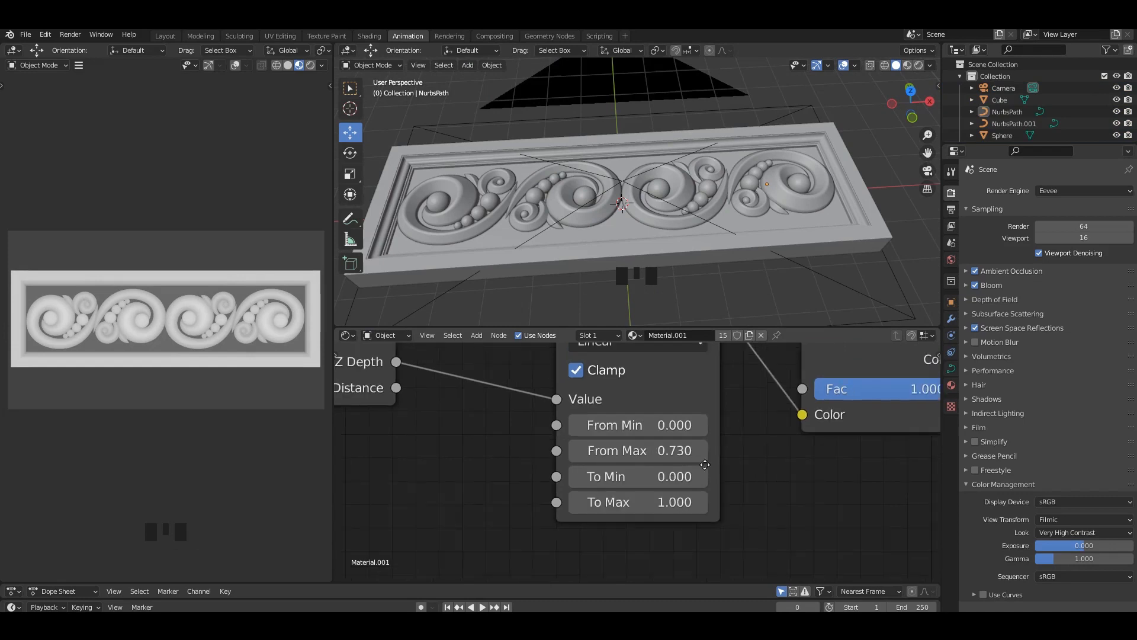
{"action": "middle_click_drag", "start_coordinate": [781, 478], "coordinate": [772, 510]}
{"action": "left_click_drag", "start_coordinate": [660, 533], "coordinate": [680, 534]}
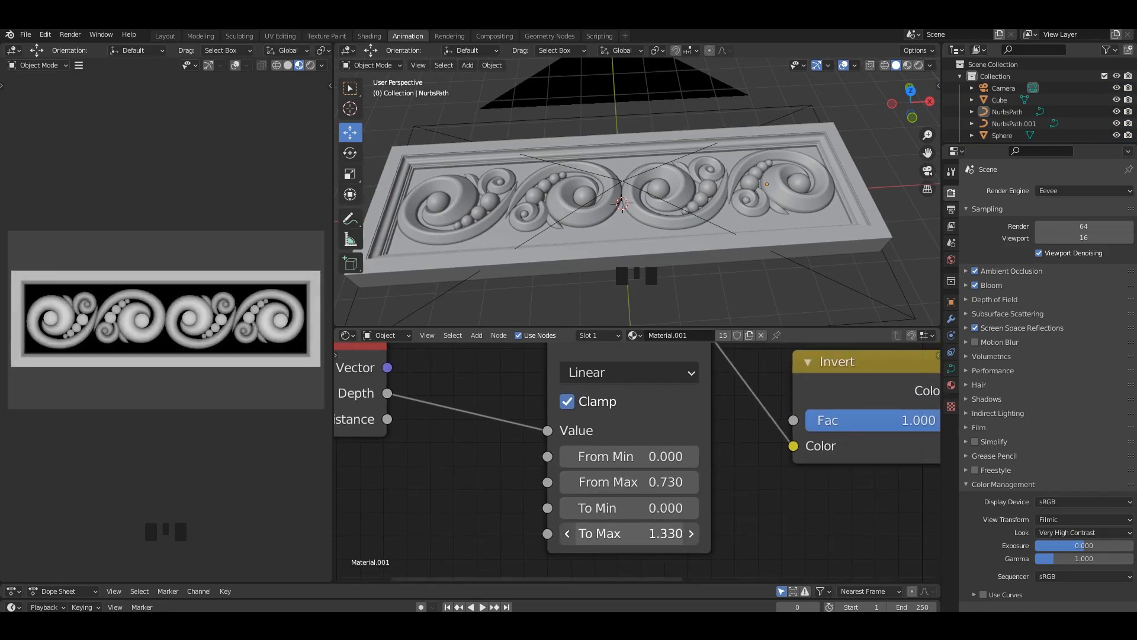
{"action": "scroll", "coordinate": [712, 508], "scroll_direction": "down", "scroll_amount": 1}
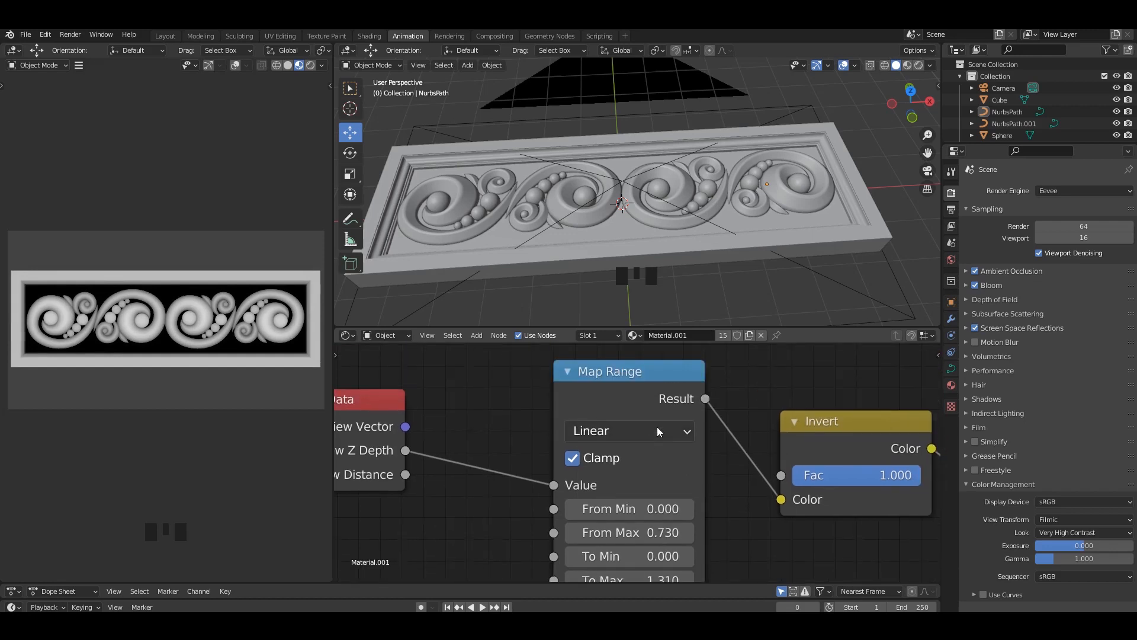
Change the Map Range interpolation to Smoother Step and set From Max to 0.78
{"action": "scroll", "coordinate": [656, 428], "scroll_direction": "down", "scroll_amount": 1, "text": "ctrl"}
{"action": "scroll", "coordinate": [657, 430], "scroll_direction": "down", "scroll_amount": 1, "text": "ctrl"}
{"action": "scroll", "coordinate": [658, 430], "scroll_direction": "down", "scroll_amount": 1, "text": "ctrl"}
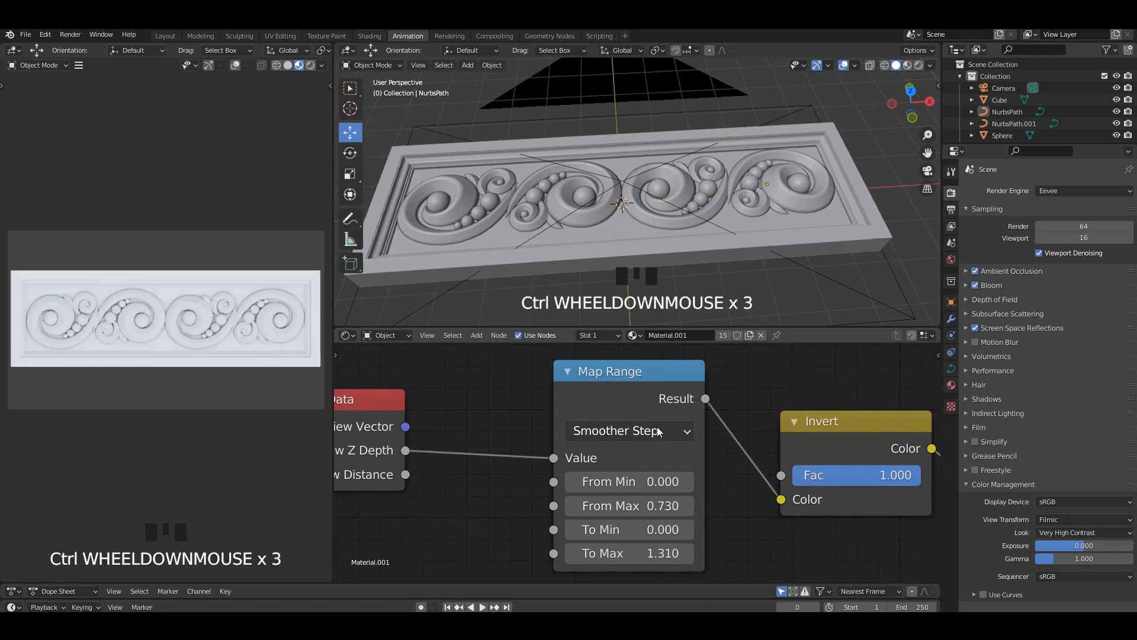
{"action": "scroll", "coordinate": [658, 430], "scroll_direction": "down", "scroll_amount": 1, "text": "ctrl"}
{"action": "scroll", "coordinate": [656, 428], "scroll_direction": "up", "scroll_amount": 1, "text": "ctrl"}
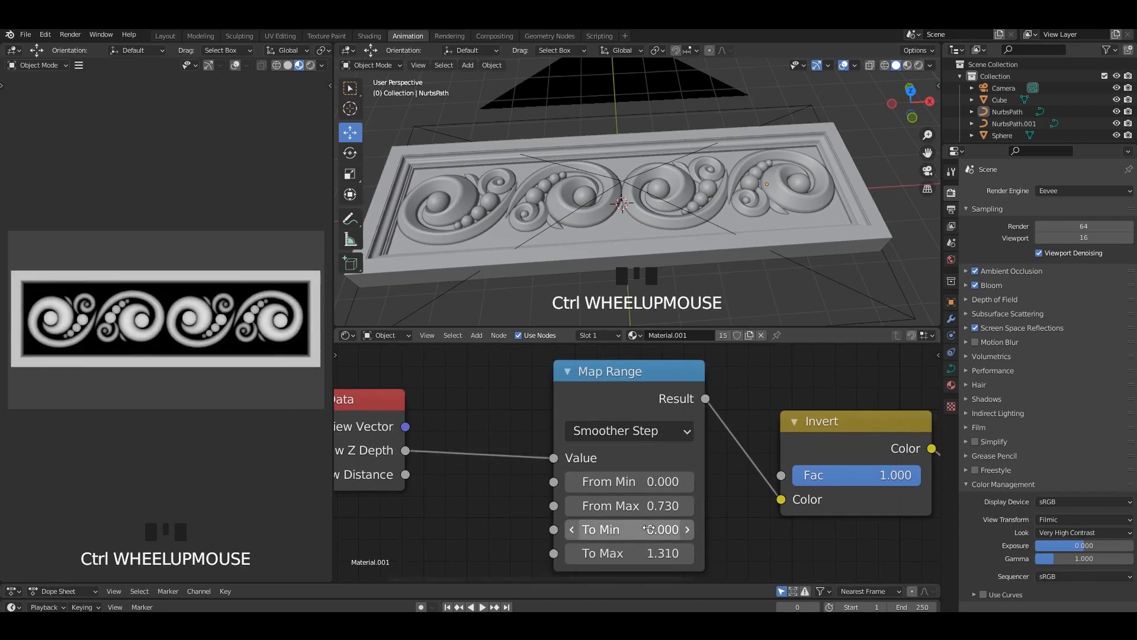
{"action": "mouse_move", "coordinate": [650, 505]}
{"action": "left_mouse_down"}
{"action": "mouse_move", "coordinate": [675, 506]}
{"action": "mouse_move", "coordinate": [652, 505]}
{"action": "left_mouse_up"}
Select both scroll curves and join them into a single object
{"action": "left_click", "coordinate": [614, 208]}
{"action": "scroll", "coordinate": [602, 212], "scroll_direction": "down", "scroll_amount": 2}
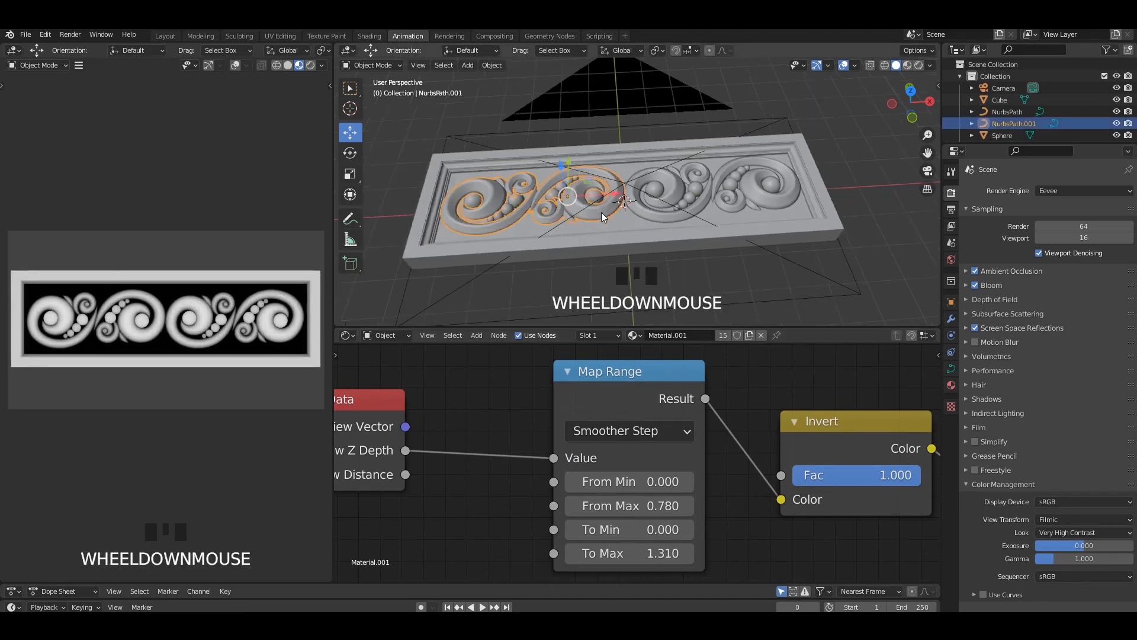
{"action": "middle_click_drag", "start_coordinate": [602, 212], "coordinate": [631, 216]}
{"action": "left_click", "coordinate": [774, 182], "text": "shift"}
{"action": "scroll", "coordinate": [774, 182], "scroll_direction": "up", "scroll_amount": 2}
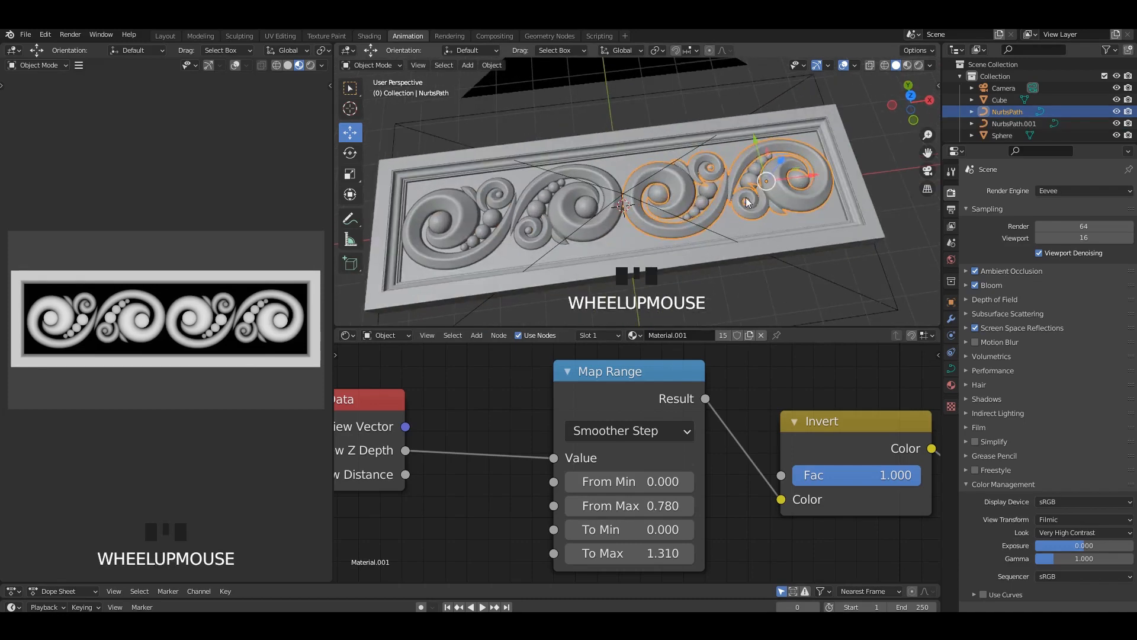
{"action": "middle_click_drag", "start_coordinate": [774, 183], "coordinate": [587, 241], "text": "shift"}
{"action": "scroll", "coordinate": [608, 218], "scroll_direction": "down", "scroll_amount": 2}
{"action": "key", "text": "ctrl+j"}
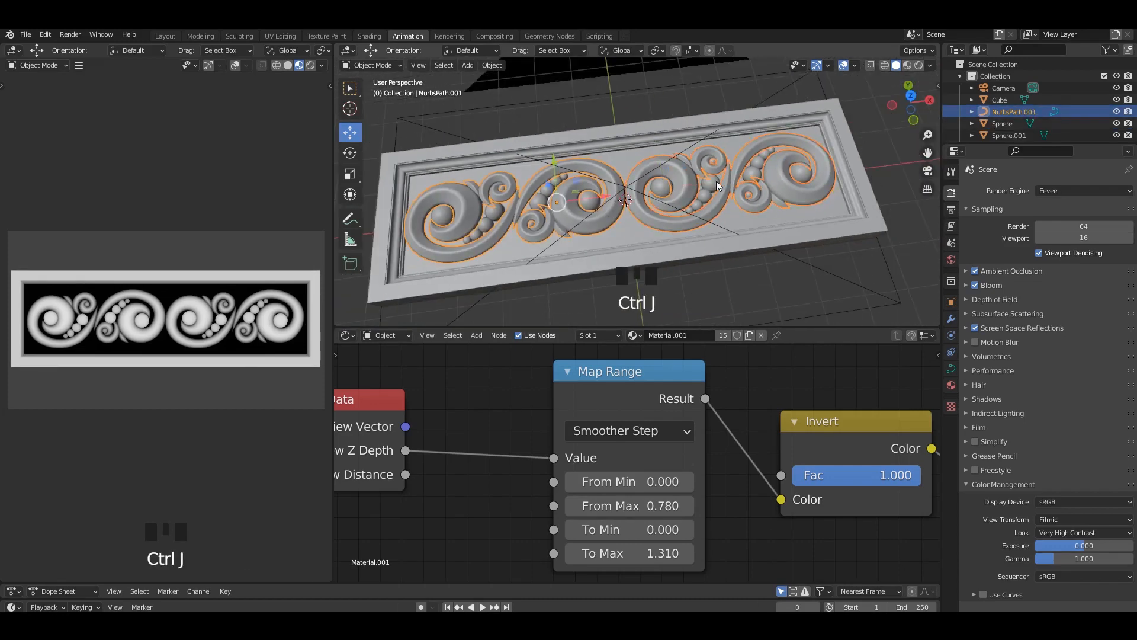
Enable Cavity in the 3D viewport's solid shading options
{"action": "middle_click_drag", "start_coordinate": [717, 180], "coordinate": [738, 183]}
{"action": "left_click", "coordinate": [885, 66]}
{"action": "left_click", "coordinate": [897, 65]}
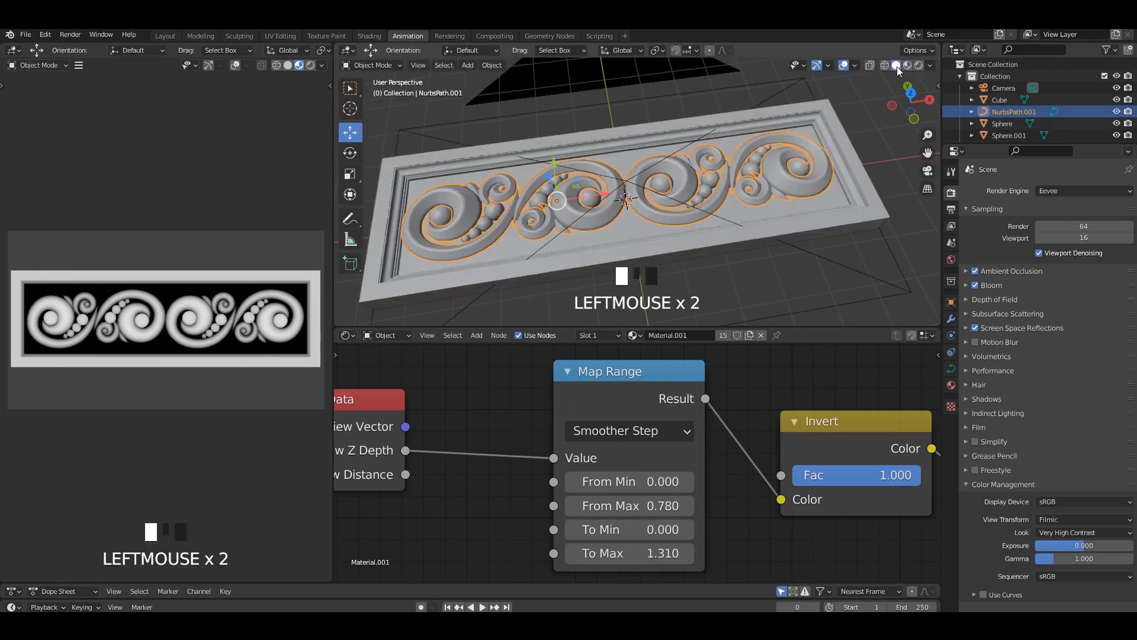
{"action": "left_click", "coordinate": [930, 65]}
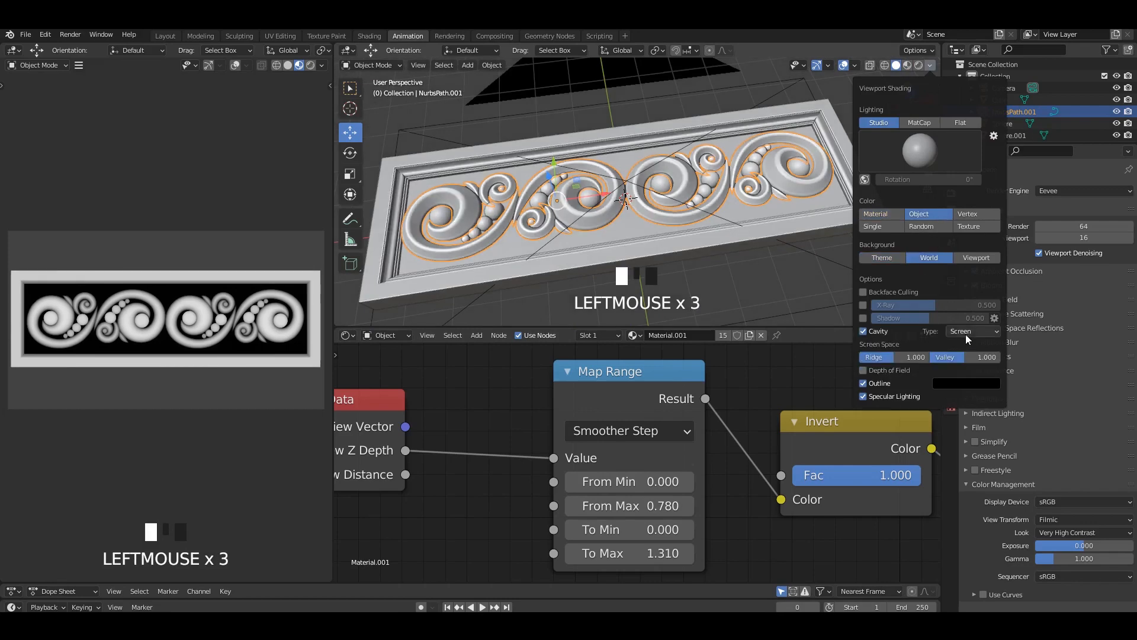
{"action": "scroll", "coordinate": [763, 243], "scroll_direction": "up", "scroll_amount": 2}
{"action": "middle_click_drag", "start_coordinate": [763, 243], "coordinate": [811, 237]}
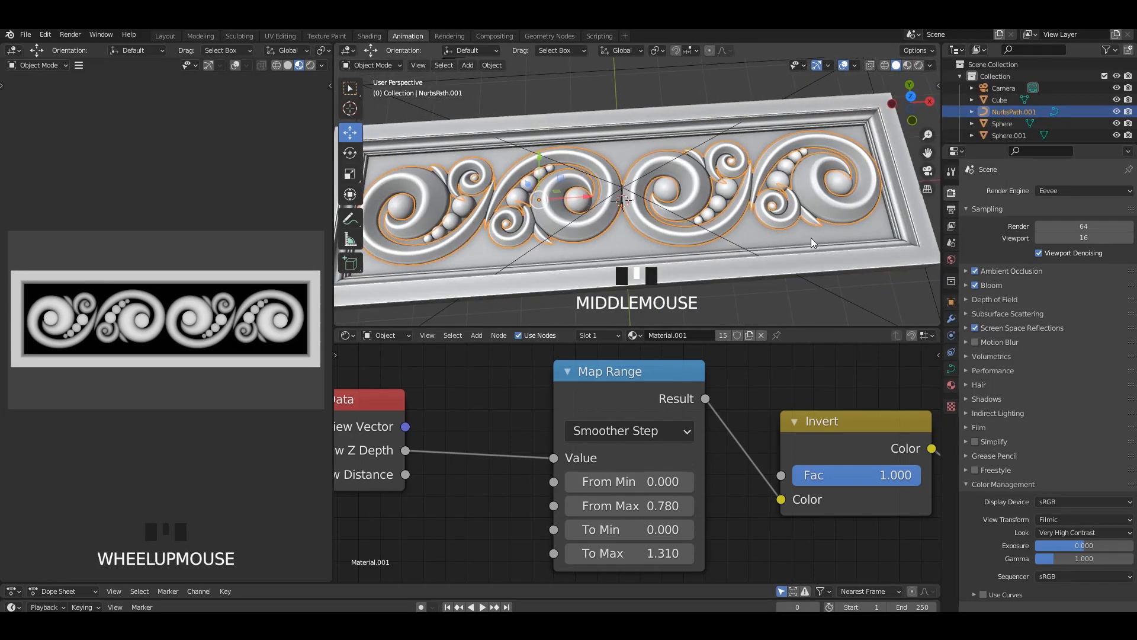
Set the bevel resolution of the joined scroll curve to 22 in its geometry settings
{"action": "left_click", "coordinate": [951, 385]}
{"action": "left_click", "coordinate": [952, 369]}
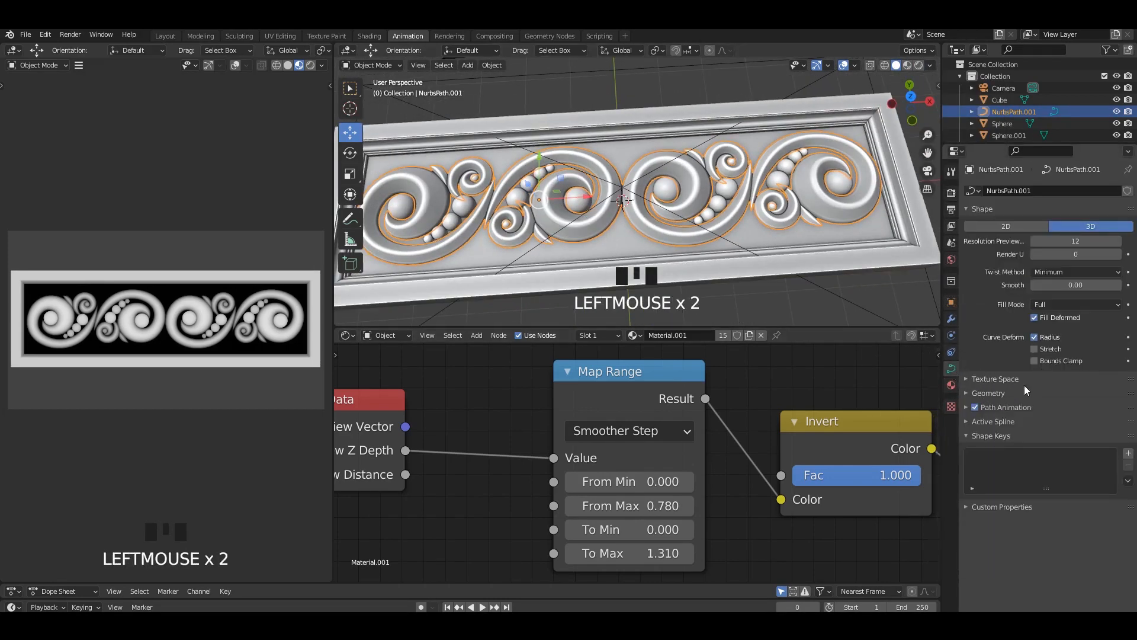
{"action": "left_click", "coordinate": [988, 393]}
{"action": "scroll", "coordinate": [1029, 403], "scroll_direction": "down", "scroll_amount": 4}
{"action": "double_click", "coordinate": [1081, 431]}
{"action": "type", "text": "2"}
{"action": "key", "text": "Return"}
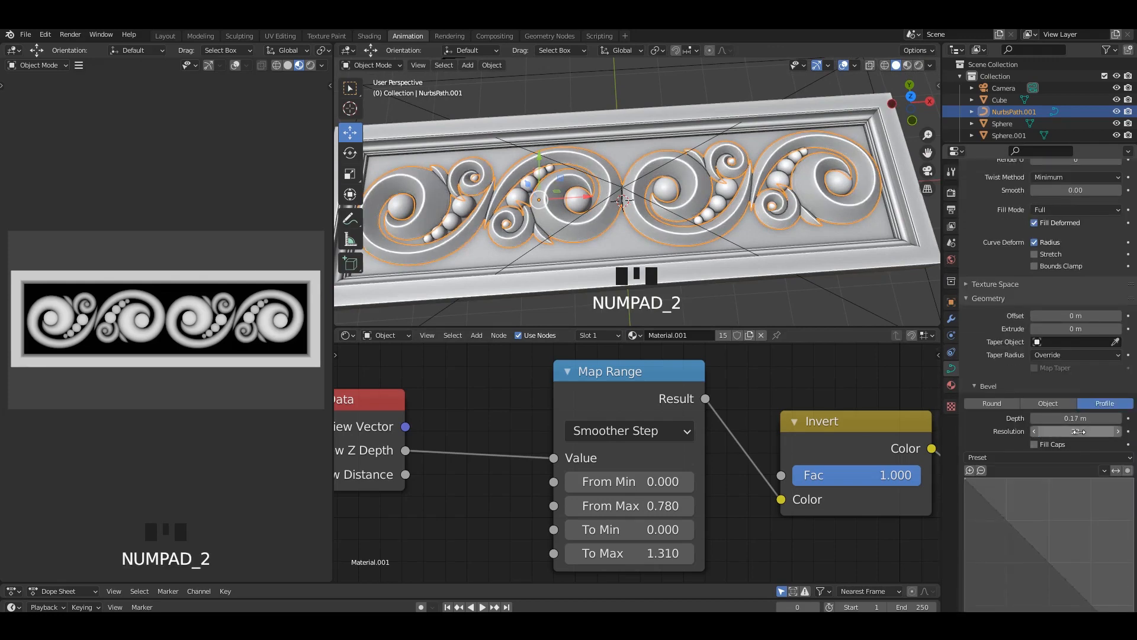
{"action": "middle_click_drag", "start_coordinate": [829, 225], "coordinate": [796, 237]}
Apply the Cornice Molding bevel profile preset to the scroll curve and add a level 1 Subdivision Surface modifier
{"action": "left_click", "coordinate": [1110, 457]}
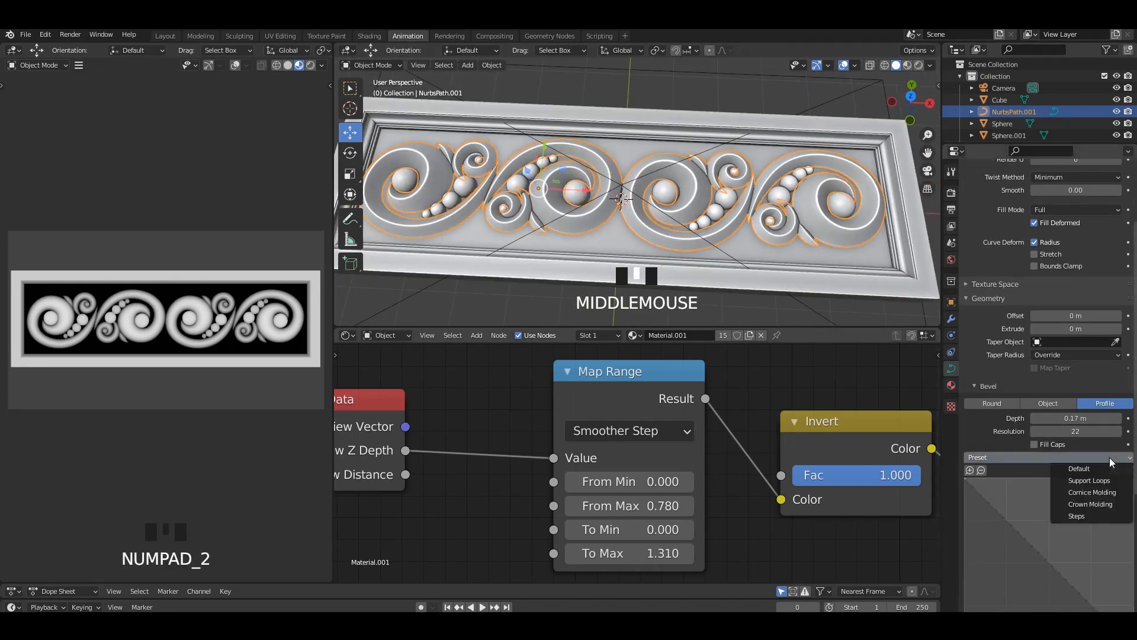
{"action": "left_click", "coordinate": [1102, 493]}
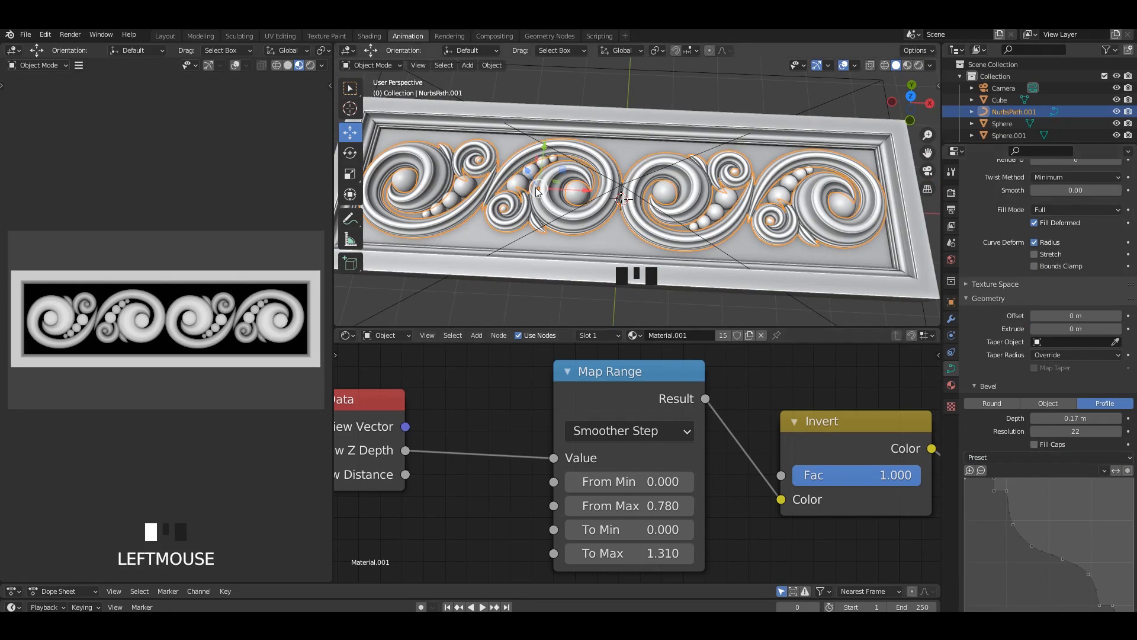
{"action": "key", "text": "ctrl+1"}
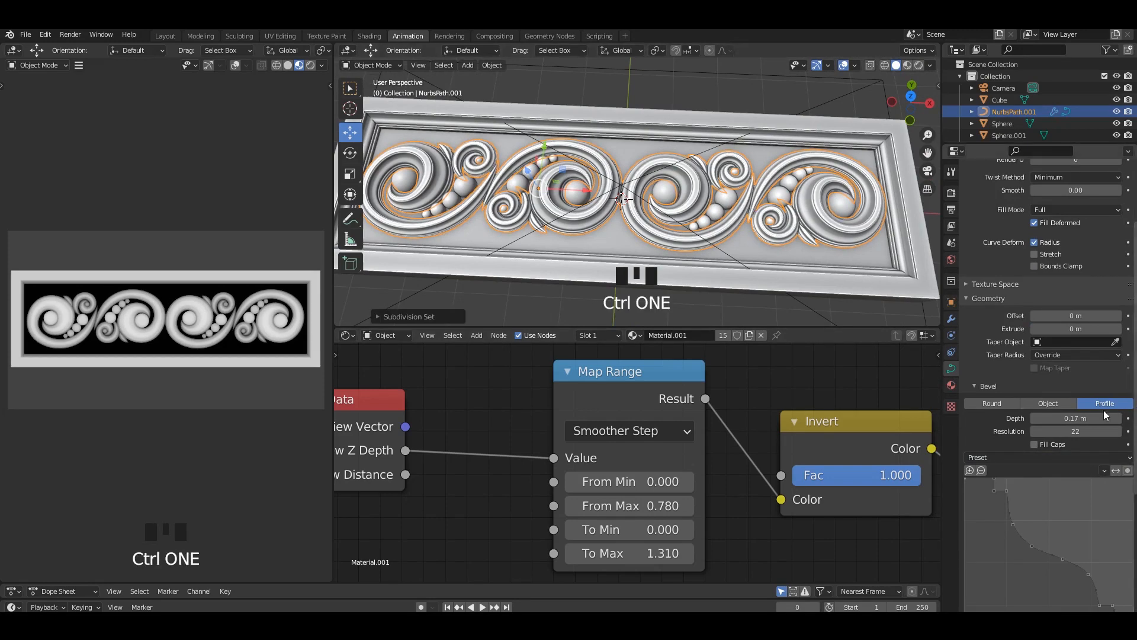
Try reversing the bevel profile path and applying the Crown Molding preset with its path reversed
{"action": "left_click", "coordinate": [1116, 471]}
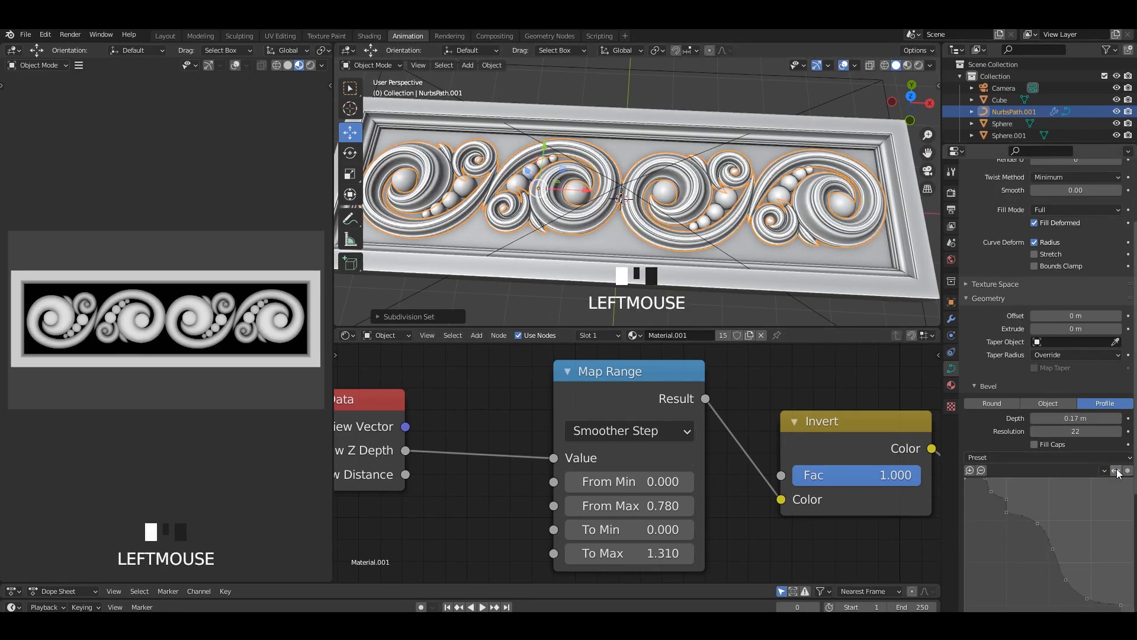
{"action": "left_click", "coordinate": [1117, 471]}
{"action": "left_click", "coordinate": [1106, 458]}
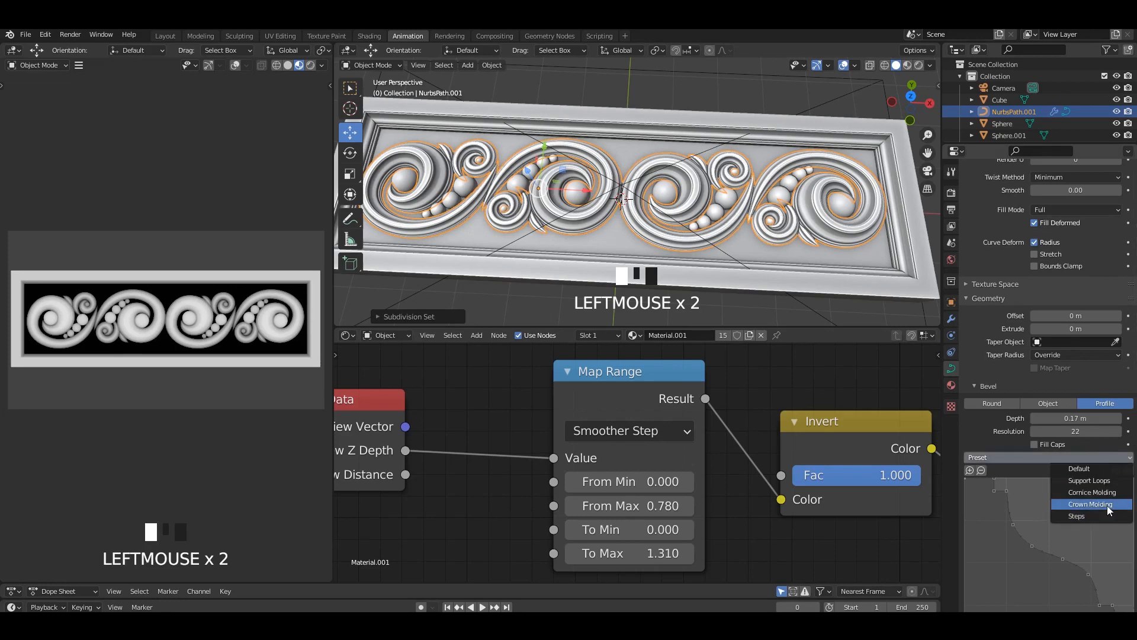
{"action": "left_click", "coordinate": [1108, 507]}
{"action": "scroll", "coordinate": [746, 224], "scroll_direction": "down", "scroll_amount": 4}
{"action": "mouse_move", "coordinate": [750, 211]}
{"action": "middle_mouse_down"}
{"action": "mouse_move", "coordinate": [770, 196]}
{"action": "mouse_move", "coordinate": [767, 212]}
{"action": "middle_mouse_up"}
{"action": "left_click", "coordinate": [1115, 471]}
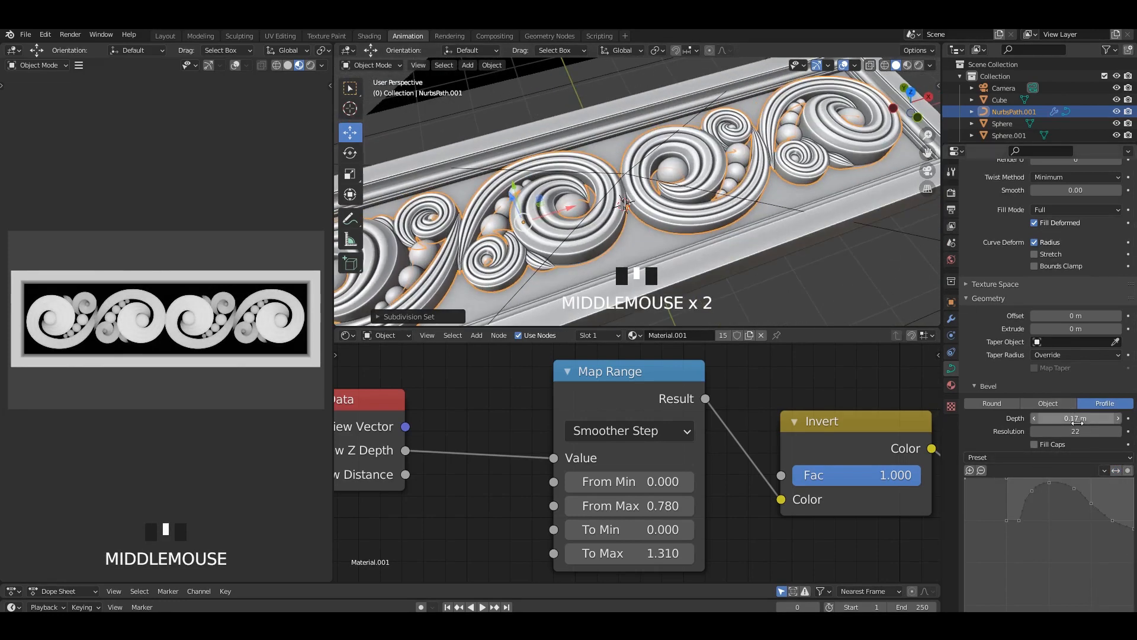
Switch the scroll curve's bevel profile to the Cornice Molding preset and deselect the curve
{"action": "left_click", "coordinate": [1100, 458]}
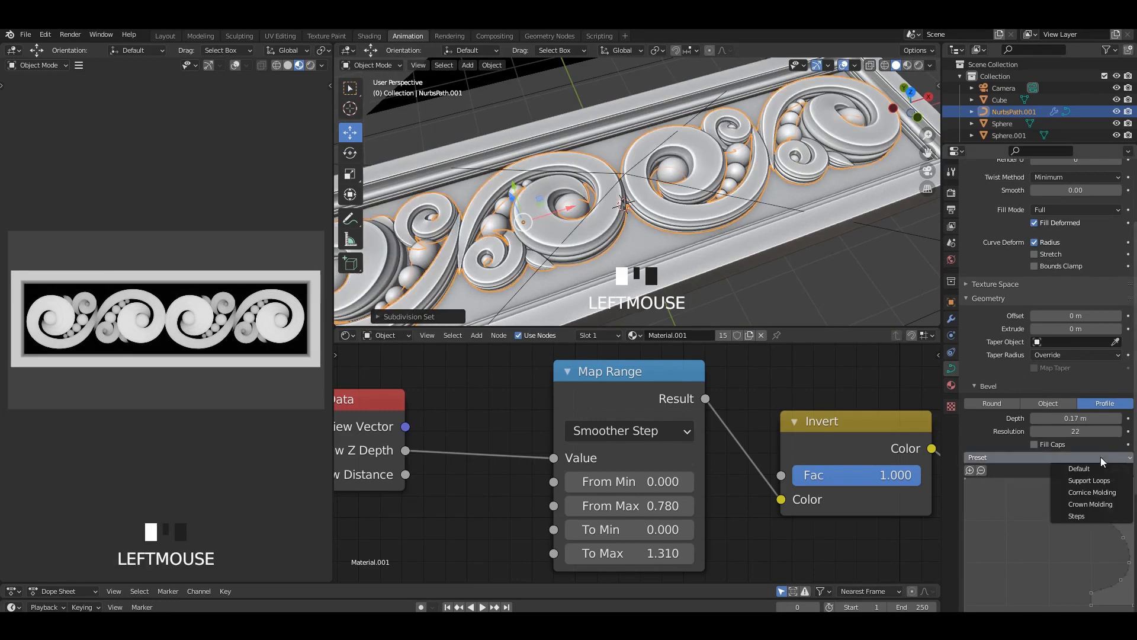
{"action": "left_click", "coordinate": [1102, 494]}
{"action": "middle_click_drag", "start_coordinate": [675, 207], "coordinate": [685, 195]}
{"action": "scroll", "coordinate": [685, 196], "scroll_direction": "up", "scroll_amount": 2}
{"action": "scroll", "coordinate": [711, 205], "scroll_direction": "down", "scroll_amount": 2}
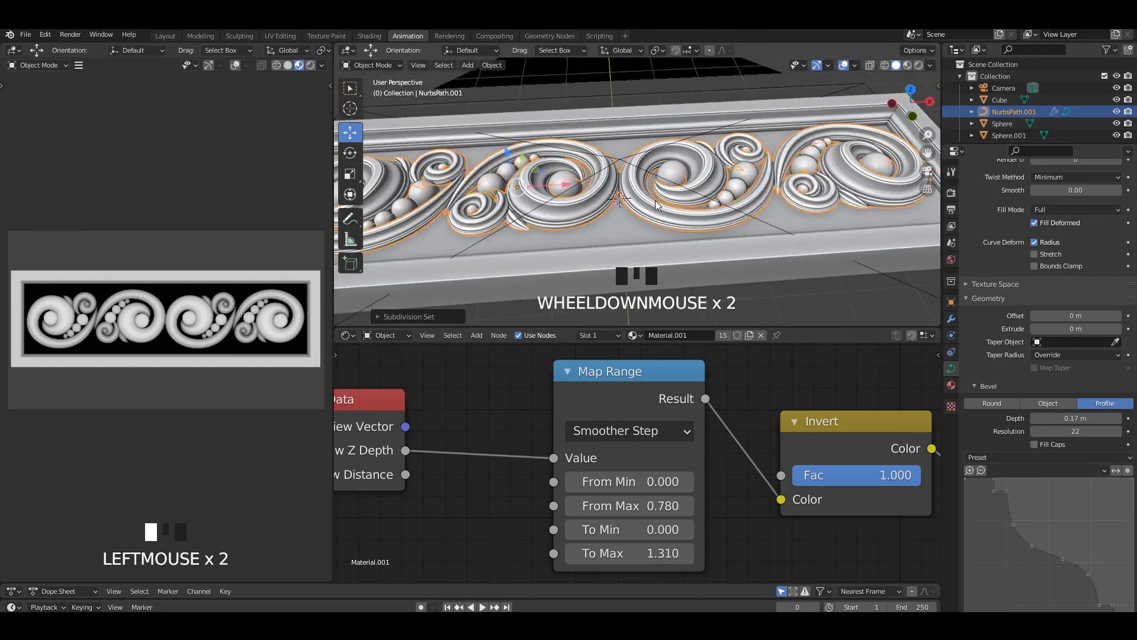
{"action": "scroll", "coordinate": [795, 231], "scroll_direction": "down", "scroll_amount": 3}
{"action": "left_click", "coordinate": [760, 266]}
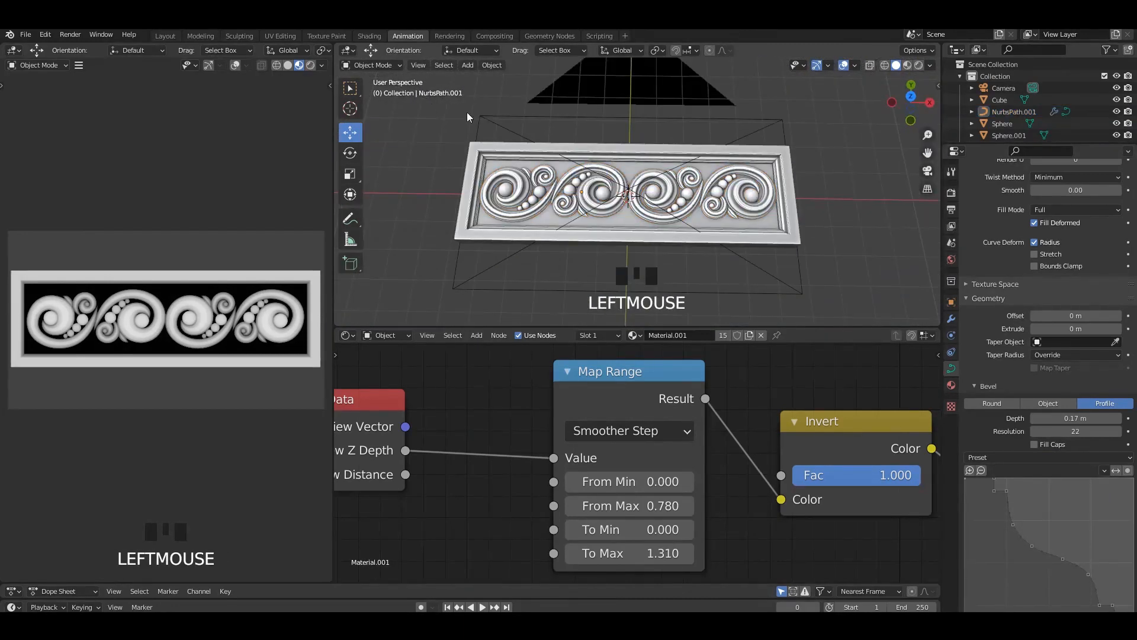
Set the shadow cube size to 2048 px and cascade size to 4096 px, with 126 render and viewport samples, and save
{"action": "left_click", "coordinate": [951, 192]}
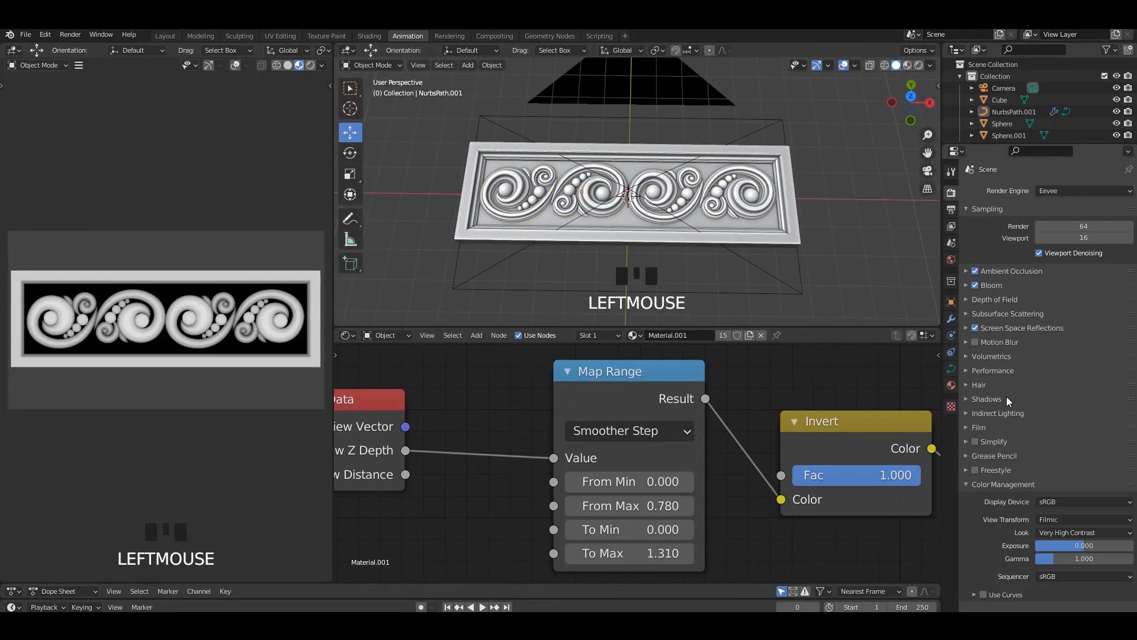
{"action": "left_click", "coordinate": [986, 399]}
{"action": "left_click", "coordinate": [1054, 418]}
{"action": "left_click", "coordinate": [1055, 488]}
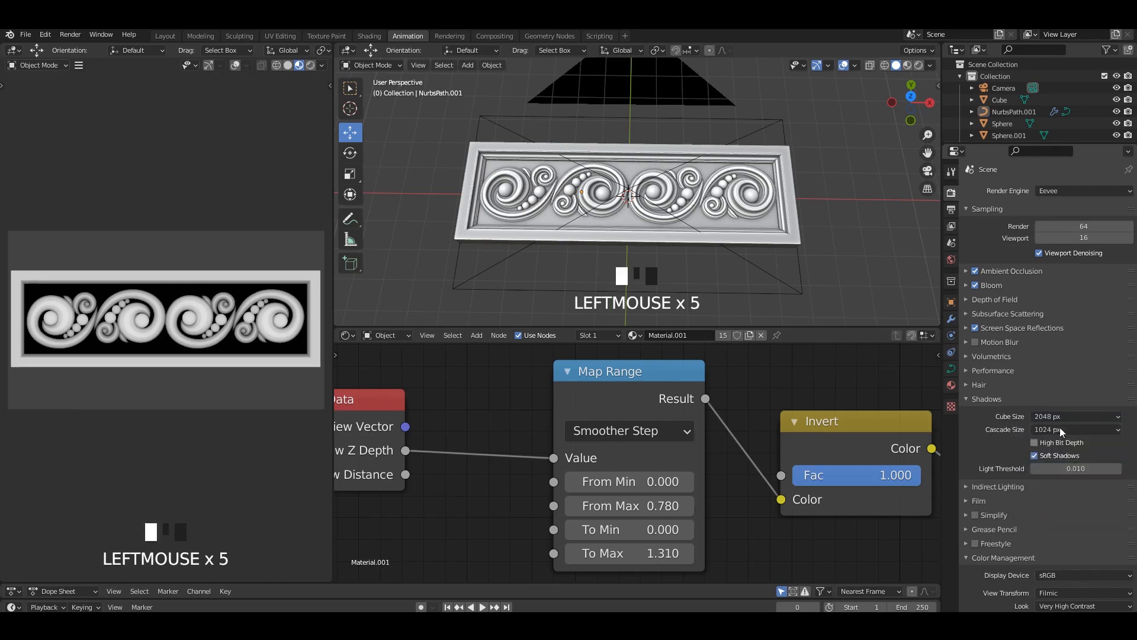
{"action": "left_click_drag", "start_coordinate": [1060, 427], "coordinate": [1049, 521]}
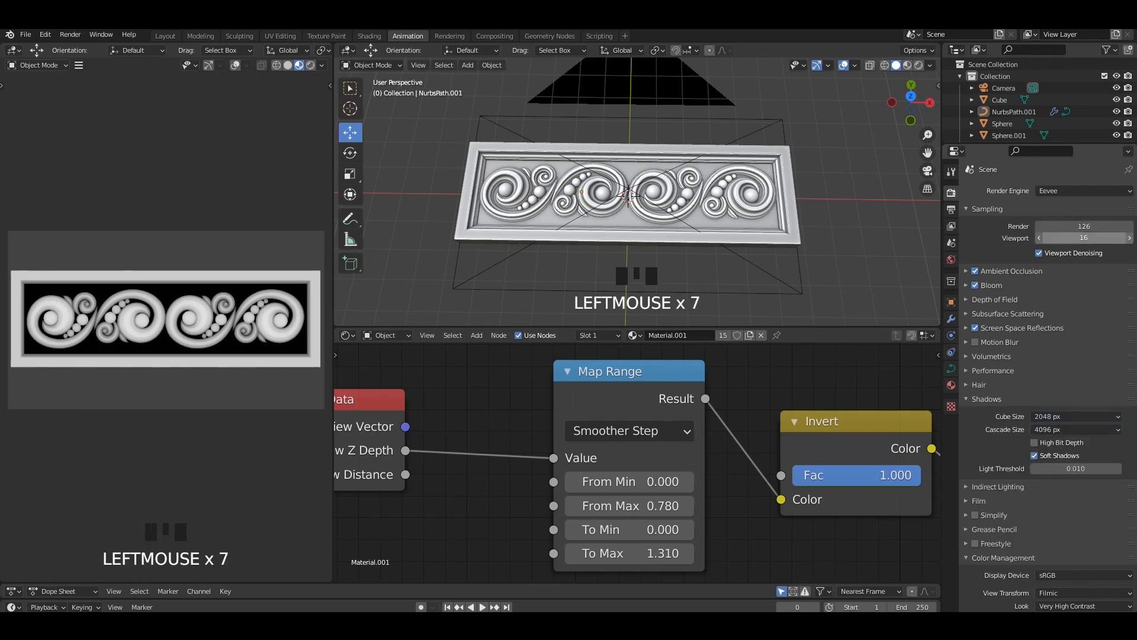
{"action": "left_click", "coordinate": [798, 186]}
{"action": "key", "text": "ctrl+s"}
{"action": "middle_click_drag", "start_coordinate": [797, 186], "coordinate": [752, 189]}
{"action": "key", "text": "ctrl+s"}
Make the render's film background transparent and save the file
{"action": "left_click", "coordinate": [71, 35]}
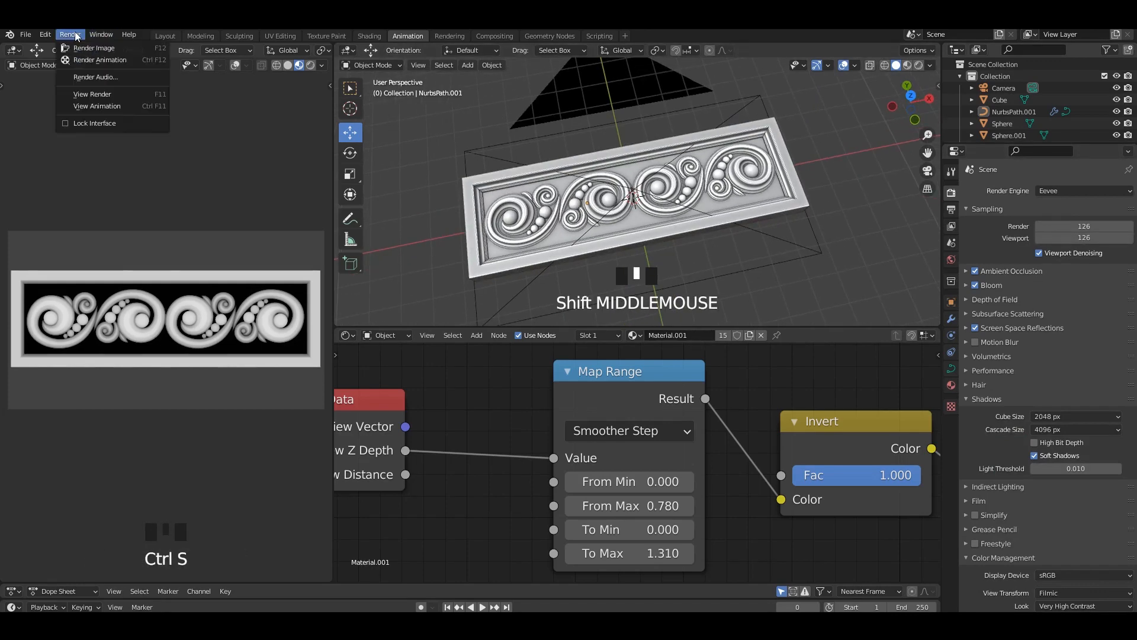
{"action": "left_click", "coordinate": [74, 32]}
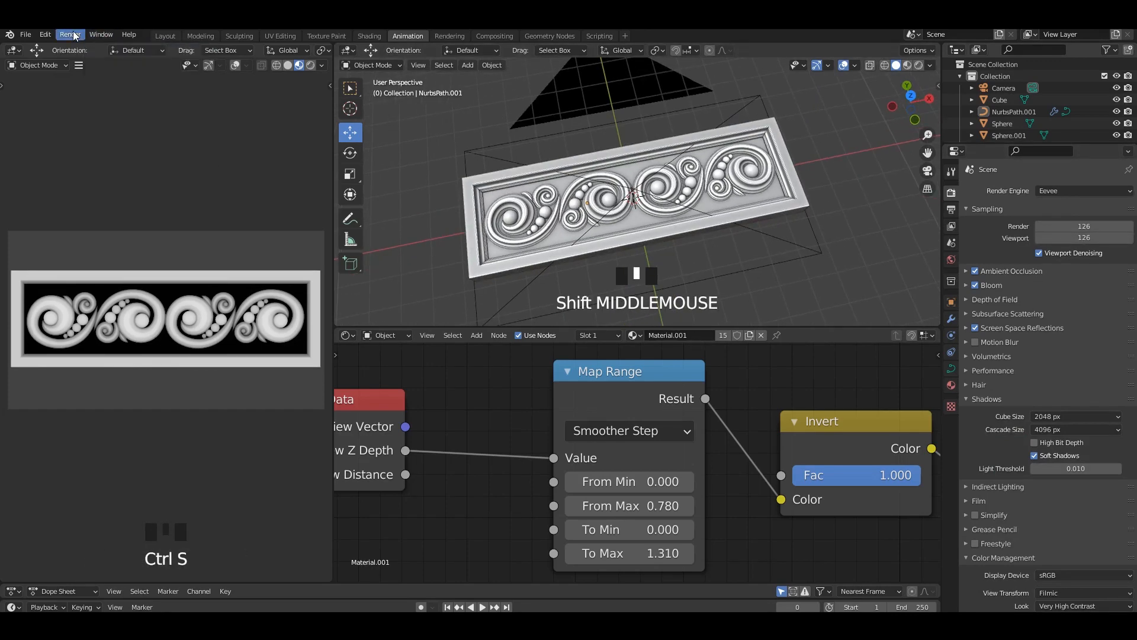
{"action": "left_click", "coordinate": [951, 172]}
{"action": "left_click", "coordinate": [950, 194]}
{"action": "scroll", "coordinate": [1004, 429], "scroll_direction": "down", "scroll_amount": 2}
{"action": "left_click", "coordinate": [981, 453]}
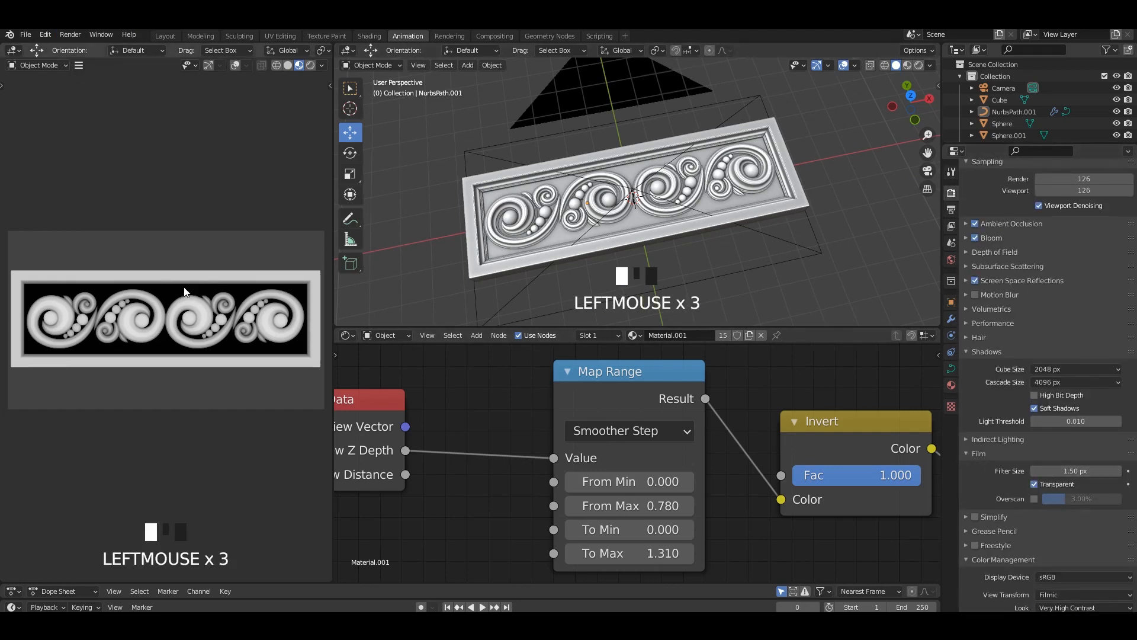
{"action": "left_click", "coordinate": [222, 252]}
{"action": "key", "text": "ctrl+s"}
{"action": "key", "text": "ctrl+s"}
{"action": "key", "text": "ctrl+s"}
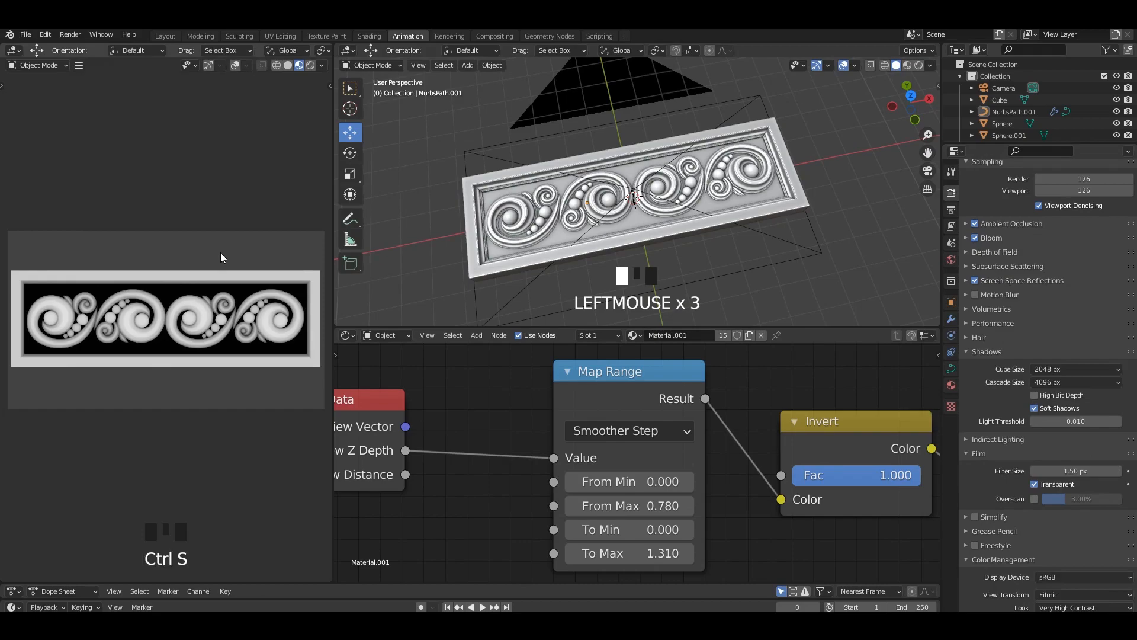
Render a test image from the camera and close the render result
{"action": "left_click", "coordinate": [74, 34]}
{"action": "left_click", "coordinate": [89, 49]}
{"action": "key", "text": "Escape"}
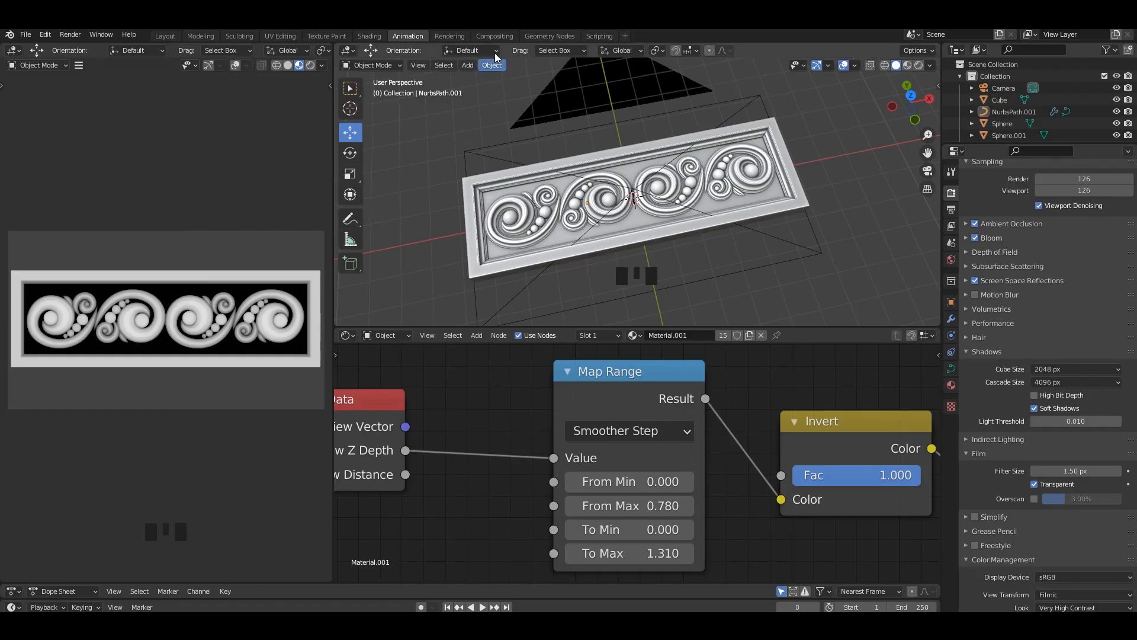
{"action": "left_click", "coordinate": [450, 35]}
{"action": "middle_click_drag", "start_coordinate": [500, 259], "coordinate": [473, 106], "text": "ctrl"}
{"action": "left_click", "coordinate": [166, 36]}
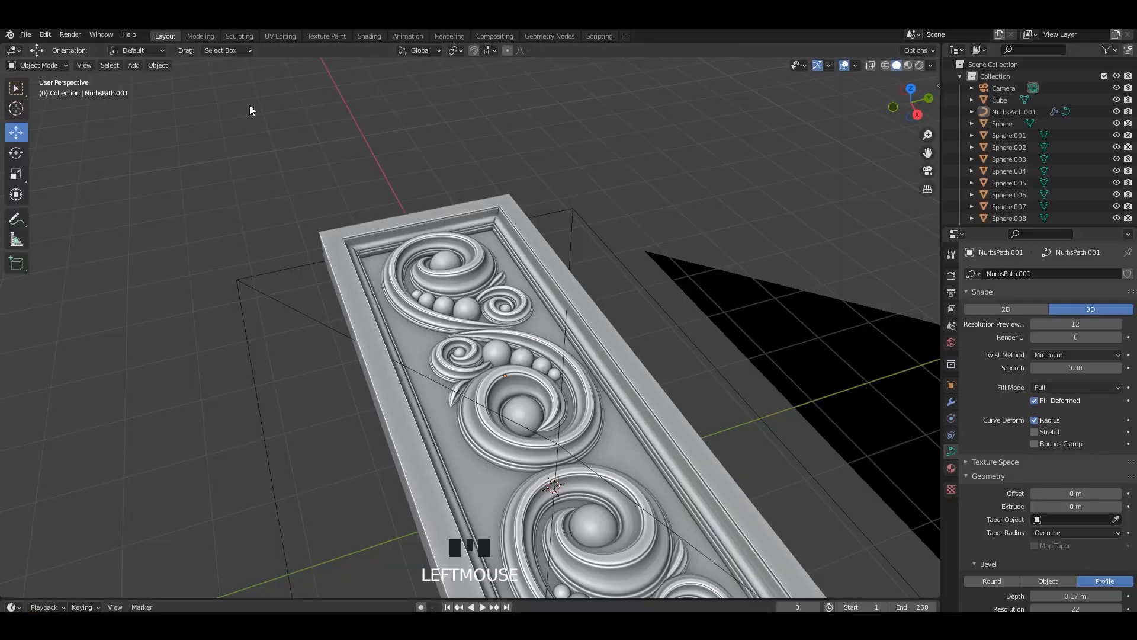
{"action": "left_click", "coordinate": [415, 35]}
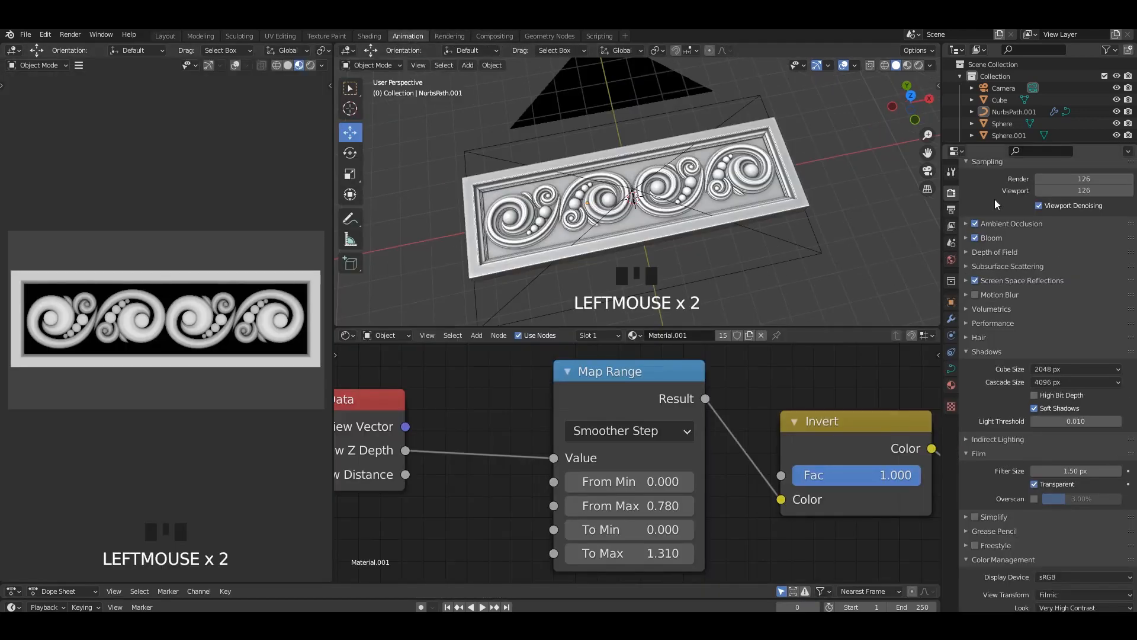
Display the viewport objects in random solid colours and save the file
{"action": "left_click", "coordinate": [950, 171]}
{"action": "left_click", "coordinate": [950, 193]}
{"action": "left_click", "coordinate": [930, 65]}
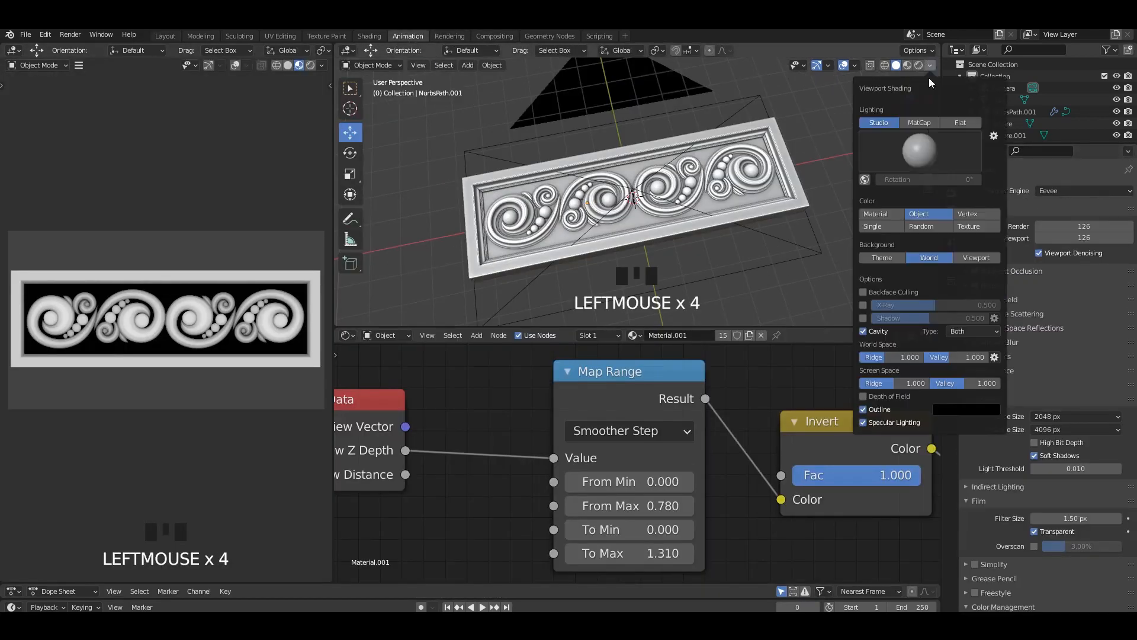
{"action": "left_click", "coordinate": [921, 226]}
{"action": "scroll", "coordinate": [818, 202], "scroll_direction": "up", "scroll_amount": 2}
{"action": "middle_click_drag", "start_coordinate": [811, 205], "coordinate": [817, 215]}
{"action": "key", "text": "ctrl+s"}
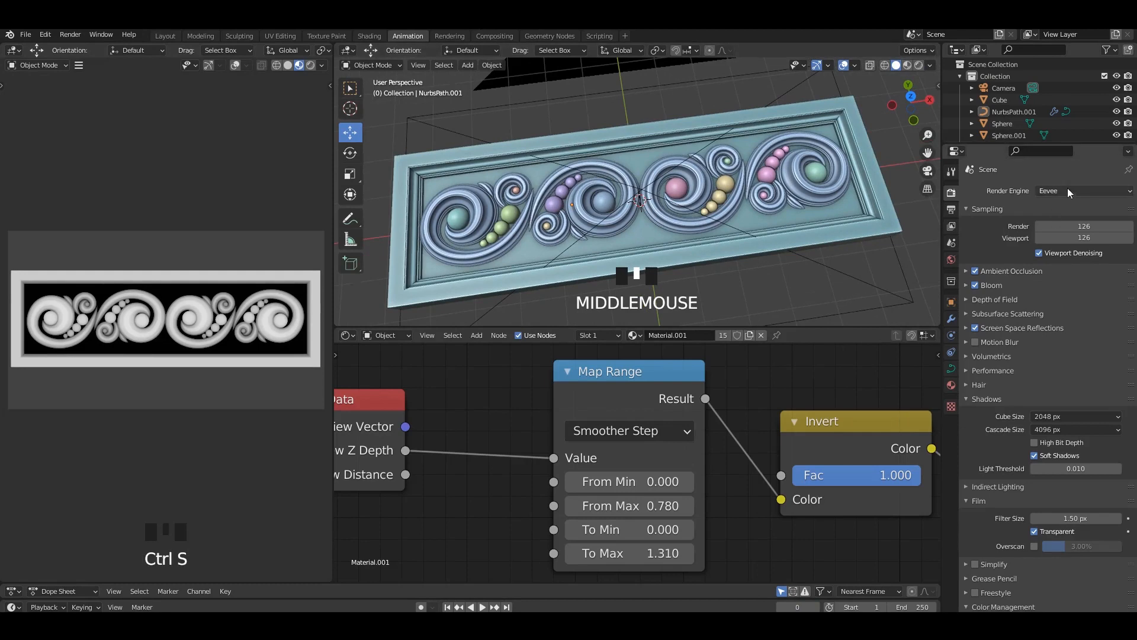
Set the render resolution to 4000 × 4000 px and save the file
{"action": "left_click", "coordinate": [1068, 187]}
{"action": "left_click", "coordinate": [951, 209]}
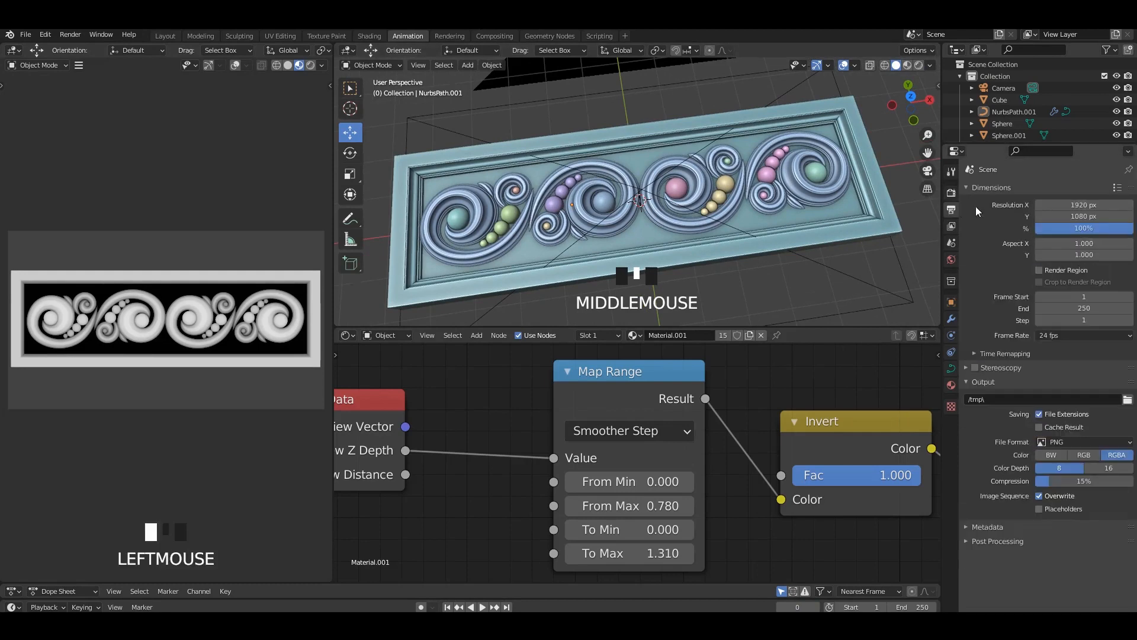
{"action": "left_click", "coordinate": [1090, 217]}
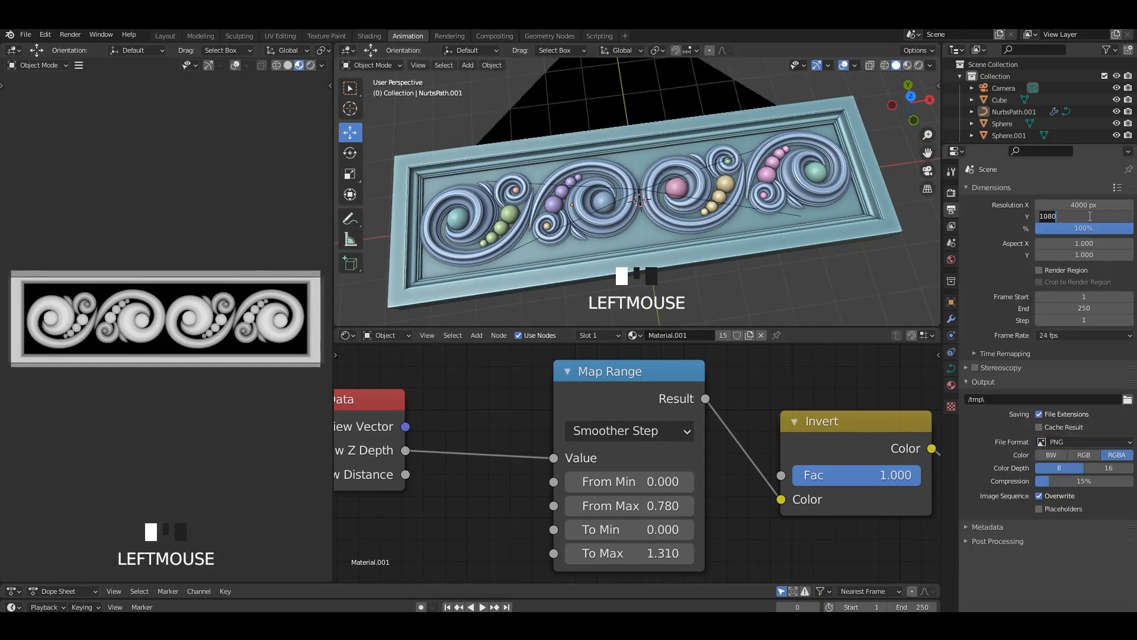
{"action": "left_click", "coordinate": [312, 233]}
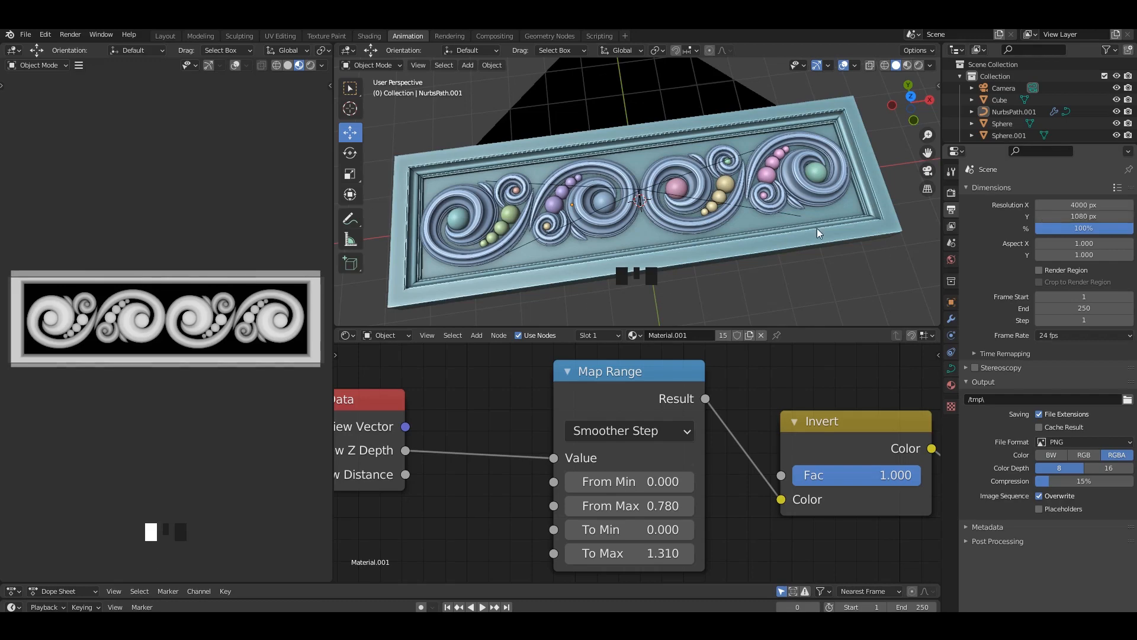
{"action": "middle_click_drag", "start_coordinate": [816, 229], "coordinate": [694, 165]}
{"action": "scroll", "coordinate": [695, 165], "scroll_direction": "up", "scroll_amount": 2}
{"action": "middle_click_drag", "start_coordinate": [592, 164], "coordinate": [720, 208]}
{"action": "left_click", "coordinate": [1090, 217]}
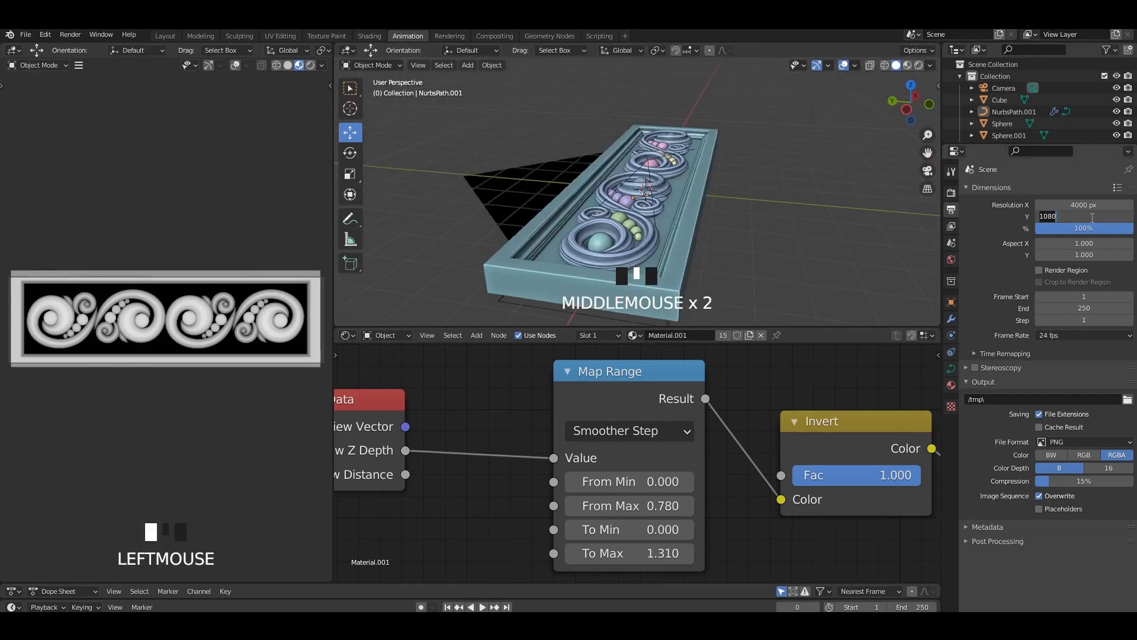
{"action": "key", "text": "Return"}
{"action": "scroll", "coordinate": [770, 192], "scroll_direction": "down", "scroll_amount": 2}
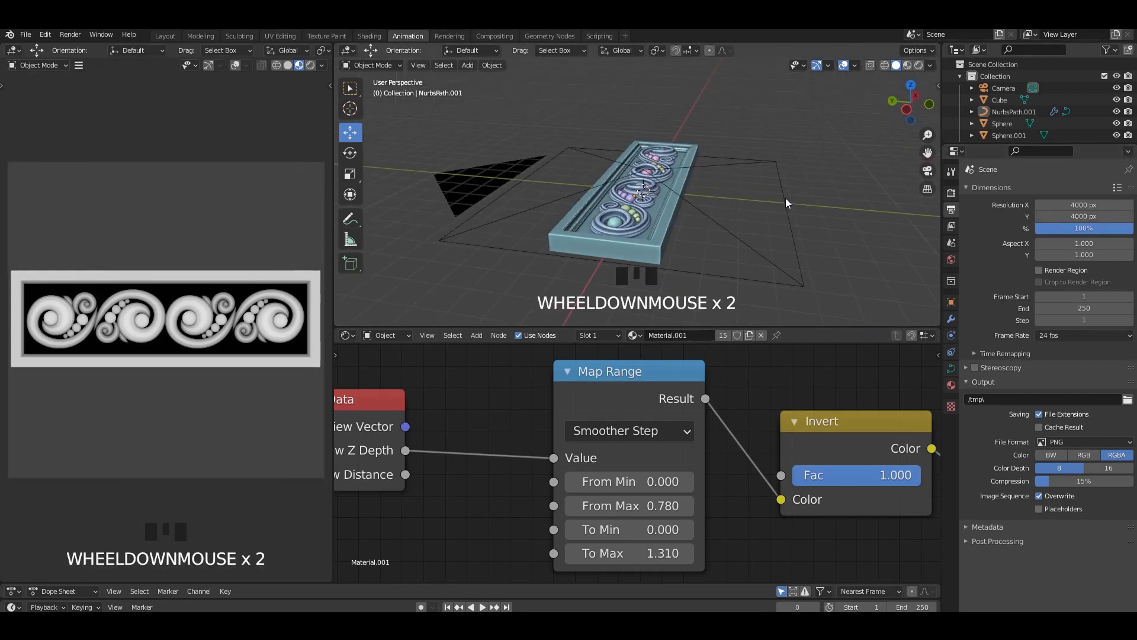
{"action": "key", "text": "ctrl+s"}
Render the scroll panel's height map and examine the scrolls and beads up close
{"action": "left_click", "coordinate": [70, 34]}
{"action": "left_click", "coordinate": [86, 48]}
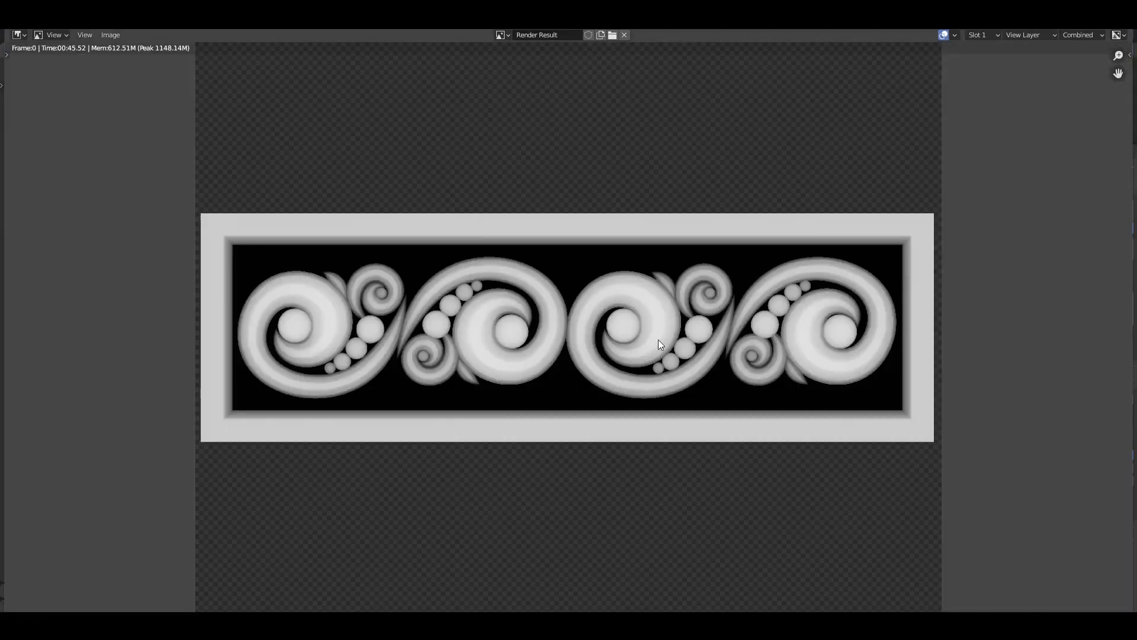
{"action": "scroll", "coordinate": [585, 350], "scroll_direction": "up", "scroll_amount": 6}
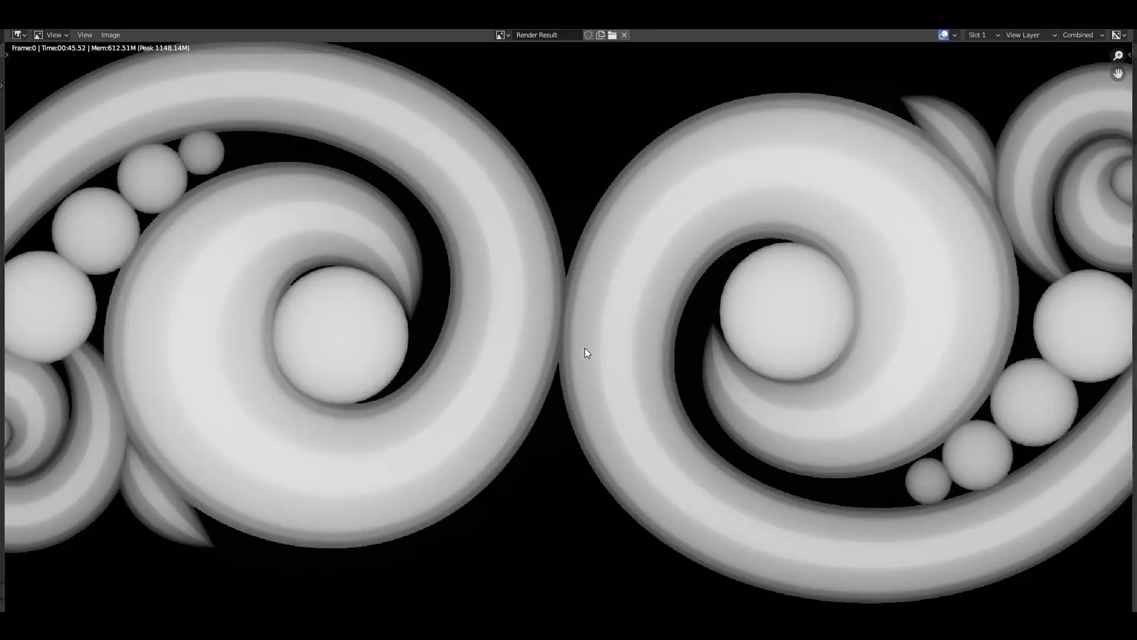
{"action": "scroll", "coordinate": [585, 347], "scroll_direction": "down", "scroll_amount": 5}
{"action": "scroll", "coordinate": [514, 320], "scroll_direction": "up", "scroll_amount": 5}
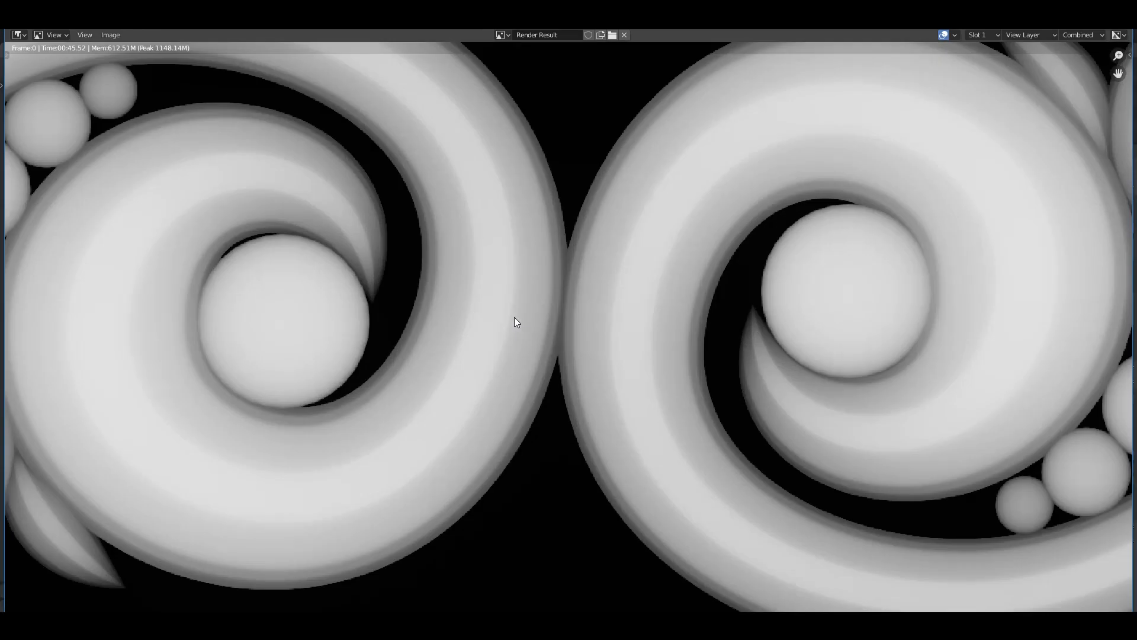
{"action": "scroll", "coordinate": [515, 320], "scroll_direction": "down", "scroll_amount": 5}
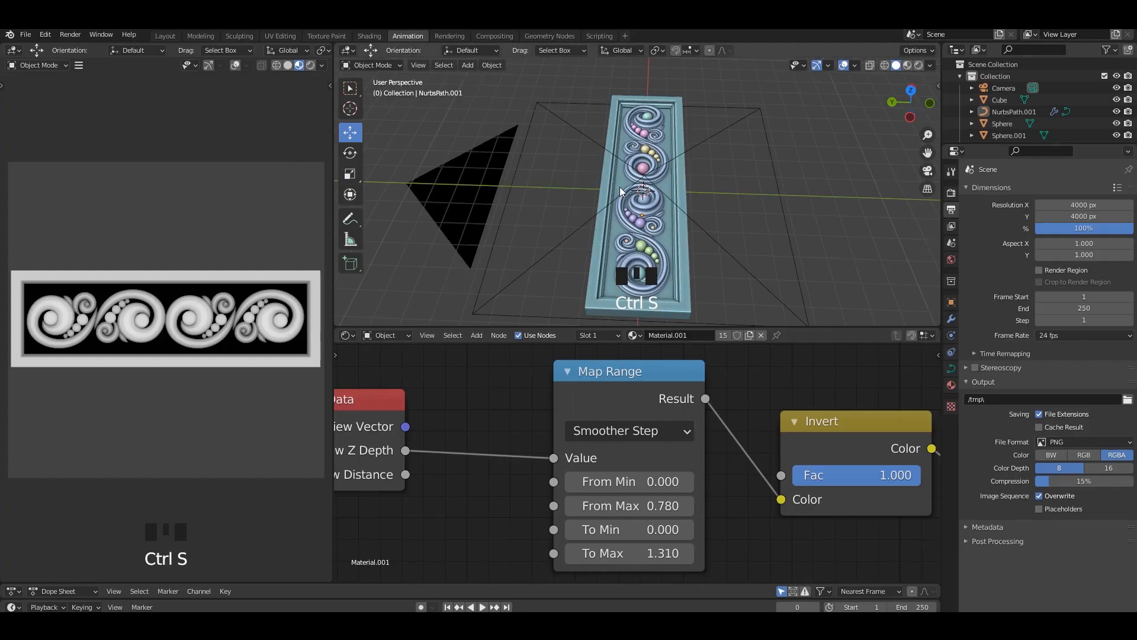
Add a cube over the panel in the Layout workspace and scale it by 1.797 overall, then by 3.123 along X
{"action": "middle_click_drag", "start_coordinate": [623, 267], "coordinate": [681, 249]}
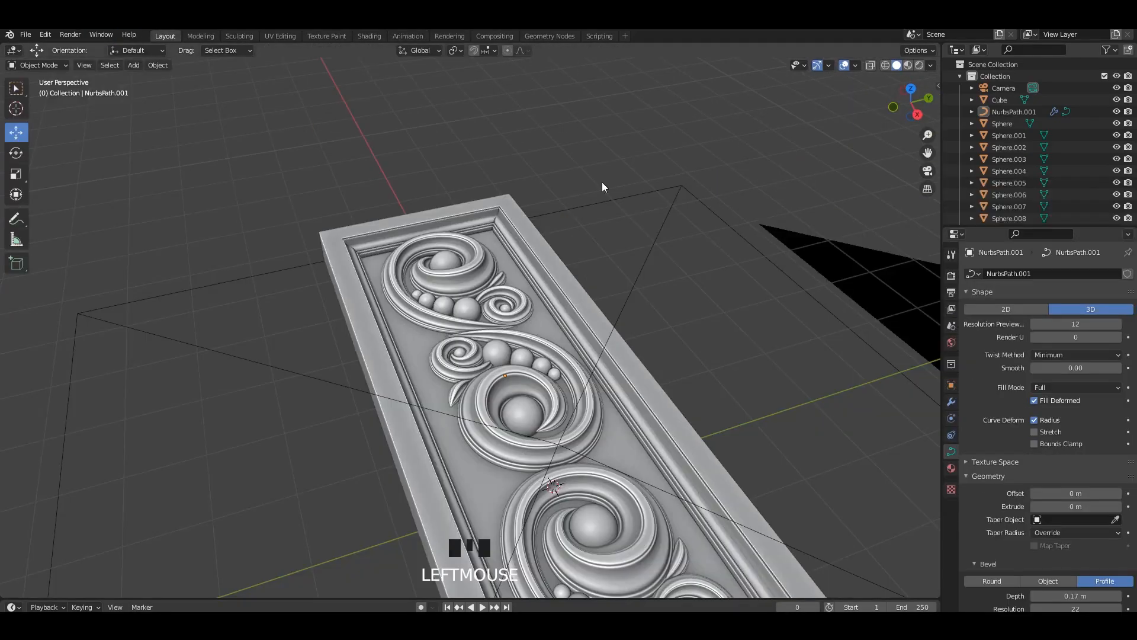
{"action": "scroll", "coordinate": [601, 186], "scroll_direction": "down", "scroll_amount": 3}
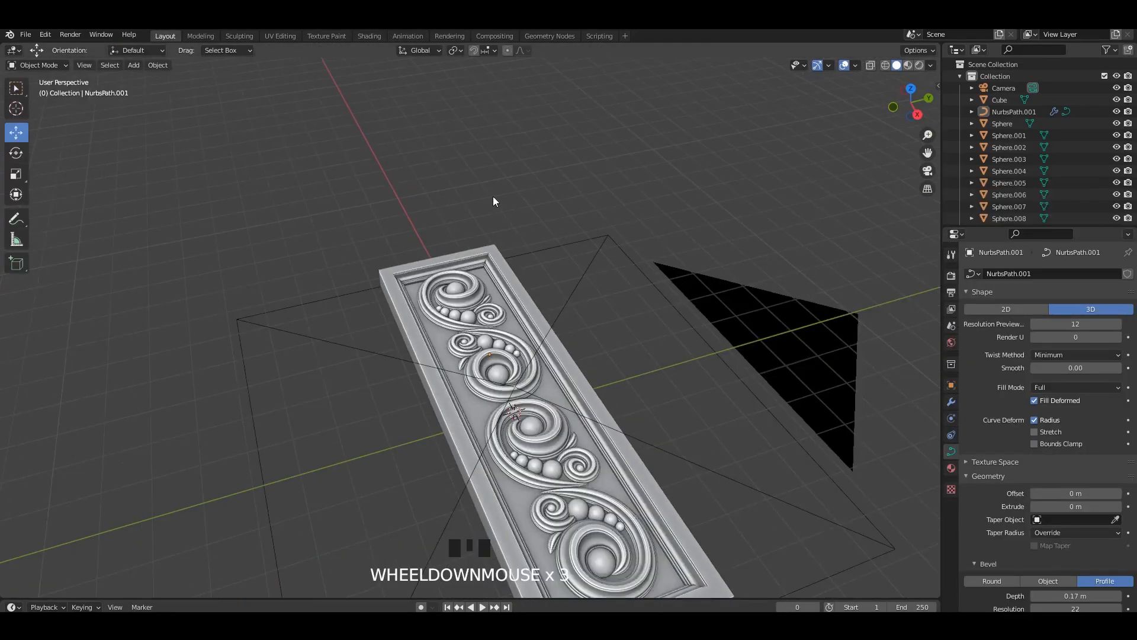
{"action": "middle_click_drag", "start_coordinate": [492, 196], "coordinate": [525, 136]}
{"action": "key", "text": "shift+a"}
{"action": "left_click", "coordinate": [554, 144]}
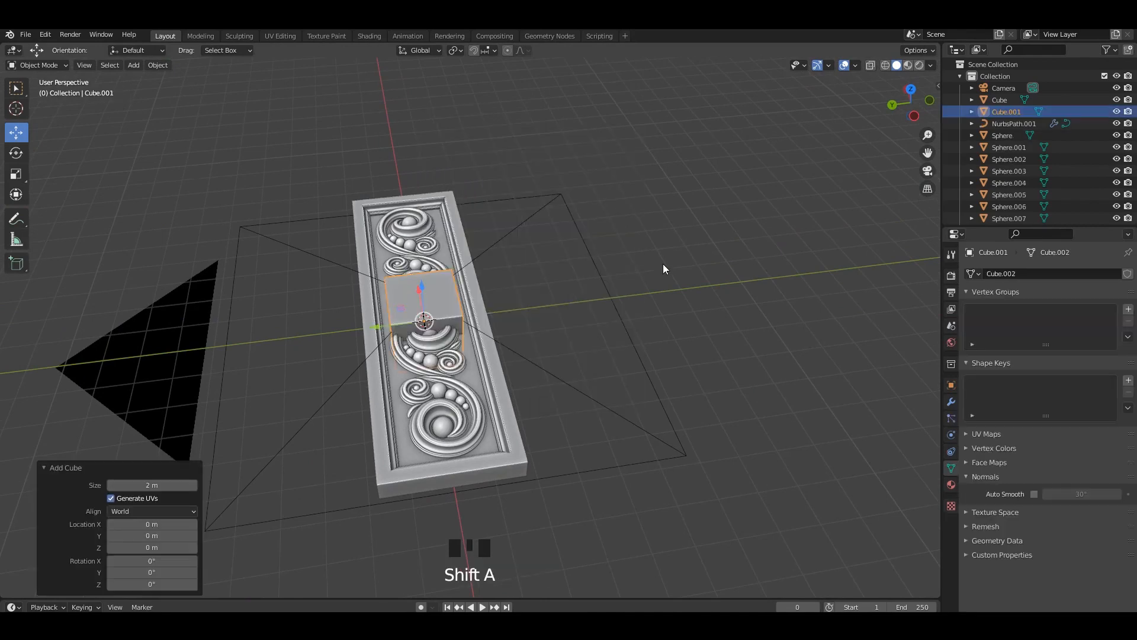
{"action": "middle_click_drag", "start_coordinate": [663, 264], "coordinate": [599, 308], "text": "alt"}
{"action": "middle_click_drag", "start_coordinate": [598, 308], "coordinate": [545, 402], "text": "alt"}
{"action": "middle_click_drag", "start_coordinate": [545, 403], "coordinate": [557, 380], "text": "shift"}
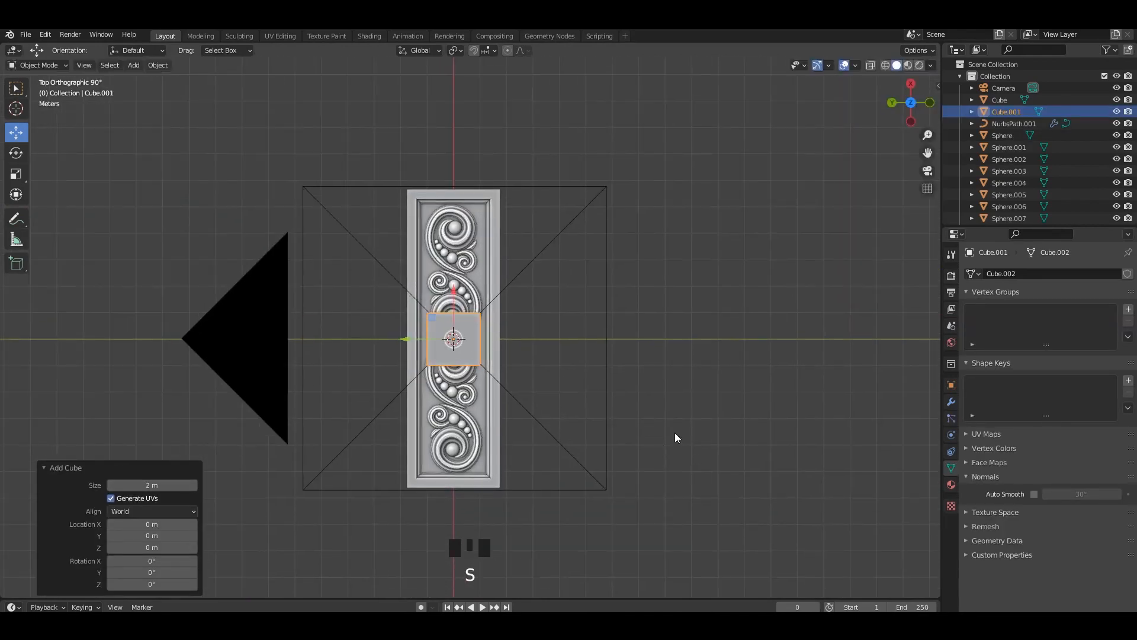
{"action": "key", "text": "s"}
{"action": "left_click", "coordinate": [872, 479]}
{"action": "key", "text": "s"}
{"action": "key", "text": "x"}
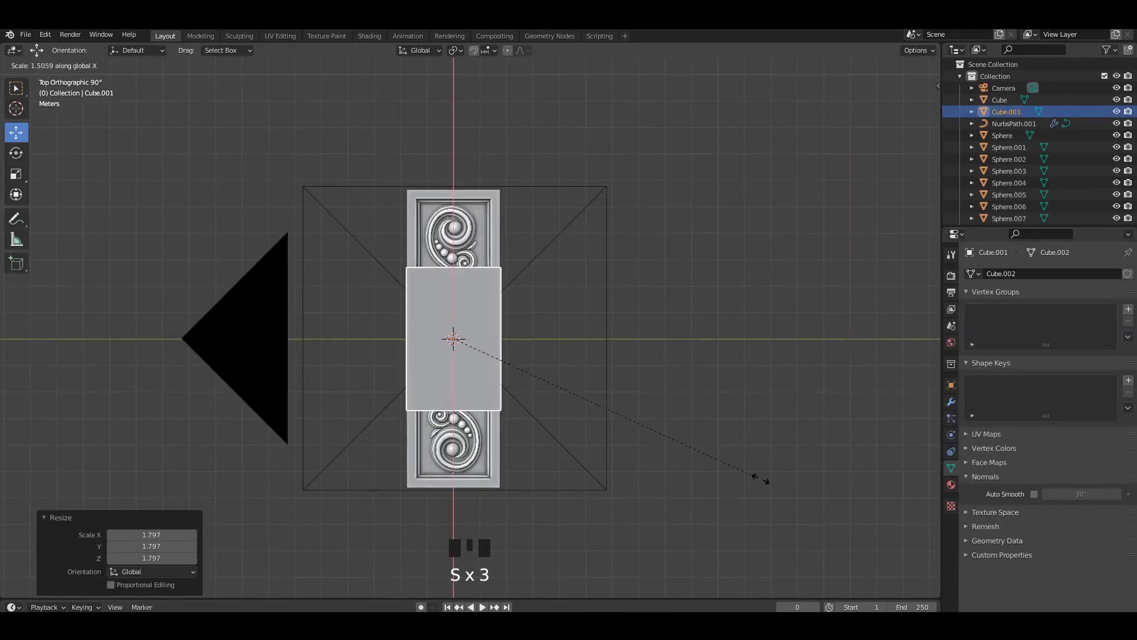
{"action": "left_click", "coordinate": [153, 583]}
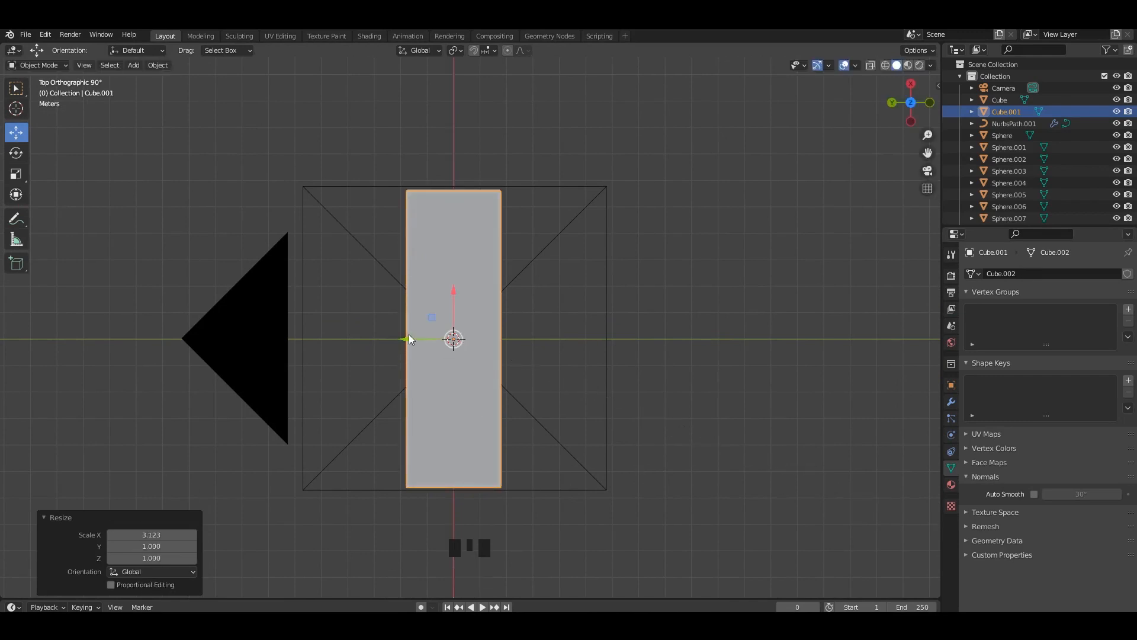
Move the stretched block along Y clear of the panel and isolate it in local view
{"action": "left_click_drag", "start_coordinate": [411, 339], "coordinate": [795, 358]}
{"action": "middle_click_drag", "start_coordinate": [794, 358], "coordinate": [708, 303]}
{"action": "key", "text": "KP_Divide"}
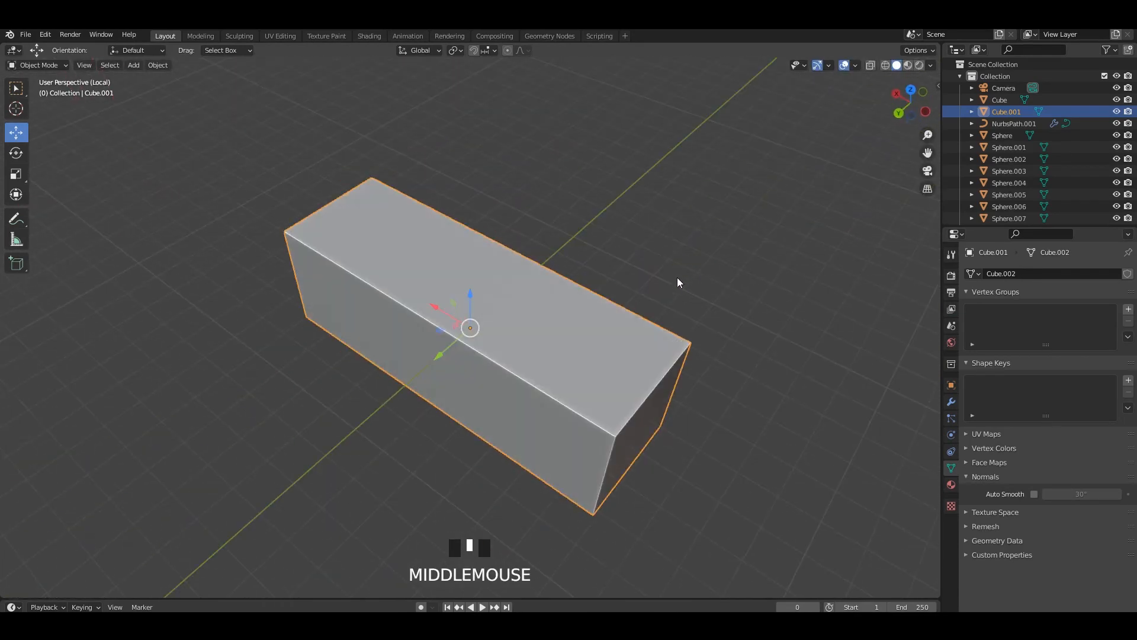
{"action": "middle_click_drag", "start_coordinate": [595, 296], "coordinate": [621, 271]}
Apply the block's transform and set its origin to its geometry
{"action": "key", "text": "Tab"}
{"action": "key", "text": "Tab"}
{"action": "middle_click_drag", "start_coordinate": [649, 369], "coordinate": [564, 350]}
{"action": "key", "text": "ctrl+a"}
{"action": "left_click", "coordinate": [613, 373]}
{"action": "right_click", "coordinate": [498, 322]}
{"action": "mouse_move", "coordinate": [551, 364]}
{"action": "left_click", "coordinate": [631, 372]}
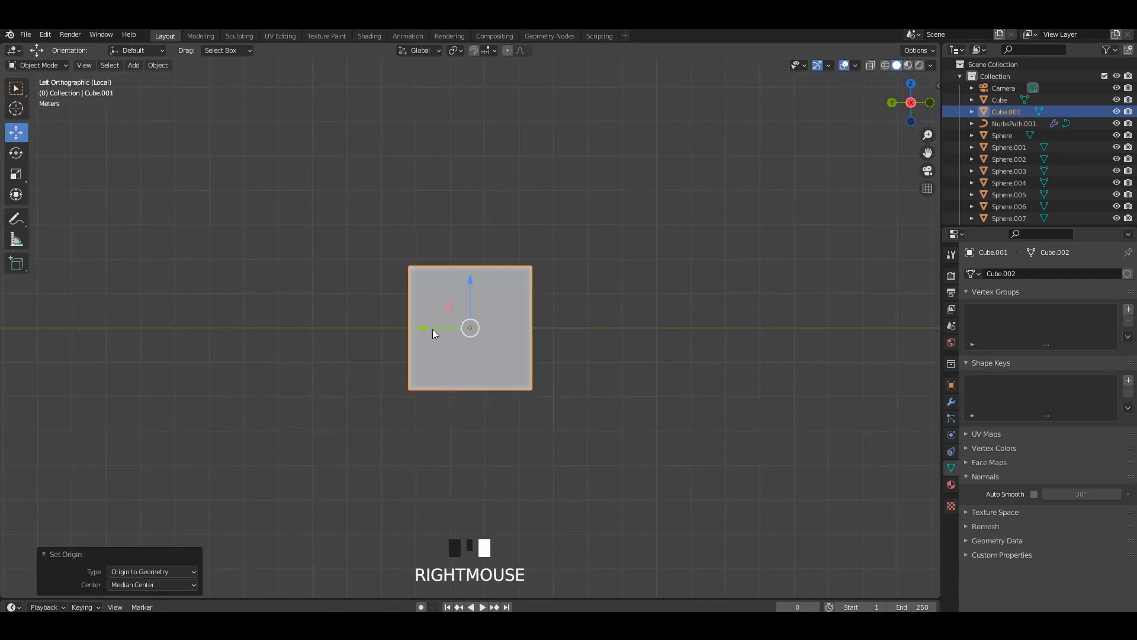
Rotate the isolated block by 90° in an orthographic side view
{"action": "middle_click_drag", "start_coordinate": [433, 329], "coordinate": [637, 310], "text": "alt"}
{"action": "middle_click_drag", "start_coordinate": [637, 311], "coordinate": [490, 251], "text": "shift"}
{"action": "type", "text": "r90"}
{"action": "key", "text": "Return"}
{"action": "key", "text": "Tab"}
{"action": "key", "text": "Tab"}
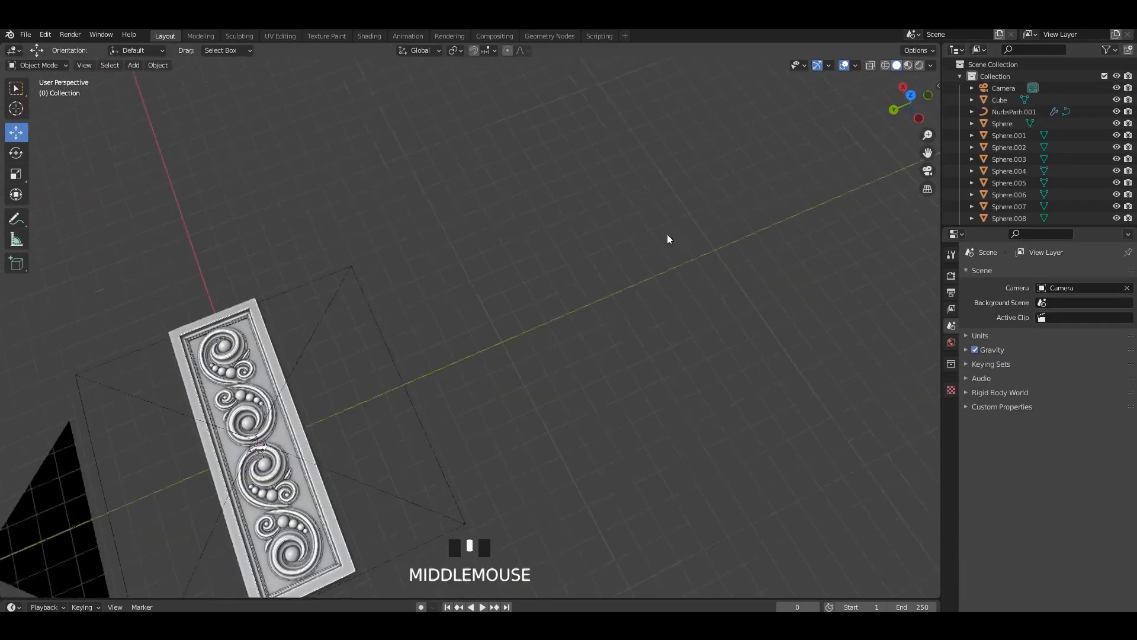
Add a new cube over the panel, scale it by 1.810 to the panel's width and stretch it along X to the panel's length
{"action": "middle_click_drag", "start_coordinate": [668, 239], "coordinate": [682, 254]}
{"action": "middle_click_drag", "start_coordinate": [681, 254], "coordinate": [691, 269], "text": "shift"}
{"action": "key", "text": "shift+a"}
{"action": "mouse_move", "coordinate": [351, 194]}
{"action": "left_click", "coordinate": [394, 203]}
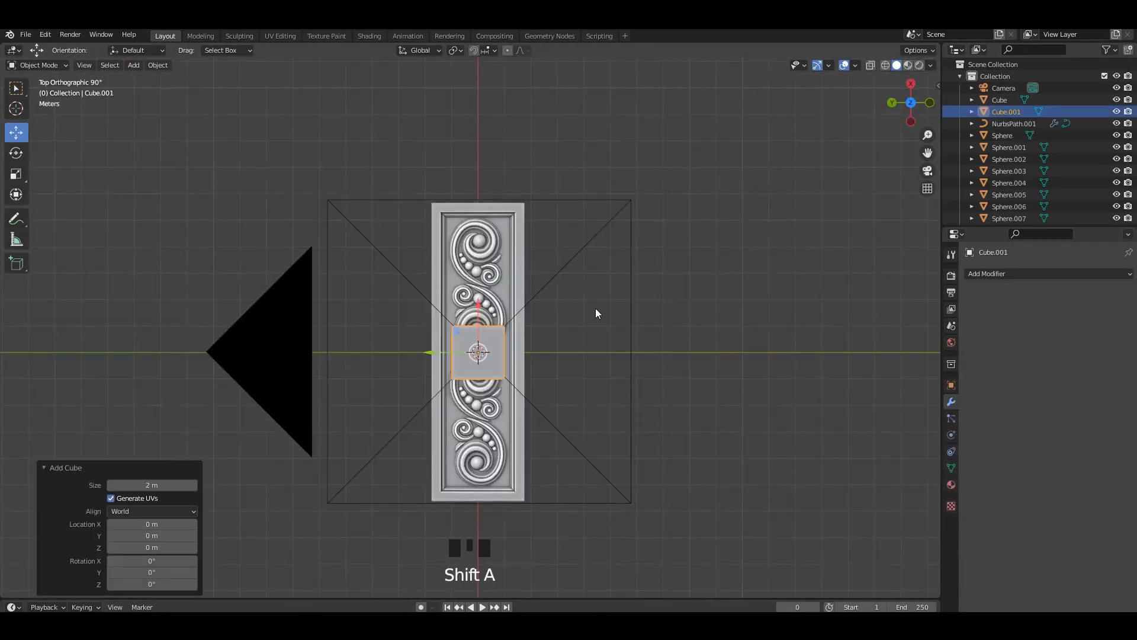
{"action": "scroll", "coordinate": [596, 313], "scroll_direction": "up", "scroll_amount": 2}
{"action": "key", "text": "s"}
{"action": "left_click", "coordinate": [737, 368]}
{"action": "key", "text": "s"}
{"action": "key", "text": "x"}
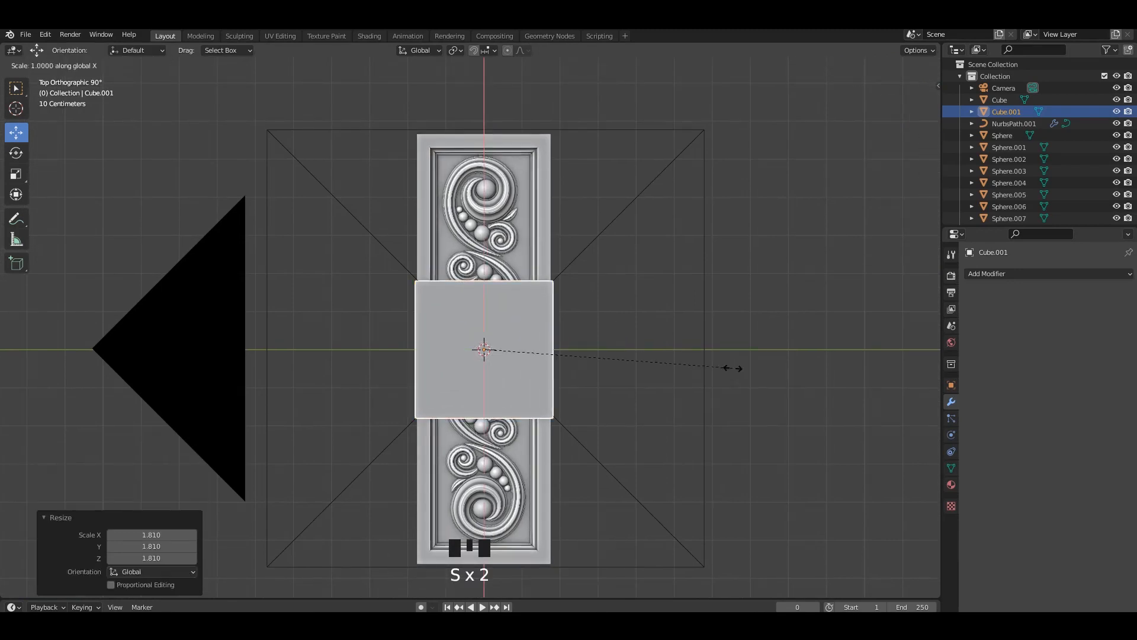
{"action": "left_click", "coordinate": [298, 546]}
Isolate the new block in local view and rotate it upright
{"action": "middle_click_drag", "start_coordinate": [691, 370], "coordinate": [686, 305]}
{"action": "key", "text": "slash"}
{"action": "key", "text": "r"}
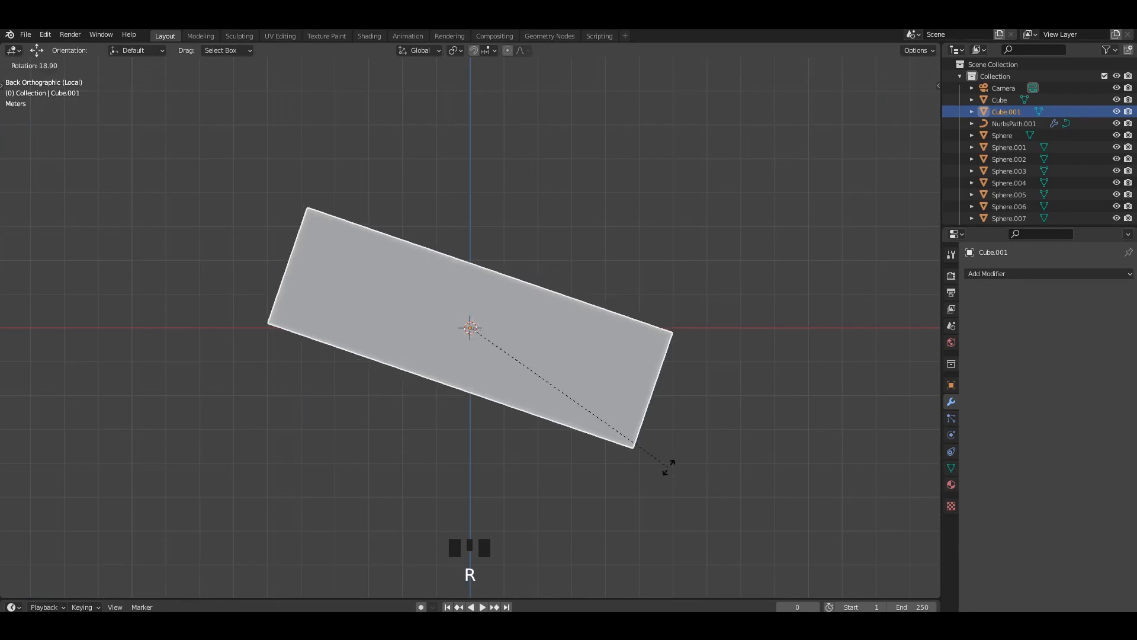
{"action": "left_click", "coordinate": [668, 467]}
{"action": "middle_click", "coordinate": [579, 330], "text": "alt"}
Extrude the block's top and bottom faces and push them slightly outward along their normals
{"action": "key", "text": "Tab"}
{"action": "middle_click_drag", "start_coordinate": [579, 330], "coordinate": [499, 272]}
{"action": "key", "text": "ctrl+s"}
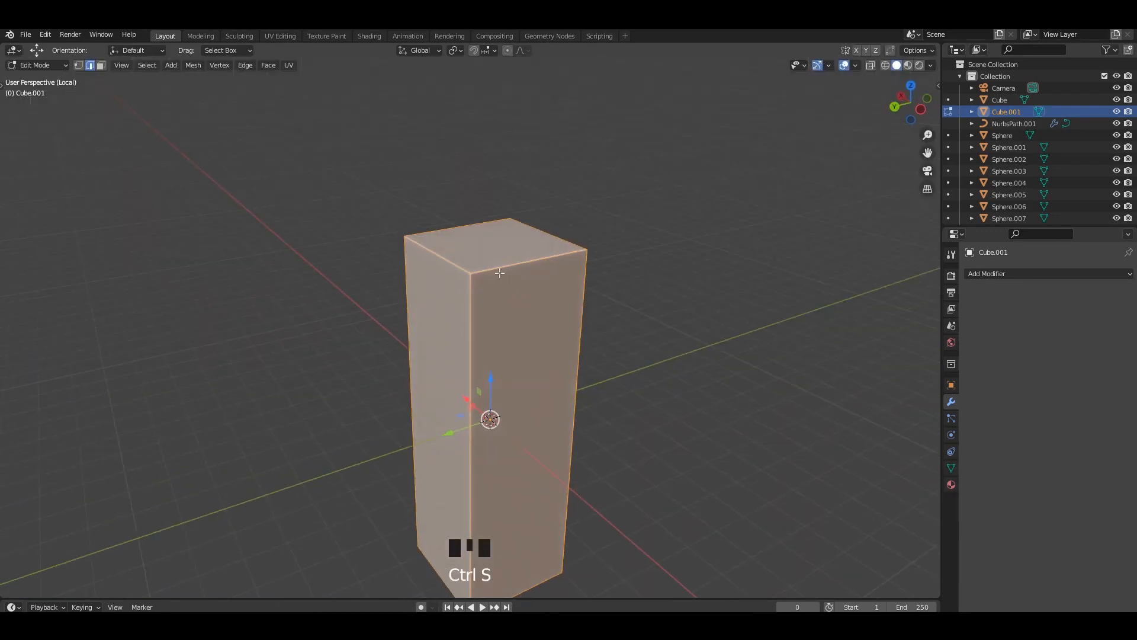
{"action": "key", "text": "3"}
{"action": "left_click", "coordinate": [487, 247]}
{"action": "middle_click_drag", "start_coordinate": [569, 373], "coordinate": [578, 261]}
{"action": "middle_click_drag", "start_coordinate": [577, 261], "coordinate": [619, 245], "text": "shift"}
{"action": "left_click", "coordinate": [497, 319], "text": "shift"}
{"action": "scroll", "coordinate": [574, 272], "scroll_direction": "down", "scroll_amount": 2}
{"action": "key", "text": "e"}
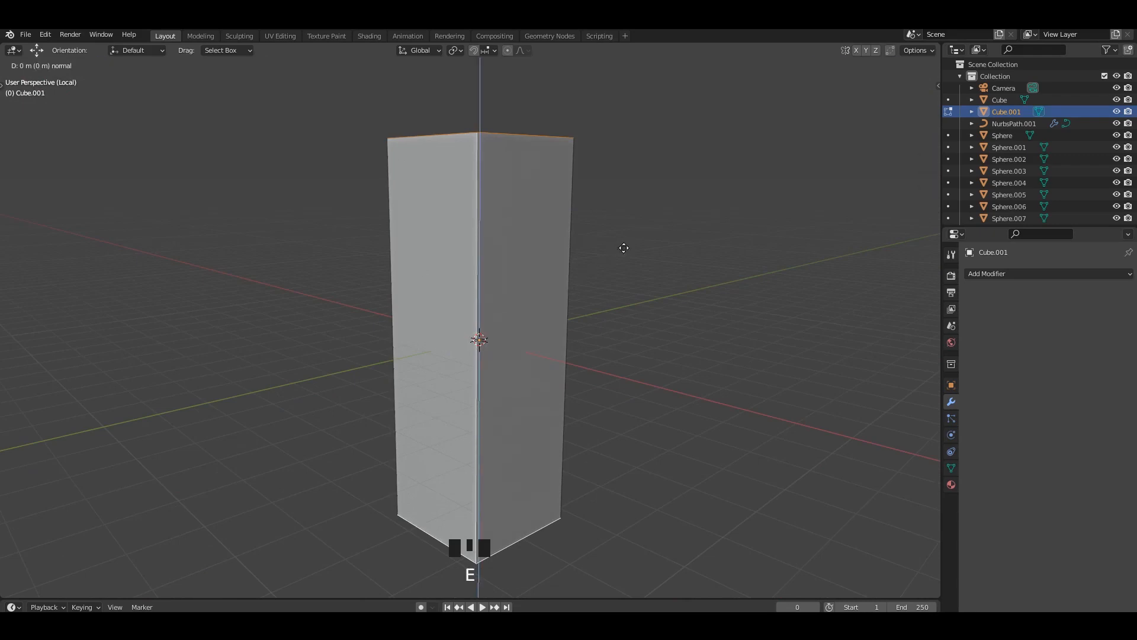
{"action": "right_click", "coordinate": [648, 231]}
{"action": "key", "text": "alt+s"}
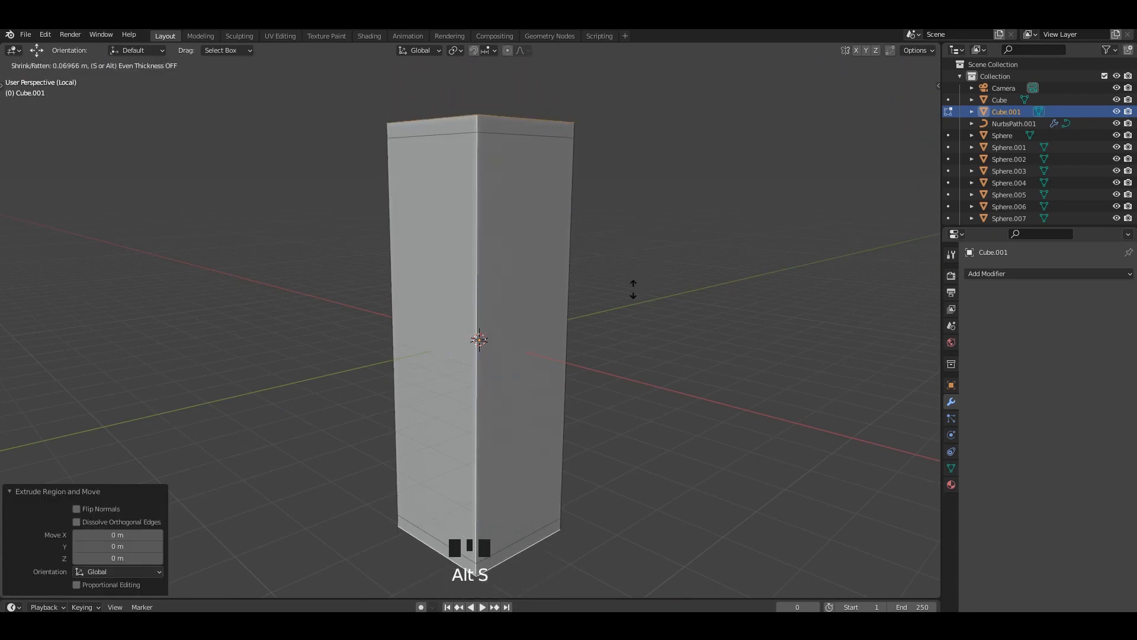
{"action": "left_click", "coordinate": [641, 279]}
Select the side faces around the bottom and top end bands and extrude them outward into a projecting base and cap
{"action": "middle_click_drag", "start_coordinate": [641, 279], "coordinate": [578, 320]}
{"action": "left_click", "coordinate": [516, 323]}
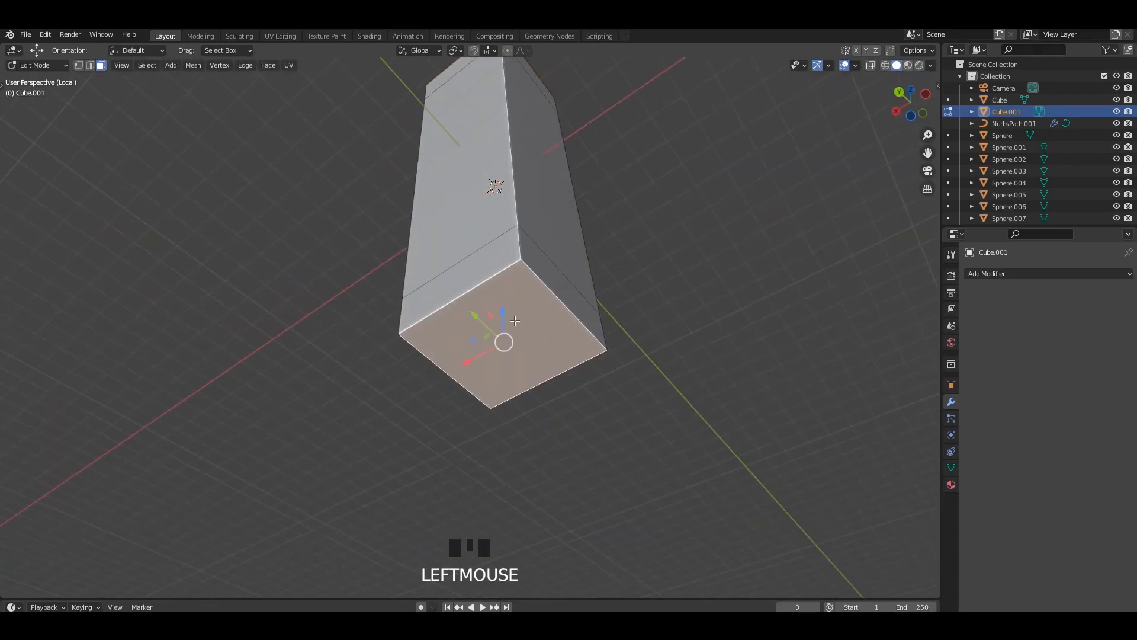
{"action": "left_click", "coordinate": [502, 320]}
{"action": "middle_click_drag", "start_coordinate": [502, 320], "coordinate": [523, 353]}
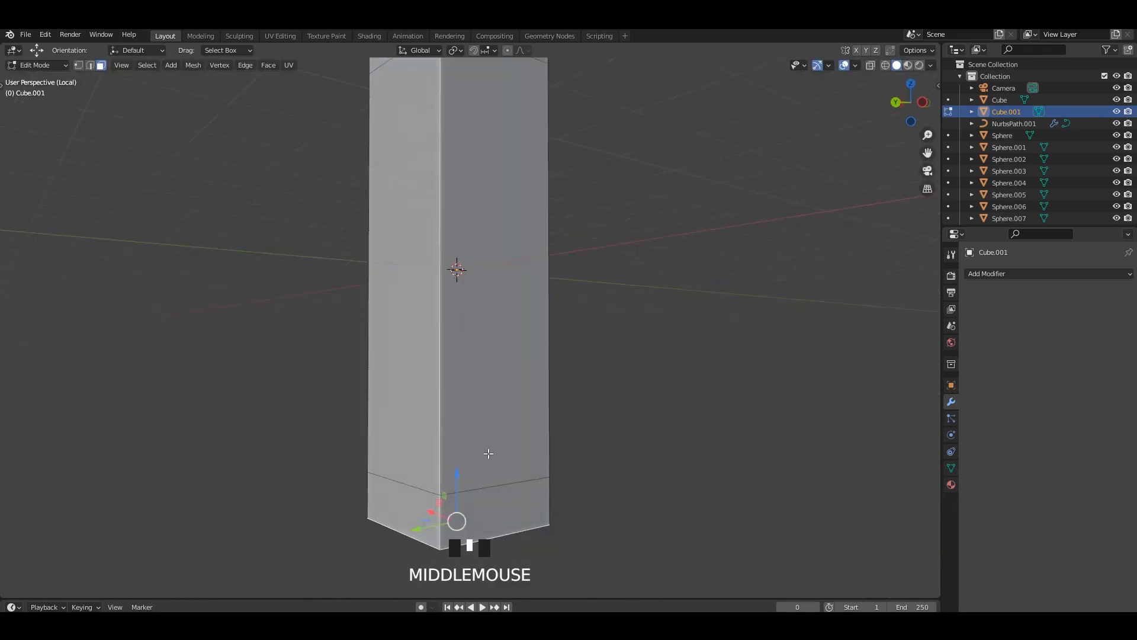
{"action": "middle_click_drag", "start_coordinate": [489, 453], "coordinate": [504, 349], "text": "shift"}
{"action": "left_click", "coordinate": [474, 396]}
{"action": "left_click", "coordinate": [464, 402], "text": "alt+shift"}
{"action": "scroll", "coordinate": [474, 249], "scroll_direction": "down", "scroll_amount": 4}
{"action": "middle_click_drag", "start_coordinate": [462, 189], "coordinate": [510, 250]}
{"action": "scroll", "coordinate": [517, 233], "scroll_direction": "up", "scroll_amount": 2}
{"action": "middle_click_drag", "start_coordinate": [498, 302], "coordinate": [529, 184]}
{"action": "scroll", "coordinate": [519, 185], "scroll_direction": "up", "scroll_amount": 1}
{"action": "left_click", "coordinate": [466, 162], "text": "alt+shift"}
{"action": "scroll", "coordinate": [548, 244], "scroll_direction": "up", "scroll_amount": 2}
{"action": "key", "text": "e"}
{"action": "right_click", "coordinate": [549, 244]}
{"action": "key", "text": "alt+s"}
{"action": "left_click", "coordinate": [548, 232]}
Select the outer edge loops of the cap and base on the sides facing the shaft
{"action": "scroll", "coordinate": [548, 231], "scroll_direction": "down", "scroll_amount": 3}
{"action": "middle_click_drag", "start_coordinate": [529, 184], "coordinate": [513, 361], "text": "shift"}
{"action": "scroll", "coordinate": [513, 361], "scroll_direction": "up", "scroll_amount": 3, "text": "shift"}
{"action": "key", "text": "2"}
{"action": "left_click", "coordinate": [553, 281]}
{"action": "middle_click_drag", "start_coordinate": [521, 250], "coordinate": [633, 322]}
{"action": "scroll", "coordinate": [490, 287], "scroll_direction": "up", "scroll_amount": 1}
{"action": "scroll", "coordinate": [632, 322], "scroll_direction": "up", "scroll_amount": 1}
{"action": "left_click", "coordinate": [588, 435], "text": "alt+shift"}
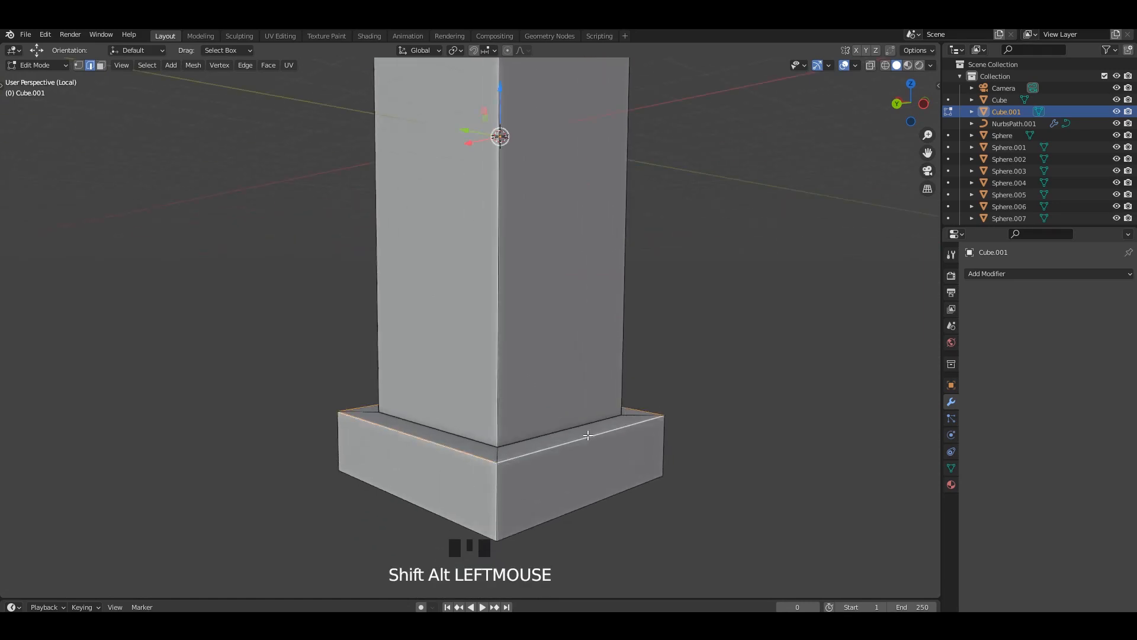
{"action": "left_click", "coordinate": [749, 414]}
Apply the block's transforms and bevel the selected cap and base edges into a stepped moulding profile
{"action": "key", "text": "Tab"}
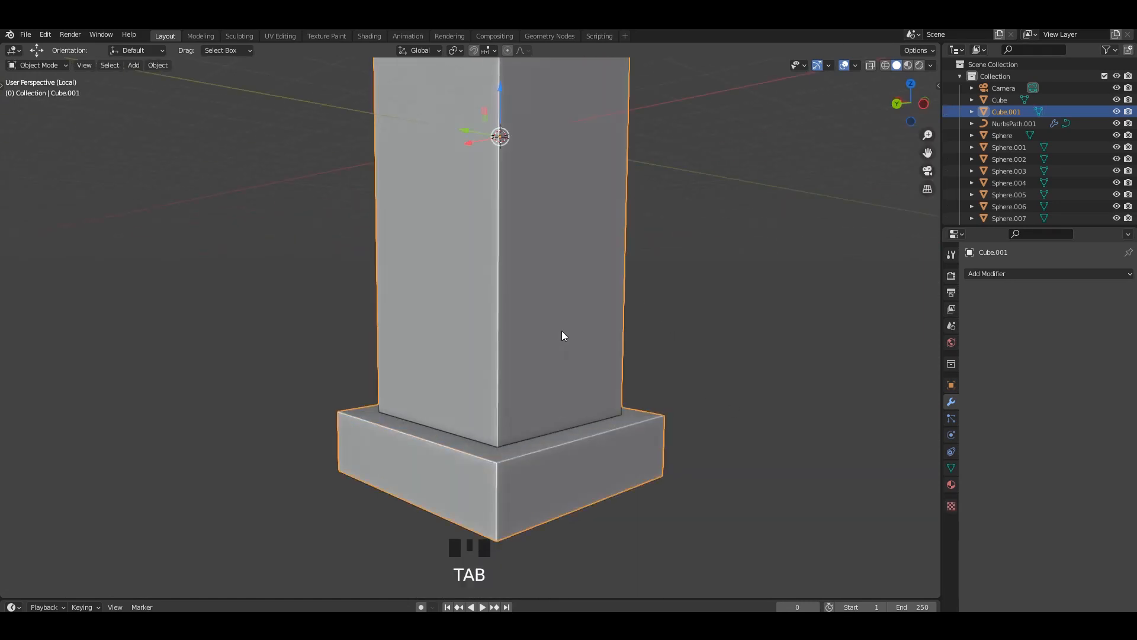
{"action": "key", "text": "ctrl+a"}
{"action": "left_click", "coordinate": [615, 353]}
{"action": "key", "text": "Tab"}
{"action": "middle_click_drag", "start_coordinate": [614, 353], "coordinate": [629, 322], "text": "shift"}
{"action": "key", "text": "ctrl+b"}
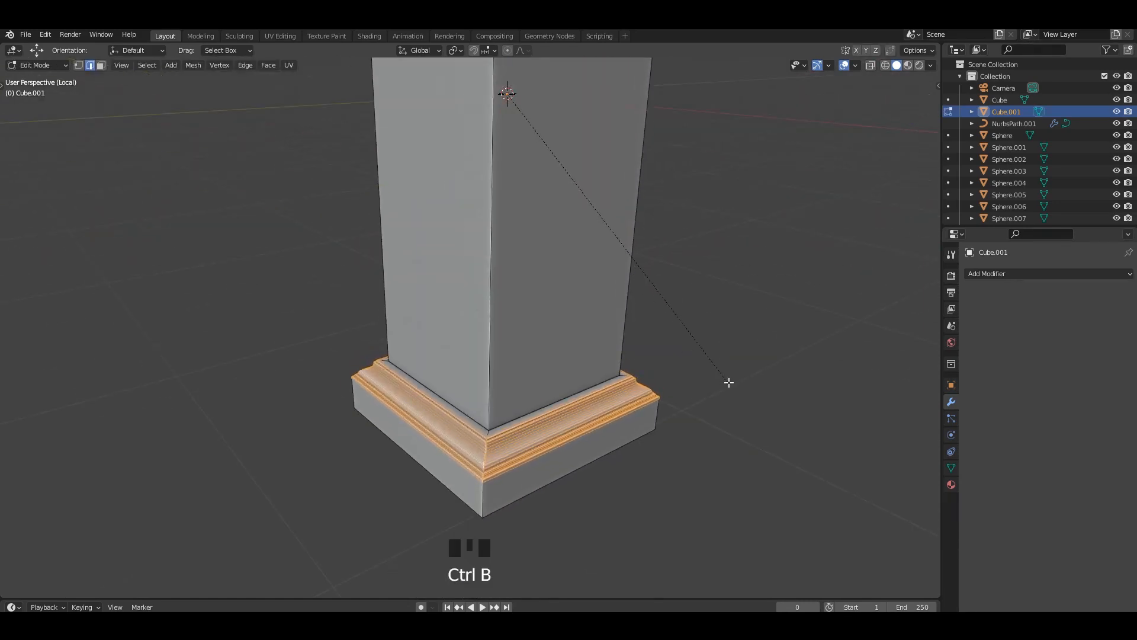
{"action": "left_click", "coordinate": [732, 383]}
{"action": "key", "text": "Tab"}
Raise the pillar 7.0097 m along Z to stand on the ground plane, then apply its location, rotation and scale
{"action": "middle_click_drag", "start_coordinate": [748, 312], "coordinate": [592, 292], "text": "alt"}
{"action": "middle_click_drag", "start_coordinate": [499, 180], "coordinate": [499, 329], "text": "shift"}
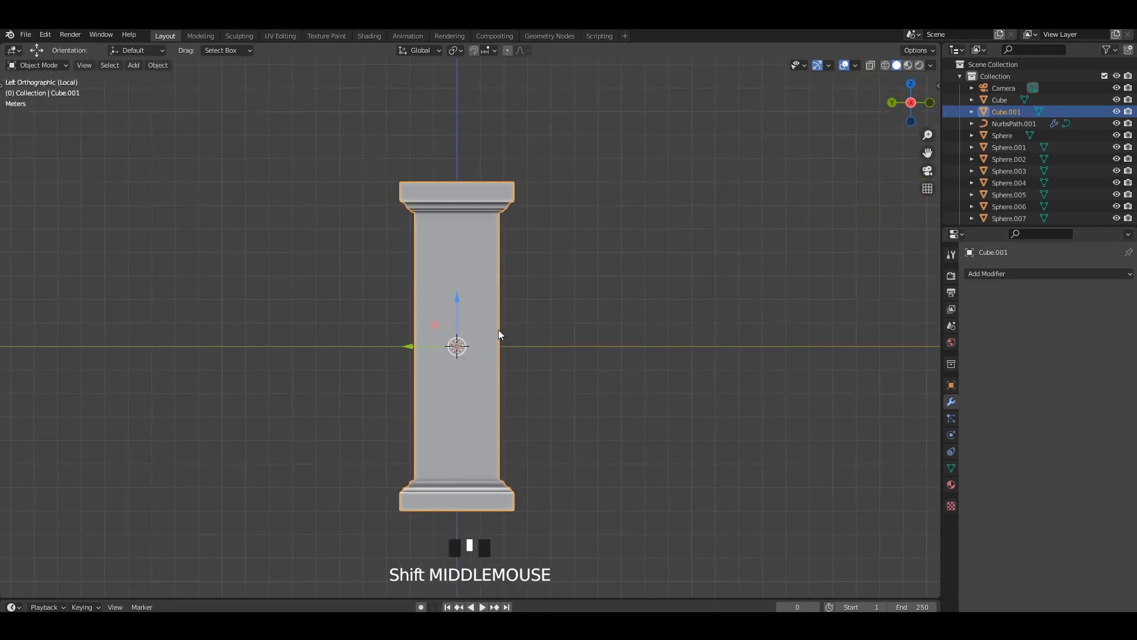
{"action": "left_click_drag", "start_coordinate": [460, 288], "coordinate": [461, 148]}
{"action": "middle_click_drag", "start_coordinate": [462, 148], "coordinate": [603, 238]}
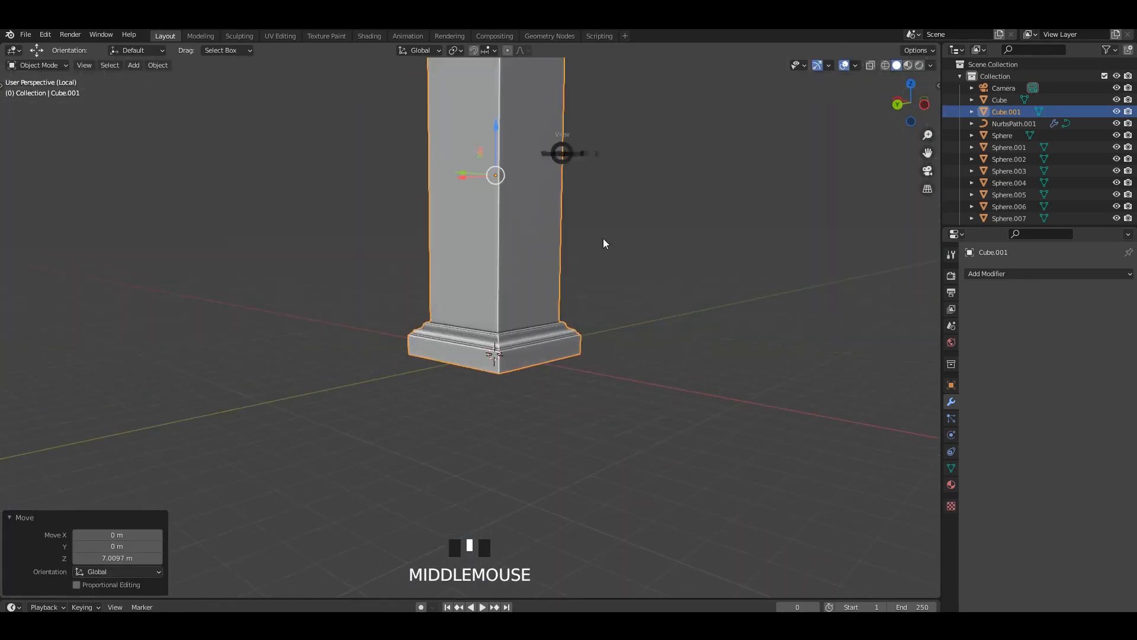
{"action": "middle_click_drag", "start_coordinate": [529, 104], "coordinate": [450, 260], "text": "shift"}
{"action": "key", "text": "ctrl+a"}
{"action": "left_click", "coordinate": [503, 270]}
{"action": "key", "text": "ctrl+s"}
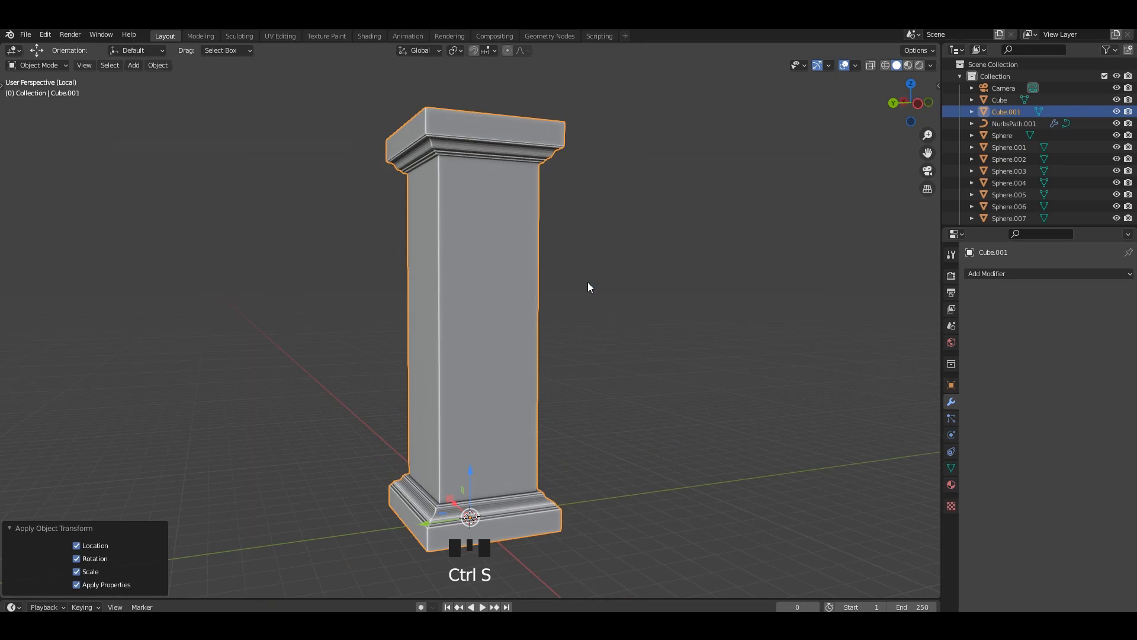
Shade the pillar smooth and enable Auto Smooth at 30° for its normals
{"action": "right_click", "coordinate": [466, 205]}
{"action": "right_click", "coordinate": [468, 206]}
{"action": "left_click", "coordinate": [951, 468]}
{"action": "left_click", "coordinate": [1034, 494]}
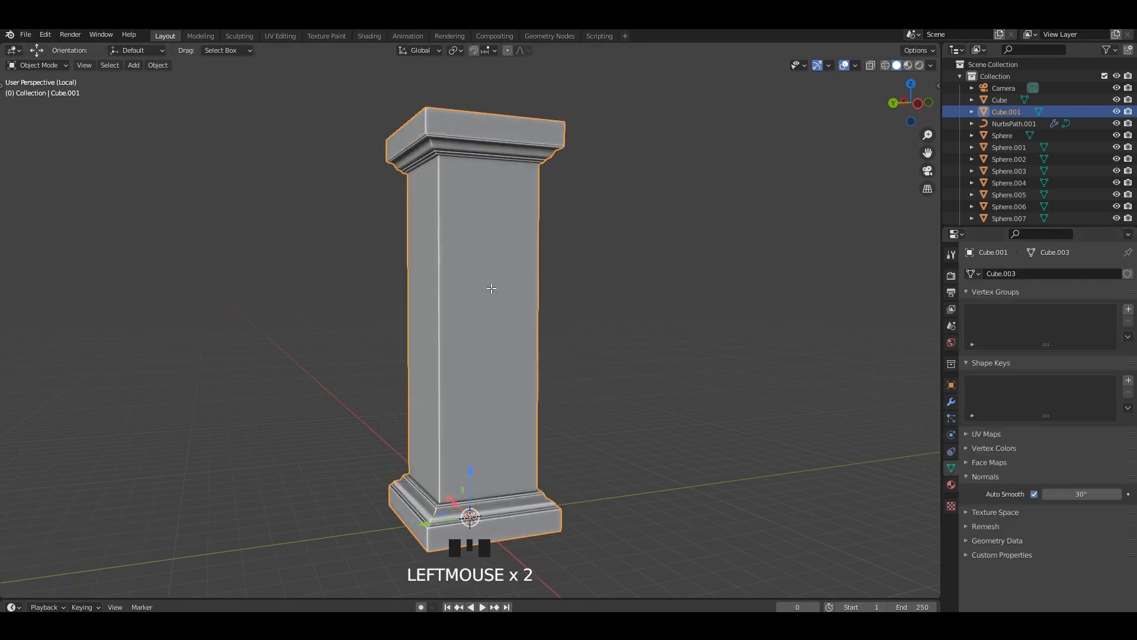
Select all four side faces of the pillar's shaft, including those at the back
{"action": "key", "text": "Tab"}
{"action": "key", "text": "alt+z"}
{"action": "left_click_drag", "start_coordinate": [288, 224], "coordinate": [622, 349]}
{"action": "key", "text": "alt+z"}
{"action": "scroll", "coordinate": [622, 348], "scroll_direction": "up", "scroll_amount": 1, "text": "ctrl"}
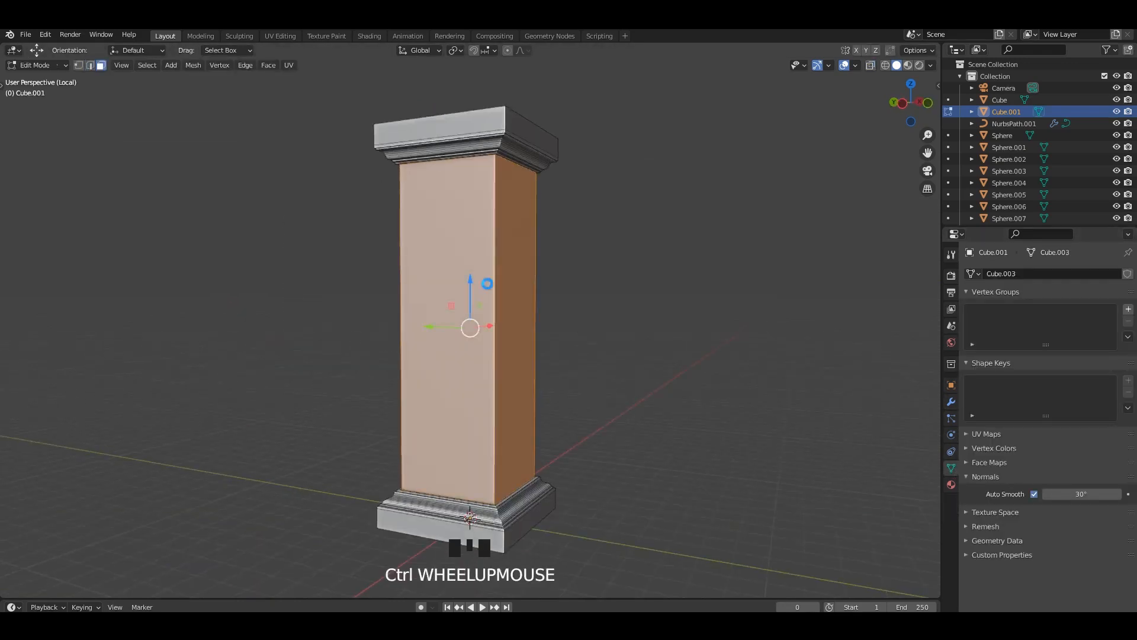
{"action": "scroll", "coordinate": [622, 349], "scroll_direction": "up", "scroll_amount": 2}
{"action": "middle_click_drag", "start_coordinate": [622, 348], "coordinate": [571, 292], "text": "shift"}
{"action": "key", "text": "i"}
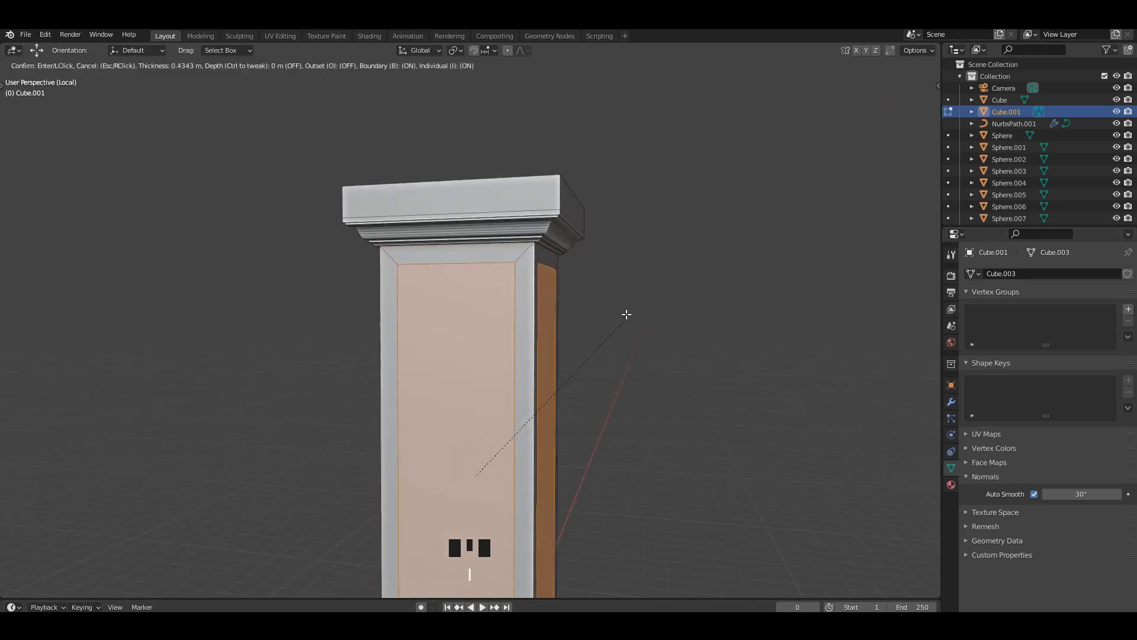
{"action": "left_click", "coordinate": [629, 314]}
{"action": "middle_click_drag", "start_coordinate": [628, 314], "coordinate": [642, 285]}
{"action": "key", "text": "ctrl+z"}
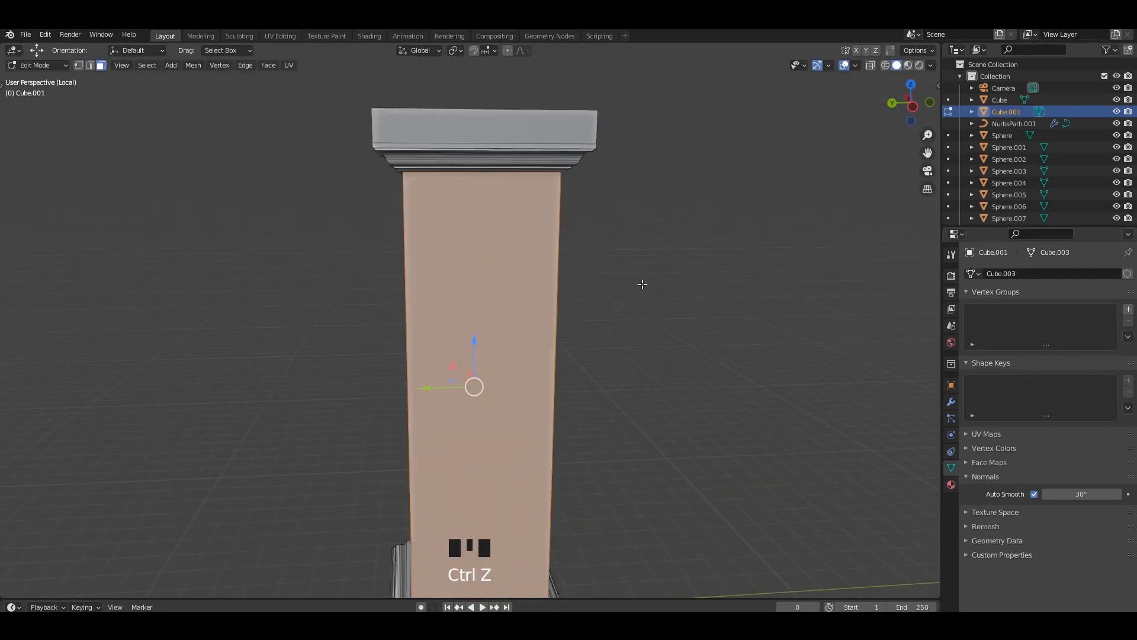
Inset the four shaft faces individually by 0.5794 m and extrude them inward about 0.41 m as recessed panels
{"action": "key", "text": "i"}
{"action": "left_click", "coordinate": [690, 284]}
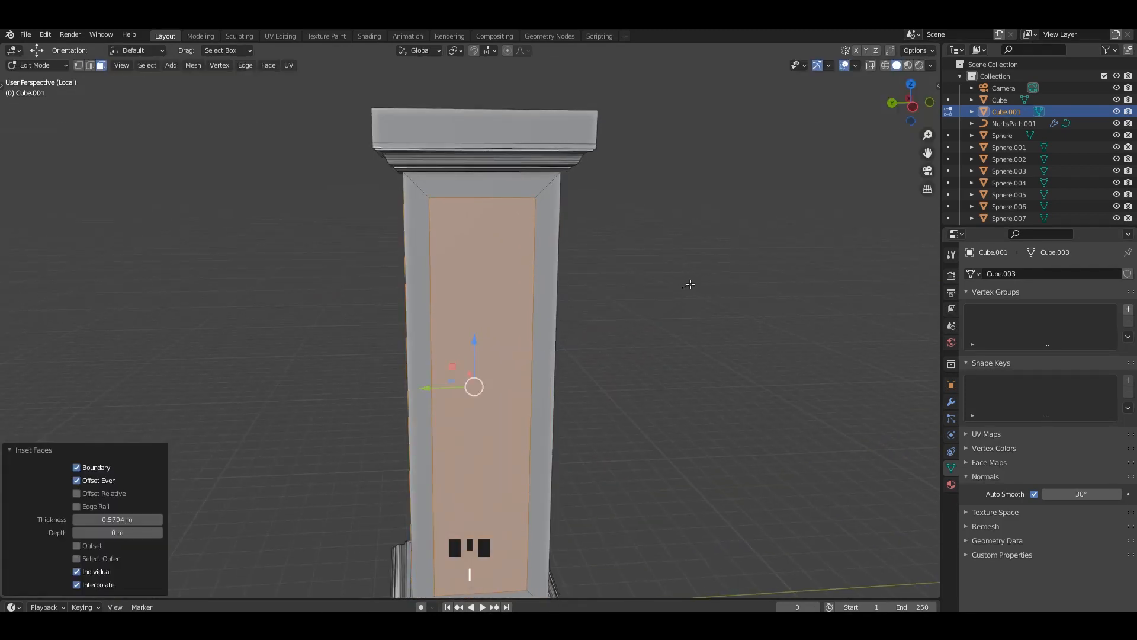
{"action": "middle_click_drag", "start_coordinate": [542, 311], "coordinate": [517, 317]}
{"action": "scroll", "coordinate": [557, 320], "scroll_direction": "up", "scroll_amount": 1}
{"action": "key", "text": "e"}
{"action": "right_click", "coordinate": [518, 318]}
{"action": "key", "text": "alt+s"}
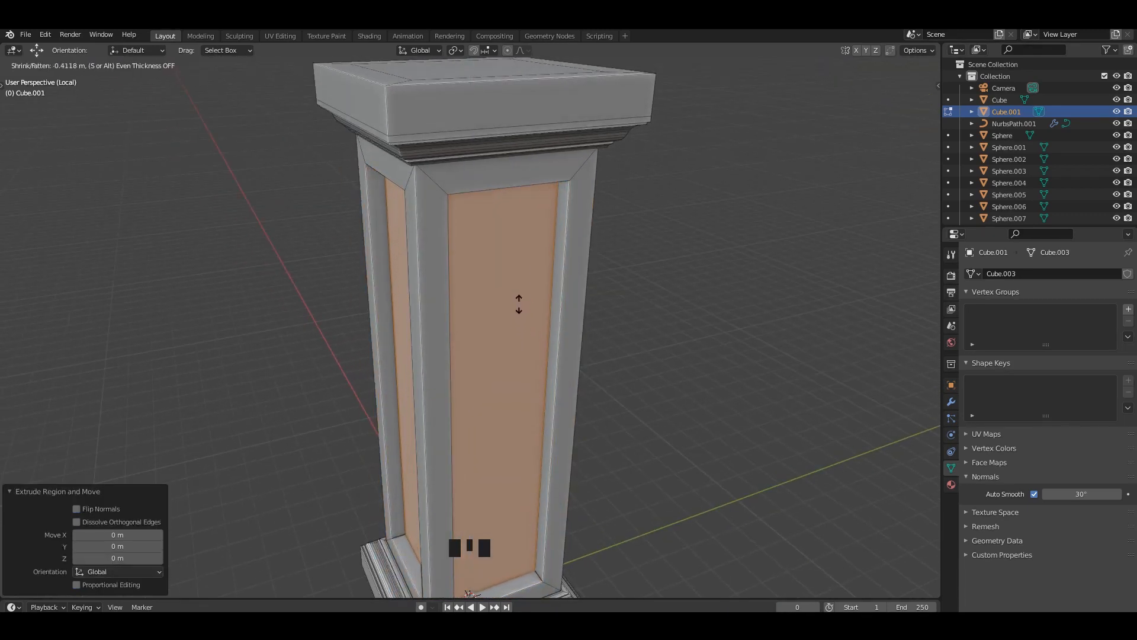
{"action": "left_click", "coordinate": [519, 308]}
Apply the panelled pillar's transforms and save the file
{"action": "key", "text": "Tab"}
{"action": "middle_click_drag", "start_coordinate": [635, 240], "coordinate": [508, 233]}
{"action": "scroll", "coordinate": [487, 262], "scroll_direction": "down", "scroll_amount": 3}
{"action": "key", "text": "Tab"}
{"action": "key", "text": "Tab"}
{"action": "key", "text": "ctrl+a"}
{"action": "left_click", "coordinate": [487, 262]}
{"action": "key", "text": "ctrl+s"}
Add dense horizontal loop cuts along the shaft's height and 8 lengthwise loop cuts through one pair of opposite sides
{"action": "key", "text": "Tab"}
{"action": "key", "text": "ctrl+r"}
{"action": "scroll", "coordinate": [500, 258], "scroll_direction": "up", "scroll_amount": 20}
{"action": "left_click", "coordinate": [489, 237]}
{"action": "scroll", "coordinate": [483, 217], "scroll_direction": "up", "scroll_amount": 7}
{"action": "left_click", "coordinate": [484, 217]}
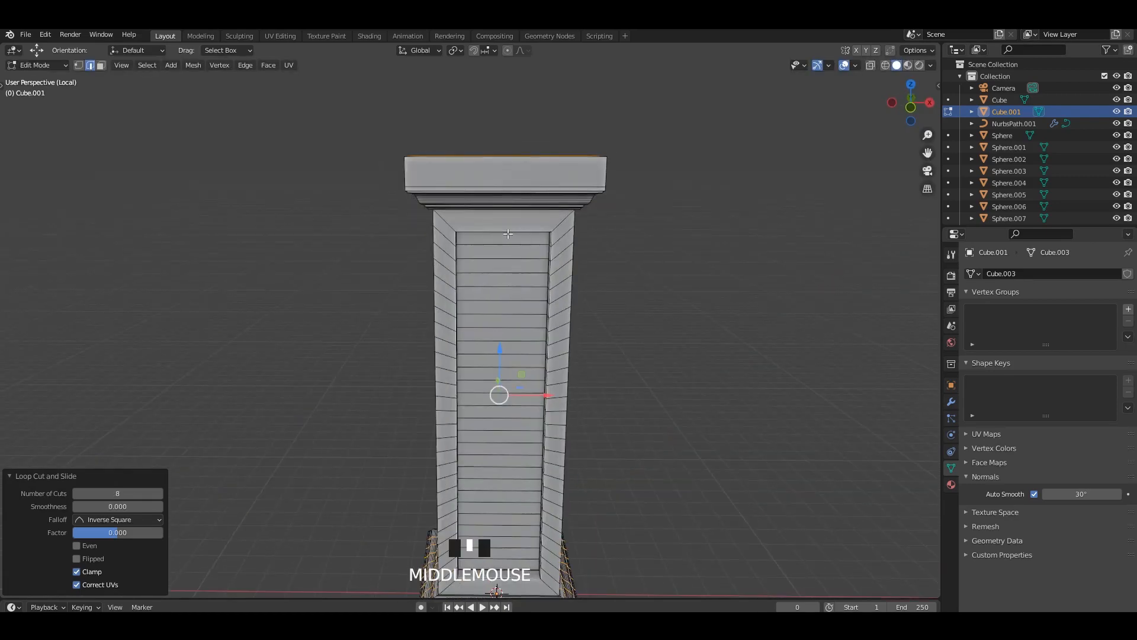
Add centred lengthwise loop cuts through the other pair of shaft sides and save the file
{"action": "key", "text": "ctrl+r"}
{"action": "scroll", "coordinate": [508, 233], "scroll_direction": "up", "scroll_amount": 7}
{"action": "left_click", "coordinate": [509, 233]}
{"action": "right_click", "coordinate": [509, 233]}
{"action": "middle_click_drag", "start_coordinate": [666, 275], "coordinate": [497, 268]}
{"action": "key", "text": "Tab"}
{"action": "key", "text": "Tab"}
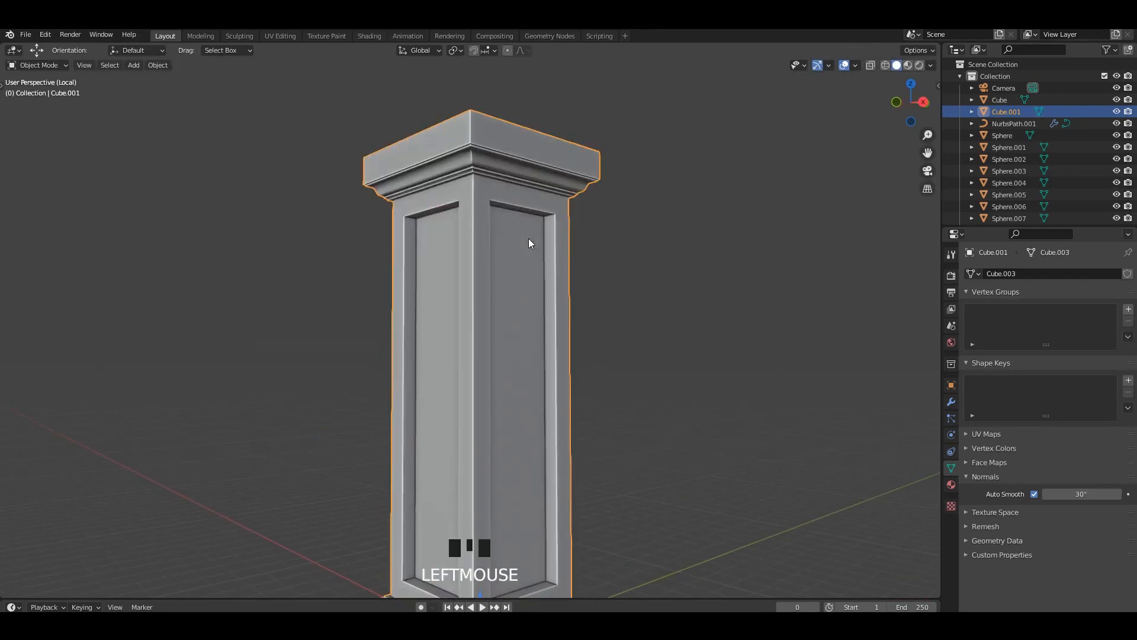
{"action": "scroll", "coordinate": [610, 261], "scroll_direction": "down", "scroll_amount": 1}
{"action": "key", "text": "ctrl+s"}
{"action": "middle_click_drag", "start_coordinate": [611, 261], "coordinate": [552, 232]}
{"action": "scroll", "coordinate": [553, 232], "scroll_direction": "down", "scroll_amount": 1}
{"action": "key", "text": "ctrl+s"}
{"action": "middle_click_drag", "start_coordinate": [643, 198], "coordinate": [672, 186]}
Add a Multires modifier to the pillar and subdivide it with the Simple method up to level 5
{"action": "left_click", "coordinate": [949, 400]}
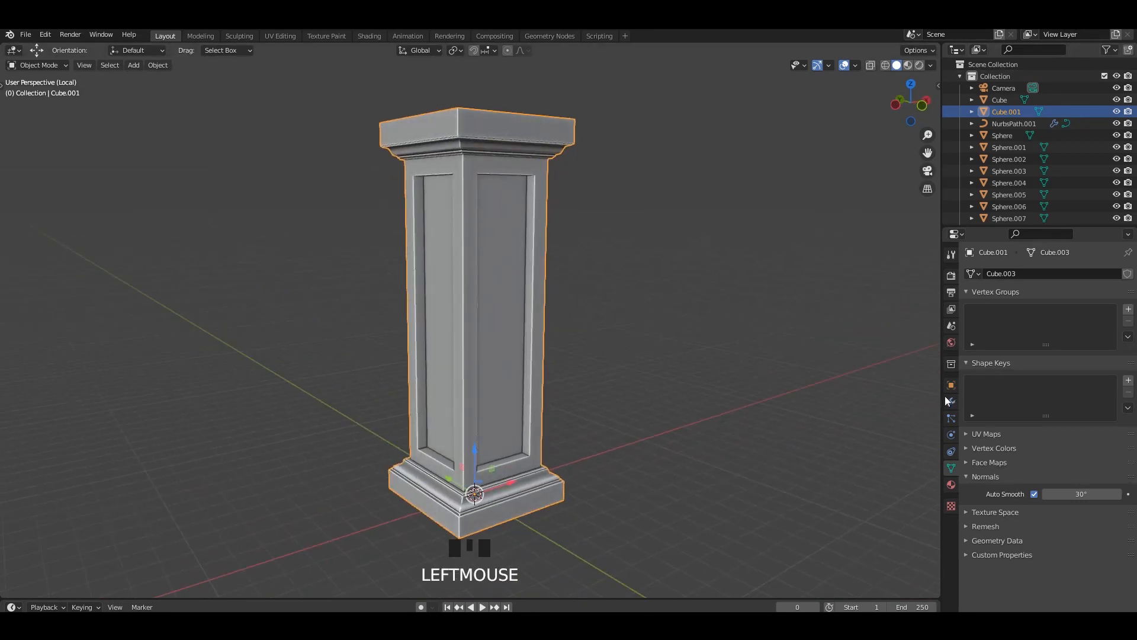
{"action": "left_click", "coordinate": [1002, 273]}
{"action": "left_click", "coordinate": [907, 443]}
{"action": "middle_click_drag", "start_coordinate": [482, 279], "coordinate": [509, 276]}
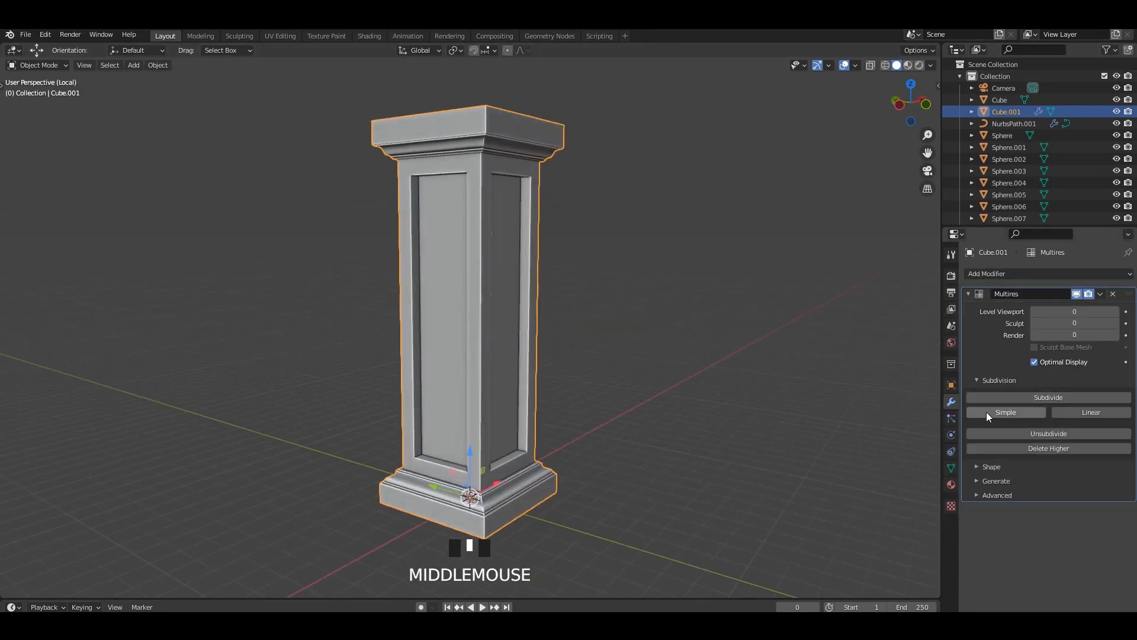
{"action": "left_click", "coordinate": [988, 411]}
{"action": "left_click", "coordinate": [990, 411]}
{"action": "left_click", "coordinate": [992, 411]}
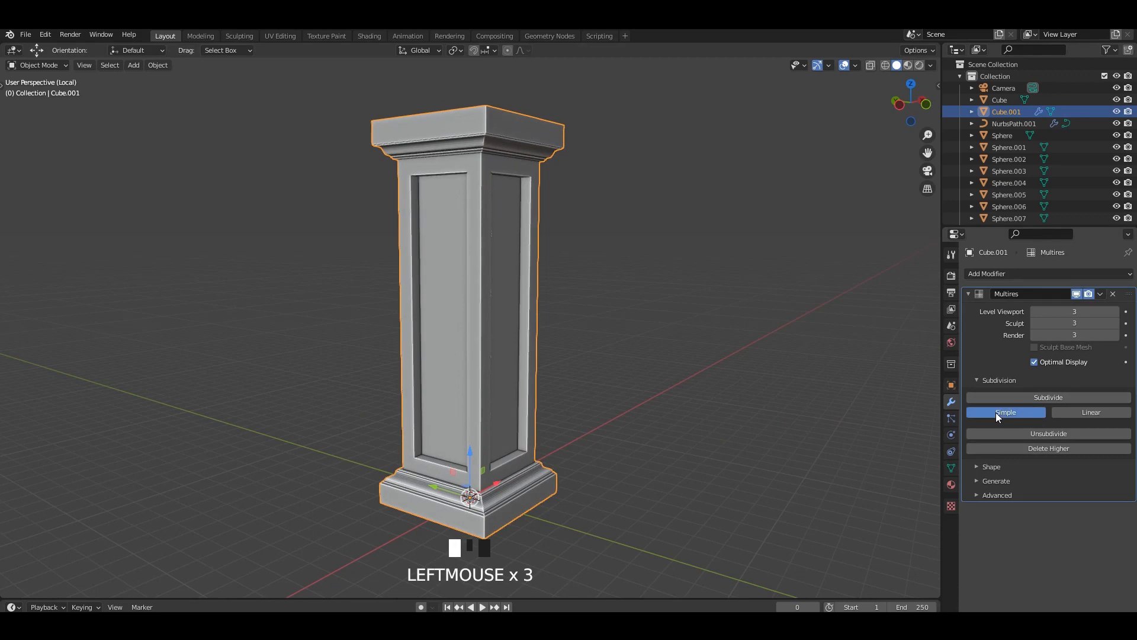
{"action": "left_click", "coordinate": [998, 413]}
Hide every object except the pillar and save the file
{"action": "left_click", "coordinate": [580, 261]}
{"action": "scroll", "coordinate": [579, 261], "scroll_direction": "up", "scroll_amount": 1}
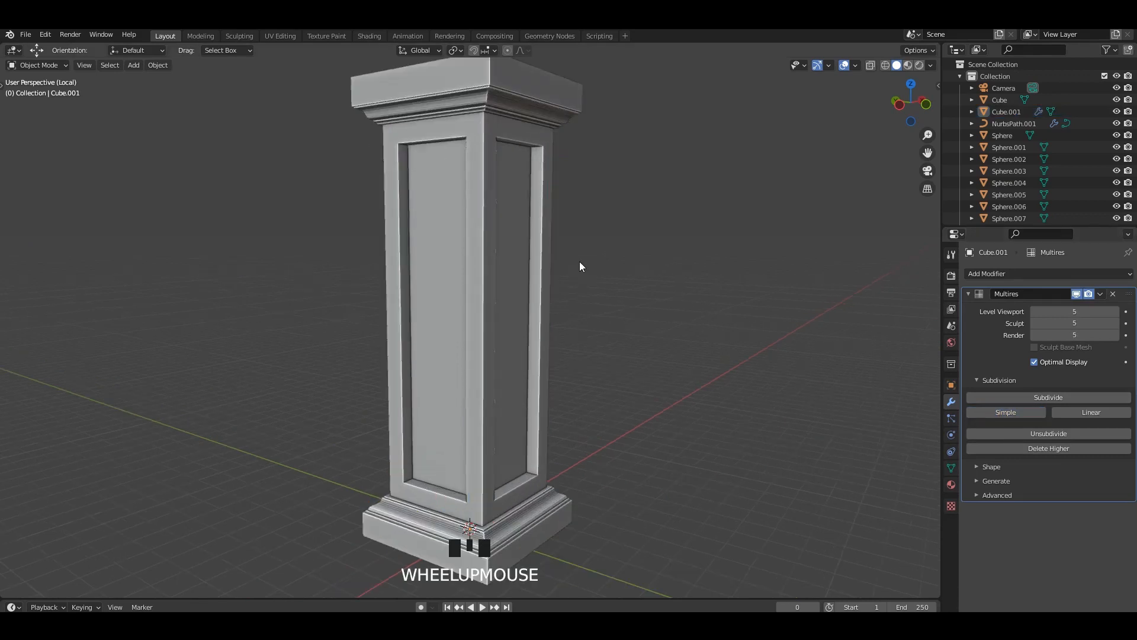
{"action": "mouse_move", "coordinate": [542, 256]}
{"action": "middle_mouse_down"}
{"action": "mouse_move", "coordinate": [569, 254]}
{"action": "mouse_move", "coordinate": [539, 250]}
{"action": "middle_mouse_up"}
{"action": "left_click", "coordinate": [490, 222]}
{"action": "key", "text": "shift+h"}
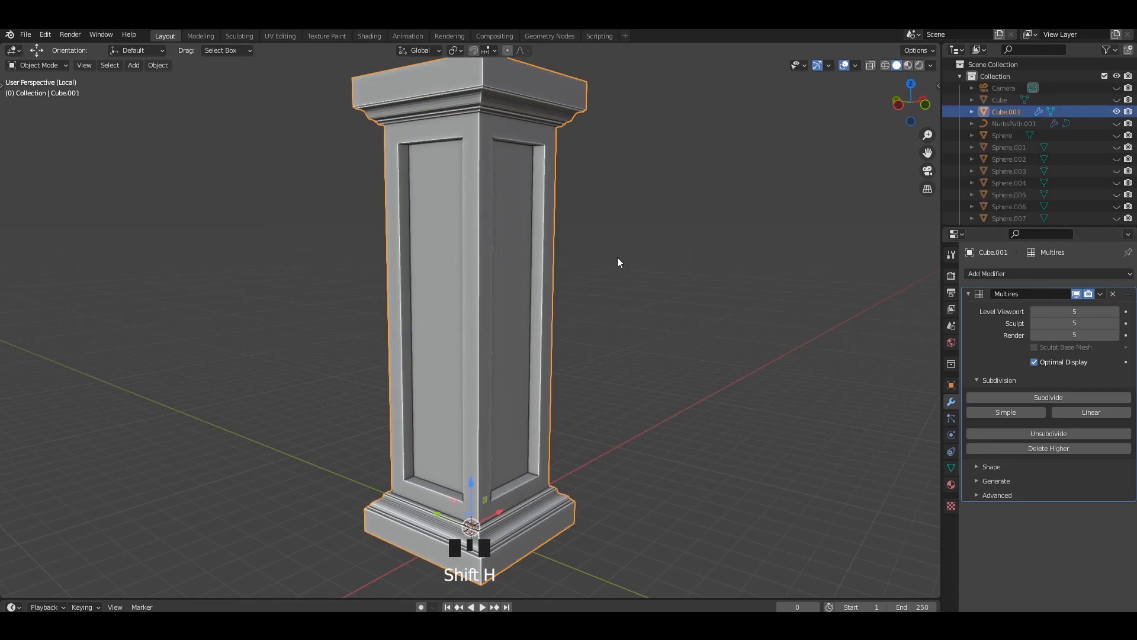
{"action": "middle_click_drag", "start_coordinate": [617, 259], "coordinate": [604, 258]}
{"action": "key", "text": "ctrl+s"}
Switch to the Sculpting workspace and enable Cavity in the viewport shading
{"action": "left_click", "coordinate": [240, 36]}
{"action": "scroll", "coordinate": [589, 196], "scroll_direction": "down", "scroll_amount": 3}
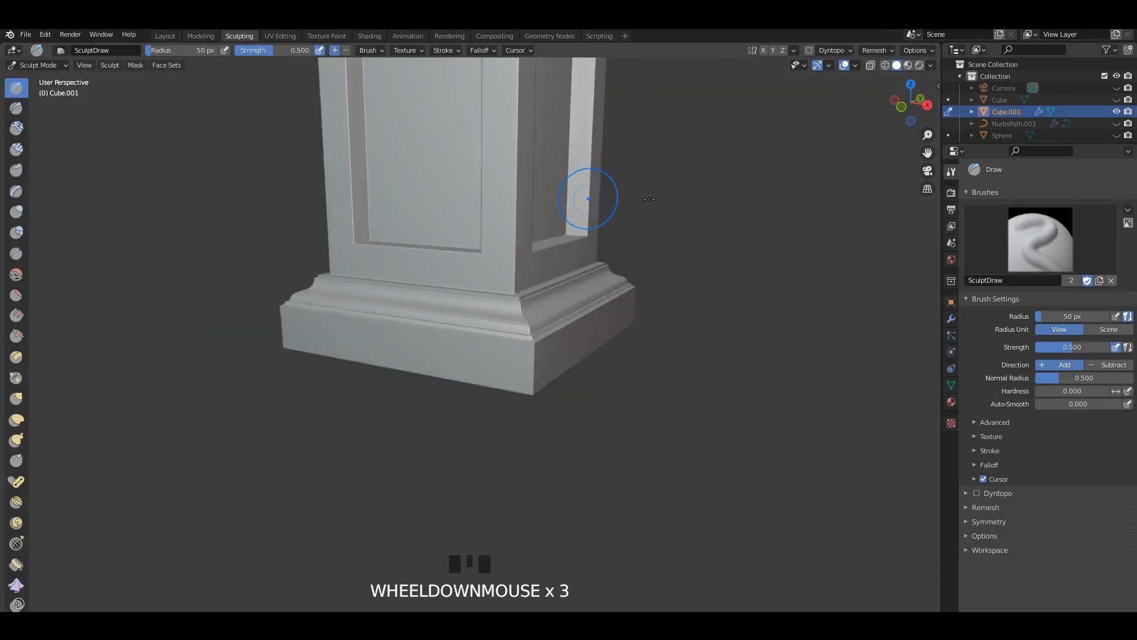
{"action": "middle_click_drag", "start_coordinate": [589, 195], "coordinate": [527, 196], "text": "alt"}
{"action": "middle_click_drag", "start_coordinate": [528, 196], "coordinate": [523, 305], "text": "shift"}
{"action": "scroll", "coordinate": [523, 246], "scroll_direction": "down", "scroll_amount": 2}
{"action": "left_click", "coordinate": [931, 66]}
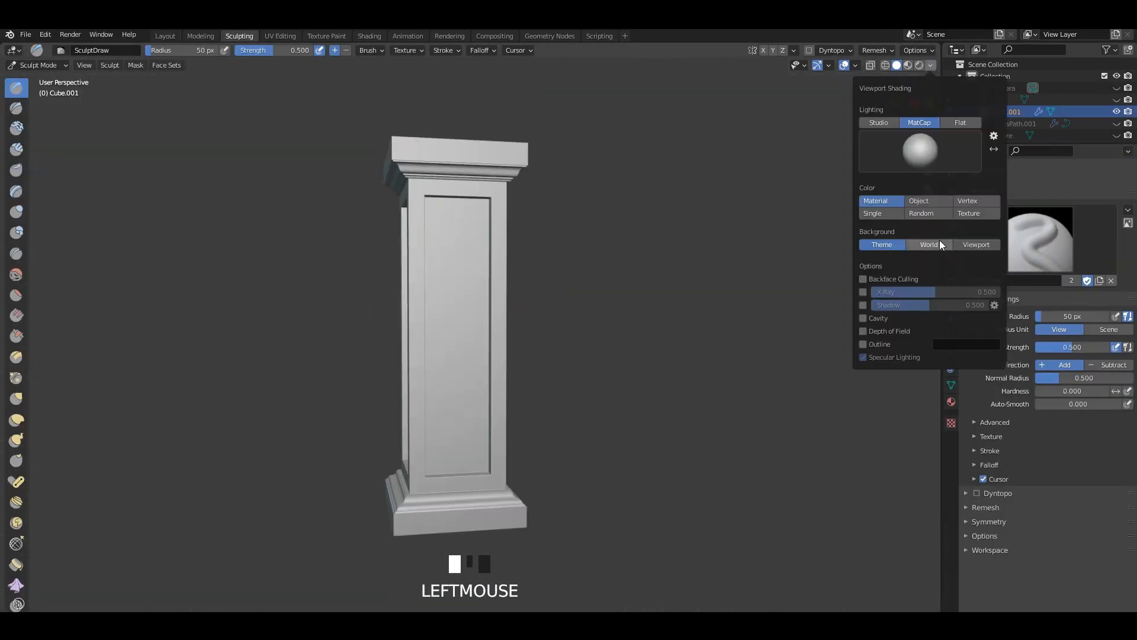
{"action": "left_click", "coordinate": [863, 318]}
{"action": "middle_click_drag", "start_coordinate": [658, 237], "coordinate": [636, 237], "text": "alt"}
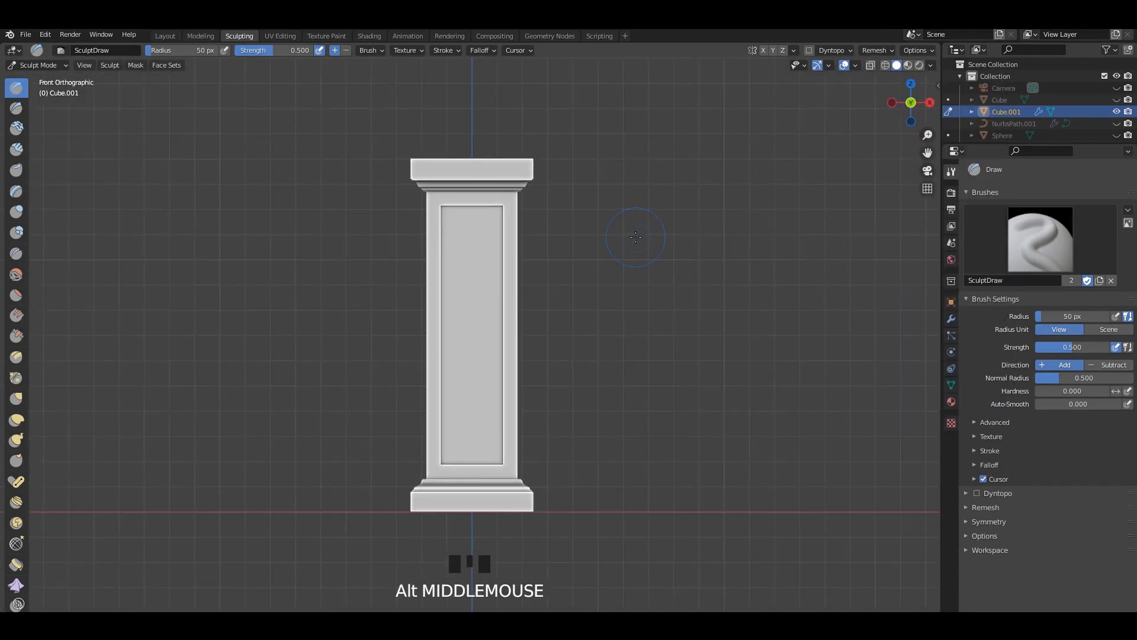
Set the viewport MatCap to the red clay material
{"action": "left_click", "coordinate": [930, 65]}
{"action": "left_click", "coordinate": [888, 141]}
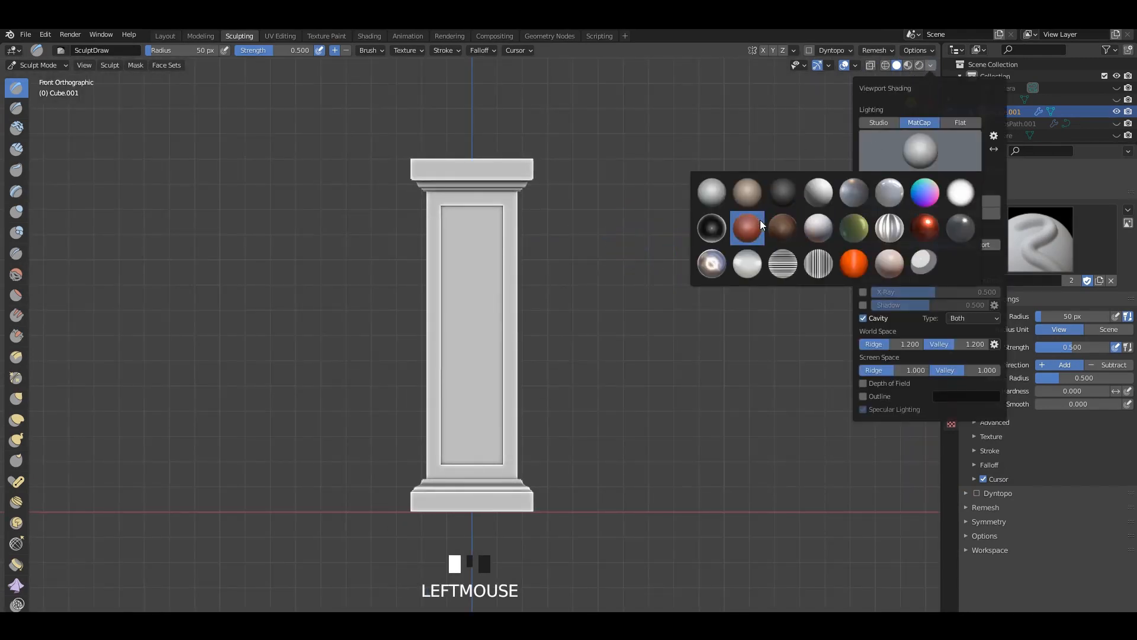
{"action": "left_click", "coordinate": [761, 225]}
{"action": "middle_click_drag", "start_coordinate": [483, 223], "coordinate": [910, 437], "text": "shift"}
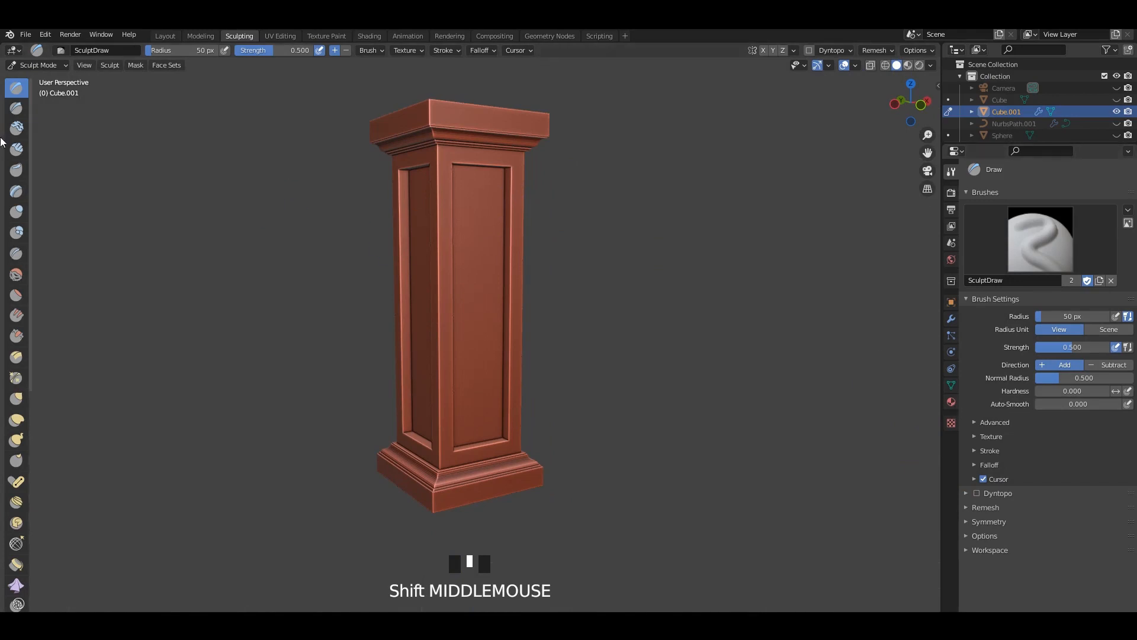
Create a new brush texture from the image 1.jpg and view the pillar from the front
{"action": "left_click_drag", "start_coordinate": [32, 130], "coordinate": [38, 125]}
{"action": "left_click", "coordinate": [951, 422]}
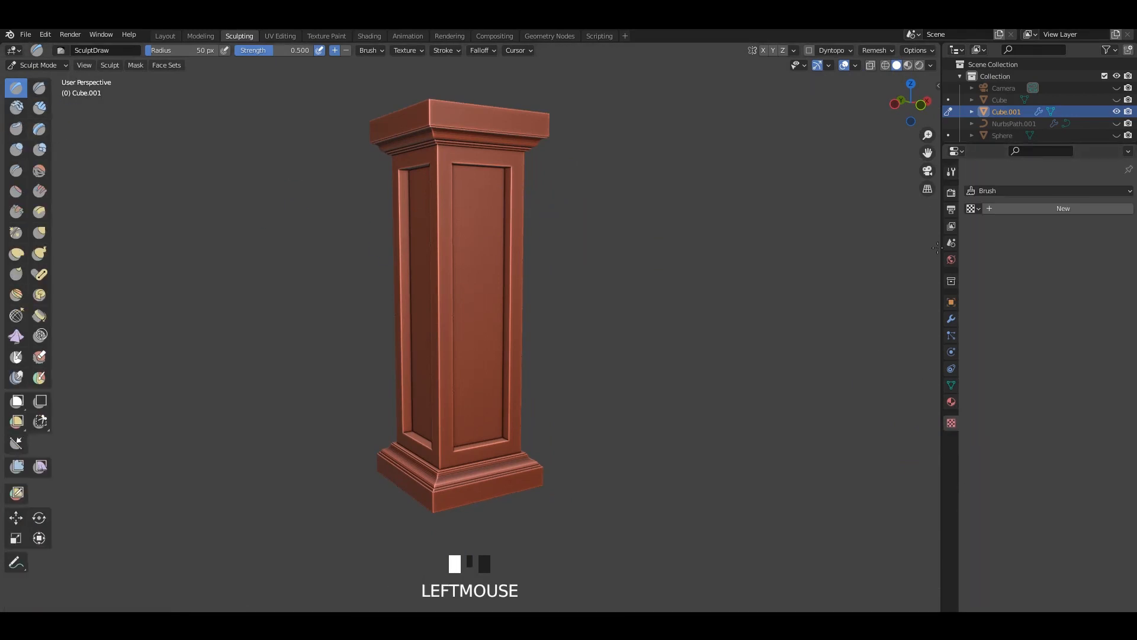
{"action": "left_click", "coordinate": [1048, 208]}
{"action": "left_click", "coordinate": [1102, 395]}
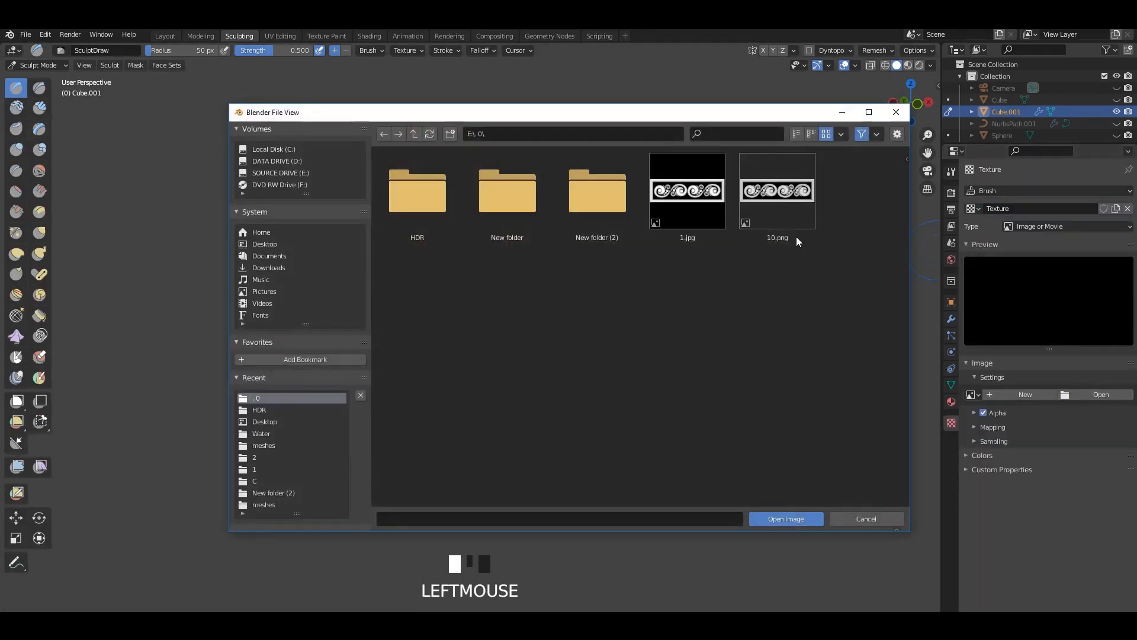
{"action": "double_click", "coordinate": [696, 205]}
{"action": "middle_click_drag", "start_coordinate": [592, 267], "coordinate": [598, 296], "text": "alt"}
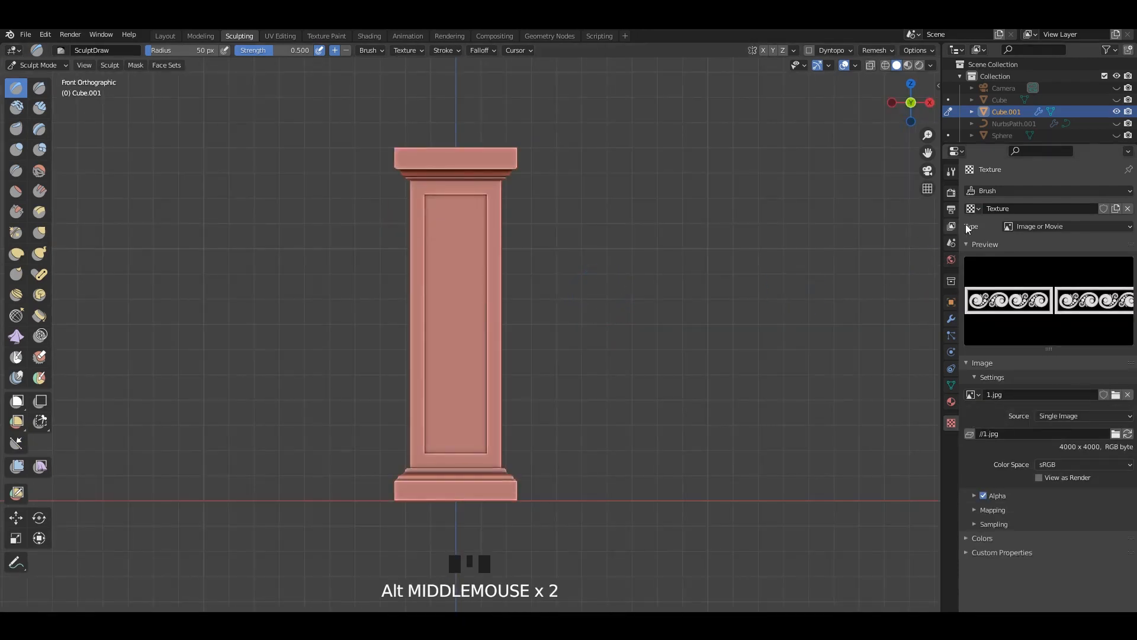
Set the Draw brush's texture mapping to Stencil
{"action": "left_click", "coordinate": [951, 173]}
{"action": "left_click", "coordinate": [1002, 438]}
{"action": "scroll", "coordinate": [1049, 465], "scroll_direction": "down", "scroll_amount": 1}
{"action": "left_click", "coordinate": [1072, 513]}
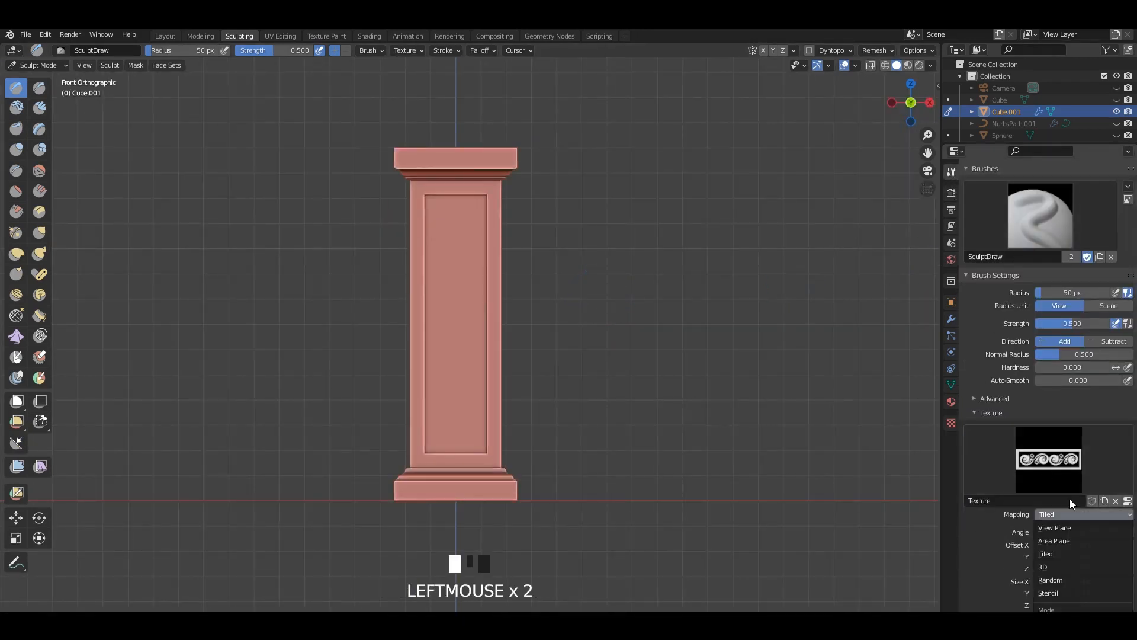
{"action": "left_click", "coordinate": [1058, 595]}
Move the scroll stencil over the front recessed panel and rotate it upright to about 268°
{"action": "right_click_drag", "start_coordinate": [257, 402], "coordinate": [533, 261]}
{"action": "right_click_drag", "start_coordinate": [533, 261], "coordinate": [479, 389], "text": "ctrl"}
{"action": "scroll", "coordinate": [478, 389], "scroll_direction": "up", "scroll_amount": 2}
{"action": "right_click_drag", "start_coordinate": [481, 320], "coordinate": [579, 295]}
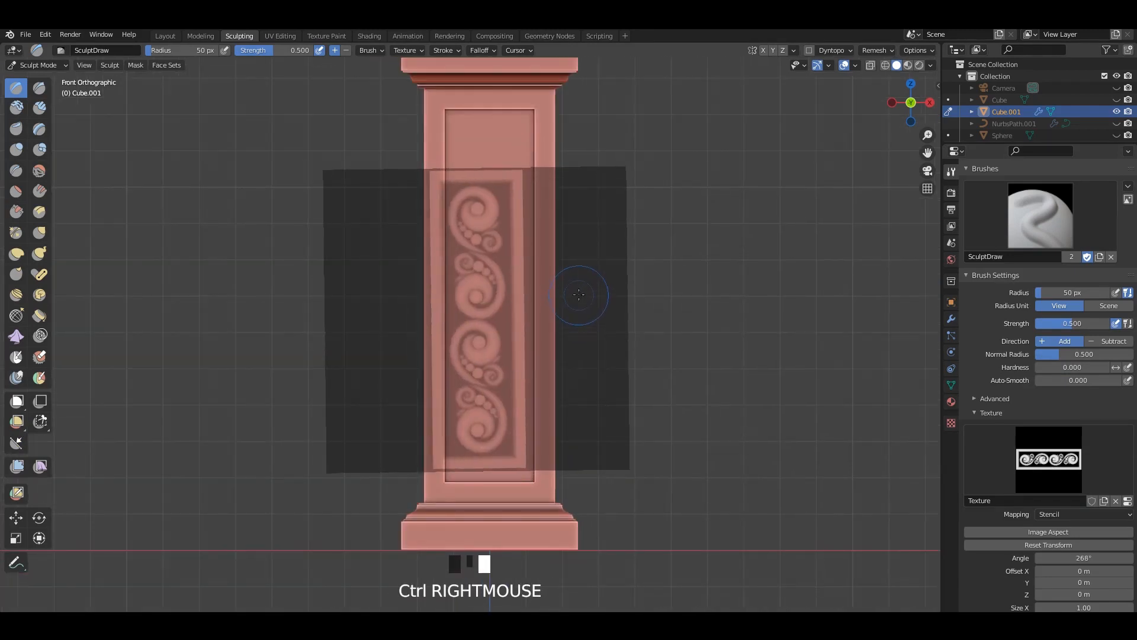
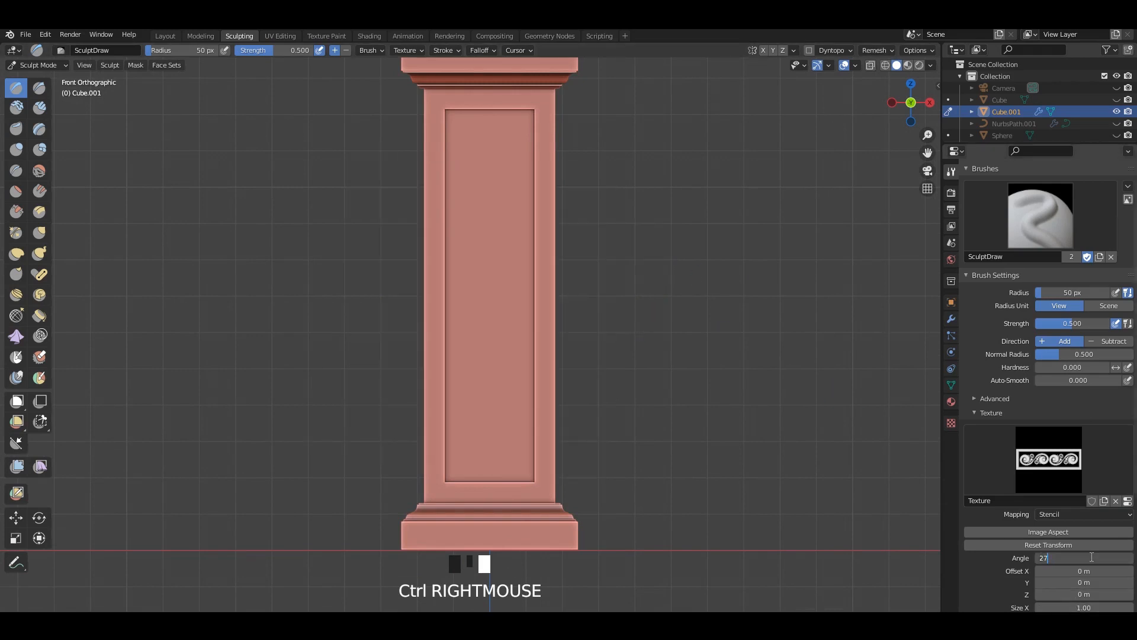
Move the scroll stencil, angled at 270°, over the pillar's front recessed panel and enlarge it to cover the panel
{"action": "right_click_drag", "start_coordinate": [499, 278], "coordinate": [516, 206]}
{"action": "middle_click_drag", "start_coordinate": [541, 229], "coordinate": [540, 249], "text": "shift"}
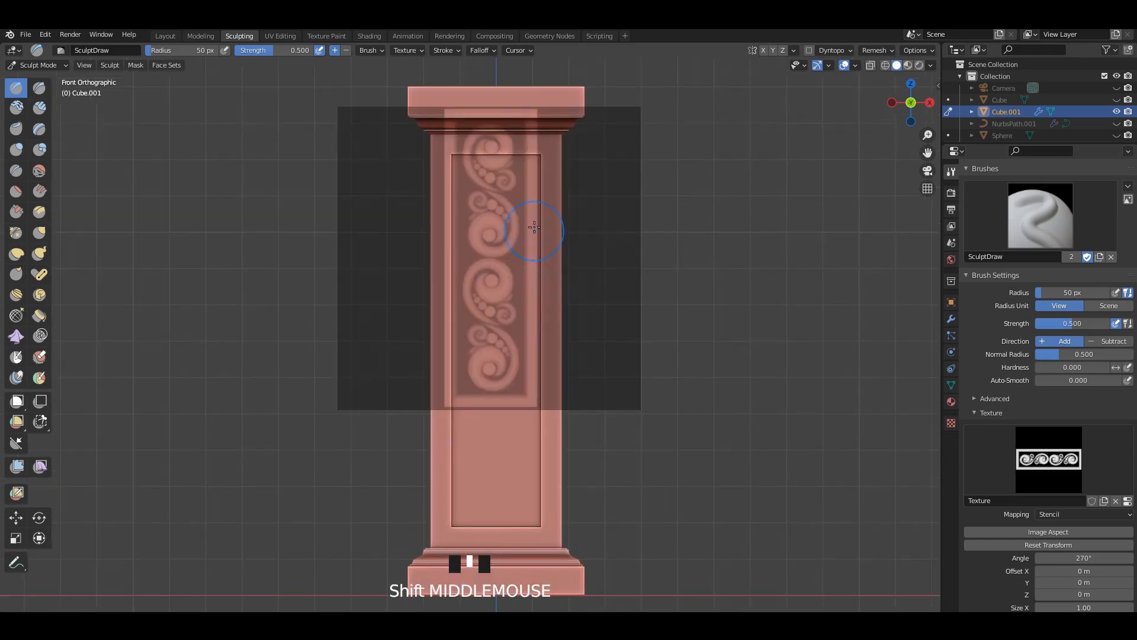
{"action": "mouse_move", "coordinate": [540, 249]}
{"action": "right_mouse_down"}
{"action": "mouse_move", "coordinate": [542, 278]}
{"action": "mouse_move", "coordinate": [556, 265]}
{"action": "right_mouse_up"}
{"action": "scroll", "coordinate": [542, 278], "scroll_direction": "up", "scroll_amount": 2}
{"action": "right_click_drag", "start_coordinate": [556, 265], "coordinate": [570, 298], "text": "shift"}
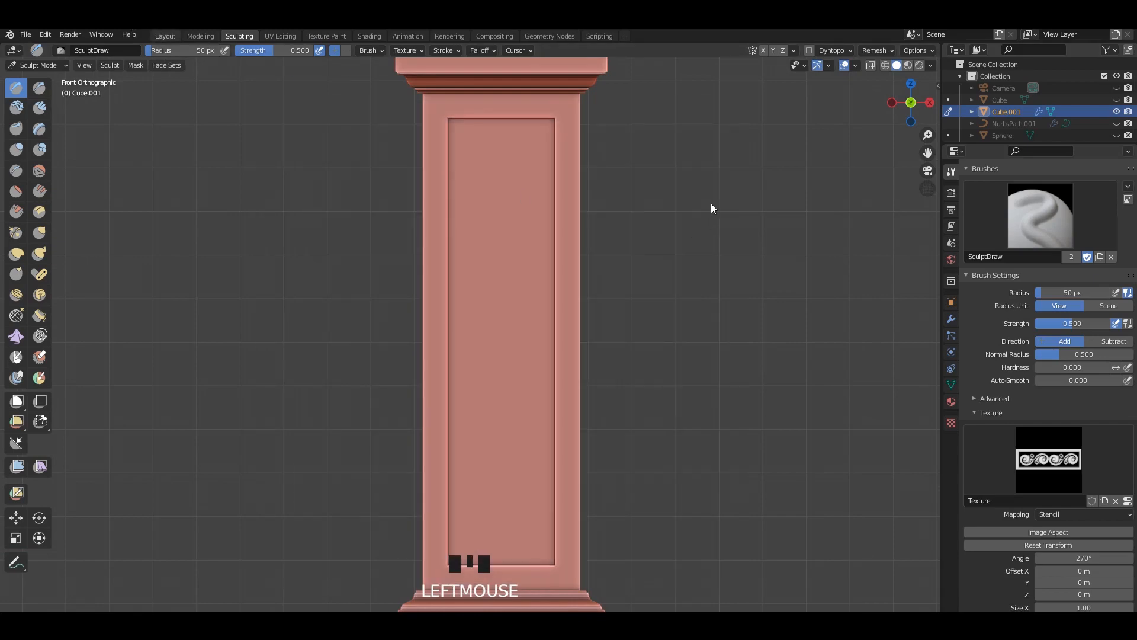
In the Layout workspace, enter Edit Mode and select the edge loop bordering the floor of a recessed panel
{"action": "left_click", "coordinate": [166, 36]}
{"action": "mouse_move", "coordinate": [447, 178]}
{"action": "middle_mouse_down"}
{"action": "mouse_move", "coordinate": [531, 172]}
{"action": "mouse_move", "coordinate": [518, 296]}
{"action": "mouse_move", "coordinate": [509, 249]}
{"action": "mouse_move", "coordinate": [504, 296]}
{"action": "mouse_move", "coordinate": [508, 213]}
{"action": "middle_mouse_up"}
{"action": "key", "text": "Tab"}
{"action": "scroll", "coordinate": [521, 249], "scroll_direction": "up", "scroll_amount": 1}
{"action": "scroll", "coordinate": [533, 285], "scroll_direction": "up", "scroll_amount": 2}
{"action": "left_click", "coordinate": [548, 247], "text": "alt+shift"}
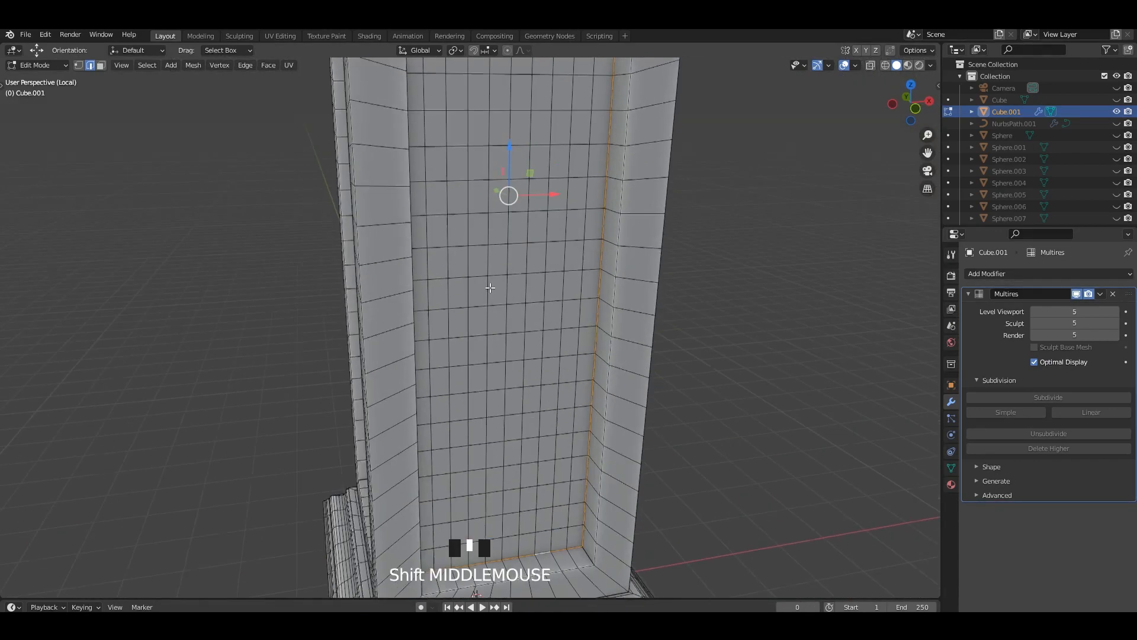
In the UV Editing workspace, add the inner border edge loops of the other recessed panels to the selection
{"action": "left_click", "coordinate": [276, 38]}
{"action": "scroll", "coordinate": [726, 305], "scroll_direction": "down", "scroll_amount": 1}
{"action": "scroll", "coordinate": [726, 305], "scroll_direction": "up", "scroll_amount": 4}
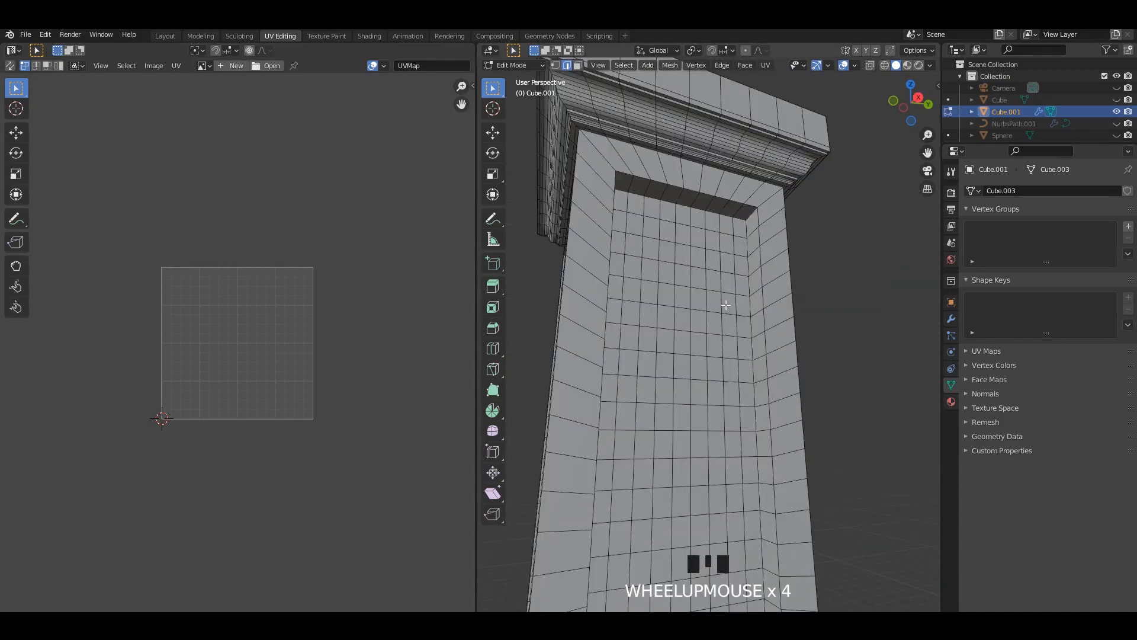
{"action": "scroll", "coordinate": [711, 338], "scroll_direction": "up", "scroll_amount": 1}
{"action": "scroll", "coordinate": [733, 395], "scroll_direction": "up", "scroll_amount": 2}
{"action": "middle_click_drag", "start_coordinate": [733, 395], "coordinate": [763, 394], "text": "shift"}
{"action": "scroll", "coordinate": [767, 473], "scroll_direction": "up", "scroll_amount": 2}
{"action": "scroll", "coordinate": [771, 409], "scroll_direction": "up", "scroll_amount": 2}
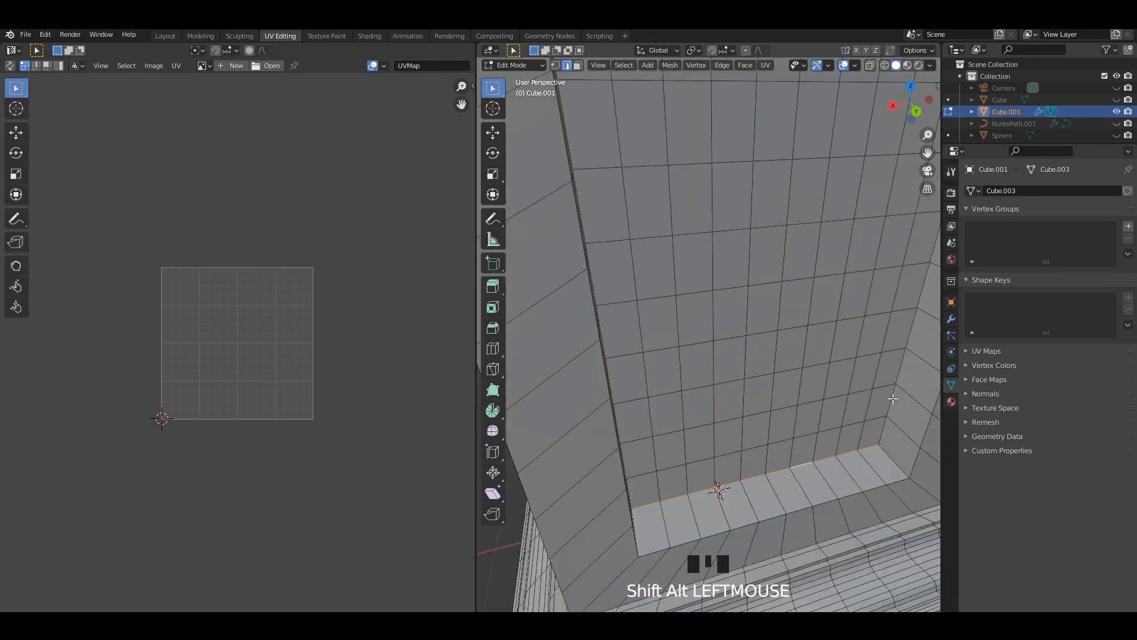
{"action": "middle_click_drag", "start_coordinate": [893, 399], "coordinate": [748, 402]}
{"action": "scroll", "coordinate": [516, 401], "scroll_direction": "down", "scroll_amount": 3}
{"action": "middle_click_drag", "start_coordinate": [622, 195], "coordinate": [681, 231], "text": "shift"}
{"action": "middle_click_drag", "start_coordinate": [711, 178], "coordinate": [747, 237], "text": "shift"}
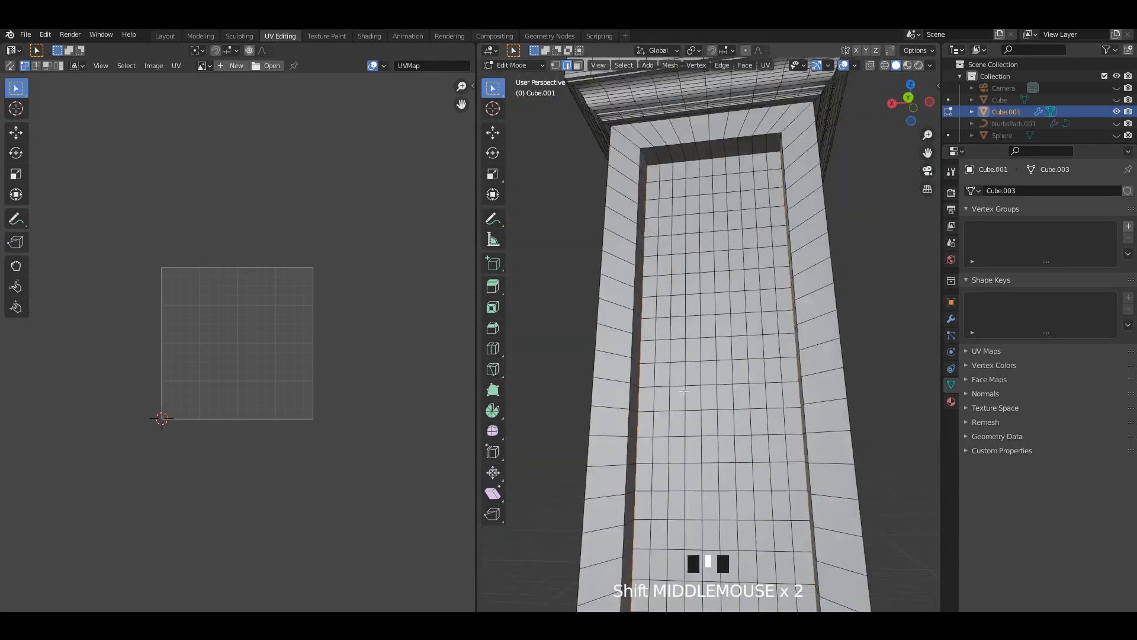
Mark the selected edge loops around the recessed panel floors as seams
{"action": "scroll", "coordinate": [771, 177], "scroll_direction": "up", "scroll_amount": 3}
{"action": "middle_click_drag", "start_coordinate": [794, 107], "coordinate": [711, 464], "text": "shift"}
{"action": "scroll", "coordinate": [782, 271], "scroll_direction": "down", "scroll_amount": 1}
{"action": "scroll", "coordinate": [696, 355], "scroll_direction": "down", "scroll_amount": 2}
{"action": "scroll", "coordinate": [695, 403], "scroll_direction": "up", "scroll_amount": 2}
{"action": "right_click", "coordinate": [711, 464]}
{"action": "left_click", "coordinate": [711, 477]}
Select the entire pillar mesh and unwrap it along the panel seams
{"action": "key", "text": "a"}
{"action": "key", "text": "a"}
{"action": "right_click", "coordinate": [264, 301]}
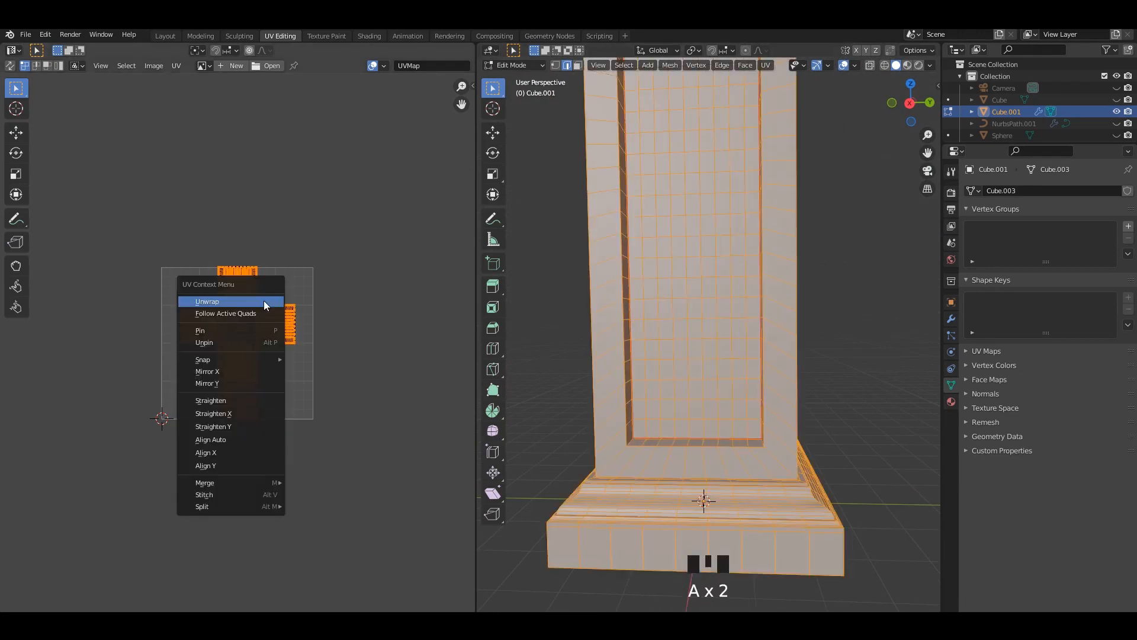
{"action": "left_click", "coordinate": [276, 298]}
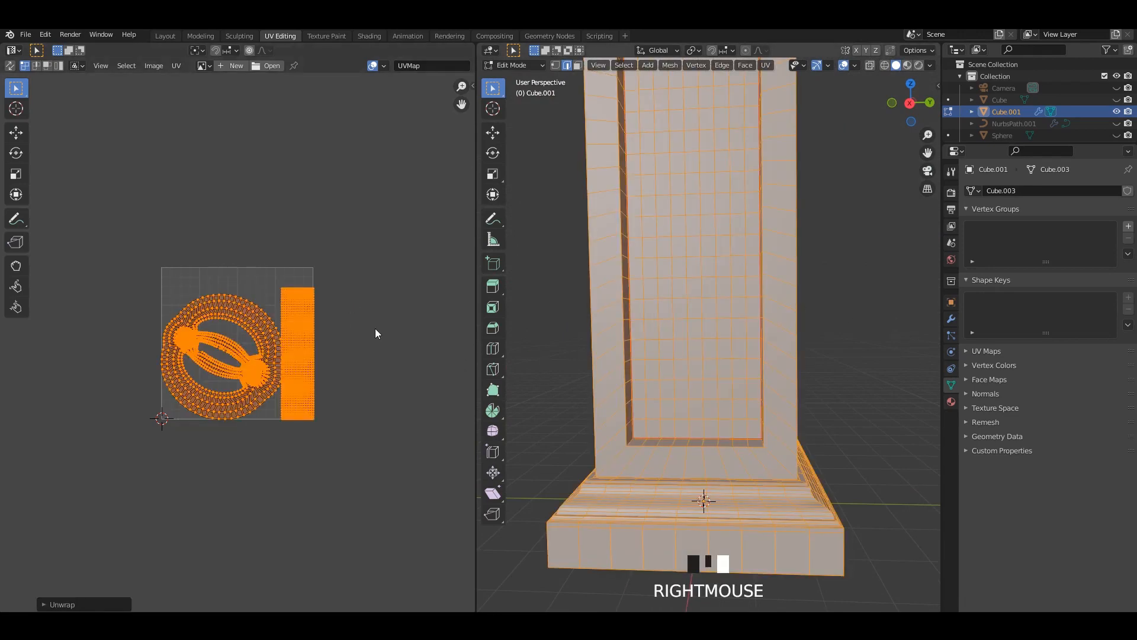
{"action": "key", "text": "Tab"}
{"action": "scroll", "coordinate": [377, 329], "scroll_direction": "up", "scroll_amount": 6}
{"action": "key", "text": "Tab"}
{"action": "scroll", "coordinate": [286, 338], "scroll_direction": "down", "scroll_amount": 1}
{"action": "middle_click_drag", "start_coordinate": [353, 333], "coordinate": [193, 338]}
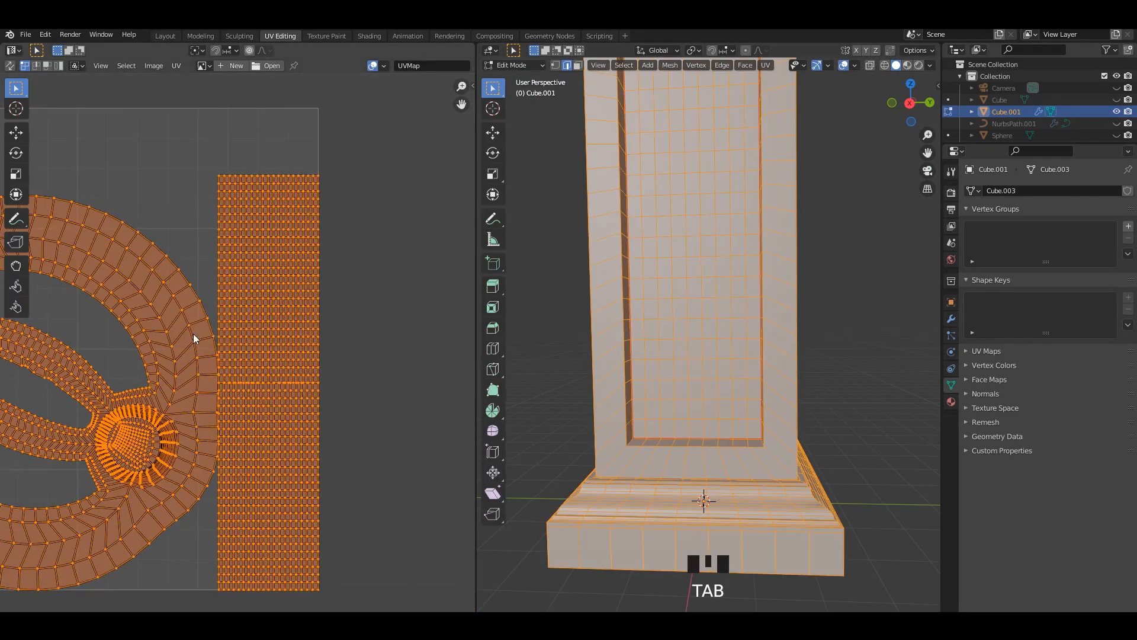
{"action": "scroll", "coordinate": [251, 348], "scroll_direction": "up", "scroll_amount": 4}
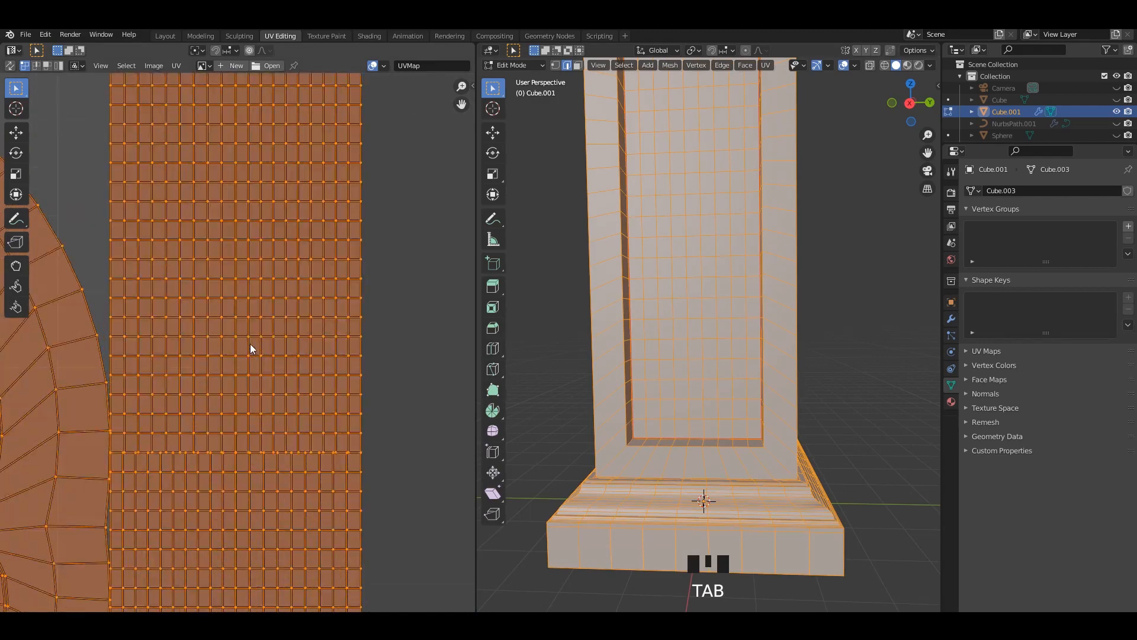
In the Sculpting workspace, switch to Edit Mode and select the front panel's linked faces, delimited by UVs
{"action": "left_click", "coordinate": [239, 36]}
{"action": "scroll", "coordinate": [587, 236], "scroll_direction": "down", "scroll_amount": 2}
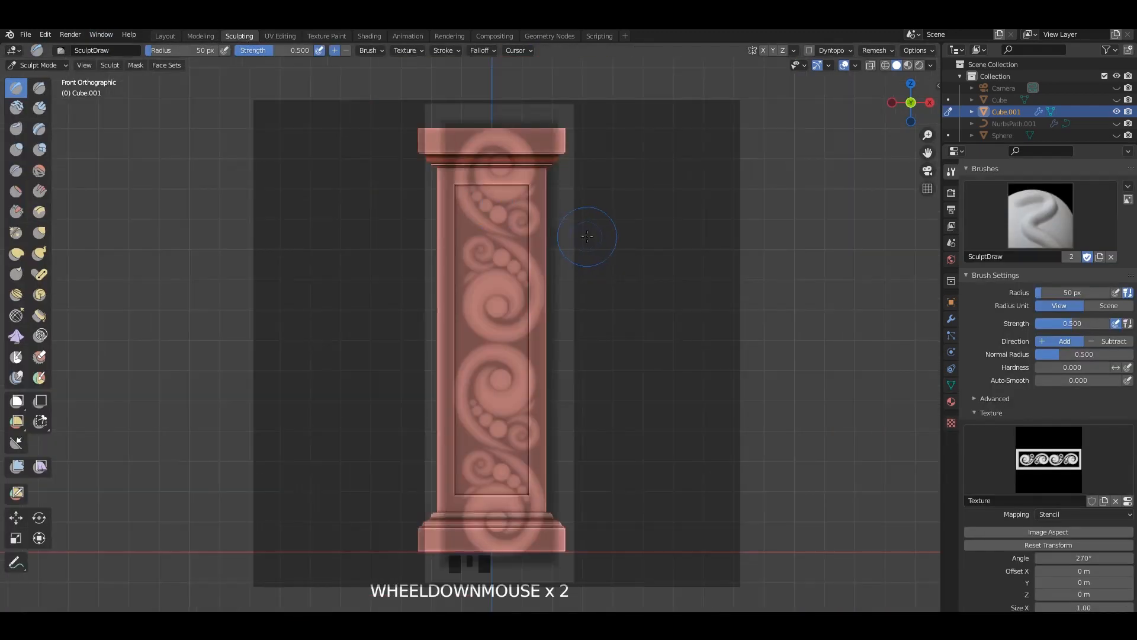
{"action": "scroll", "coordinate": [587, 237], "scroll_direction": "up", "scroll_amount": 3}
{"action": "scroll", "coordinate": [587, 238], "scroll_direction": "down", "scroll_amount": 1}
{"action": "key", "text": "Tab"}
{"action": "left_click", "coordinate": [520, 234]}
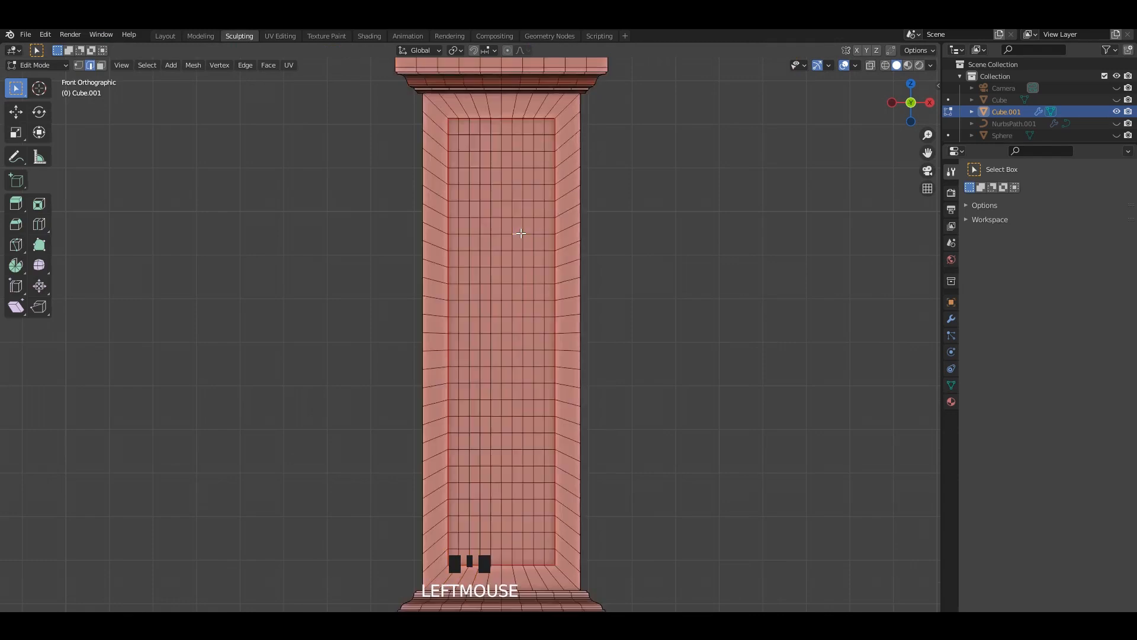
{"action": "key", "text": "l"}
{"action": "left_click", "coordinate": [89, 604]}
{"action": "left_click", "coordinate": [140, 600]}
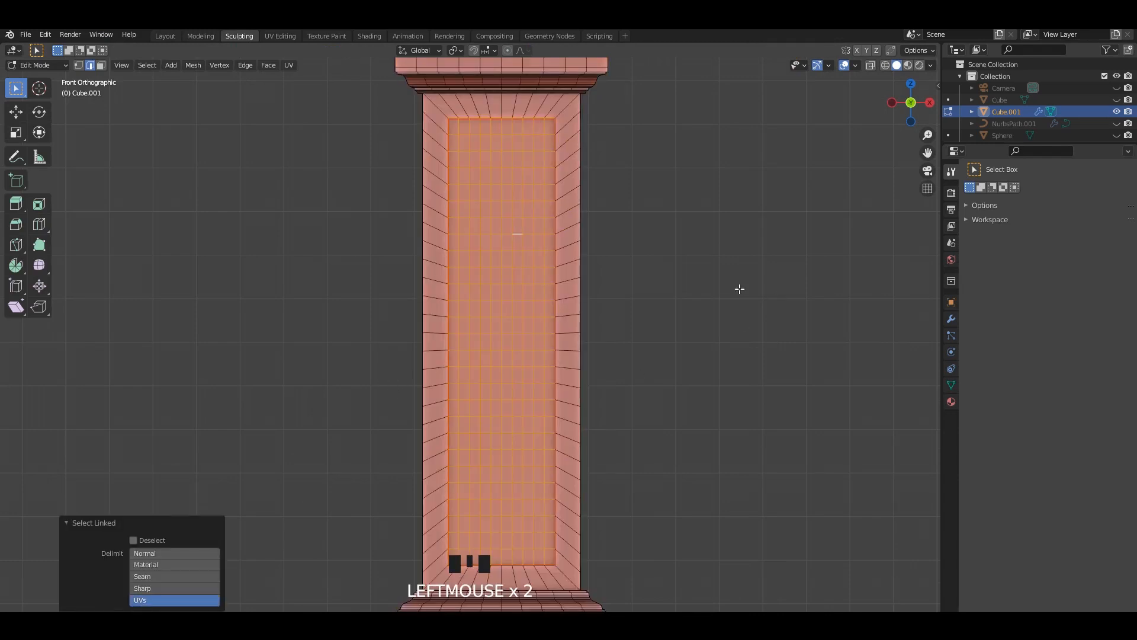
Isolate the pillar in local view and hide all faces except the selected front panel
{"action": "key", "text": "slash"}
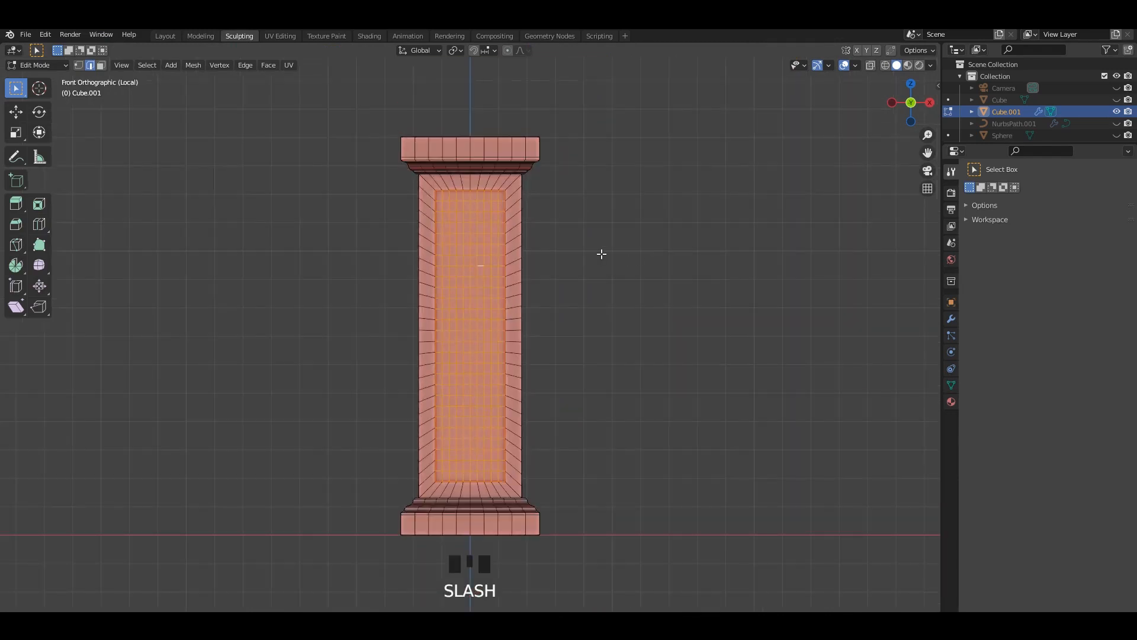
{"action": "scroll", "coordinate": [600, 254], "scroll_direction": "up", "scroll_amount": 1}
{"action": "key", "text": "shift+h"}
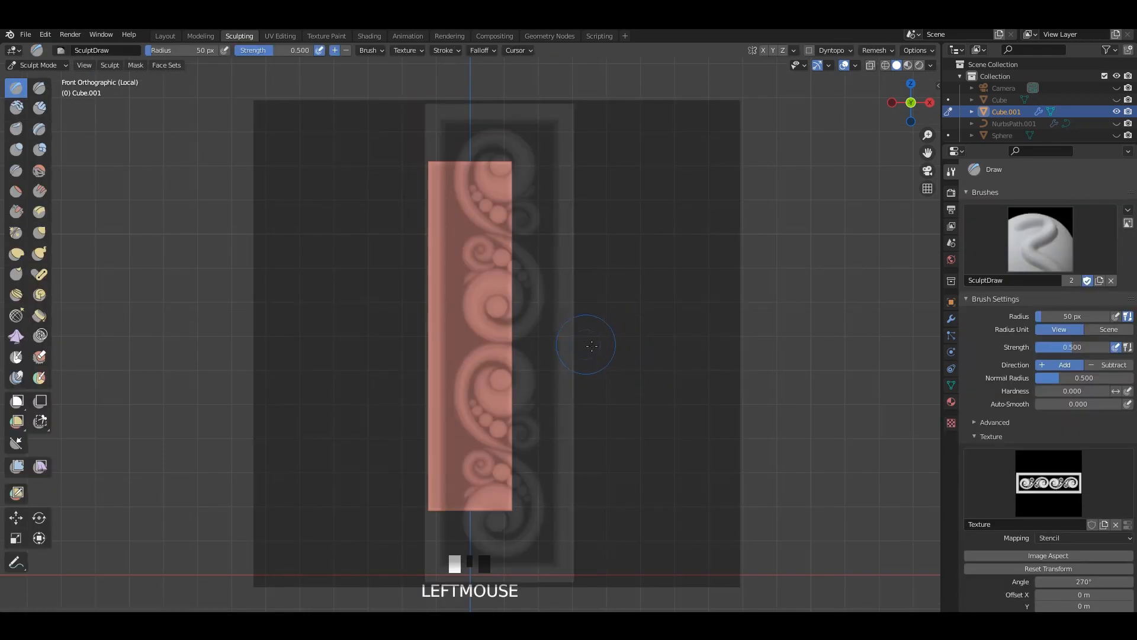
Move and scale the scroll stencil so its ornament fits exactly inside the isolated front panel
{"action": "middle_click_drag", "start_coordinate": [581, 296], "coordinate": [583, 299], "text": "shift"}
{"action": "right_click_drag", "start_coordinate": [583, 299], "coordinate": [575, 314]}
{"action": "right_click_drag", "start_coordinate": [575, 314], "coordinate": [581, 304]}
{"action": "right_click_drag", "start_coordinate": [581, 303], "coordinate": [584, 308], "text": "shift"}
{"action": "right_click_drag", "start_coordinate": [584, 308], "coordinate": [583, 310]}
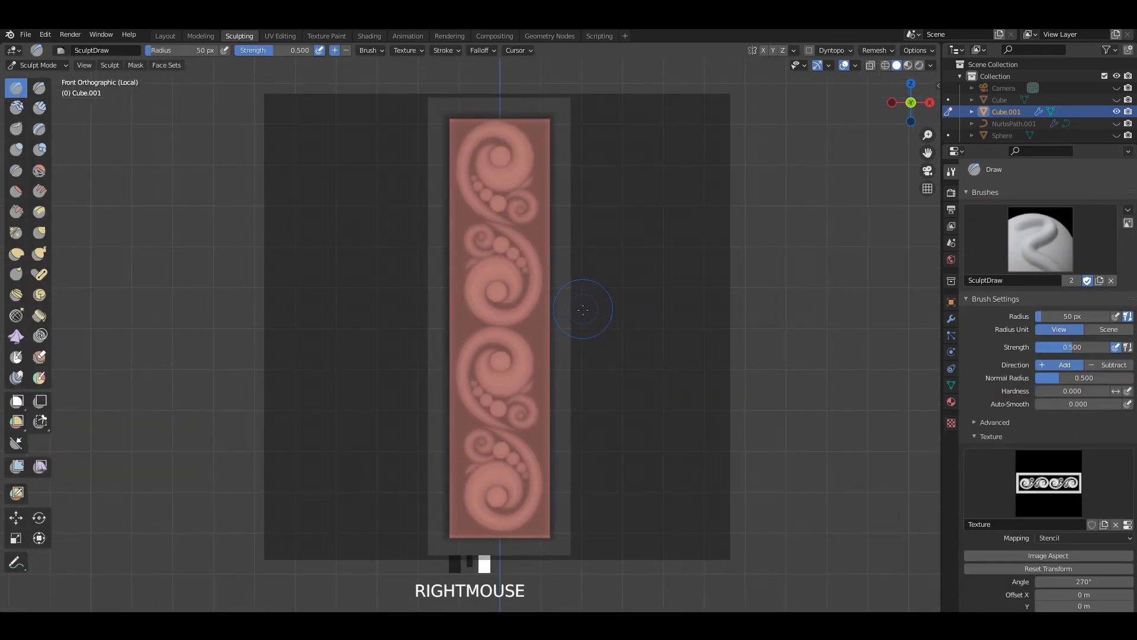
Set the Draw brush's stroke method to Anchored and its falloff curve to Sphere
{"action": "key", "text": "f"}
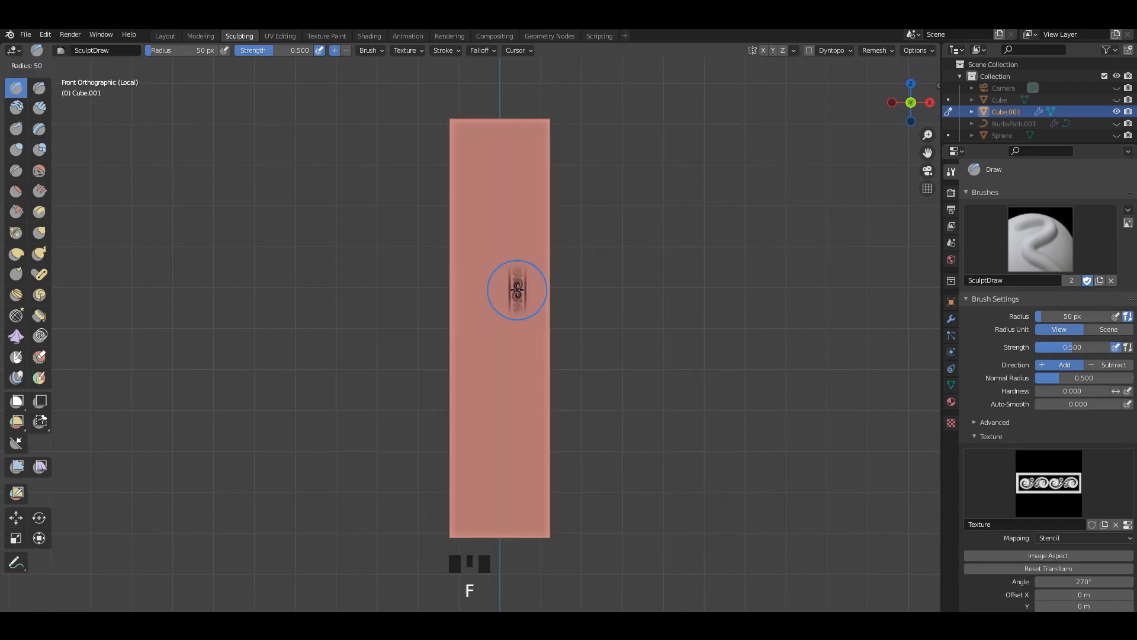
{"action": "right_click", "coordinate": [535, 291]}
{"action": "scroll", "coordinate": [988, 498], "scroll_direction": "down", "scroll_amount": 10}
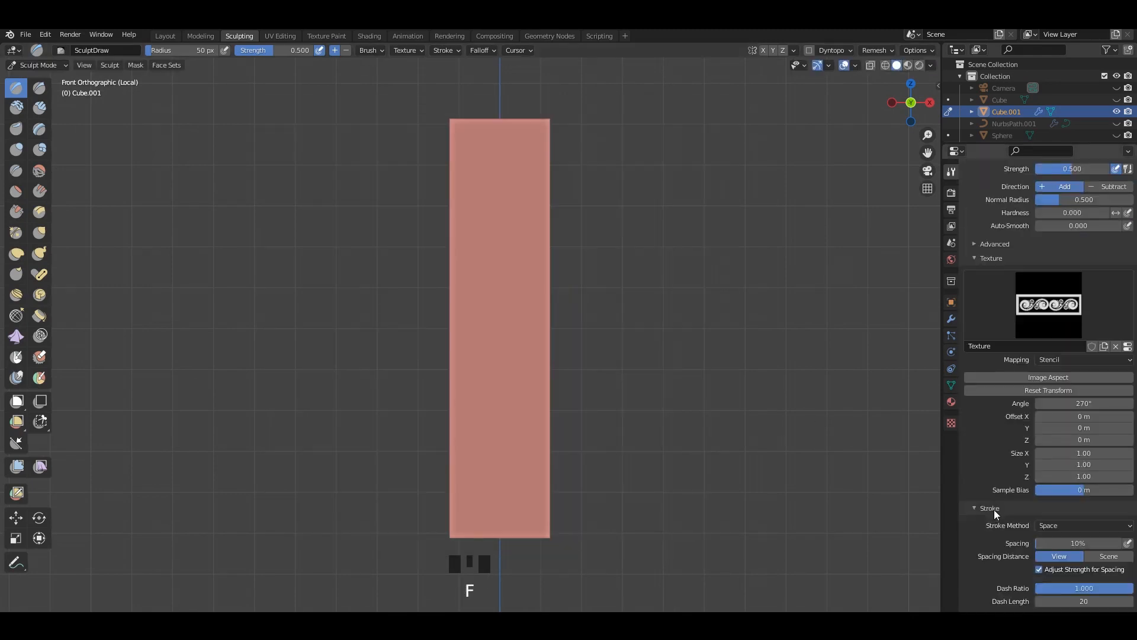
{"action": "left_click", "coordinate": [1049, 460]}
{"action": "left_click", "coordinate": [1057, 513]}
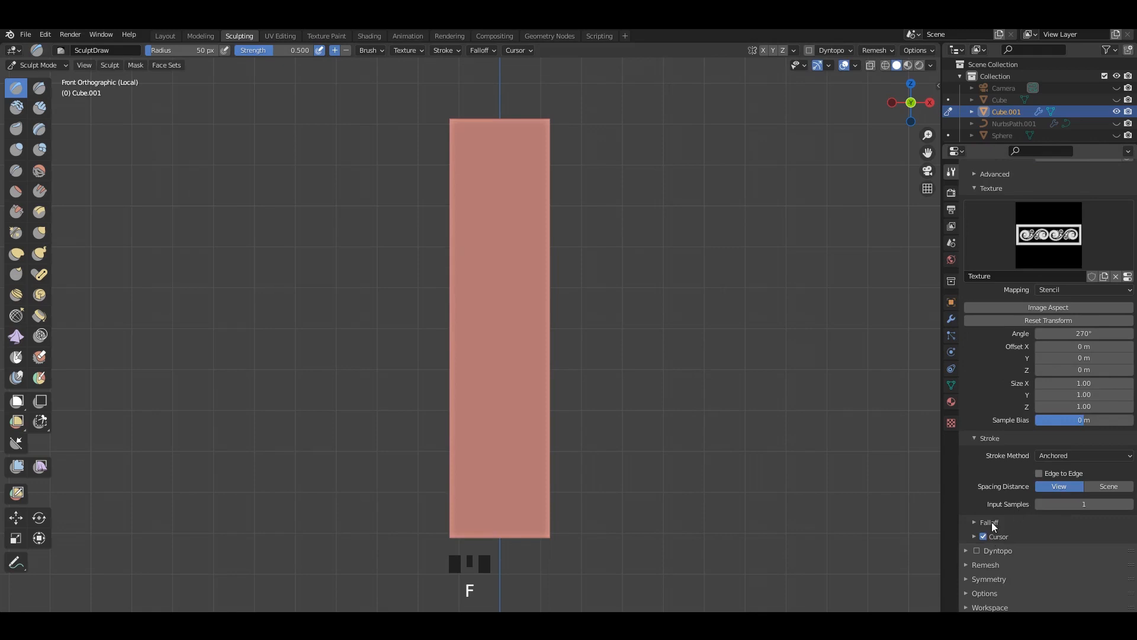
{"action": "left_click", "coordinate": [992, 523]}
{"action": "left_click", "coordinate": [999, 500]}
{"action": "left_click", "coordinate": [996, 453]}
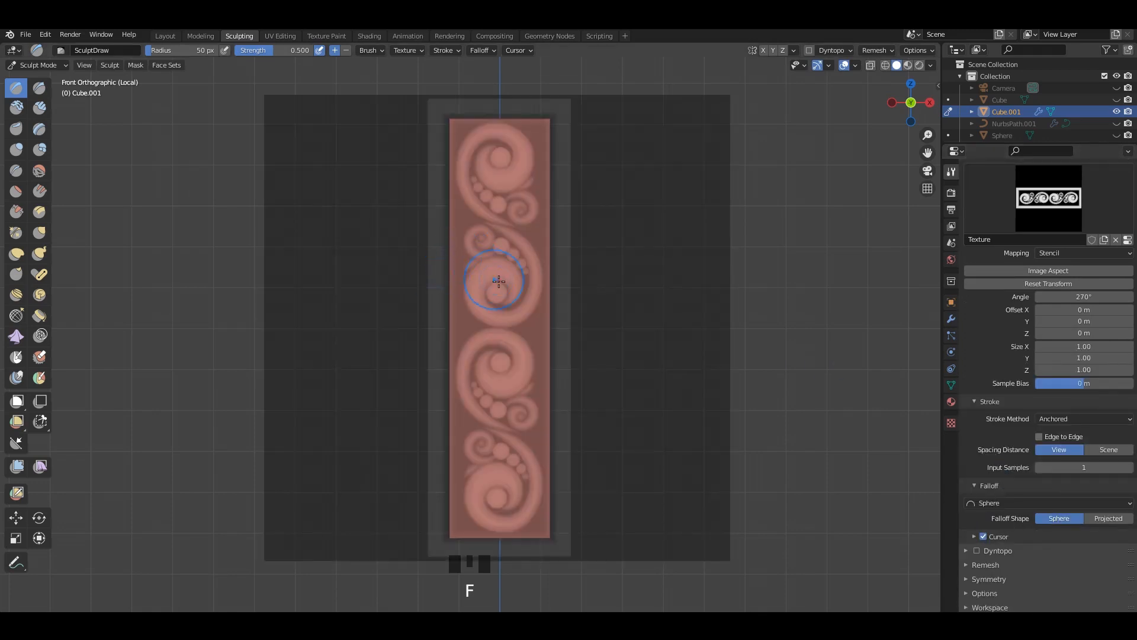
Set the brush strength to 0.212 and try stamping the scroll ornament onto the front panel
{"action": "scroll", "coordinate": [500, 282], "scroll_direction": "up", "scroll_amount": 1}
{"action": "scroll", "coordinate": [502, 284], "scroll_direction": "down", "scroll_amount": 1}
{"action": "key", "text": "shift+f"}
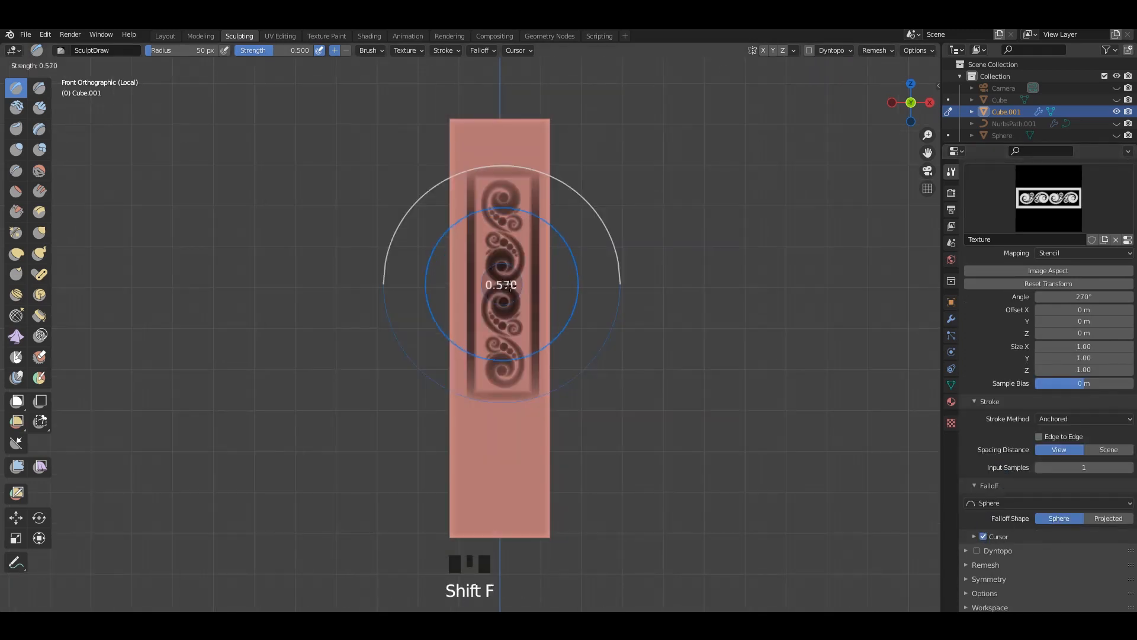
{"action": "left_click", "coordinate": [473, 285]}
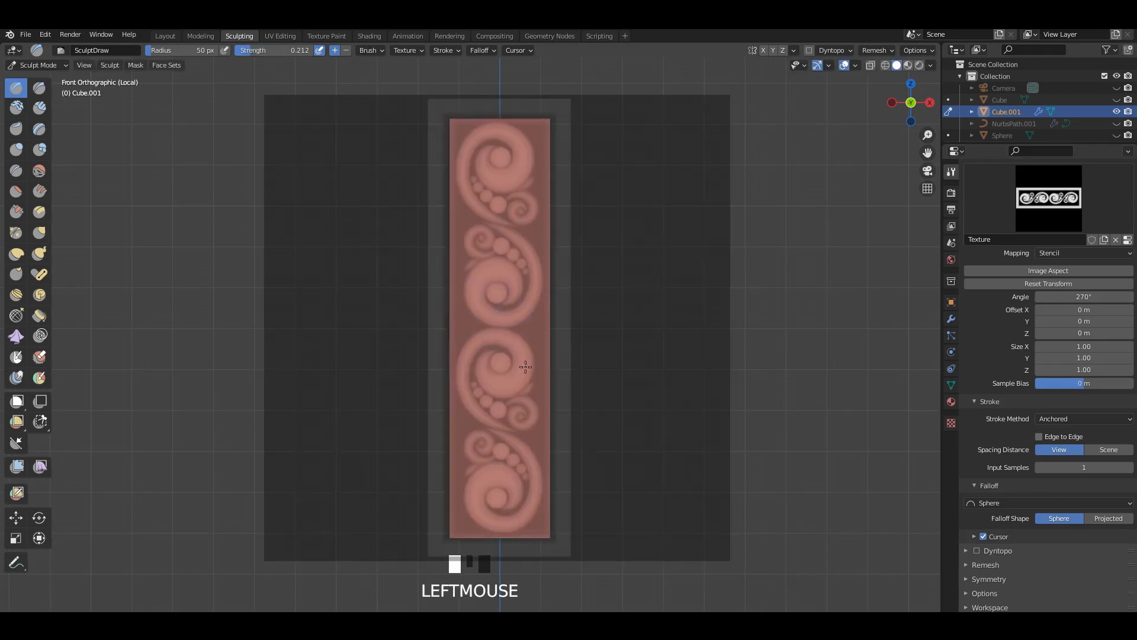
{"action": "mouse_move", "coordinate": [526, 367]}
{"action": "left_mouse_down"}
{"action": "mouse_move", "coordinate": [596, 515]}
{"action": "mouse_move", "coordinate": [498, 330]}
{"action": "left_mouse_up"}
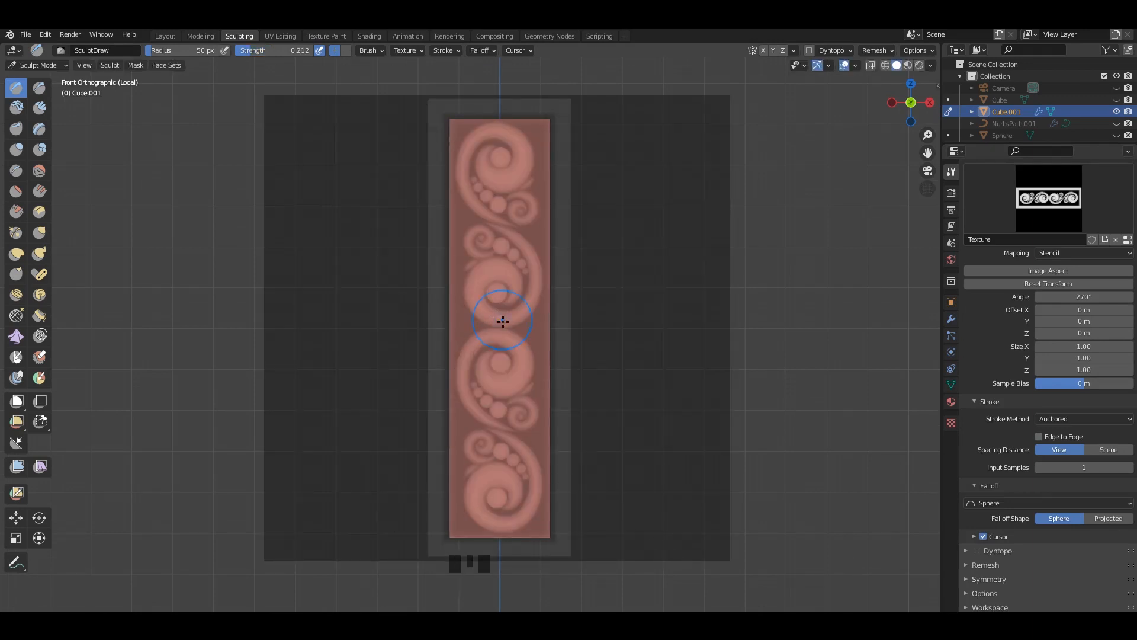
{"action": "left_click", "coordinate": [503, 321], "text": "shift"}
Set the brush strength to 0.139 and stamp the scroll ornament across the whole front panel
{"action": "key", "text": "shift+f"}
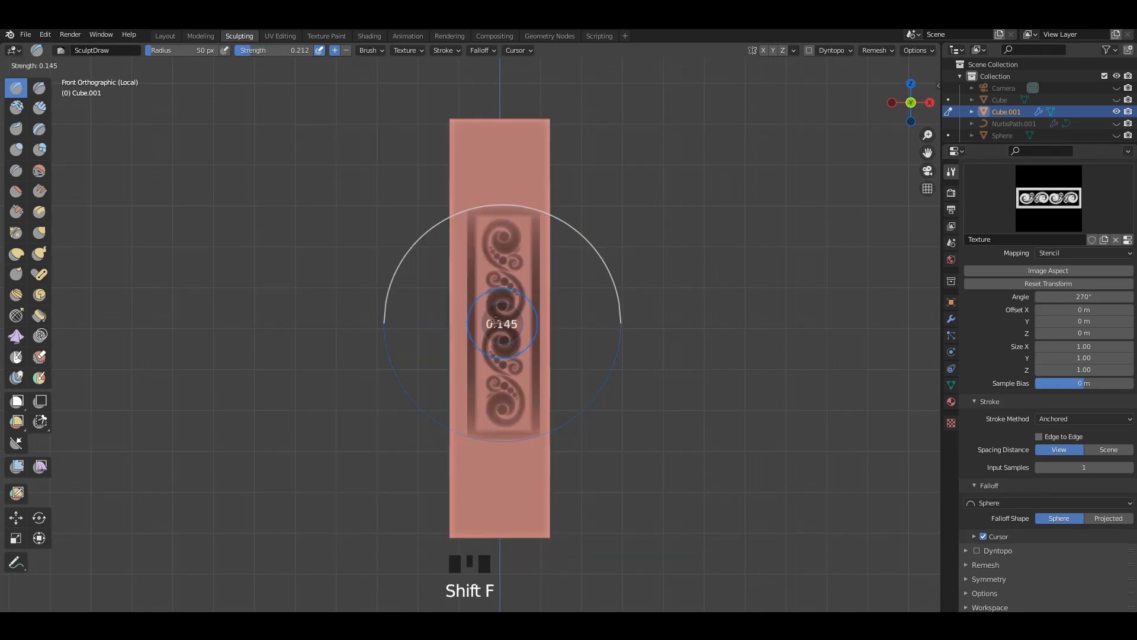
{"action": "left_click", "coordinate": [496, 324]}
{"action": "left_click_drag", "start_coordinate": [522, 378], "coordinate": [624, 553]}
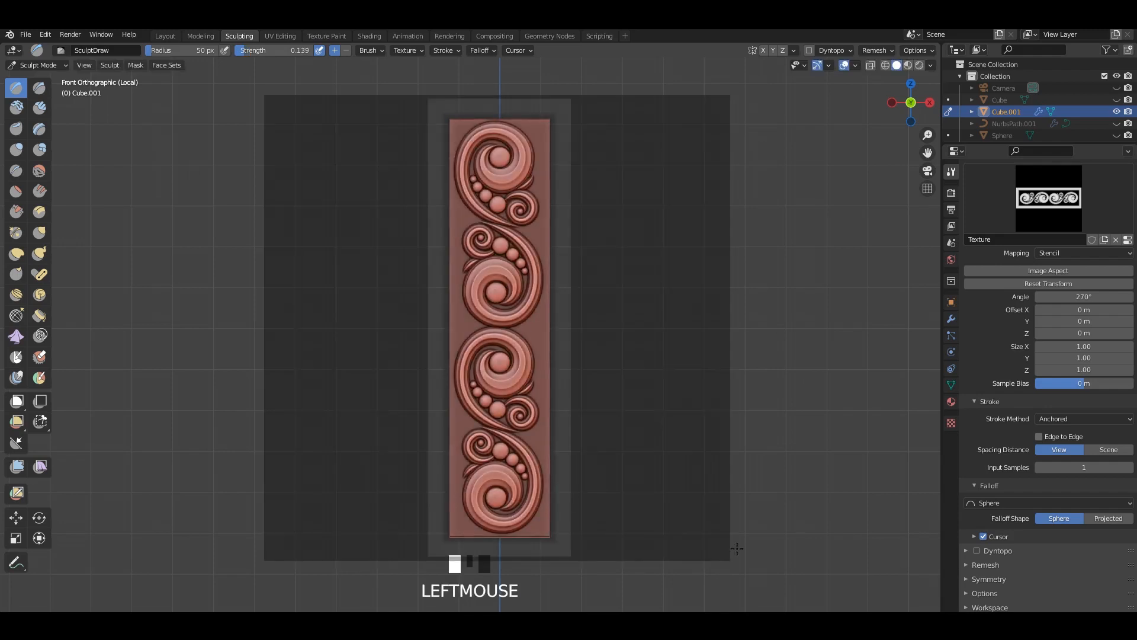
{"action": "left_click_drag", "start_coordinate": [737, 548], "coordinate": [728, 561]}
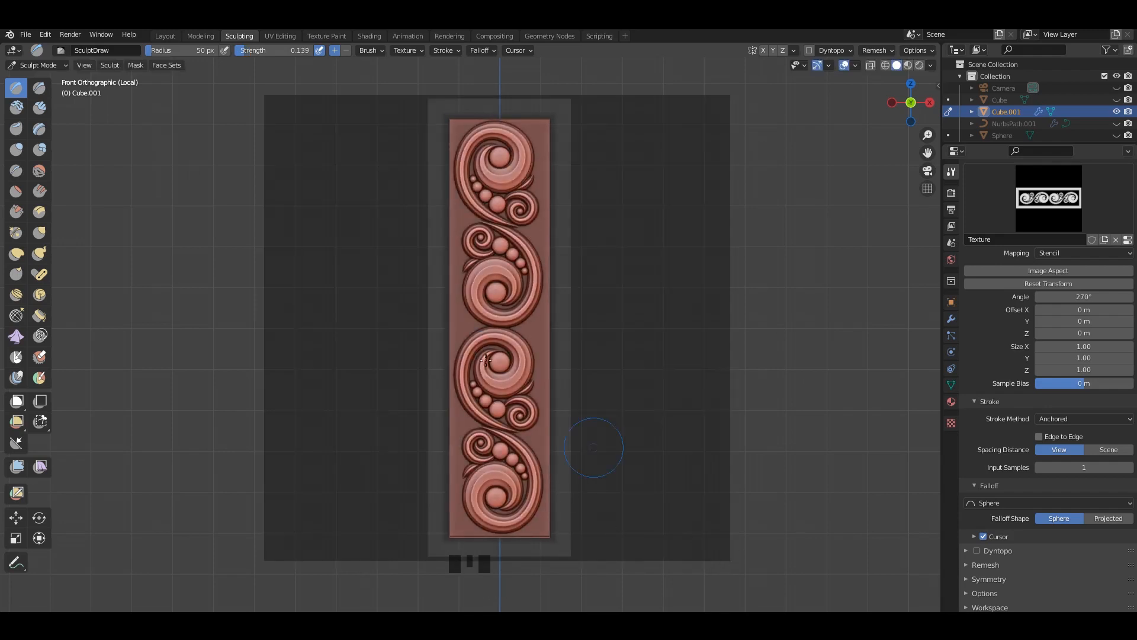
Reveal the whole pillar, select the back recessed panel's linked faces and hide everything else
{"action": "middle_click_drag", "start_coordinate": [486, 360], "coordinate": [556, 330]}
{"action": "key", "text": "alt+h"}
{"action": "scroll", "coordinate": [546, 314], "scroll_direction": "down", "scroll_amount": 1}
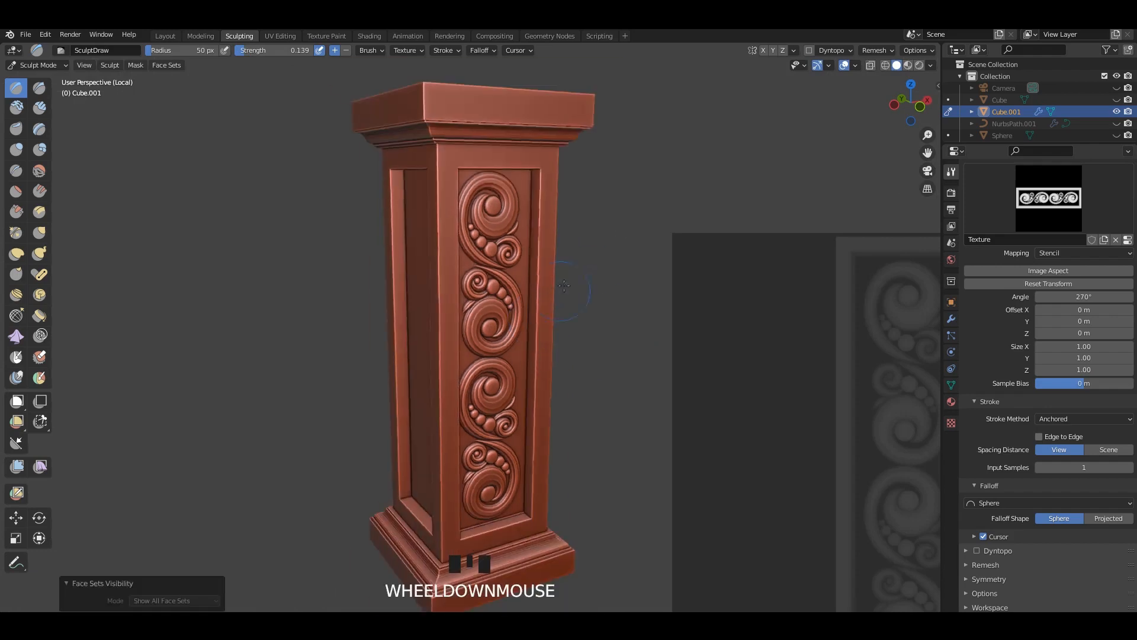
{"action": "middle_click_drag", "start_coordinate": [616, 214], "coordinate": [508, 219]}
{"action": "middle_click_drag", "start_coordinate": [380, 273], "coordinate": [490, 273]}
{"action": "key", "text": "Tab"}
{"action": "left_click", "coordinate": [473, 267]}
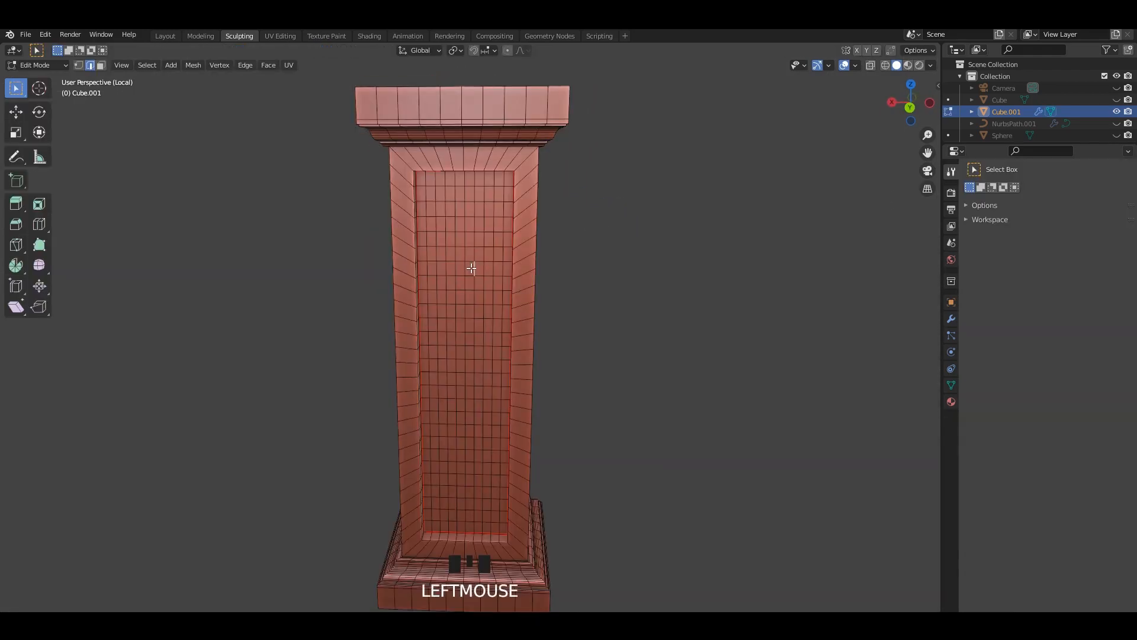
{"action": "key", "text": "l"}
{"action": "key", "text": "shift+h"}
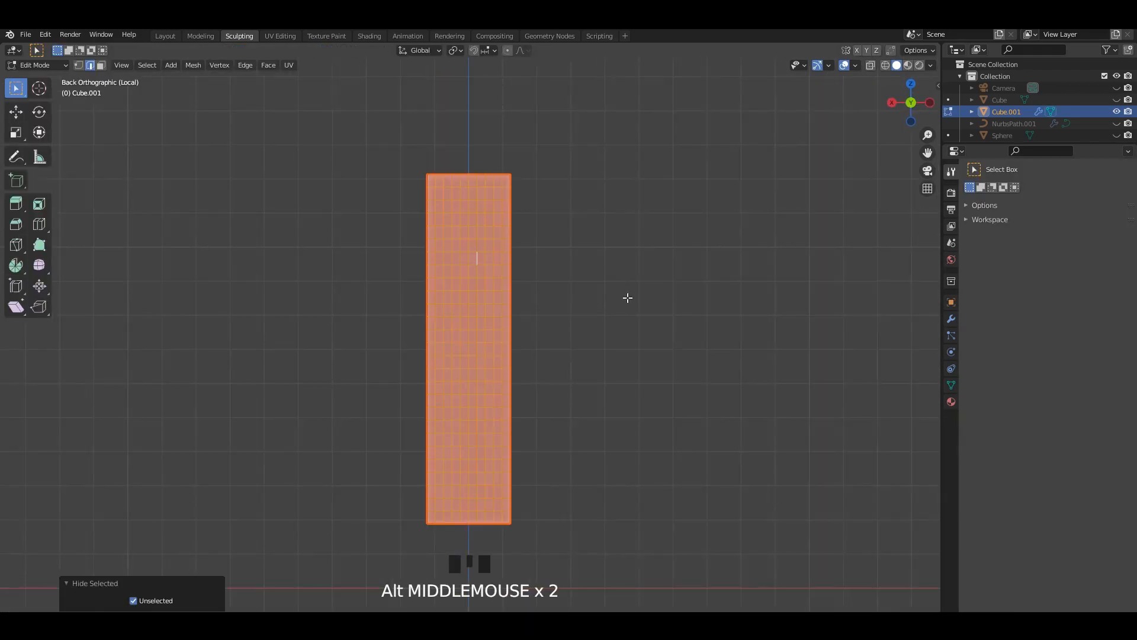
Fit the scroll stencil over the isolated back panel, stamp the ornament in Sculpt Mode and move the stencil aside
{"action": "key", "text": "Tab"}
{"action": "mouse_move", "coordinate": [877, 430]}
{"action": "right_mouse_down"}
{"action": "mouse_move", "coordinate": [431, 303]}
{"action": "mouse_move", "coordinate": [463, 312]}
{"action": "mouse_move", "coordinate": [516, 271]}
{"action": "right_mouse_up"}
{"action": "right_click_drag", "start_coordinate": [516, 270], "coordinate": [515, 282], "text": "shift"}
{"action": "right_click_drag", "start_coordinate": [515, 282], "coordinate": [505, 291]}
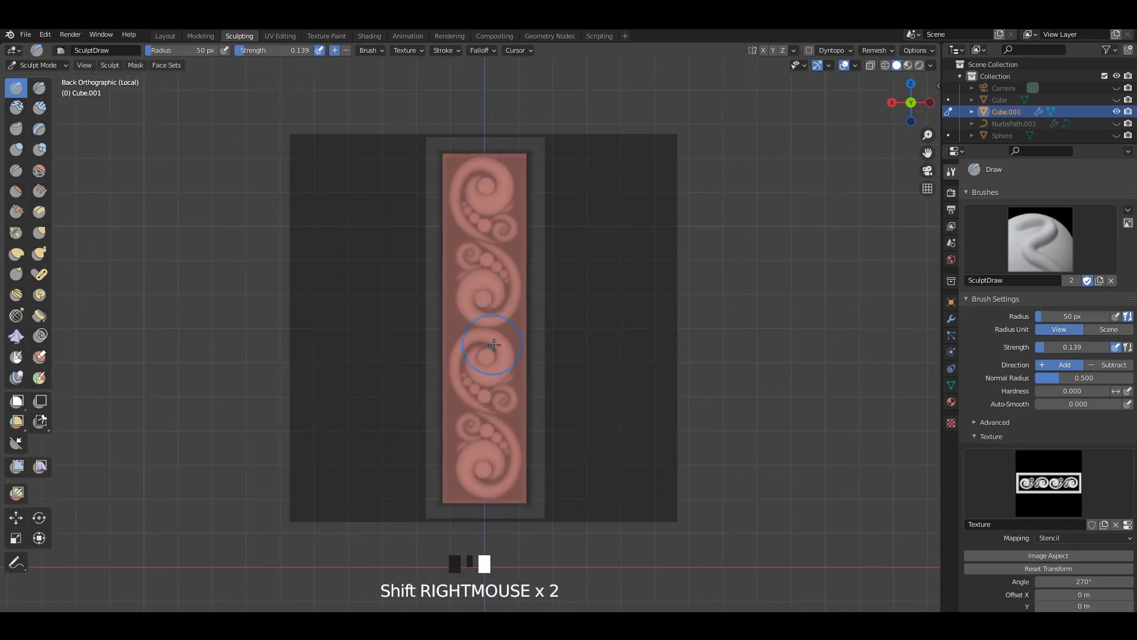
{"action": "right_click_drag", "start_coordinate": [685, 527], "coordinate": [794, 394]}
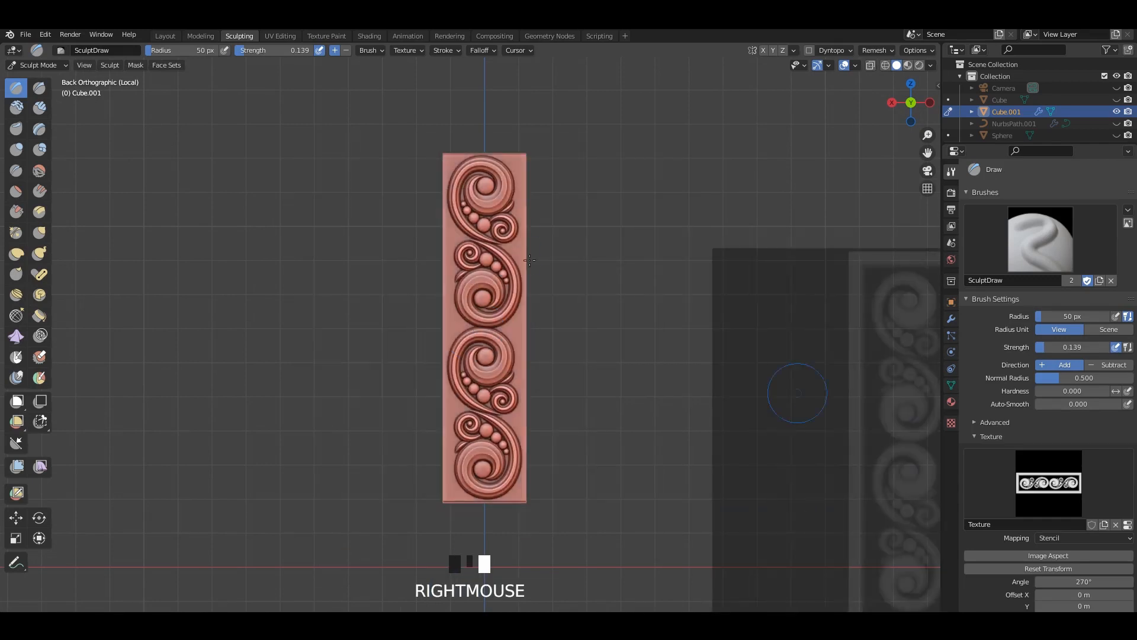
Isolate the recessed panel on the pillar's left side by selecting its linked faces and hiding the rest
{"action": "mouse_move", "coordinate": [794, 393]}
{"action": "middle_mouse_down"}
{"action": "mouse_move", "coordinate": [581, 251]}
{"action": "mouse_move", "coordinate": [625, 179]}
{"action": "mouse_move", "coordinate": [500, 254]}
{"action": "mouse_move", "coordinate": [623, 203]}
{"action": "middle_mouse_up"}
{"action": "scroll", "coordinate": [626, 179], "scroll_direction": "up", "scroll_amount": 3}
{"action": "scroll", "coordinate": [500, 254], "scroll_direction": "up", "scroll_amount": 2}
{"action": "key", "text": "Tab"}
{"action": "left_click", "coordinate": [506, 221]}
{"action": "key", "text": "l"}
{"action": "key", "text": "shift+h"}
{"action": "key", "text": "Tab"}
Move and enlarge the scroll stencil to fit the isolated left-side panel, and undo the trial stamp
{"action": "left_click", "coordinate": [876, 407]}
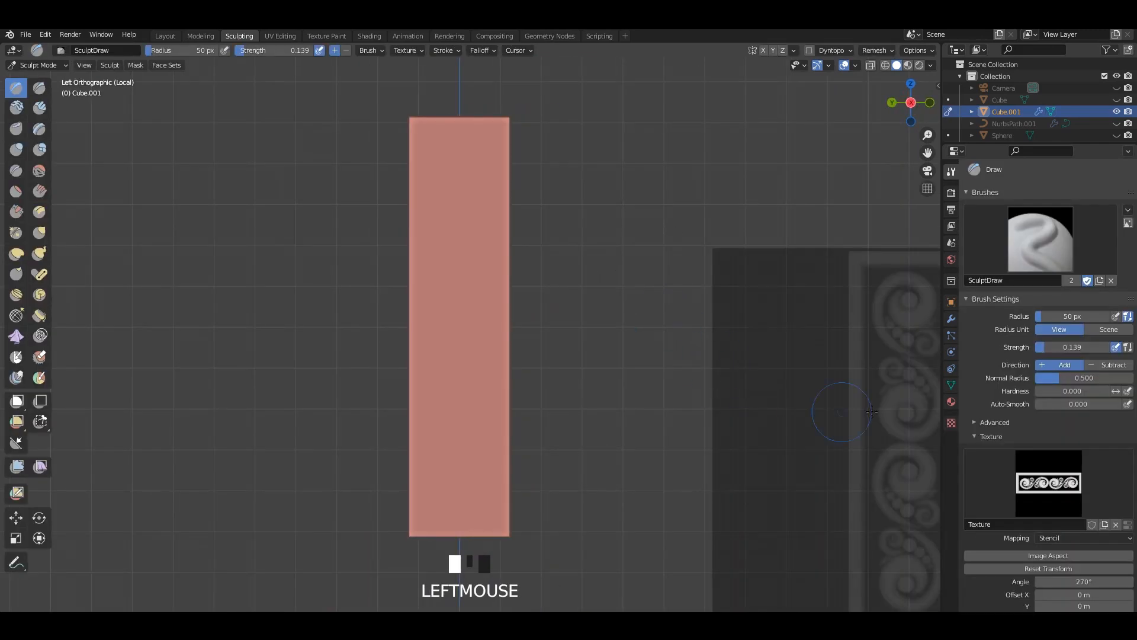
{"action": "mouse_move", "coordinate": [876, 406]}
{"action": "right_mouse_down"}
{"action": "mouse_move", "coordinate": [427, 272]}
{"action": "mouse_move", "coordinate": [426, 285]}
{"action": "right_mouse_up"}
{"action": "scroll", "coordinate": [468, 287], "scroll_direction": "up", "scroll_amount": 1}
{"action": "middle_click_drag", "start_coordinate": [476, 286], "coordinate": [507, 268], "text": "shift"}
{"action": "scroll", "coordinate": [507, 268], "scroll_direction": "down", "scroll_amount": 2}
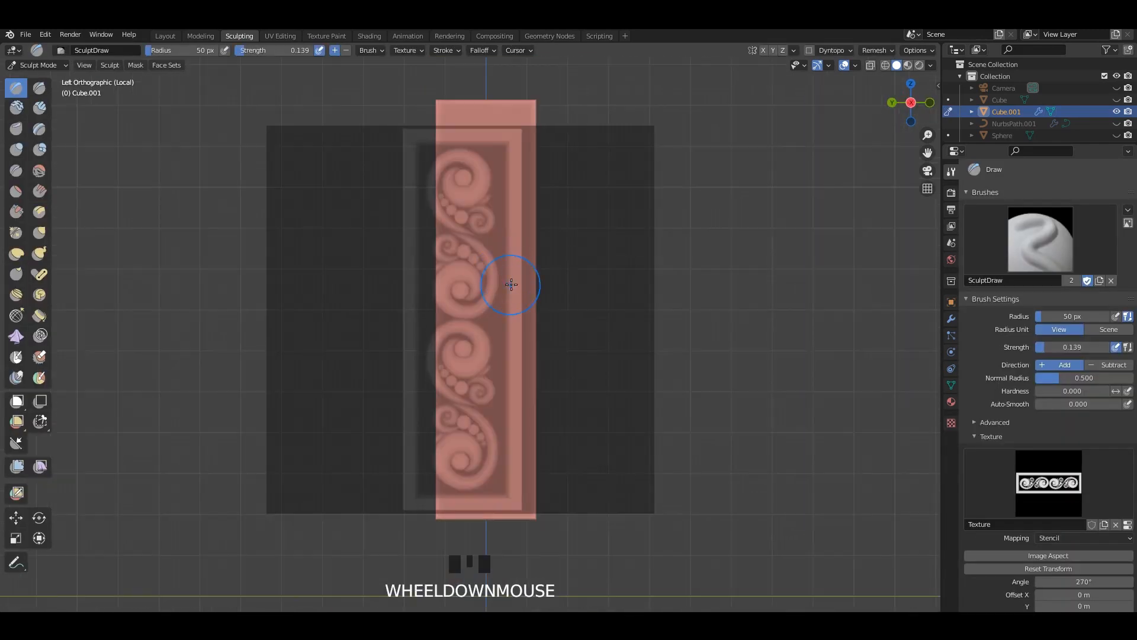
{"action": "right_click_drag", "start_coordinate": [507, 268], "coordinate": [555, 269], "text": "shift"}
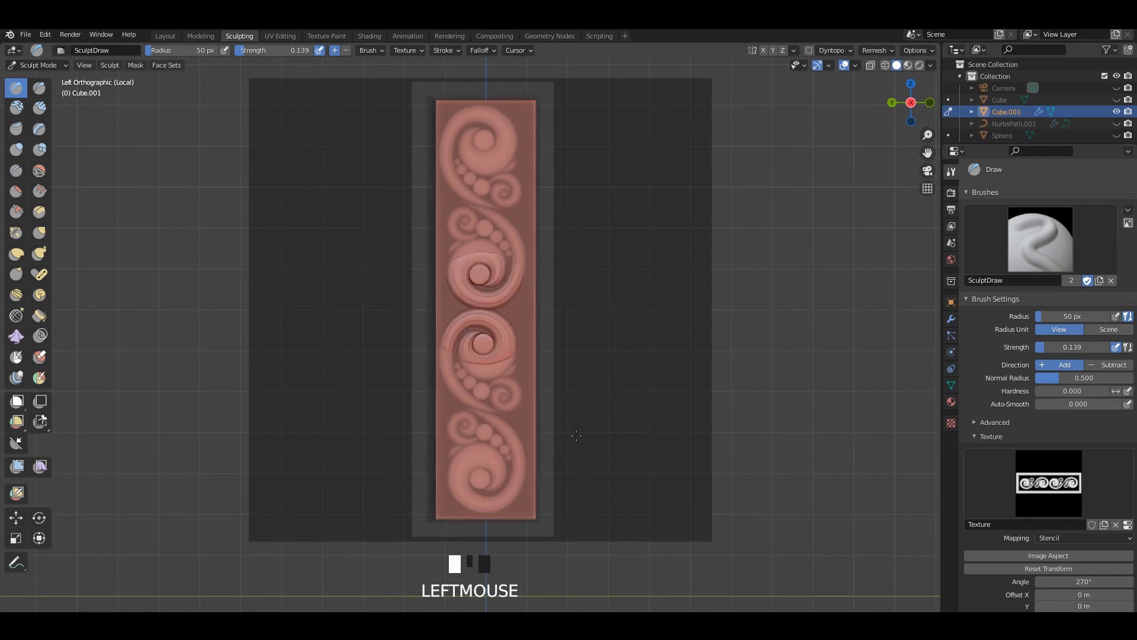
{"action": "mouse_move", "coordinate": [376, 270]}
{"action": "right_mouse_down"}
{"action": "mouse_move", "coordinate": [849, 364]}
{"action": "mouse_move", "coordinate": [437, 261]}
{"action": "mouse_move", "coordinate": [374, 272]}
{"action": "right_mouse_up"}
{"action": "key", "text": "ctrl+z"}
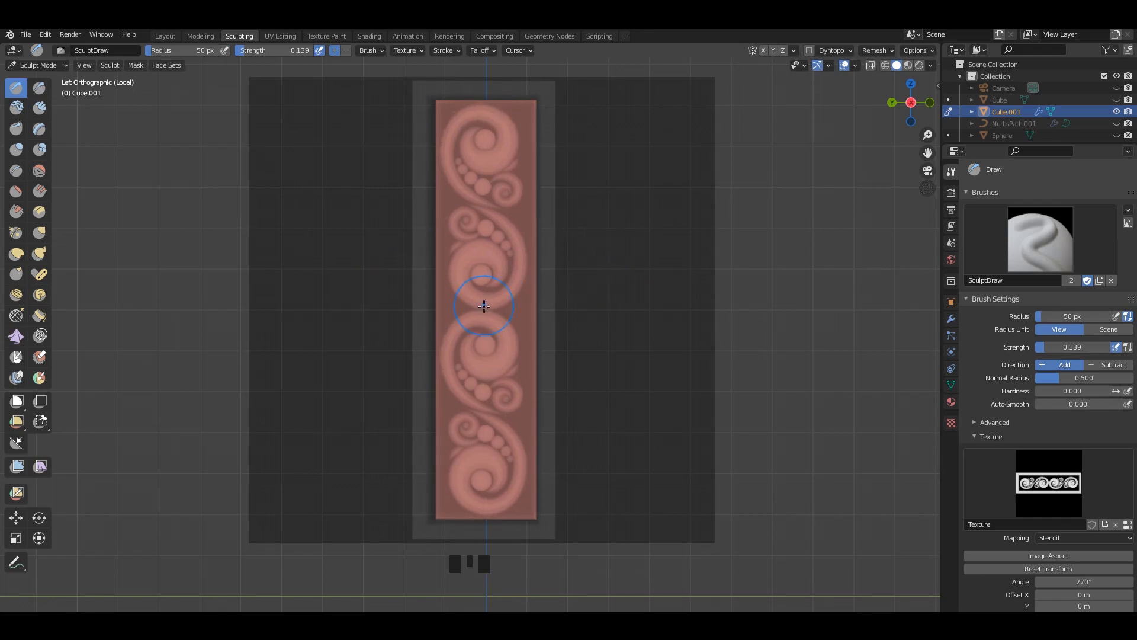
Reveal the whole pillar, select the linked faces of its right-side recessed panel and hide everything else
{"action": "middle_click_drag", "start_coordinate": [576, 337], "coordinate": [629, 223]}
{"action": "key", "text": "alt+h"}
{"action": "scroll", "coordinate": [619, 224], "scroll_direction": "down", "scroll_amount": 2}
{"action": "scroll", "coordinate": [515, 197], "scroll_direction": "up", "scroll_amount": 1}
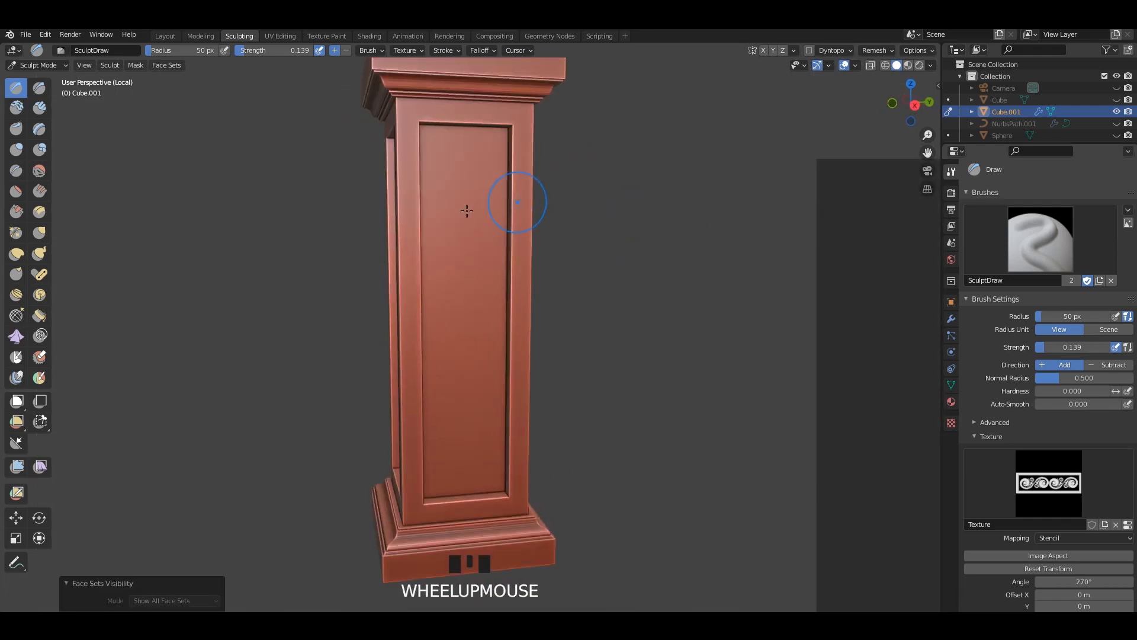
{"action": "key", "text": "Tab"}
{"action": "key", "text": "l"}
{"action": "key", "text": "shift+h"}
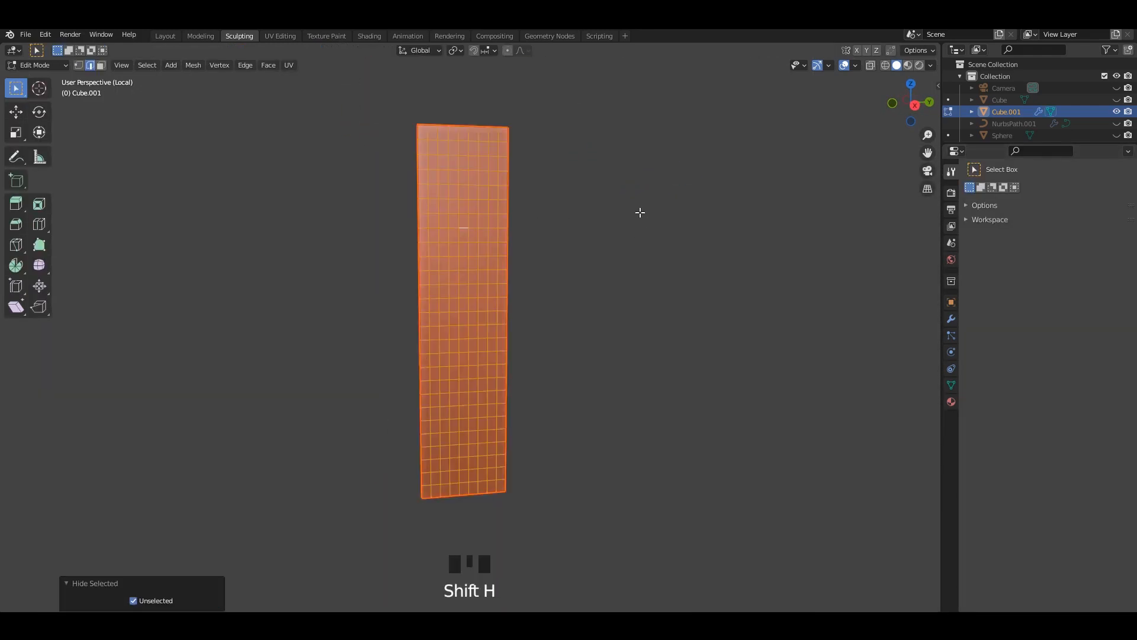
Return to Sculpt Mode and align the scroll stencil with the isolated right-side panel in the right orthographic view
{"action": "key", "text": "Tab"}
{"action": "scroll", "coordinate": [628, 228], "scroll_direction": "up", "scroll_amount": 1}
{"action": "mouse_move", "coordinate": [628, 228]}
{"action": "middle_mouse_down", "text": "alt"}
{"action": "mouse_move", "coordinate": [648, 238]}
{"action": "mouse_move", "coordinate": [702, 224]}
{"action": "middle_mouse_up", "text": "alt"}
{"action": "right_click_drag", "start_coordinate": [875, 387], "coordinate": [285, 299]}
{"action": "scroll", "coordinate": [530, 323], "scroll_direction": "up", "scroll_amount": 1}
{"action": "middle_click_drag", "start_coordinate": [463, 342], "coordinate": [543, 291], "text": "shift"}
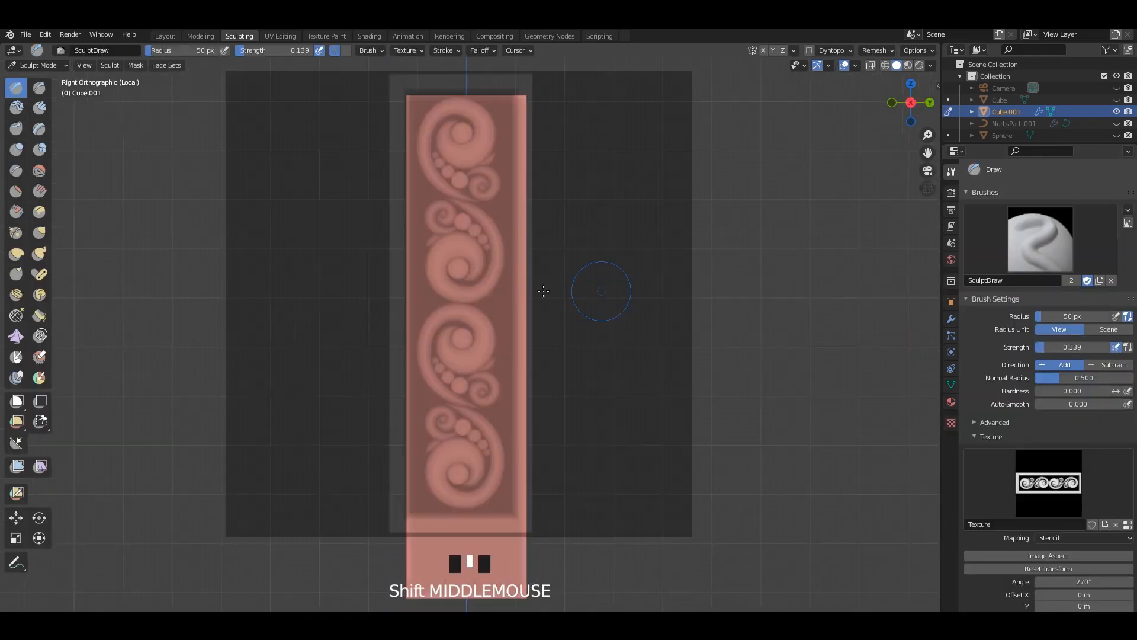
{"action": "right_click_drag", "start_coordinate": [546, 286], "coordinate": [577, 315]}
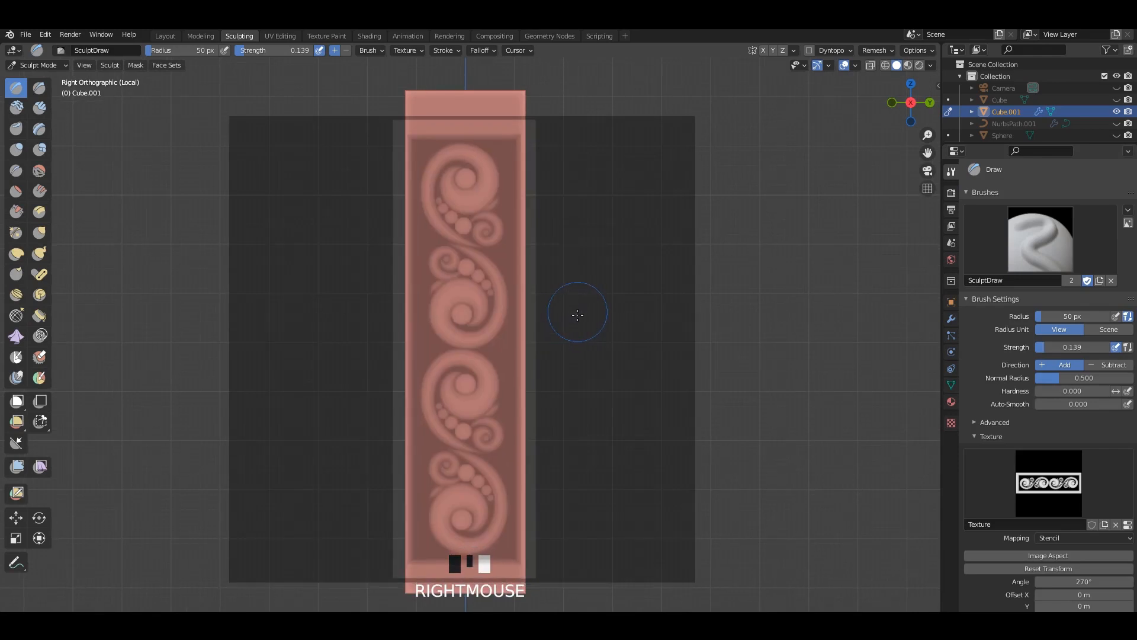
{"action": "middle_click_drag", "start_coordinate": [589, 330], "coordinate": [596, 309], "text": "shift"}
{"action": "right_click_drag", "start_coordinate": [608, 295], "coordinate": [614, 259]}
{"action": "middle_click_drag", "start_coordinate": [610, 302], "coordinate": [609, 292], "text": "shift"}
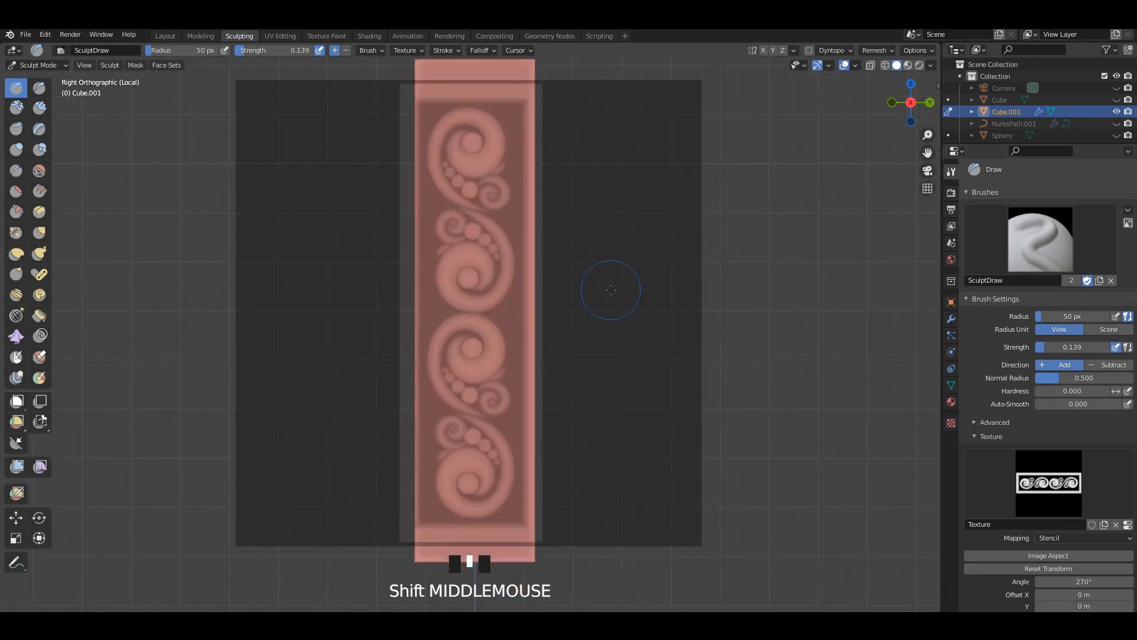
{"action": "scroll", "coordinate": [611, 301], "scroll_direction": "down", "scroll_amount": 1}
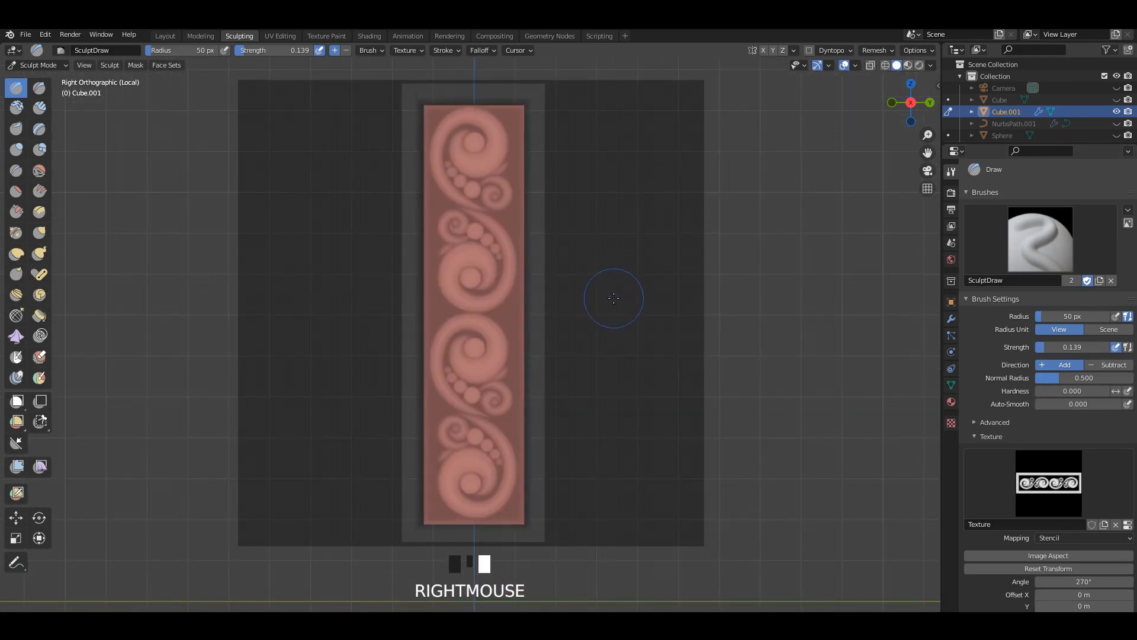
{"action": "right_click_drag", "start_coordinate": [613, 299], "coordinate": [614, 301]}
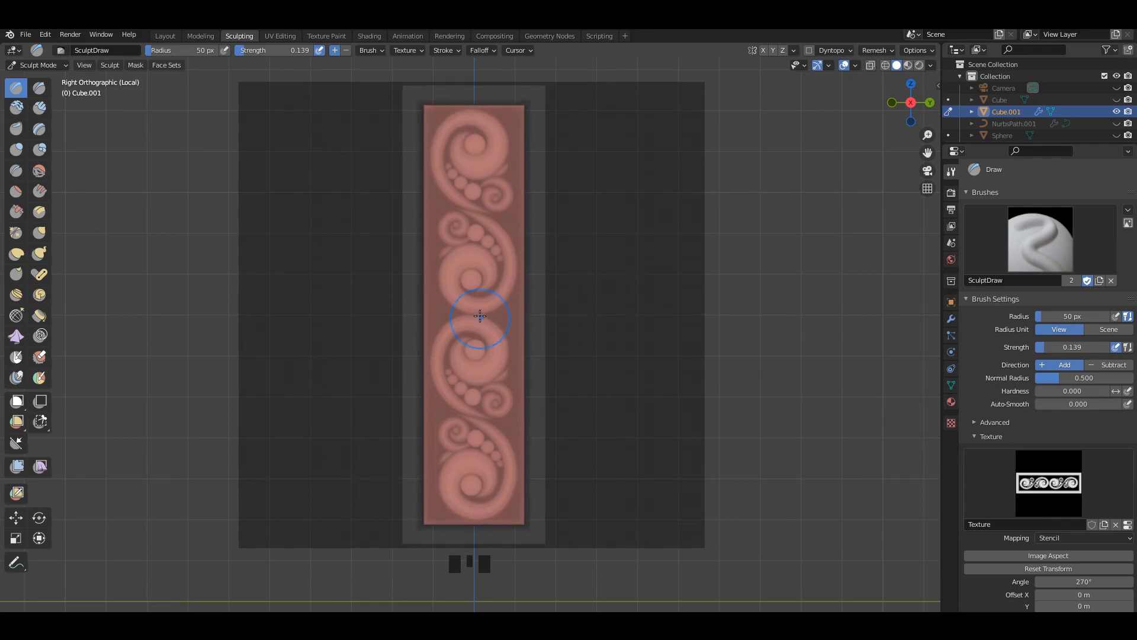
Stamp the scroll ornament onto the right-side panel and move the stencil aside
{"action": "left_click_drag", "start_coordinate": [531, 396], "coordinate": [676, 524]}
{"action": "right_click_drag", "start_coordinate": [461, 293], "coordinate": [903, 416]}
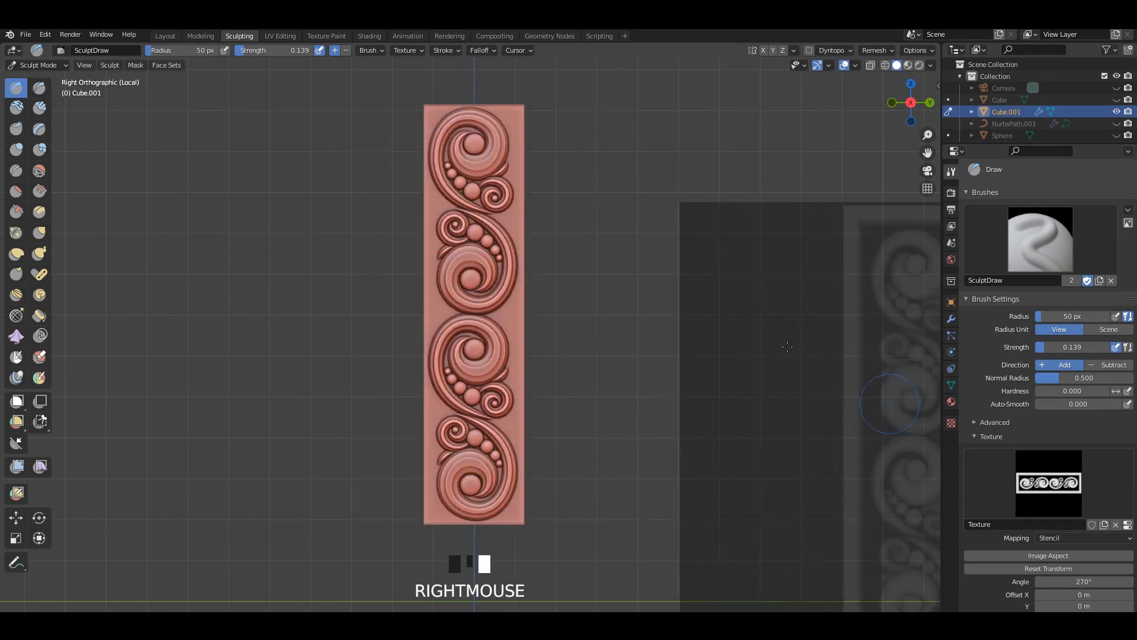
{"action": "scroll", "coordinate": [529, 246], "scroll_direction": "up", "scroll_amount": 2}
{"action": "middle_click_drag", "start_coordinate": [438, 217], "coordinate": [521, 210]}
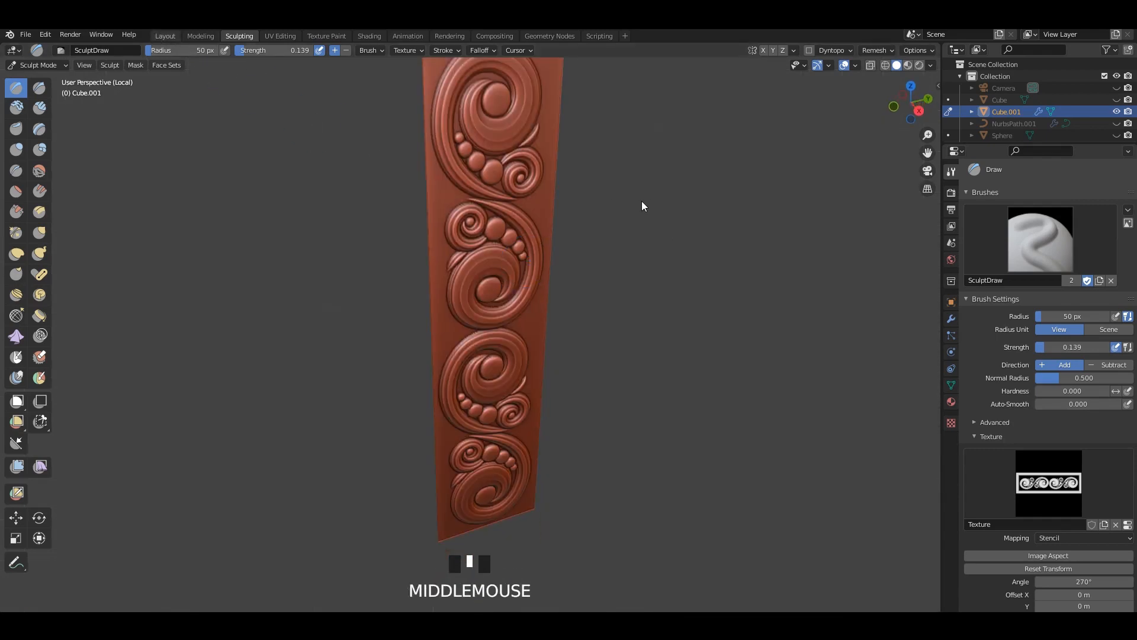
{"action": "scroll", "coordinate": [717, 251], "scroll_direction": "down", "scroll_amount": 1}
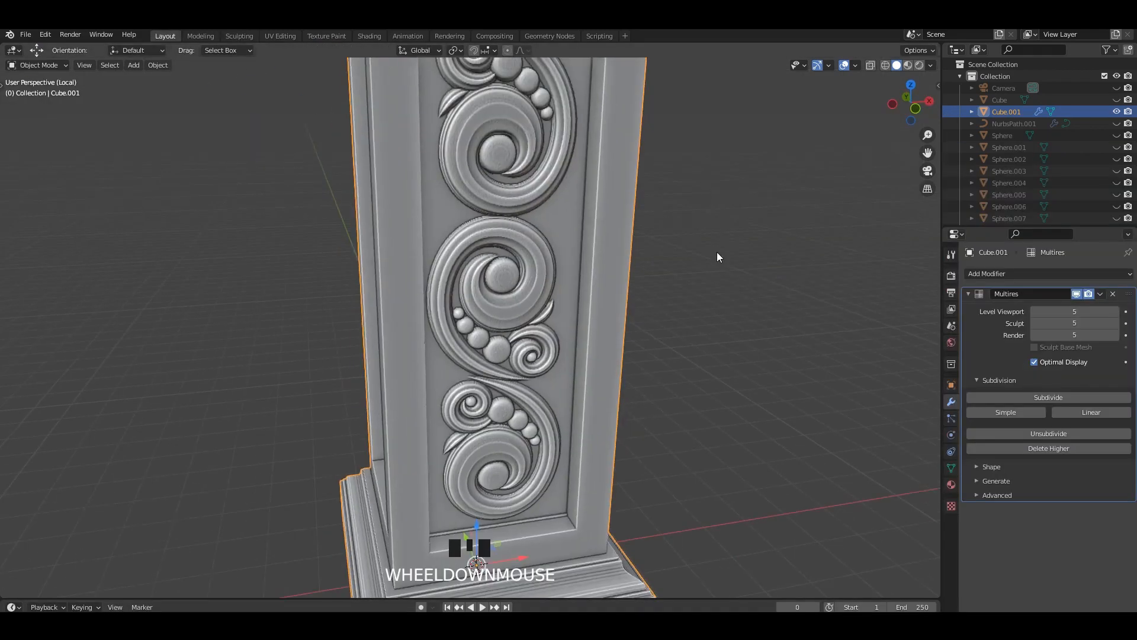
Switch the viewport lighting to MatCap and choose the matte red clay matcap for the finished pillar
{"action": "middle_click_drag", "start_coordinate": [717, 252], "coordinate": [619, 237]}
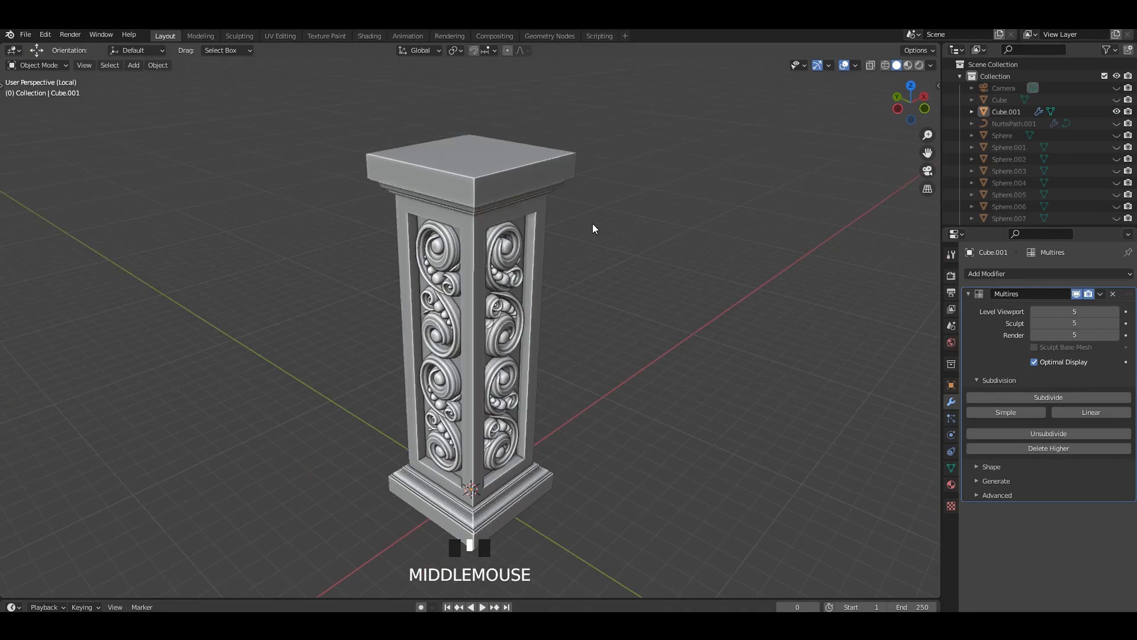
{"action": "middle_click_drag", "start_coordinate": [594, 229], "coordinate": [658, 229]}
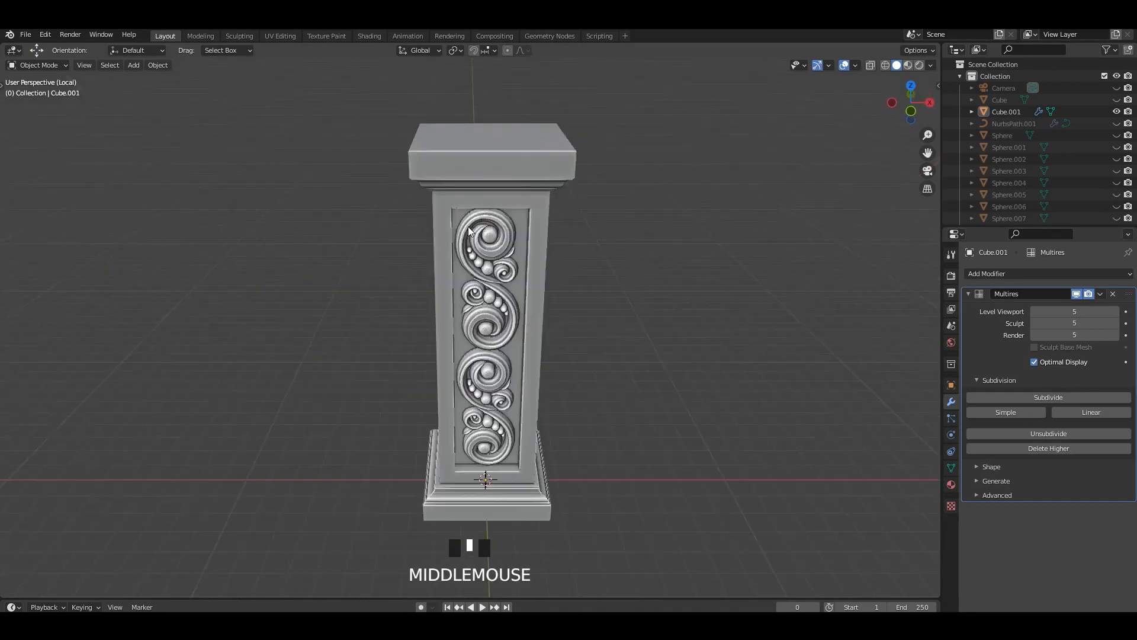
{"action": "middle_click_drag", "start_coordinate": [498, 225], "coordinate": [611, 221]}
{"action": "left_click", "coordinate": [931, 65]}
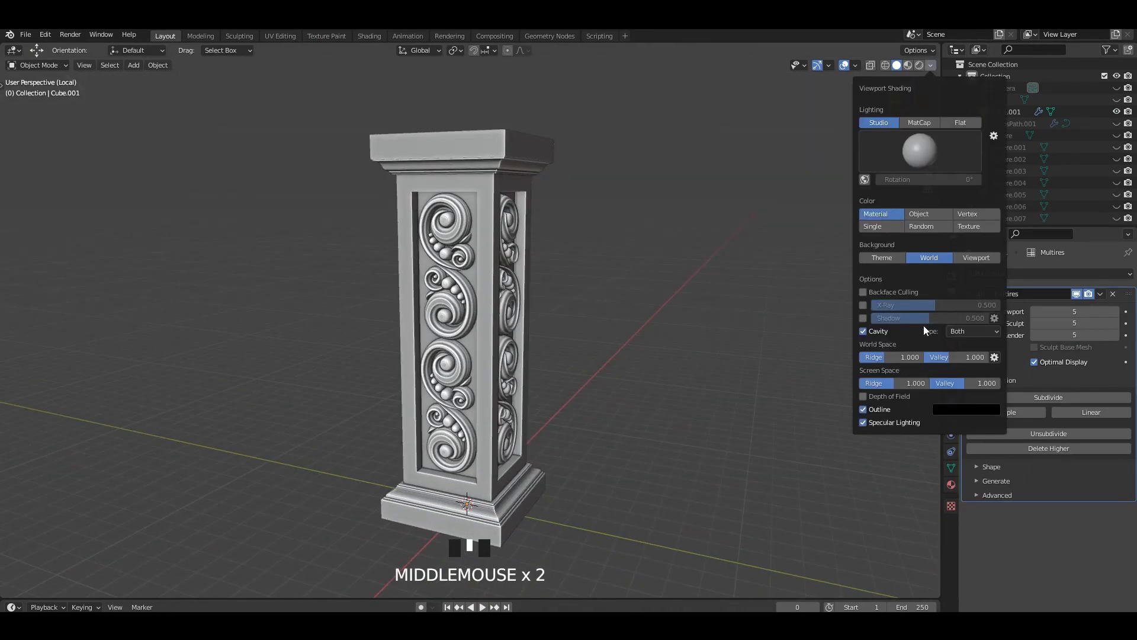
{"action": "left_click", "coordinate": [920, 122]}
{"action": "left_click", "coordinate": [920, 151]}
{"action": "left_click", "coordinate": [747, 227]}
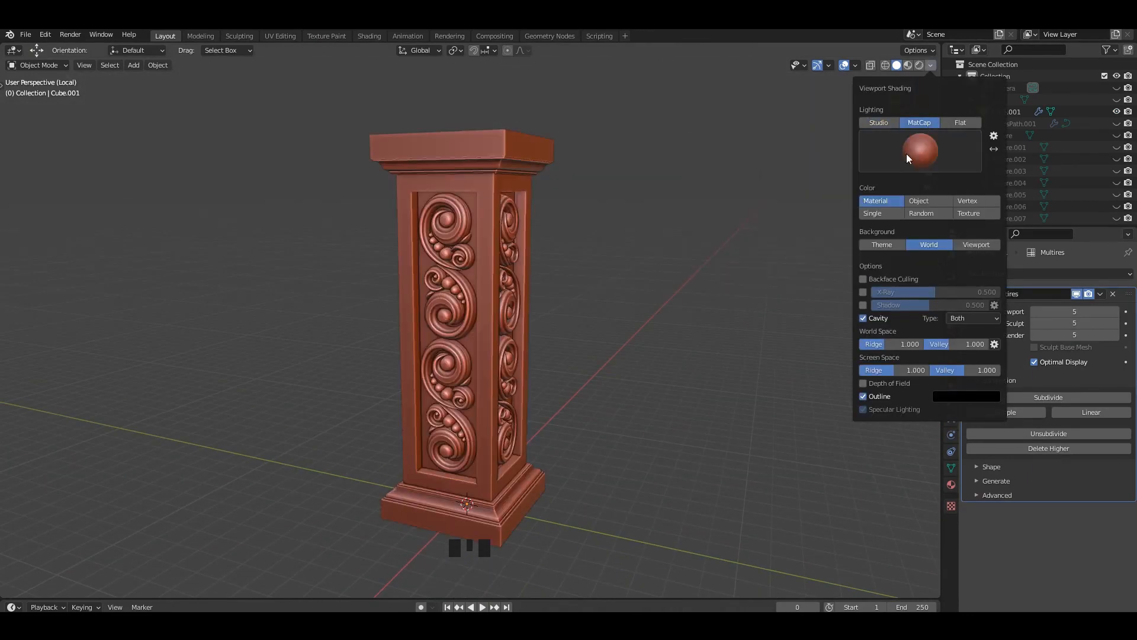
Try the bright orange matcap on the pillar and go back to the matte red clay one
{"action": "left_click", "coordinate": [906, 154]}
{"action": "left_click", "coordinate": [853, 263]}
{"action": "left_click", "coordinate": [931, 65]}
{"action": "left_click", "coordinate": [906, 151]}
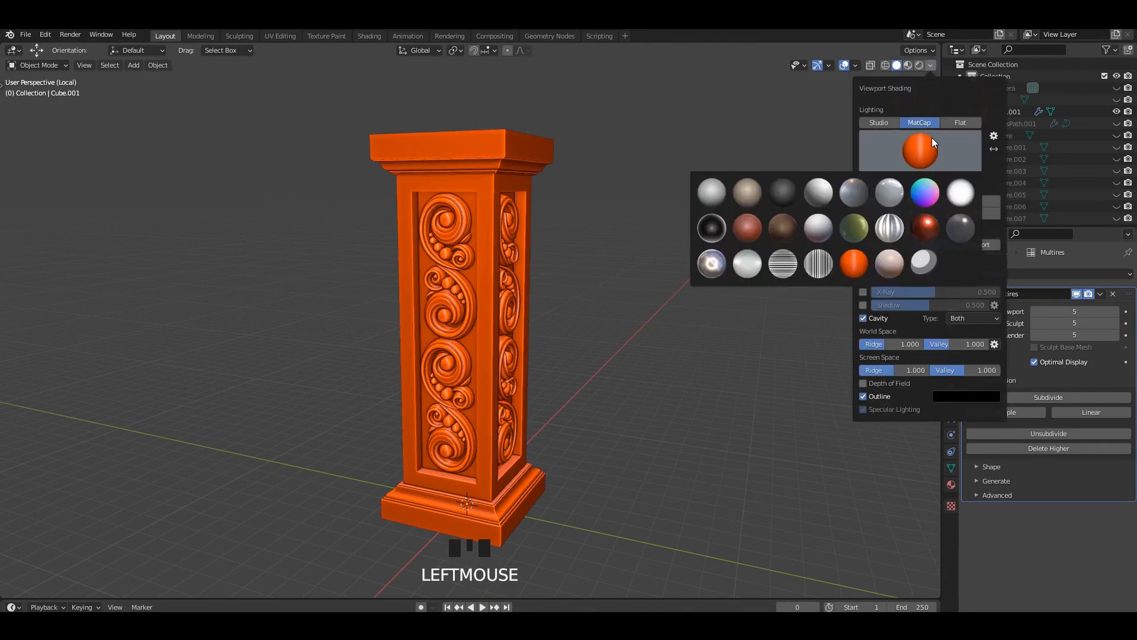
{"action": "left_click", "coordinate": [756, 225]}
Save the file and move the pillar along the Y axis, away from the world origin
{"action": "mouse_move", "coordinate": [568, 232]}
{"action": "middle_mouse_down"}
{"action": "mouse_move", "coordinate": [533, 235]}
{"action": "mouse_move", "coordinate": [507, 206]}
{"action": "mouse_move", "coordinate": [558, 206]}
{"action": "mouse_move", "coordinate": [532, 209]}
{"action": "mouse_move", "coordinate": [681, 236]}
{"action": "middle_mouse_up"}
{"action": "key", "text": "ctrl+s"}
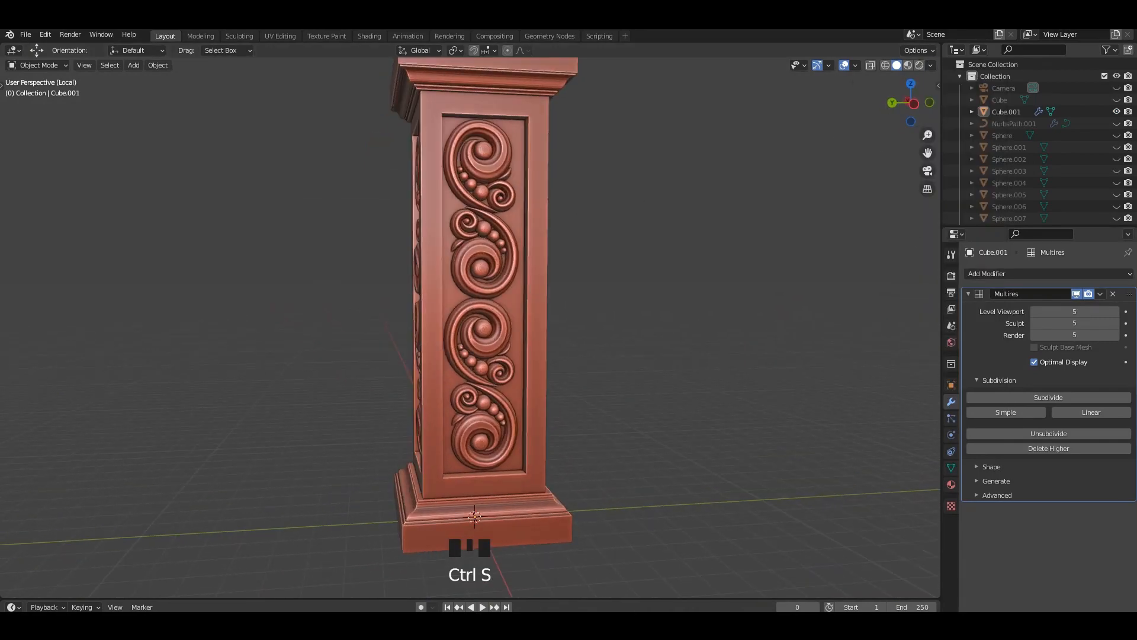
{"action": "middle_click_drag", "start_coordinate": [551, 196], "coordinate": [551, 220]}
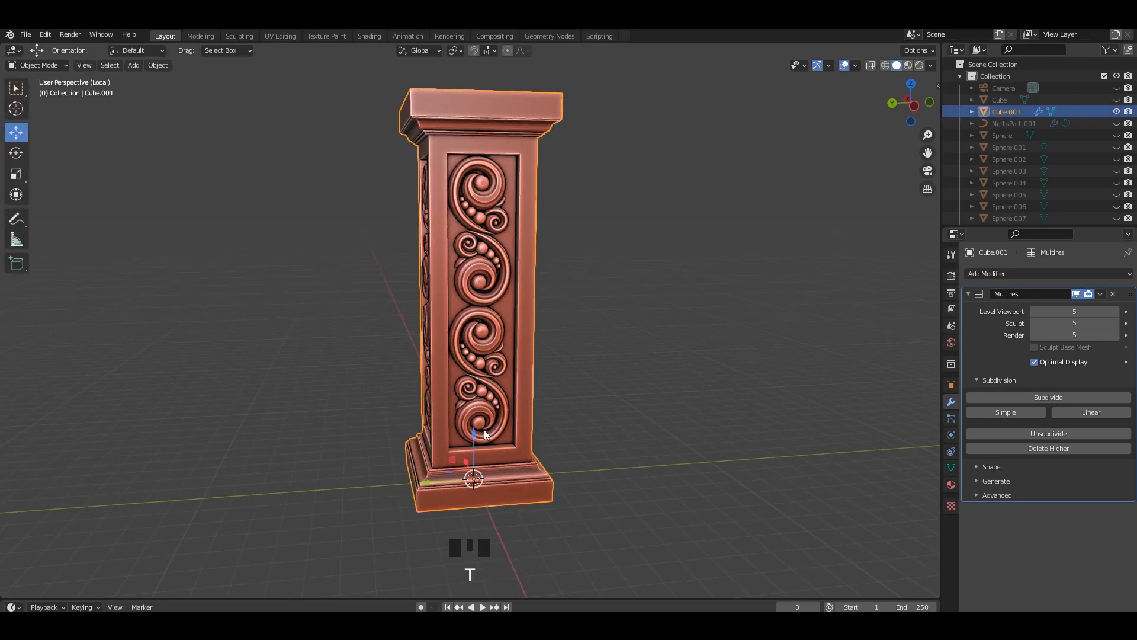
{"action": "left_click_drag", "start_coordinate": [433, 482], "coordinate": [692, 463]}
{"action": "left_click", "coordinate": [642, 362]}
{"action": "middle_click_drag", "start_coordinate": [689, 360], "coordinate": [529, 310], "text": "shift"}
{"action": "left_click", "coordinate": [695, 369]}
{"action": "key", "text": "KP_Decimal"}
{"action": "left_click", "coordinate": [669, 376]}
Inspect the sculpted ornament on the pillar's sides up close and save the file
{"action": "scroll", "coordinate": [607, 386], "scroll_direction": "up", "scroll_amount": 2}
{"action": "scroll", "coordinate": [442, 318], "scroll_direction": "up", "scroll_amount": 2}
{"action": "middle_click_drag", "start_coordinate": [442, 318], "coordinate": [541, 314]}
{"action": "scroll", "coordinate": [442, 333], "scroll_direction": "down", "scroll_amount": 4}
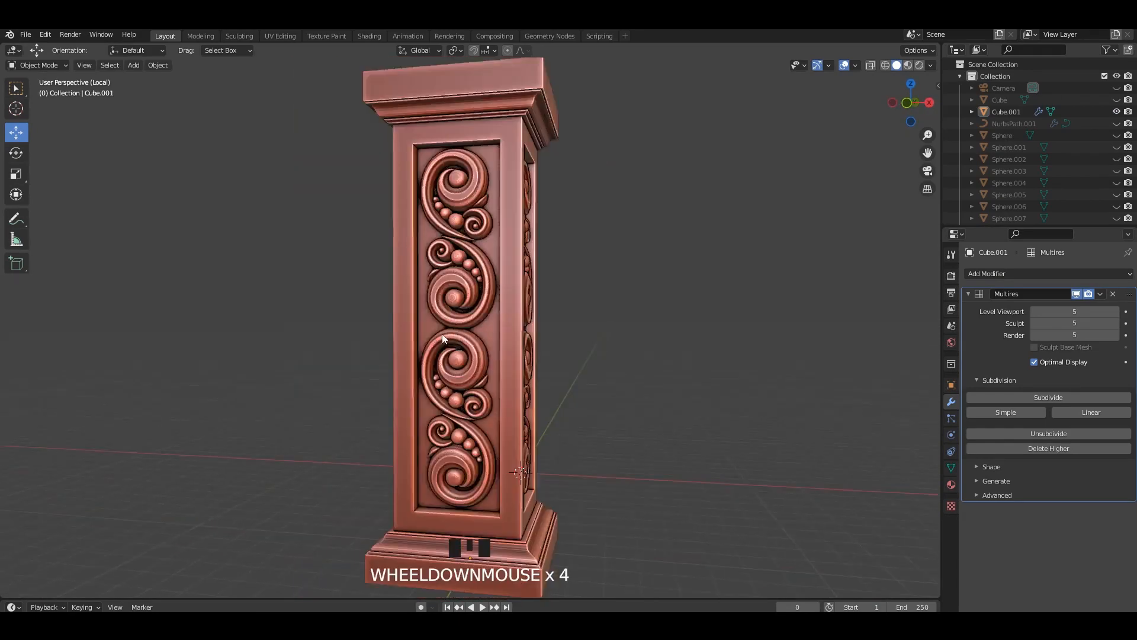
{"action": "key", "text": "ctrl+s"}
{"action": "middle_click_drag", "start_coordinate": [613, 331], "coordinate": [634, 336]}
Exit local view and reveal all hidden objects in the scene
{"action": "key", "text": "slash"}
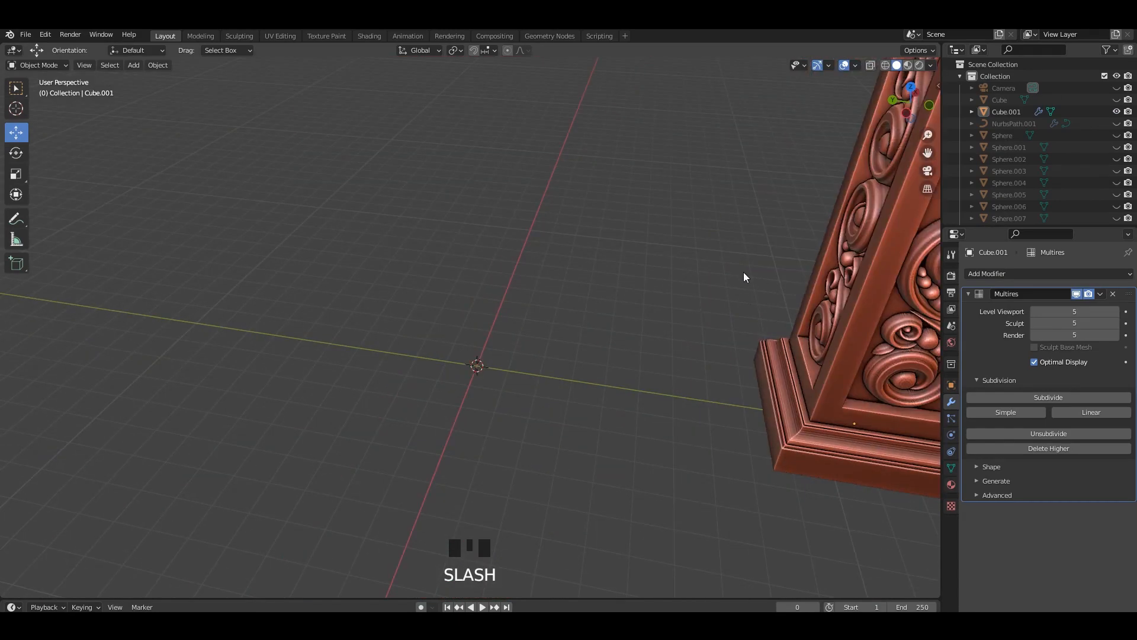
{"action": "key", "text": "alt+h"}
{"action": "left_click", "coordinate": [749, 226]}
{"action": "middle_click_drag", "start_coordinate": [749, 226], "coordinate": [664, 255]}
{"action": "middle_click_drag", "start_coordinate": [663, 255], "coordinate": [621, 263], "text": "shift"}
{"action": "scroll", "coordinate": [536, 236], "scroll_direction": "up", "scroll_amount": 2}
{"action": "scroll", "coordinate": [525, 222], "scroll_direction": "down", "scroll_amount": 3}
Select the pillar, shift it slightly closer to the flat ornament panel and clear the selection
{"action": "left_click", "coordinate": [620, 263]}
{"action": "middle_click_drag", "start_coordinate": [540, 425], "coordinate": [530, 428], "text": "shift"}
{"action": "left_click_drag", "start_coordinate": [523, 402], "coordinate": [487, 403]}
{"action": "left_click", "coordinate": [474, 332]}
{"action": "middle_click_drag", "start_coordinate": [482, 330], "coordinate": [513, 355]}
{"action": "middle_click_drag", "start_coordinate": [513, 355], "coordinate": [536, 243], "text": "shift"}
Save the file and hide the viewport gizmos and overlays
{"action": "key", "text": "ctrl+s"}
{"action": "left_click", "coordinate": [817, 66]}
{"action": "left_click", "coordinate": [844, 65]}
{"action": "middle_click_drag", "start_coordinate": [536, 242], "coordinate": [485, 308], "text": "shift"}
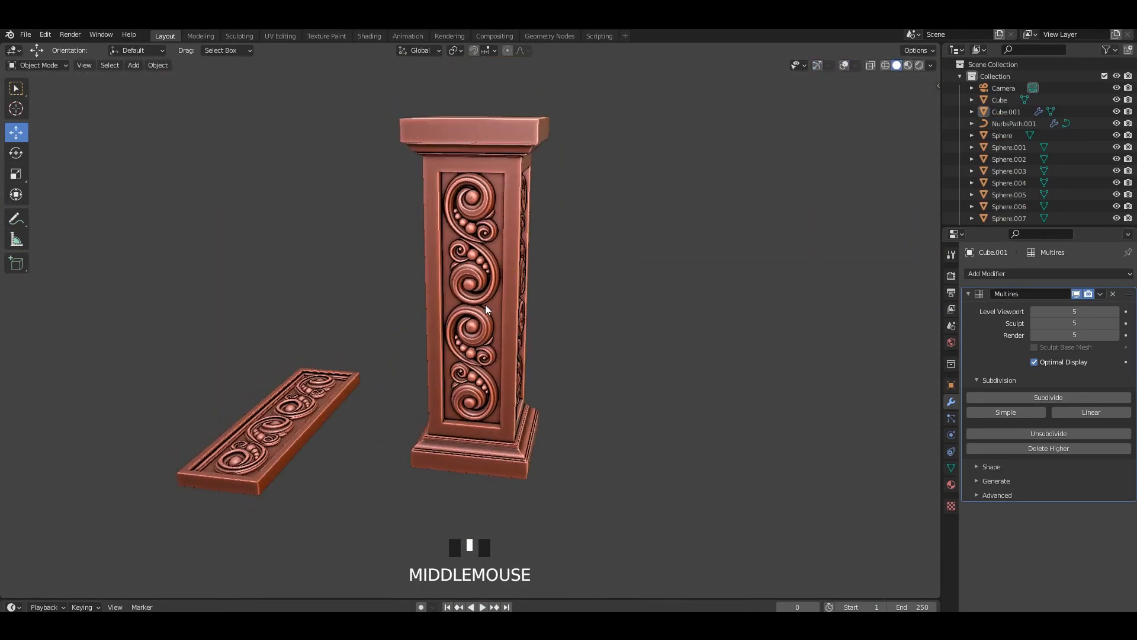
Switch to the Animation workspace with the depth render preview and save the file
{"action": "left_click", "coordinate": [406, 36]}
{"action": "scroll", "coordinate": [767, 179], "scroll_direction": "down", "scroll_amount": 2}
{"action": "middle_click_drag", "start_coordinate": [767, 179], "coordinate": [680, 171]}
{"action": "middle_click_drag", "start_coordinate": [638, 211], "coordinate": [639, 216], "text": "shift"}
{"action": "key", "text": "ctrl+s"}
Select the scroll curve on the flat panel to show its Material.001 nodes, and save the file
{"action": "left_click", "coordinate": [575, 242]}
{"action": "scroll", "coordinate": [720, 444], "scroll_direction": "down", "scroll_amount": 12}
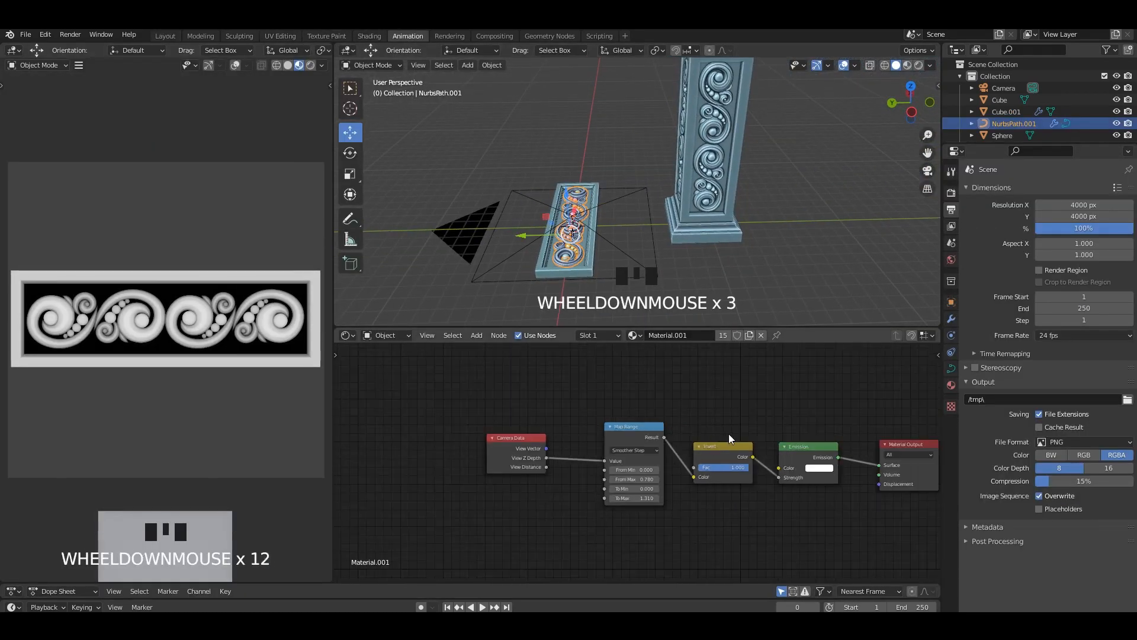
{"action": "middle_click_drag", "start_coordinate": [729, 439], "coordinate": [699, 393]}
{"action": "scroll", "coordinate": [685, 389], "scroll_direction": "up", "scroll_amount": 2}
{"action": "middle_click_drag", "start_coordinate": [745, 240], "coordinate": [752, 251], "text": "shift"}
{"action": "key", "text": "ctrl+s"}
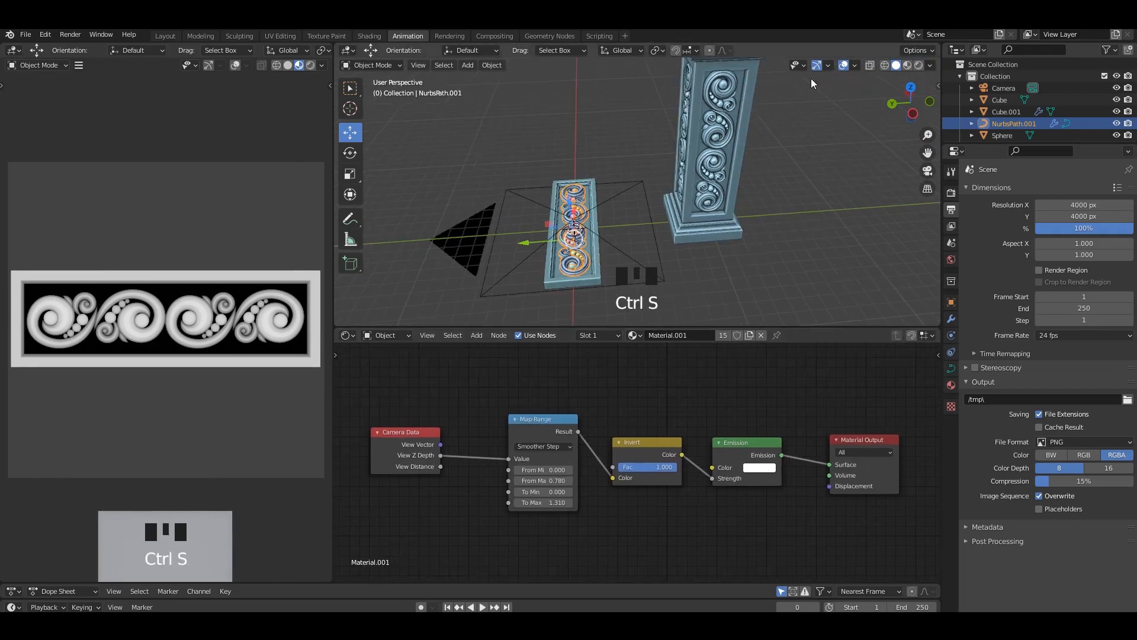
Hide the viewport overlays and enlarge the 3D view by shrinking the properties and shader editor areas
{"action": "left_click", "coordinate": [847, 62]}
{"action": "middle_click_drag", "start_coordinate": [770, 142], "coordinate": [664, 187], "text": "shift"}
{"action": "left_click_drag", "start_coordinate": [942, 247], "coordinate": [1132, 288]}
{"action": "left_click_drag", "start_coordinate": [875, 328], "coordinate": [875, 440]}
{"action": "middle_click_drag", "start_coordinate": [861, 236], "coordinate": [794, 250]}
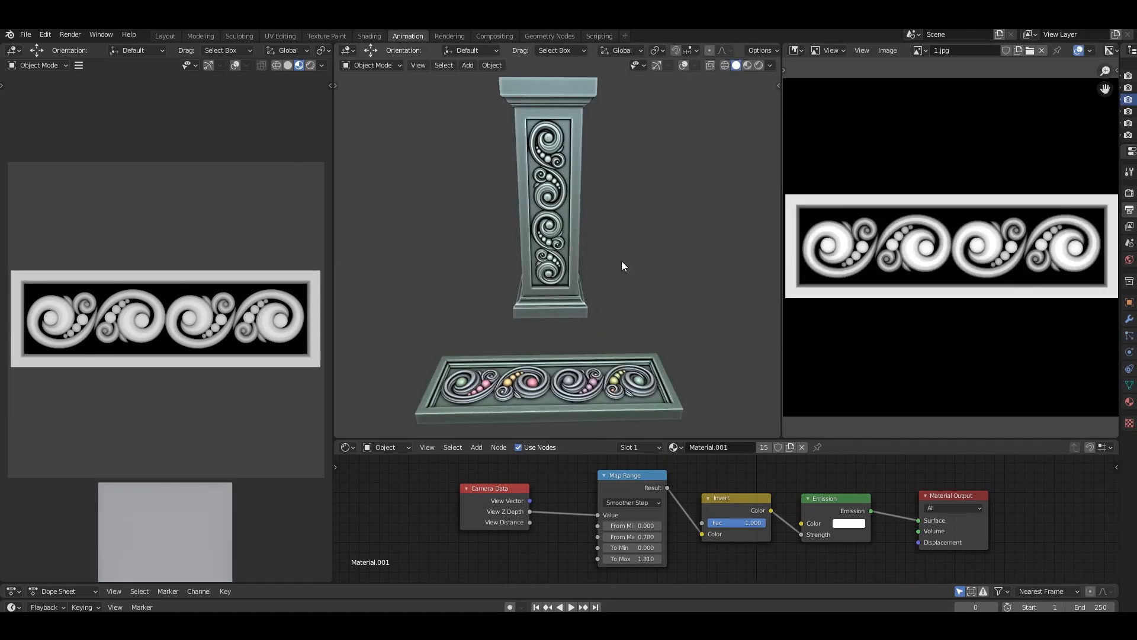
Try moving the camera along the Z axis above the ornament panel, and undo the move
{"action": "middle_click_drag", "start_coordinate": [622, 265], "coordinate": [745, 87]}
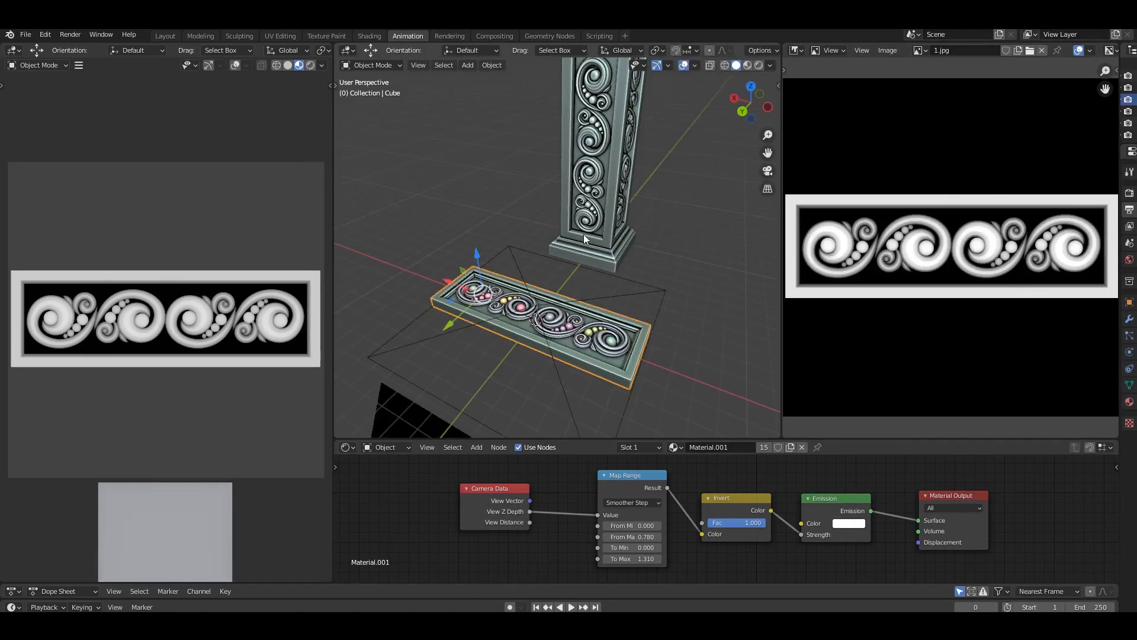
{"action": "left_click", "coordinate": [567, 304]}
{"action": "middle_click_drag", "start_coordinate": [567, 304], "coordinate": [578, 301]}
{"action": "key", "text": "g"}
{"action": "key", "text": "z"}
{"action": "left_click", "coordinate": [662, 297]}
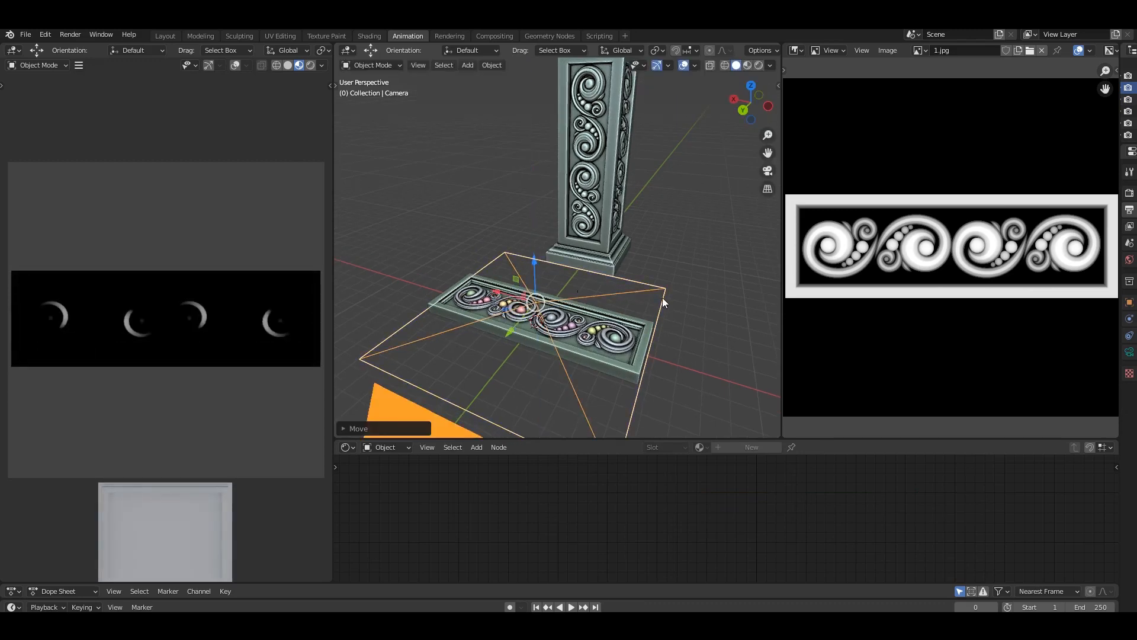
{"action": "key", "text": "ctrl+z"}
Select the flat panel and set the Map Range node's From Max to 0.830 in its material
{"action": "left_click", "coordinate": [609, 346]}
{"action": "scroll", "coordinate": [699, 509], "scroll_direction": "up", "scroll_amount": 2}
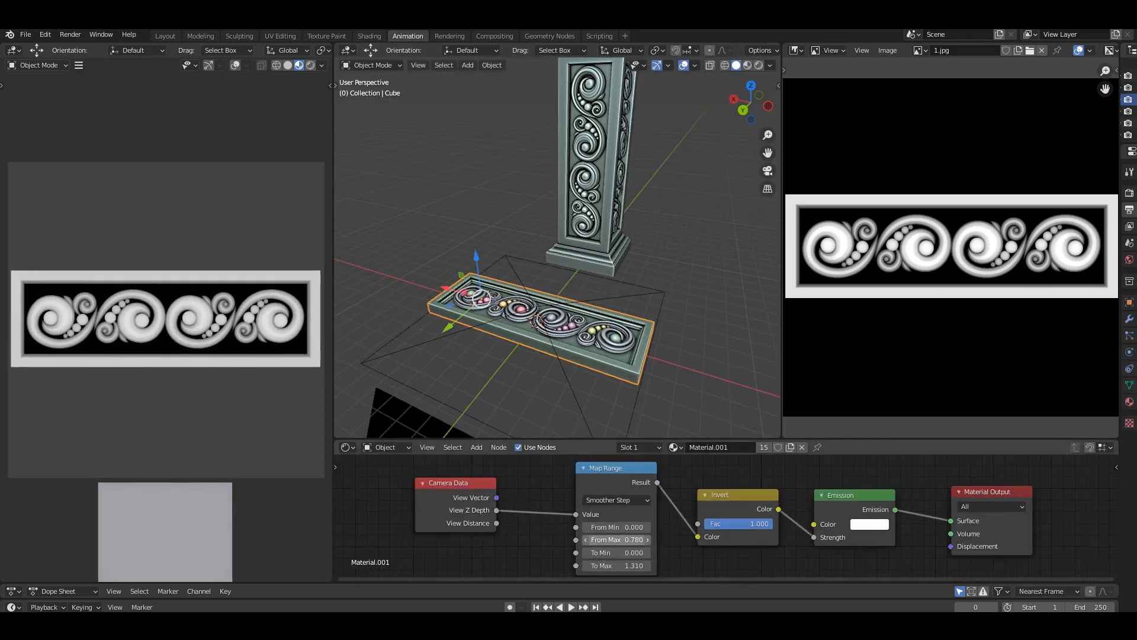
{"action": "mouse_move", "coordinate": [622, 539]}
{"action": "left_mouse_down"}
{"action": "mouse_move", "coordinate": [637, 539]}
{"action": "mouse_move", "coordinate": [598, 539]}
{"action": "mouse_move", "coordinate": [637, 539]}
{"action": "mouse_move", "coordinate": [624, 539]}
{"action": "left_mouse_up"}
Examine the sculpted pillar from several angles in wireframe and solid shading, and reselect the flat ornament panel
{"action": "left_click", "coordinate": [657, 323]}
{"action": "middle_click_drag", "start_coordinate": [629, 217], "coordinate": [519, 287]}
{"action": "scroll", "coordinate": [592, 244], "scroll_direction": "up", "scroll_amount": 3}
{"action": "mouse_move", "coordinate": [579, 200]}
{"action": "middle_mouse_down"}
{"action": "mouse_move", "coordinate": [528, 186]}
{"action": "mouse_move", "coordinate": [528, 163]}
{"action": "middle_mouse_up"}
{"action": "left_click", "coordinate": [724, 65]}
{"action": "mouse_move", "coordinate": [707, 168]}
{"action": "middle_mouse_down", "text": "shift"}
{"action": "mouse_move", "coordinate": [616, 215]}
{"action": "mouse_move", "coordinate": [648, 218]}
{"action": "mouse_move", "coordinate": [609, 164]}
{"action": "mouse_move", "coordinate": [663, 136]}
{"action": "middle_mouse_up", "text": "shift"}
{"action": "left_click", "coordinate": [736, 65]}
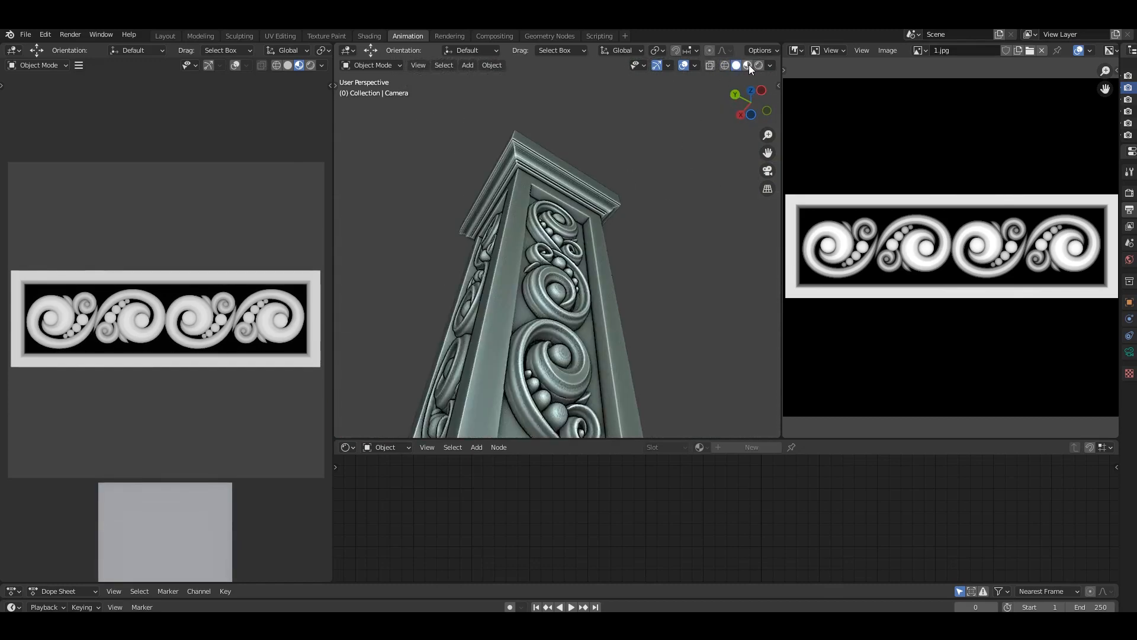
{"action": "mouse_move", "coordinate": [673, 207]}
{"action": "middle_mouse_down"}
{"action": "mouse_move", "coordinate": [631, 243]}
{"action": "mouse_move", "coordinate": [596, 193]}
{"action": "mouse_move", "coordinate": [588, 279]}
{"action": "mouse_move", "coordinate": [603, 254]}
{"action": "mouse_move", "coordinate": [672, 258]}
{"action": "mouse_move", "coordinate": [595, 222]}
{"action": "mouse_move", "coordinate": [615, 211]}
{"action": "mouse_move", "coordinate": [557, 208]}
{"action": "mouse_move", "coordinate": [635, 205]}
{"action": "mouse_move", "coordinate": [609, 211]}
{"action": "mouse_move", "coordinate": [619, 233]}
{"action": "mouse_move", "coordinate": [566, 254]}
{"action": "mouse_move", "coordinate": [648, 253]}
{"action": "mouse_move", "coordinate": [577, 234]}
{"action": "mouse_move", "coordinate": [592, 252]}
{"action": "middle_mouse_up"}
{"action": "middle_click_drag", "start_coordinate": [978, 241], "coordinate": [978, 244], "text": "ctrl"}
{"action": "scroll", "coordinate": [457, 324], "scroll_direction": "down", "scroll_amount": 1}
{"action": "middle_click_drag", "start_coordinate": [558, 232], "coordinate": [549, 214]}
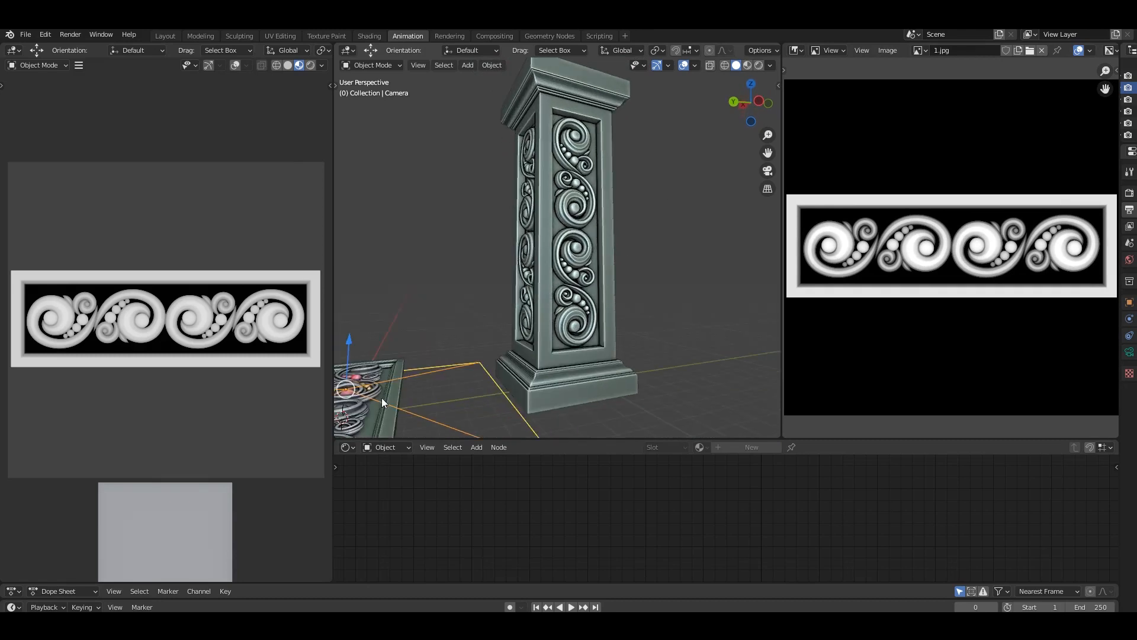
{"action": "left_click", "coordinate": [382, 397]}
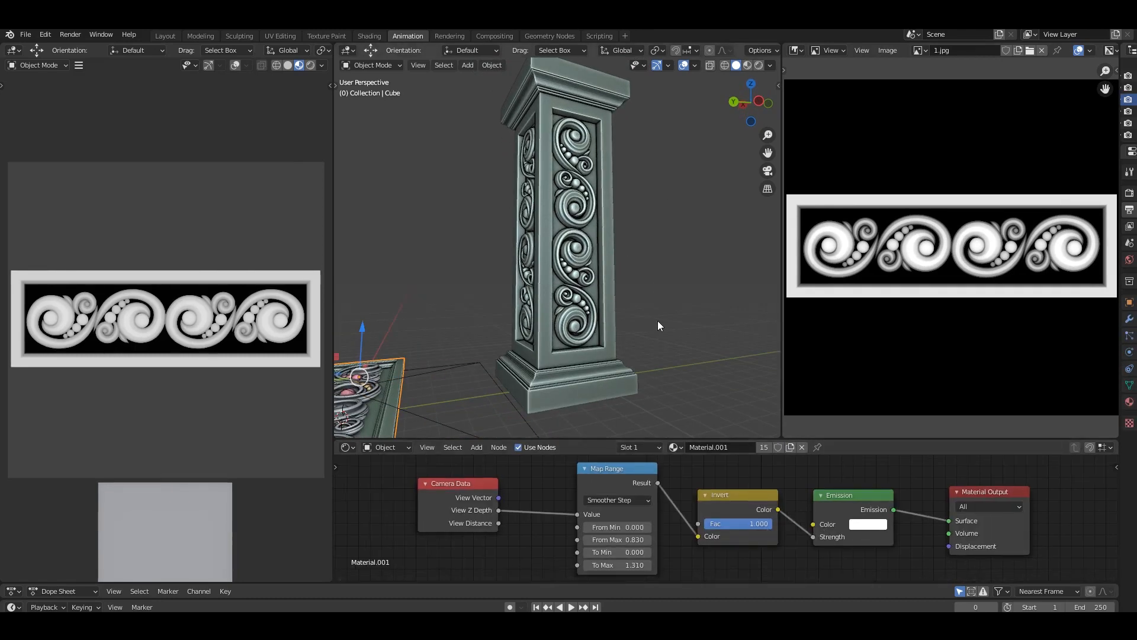